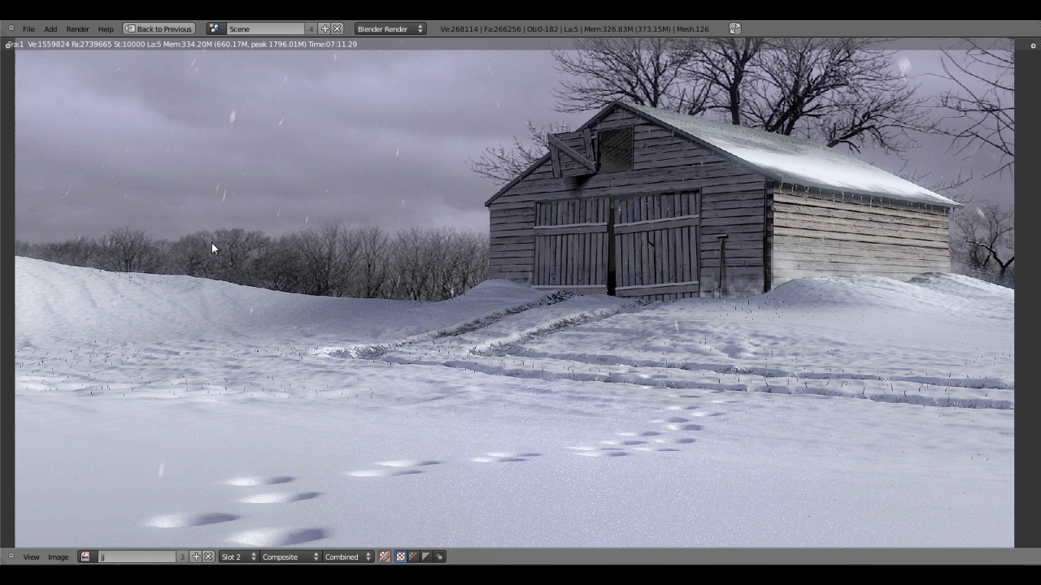
- Examine the finished snowy barn render up close, including the roof edge and wall, and close the render view
scroll(795, 219, up, 6)
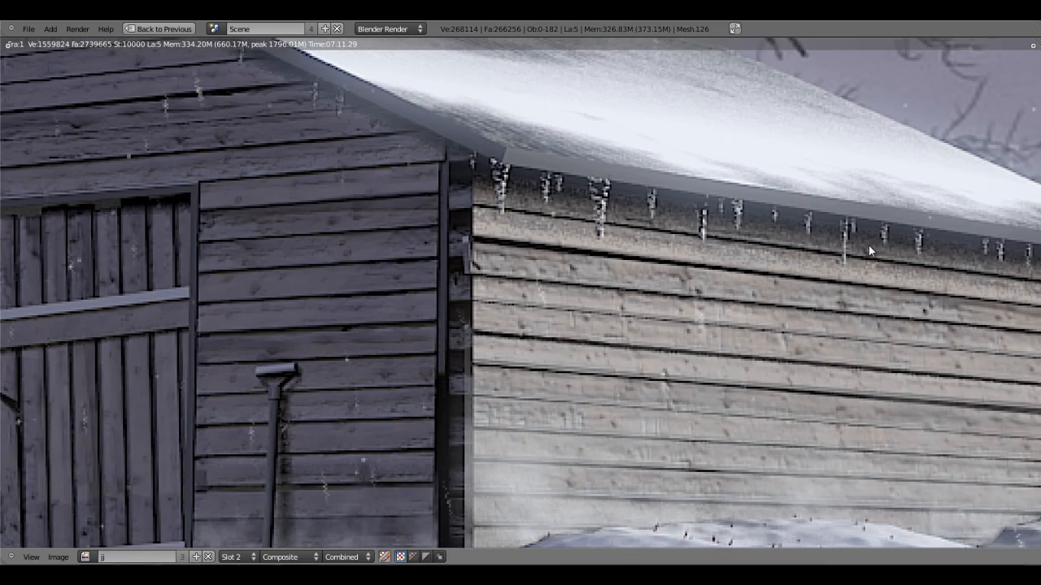
scroll(868, 246, down, 6)
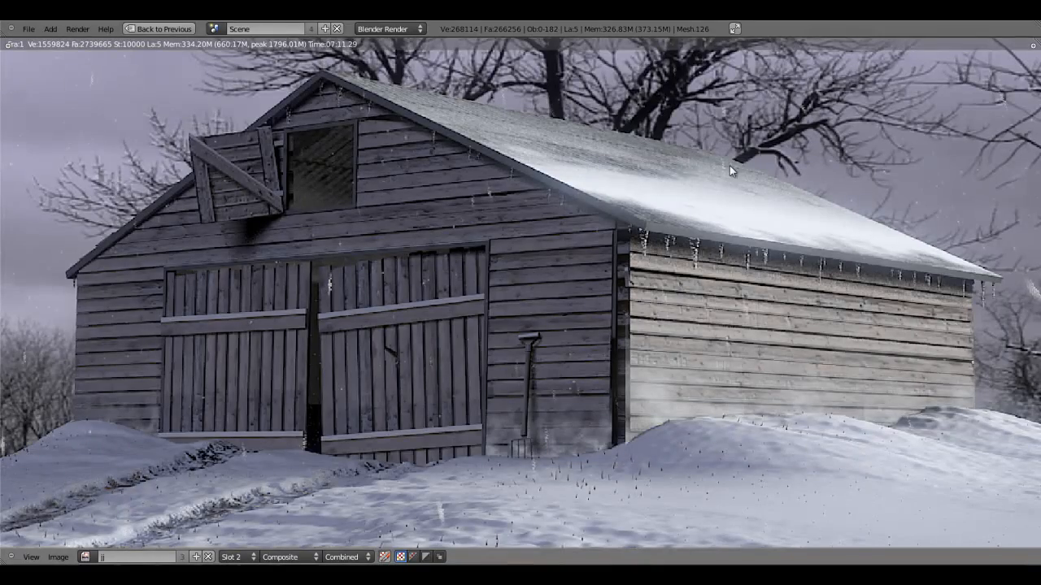
middle_drag(472, 299, 664, 262)
scroll(452, 325, down, 2)
middle_drag(376, 351, 492, 288)
scroll(444, 331, down, 1)
key(Escape)
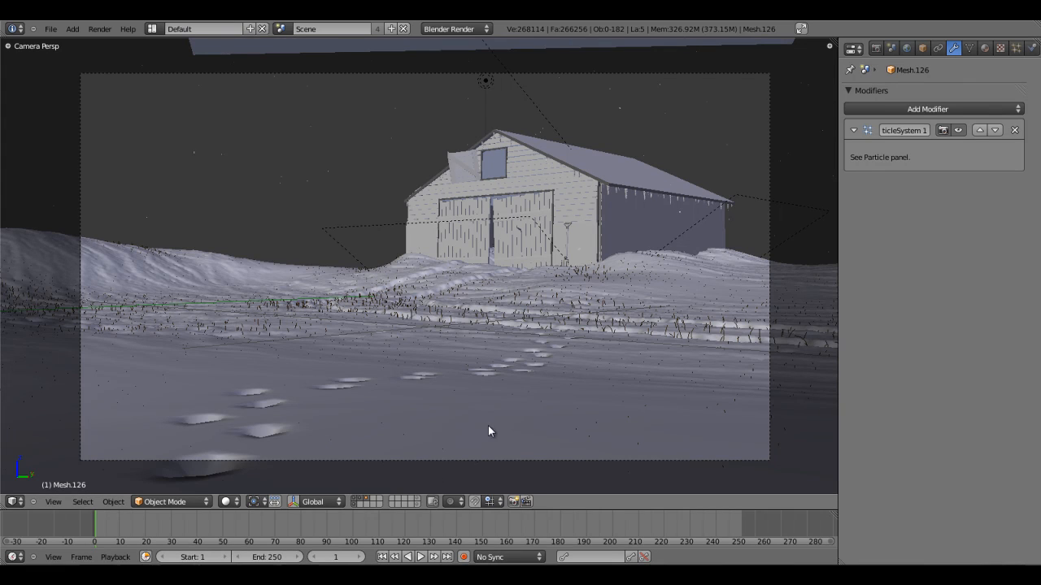
- Switch to the other open Blender scene with the plain snow, render it for review, and close the render view
mouse_move(296, 575)
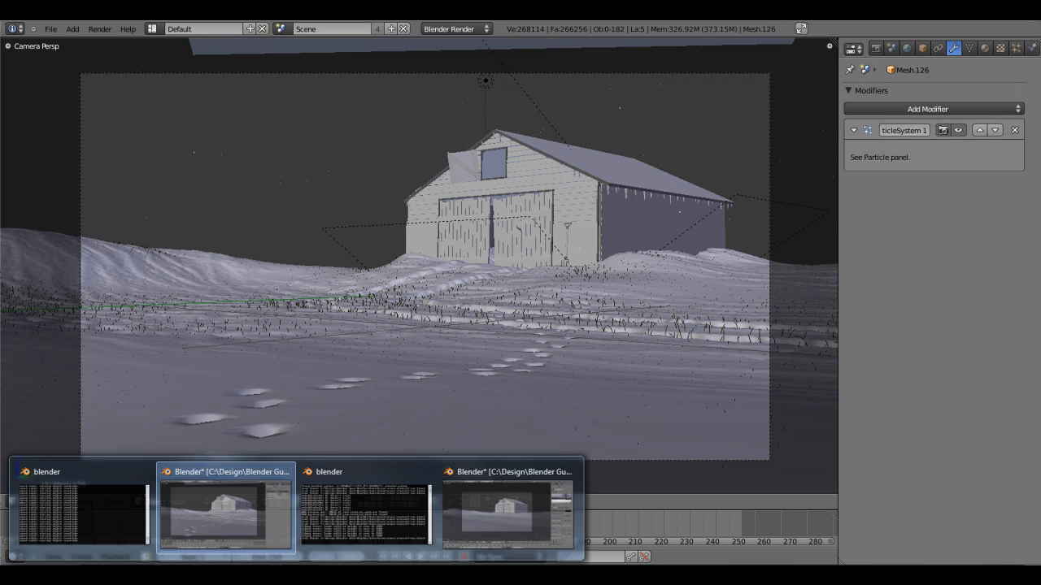
click(477, 504)
key(F12)
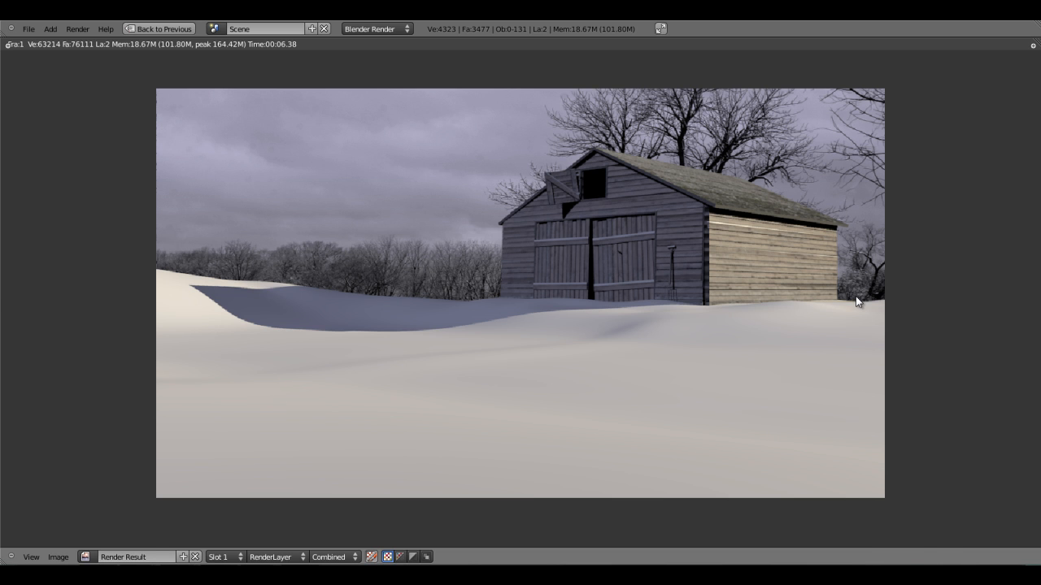
key(Escape)
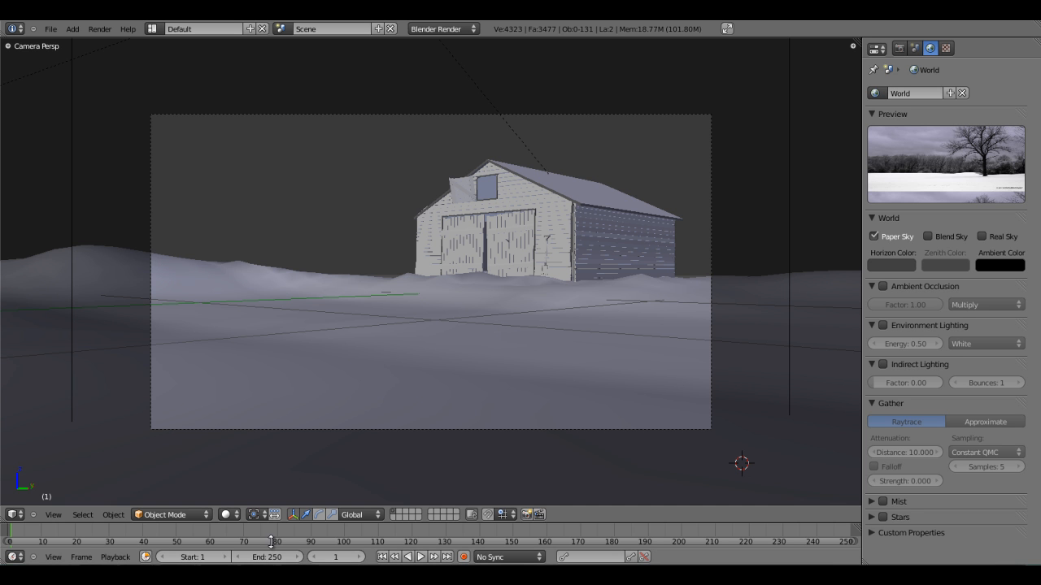
- Open the snowy field reference photo, examine the snow surface closely for sparkle and shading, and return to Blender
mouse_move(260, 575)
click(126, 512)
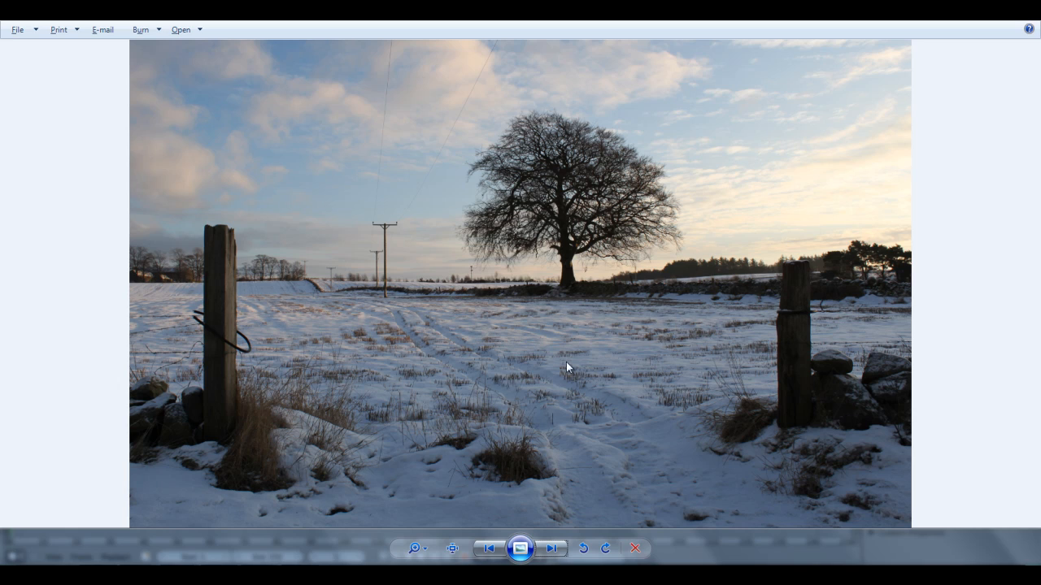
scroll(552, 367, up, 5)
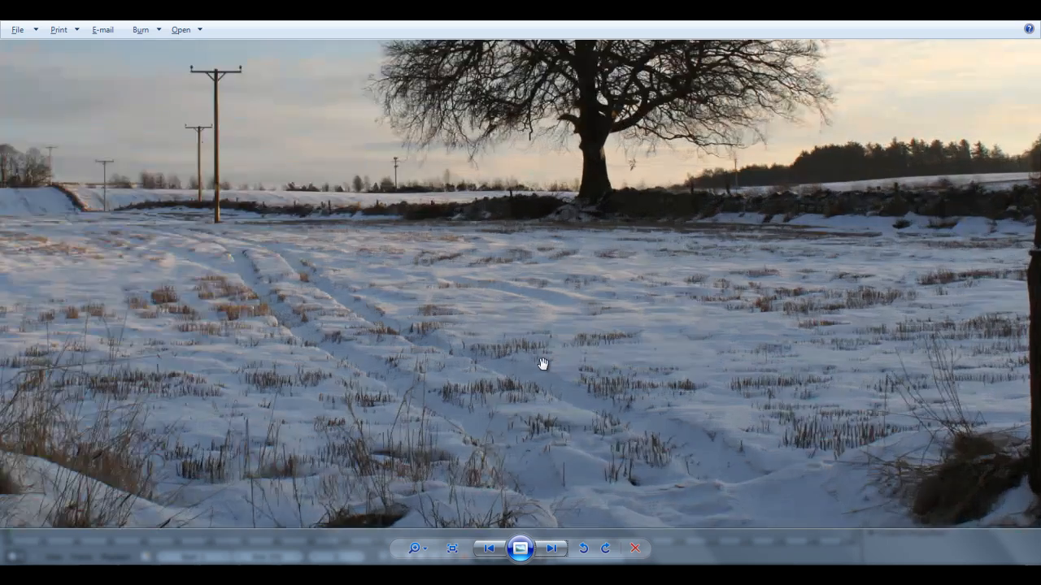
scroll(482, 289, up, 2)
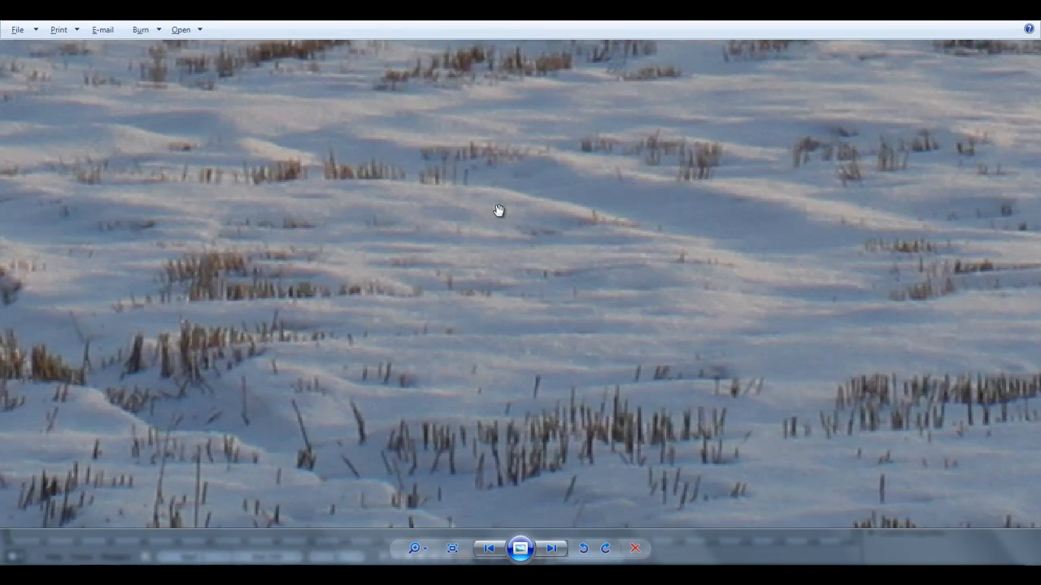
scroll(515, 314, up, 3)
drag(469, 298, 663, 230)
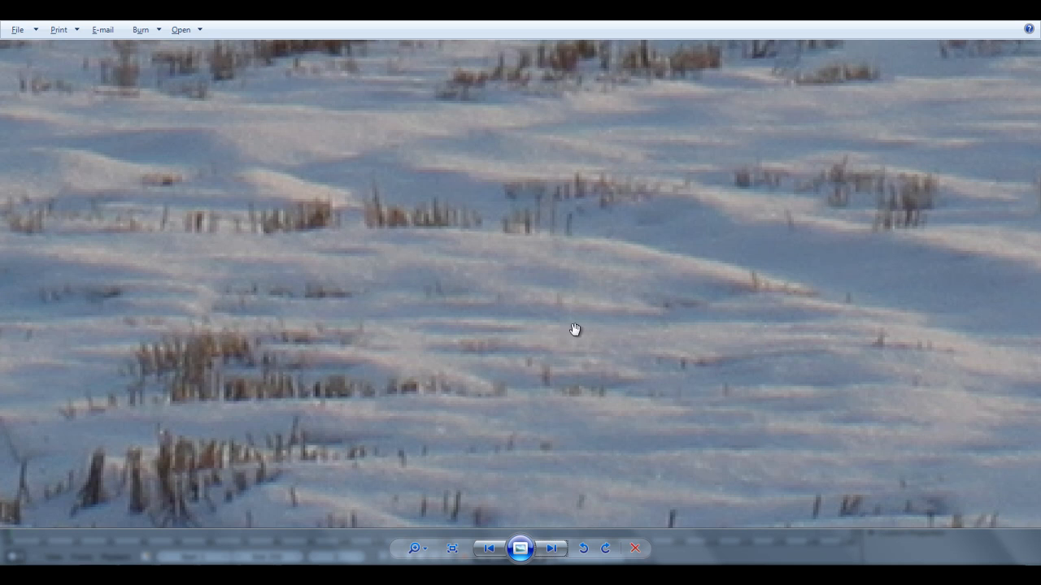
scroll(541, 328, down, 2)
scroll(533, 321, down, 3)
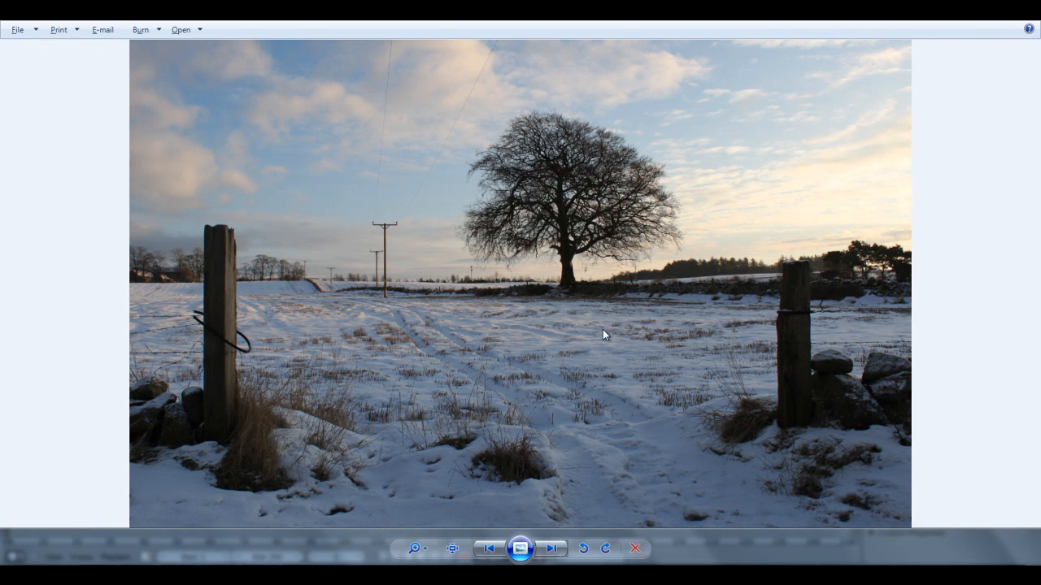
key(alt+Tab)
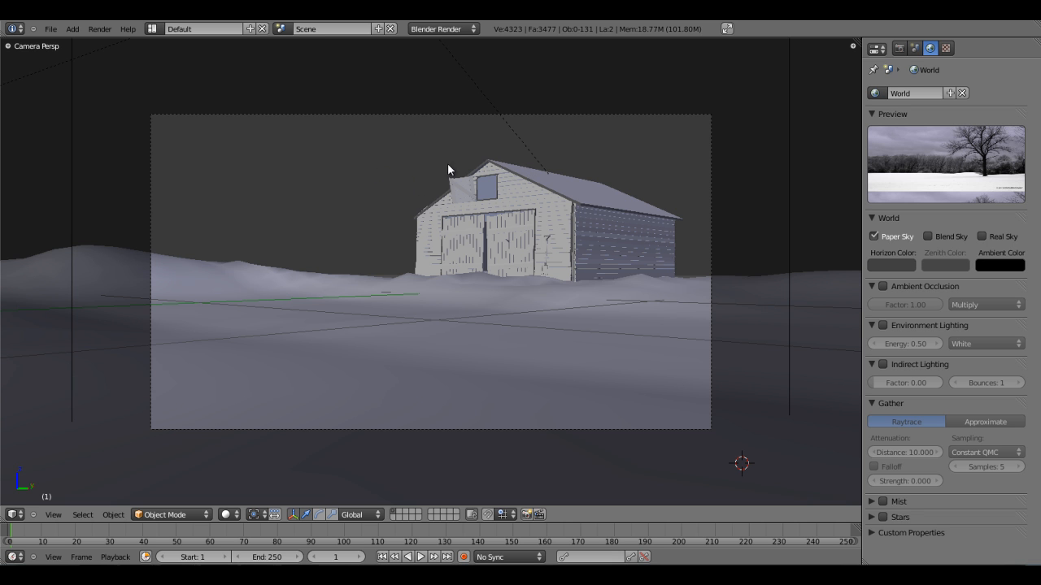
- Leave the camera view to inspect the scene's two existing lamps, and return to the camera view
key(KP_0)
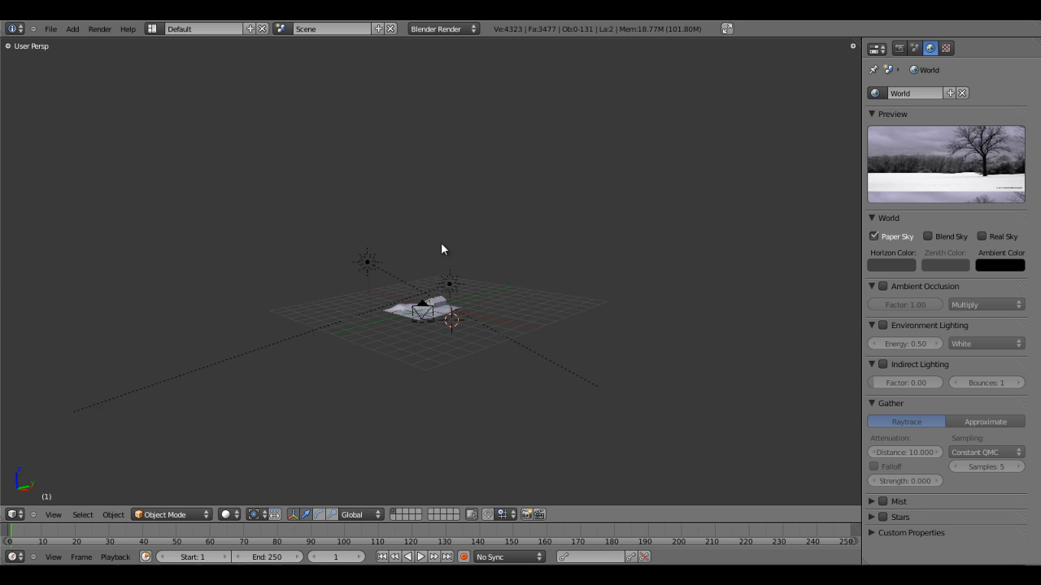
right_click(471, 253)
right_click(395, 230)
scroll(432, 255, up, 4)
shift+middle_drag(453, 270, 437, 284)
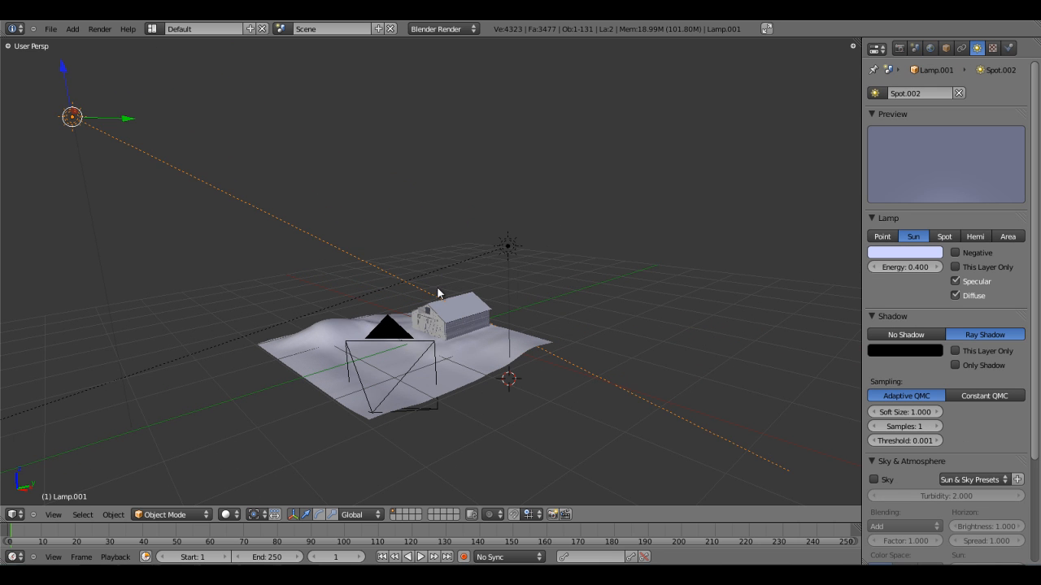
right_click(502, 251)
right_click(319, 244)
key(KP_0)
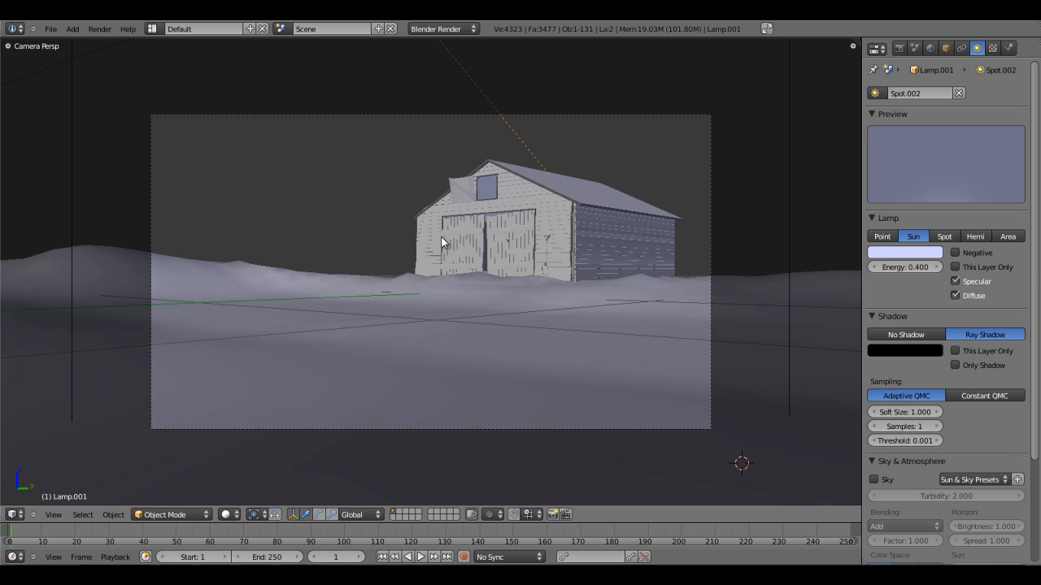
- Add a point lamp above the snow in front of the barn and move it slightly toward the barn
click(370, 160)
key(shift+a)
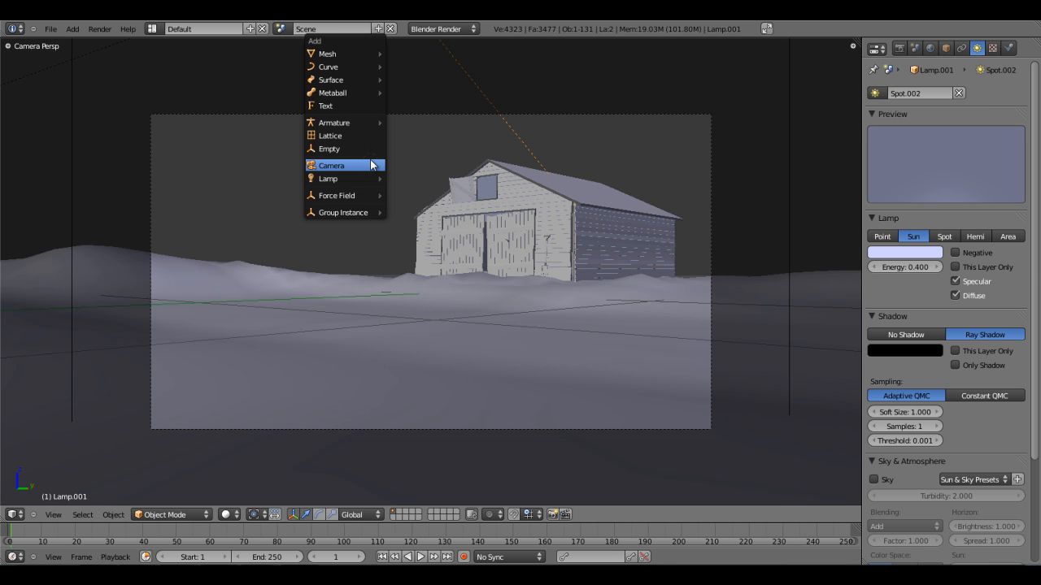
mouse_move(365, 177)
click(418, 178)
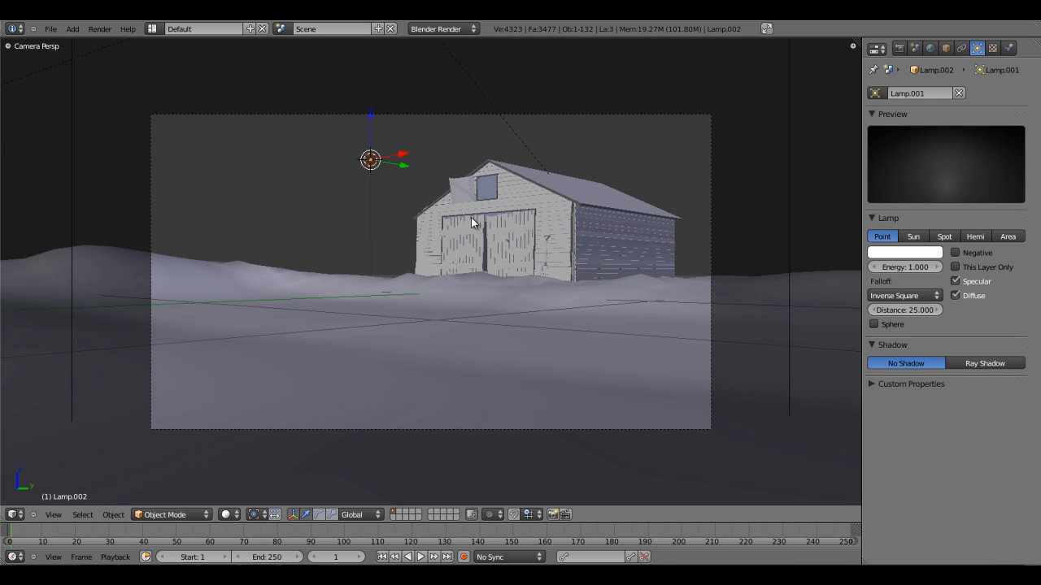
key(g)
click(513, 213)
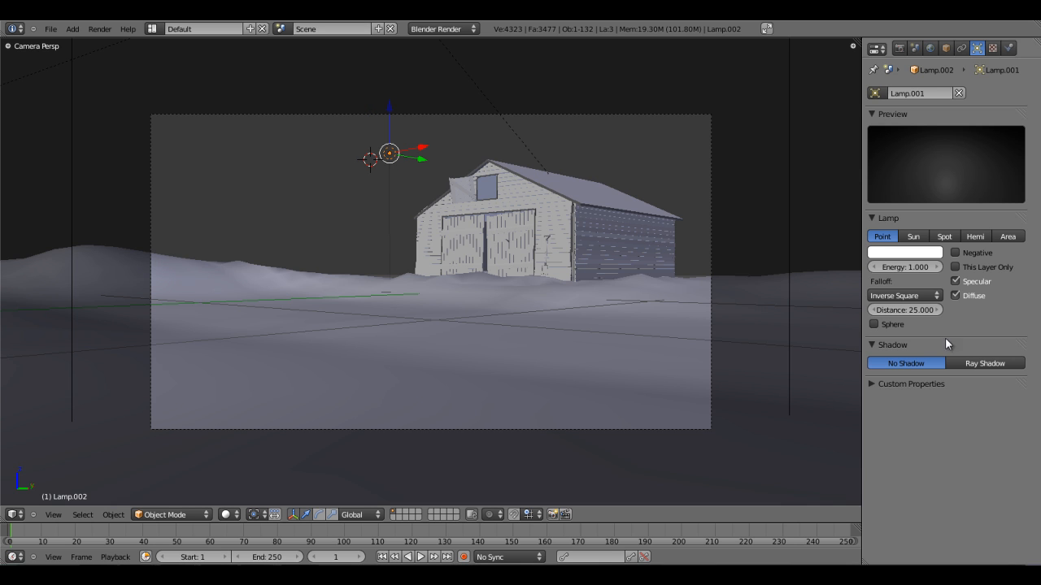
- Turn off the point lamp's diffuse light so it contributes only specular, and test-render the scene
click(965, 296)
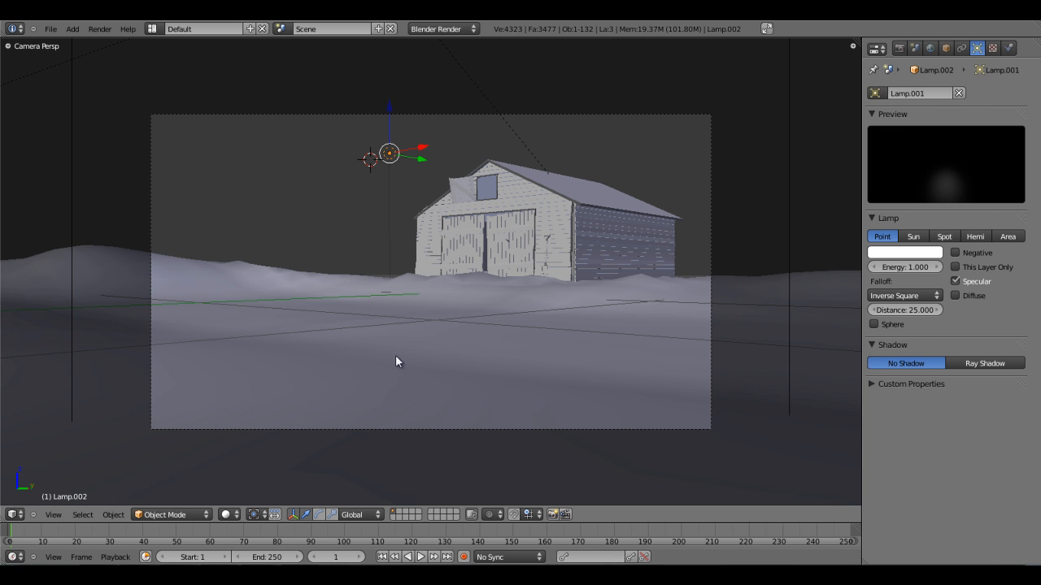
key(F12)
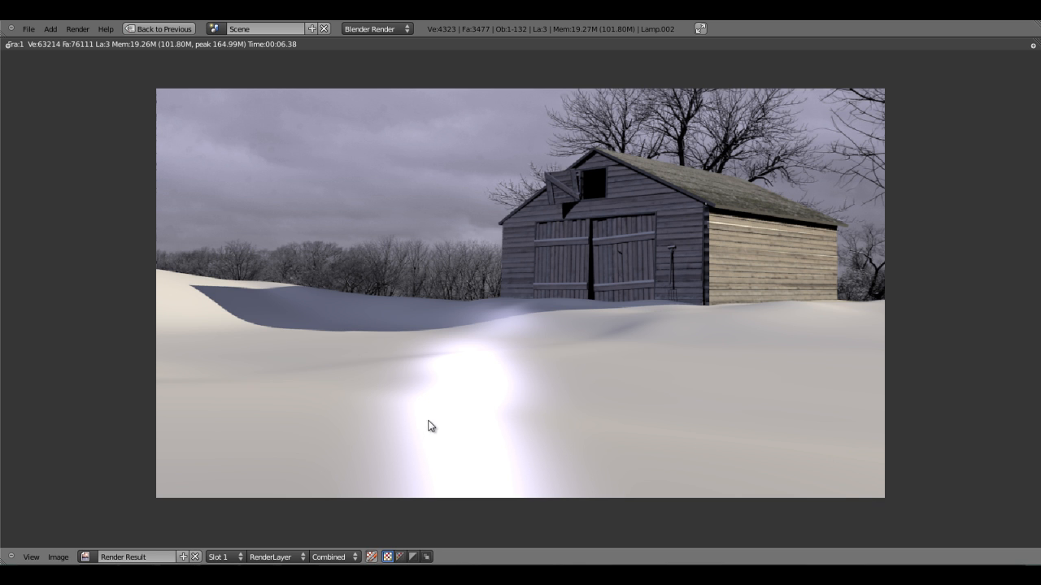
key(Escape)
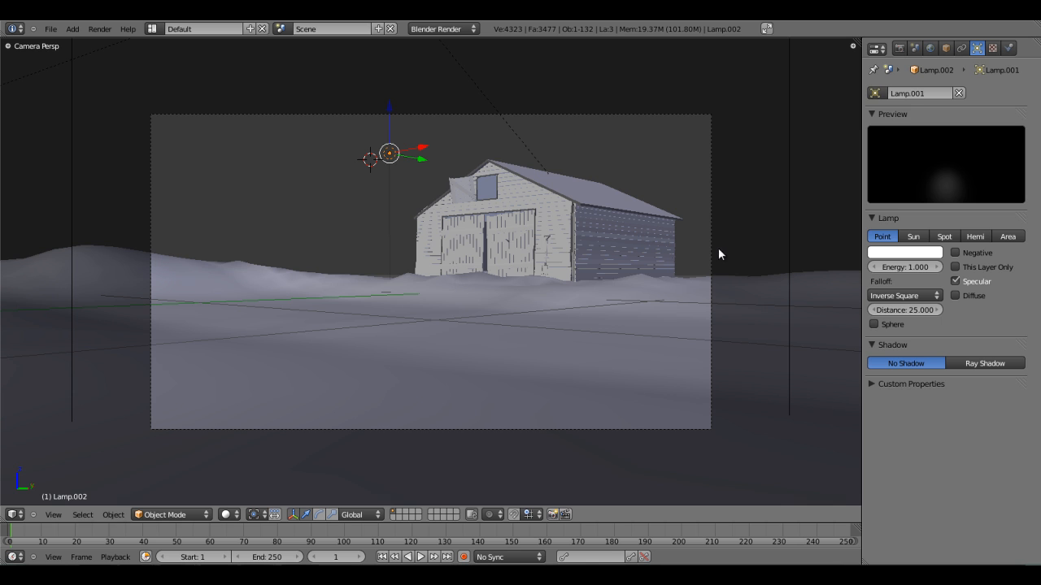
- Add a Clouds texture to the ground's Snow Material with size 0.00 and depth 6
right_click(520, 340)
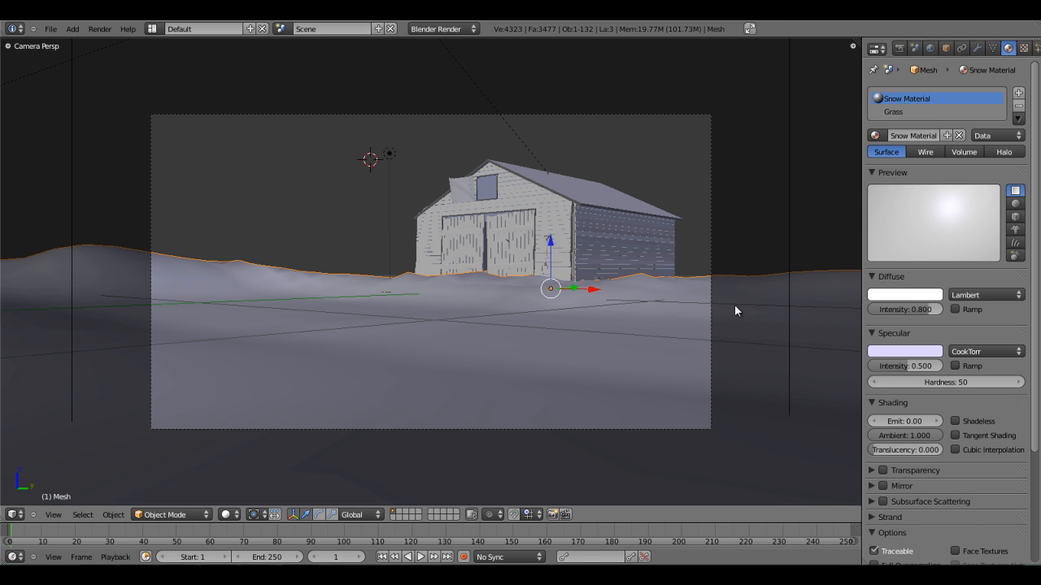
click(1023, 48)
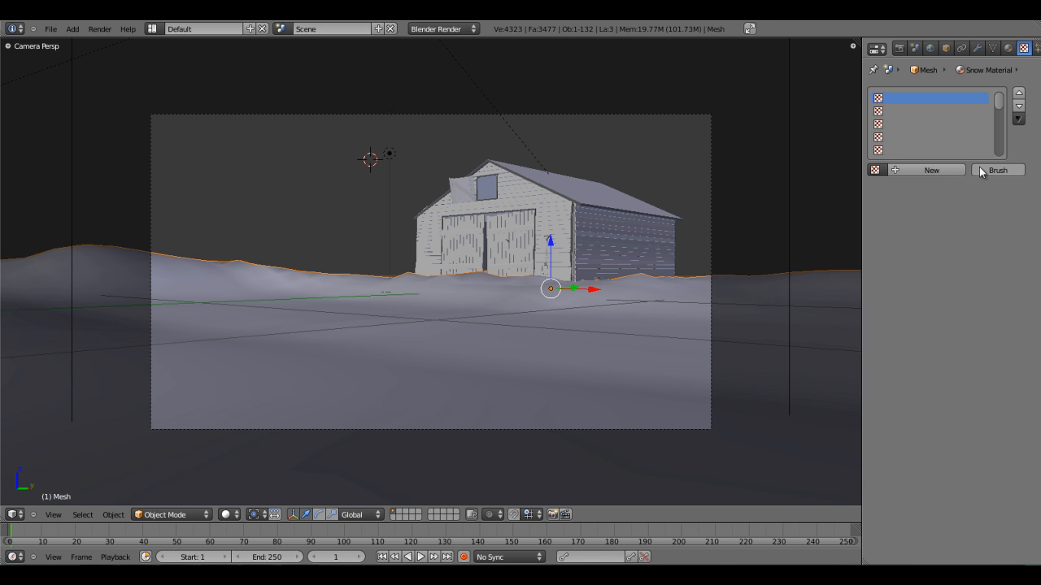
click(928, 171)
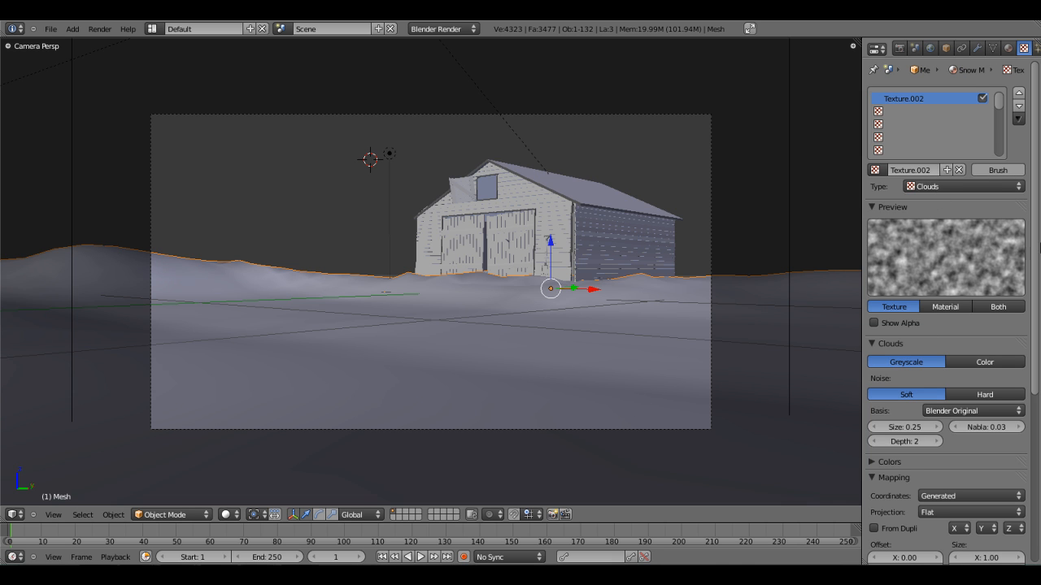
scroll(1036, 244, down, 2)
drag(910, 360, 796, 356)
drag(917, 372, 1000, 372)
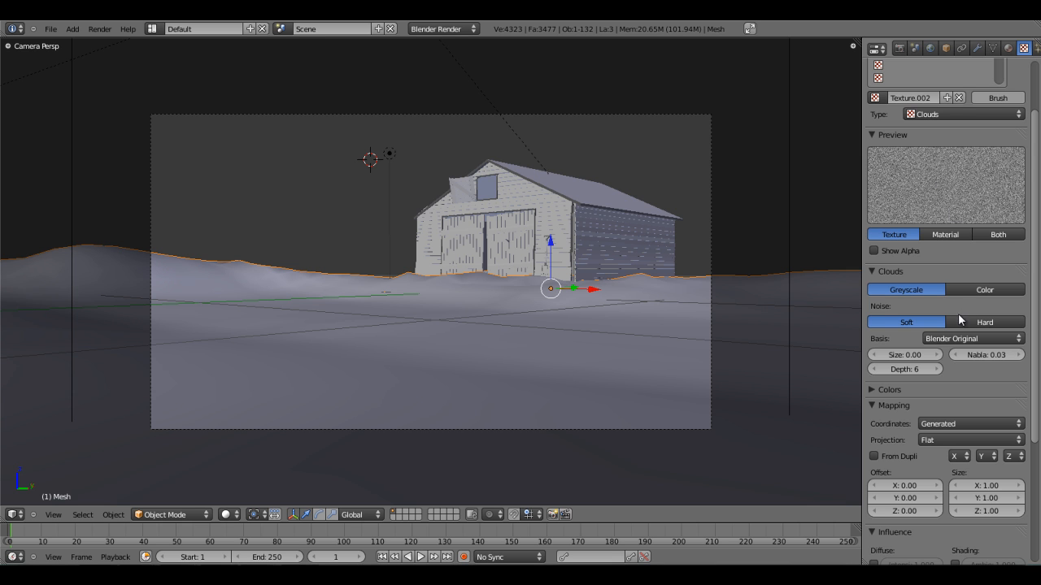
- Adjust the Clouds texture's colors to a contrast of 5.000 and a brightness of 0.000
scroll(988, 193, down, 5)
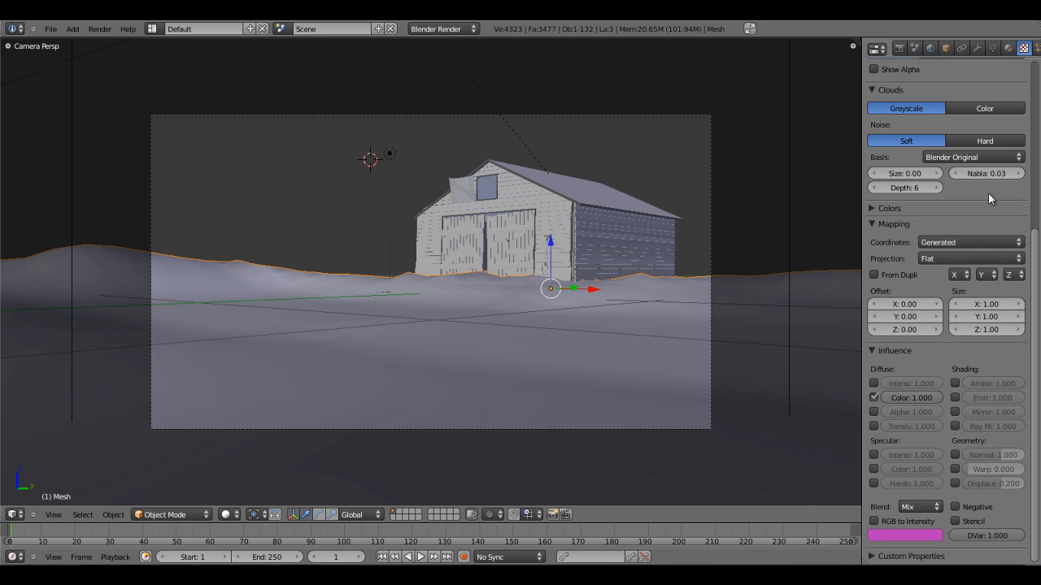
click(908, 211)
middle_drag(896, 193, 904, 335)
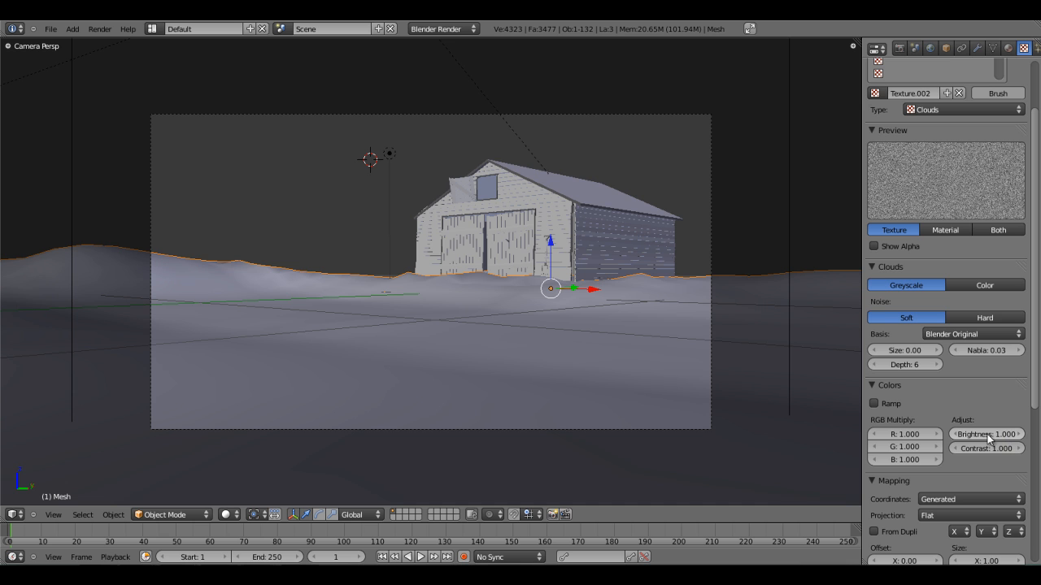
click(987, 448)
text(5)
key(Return)
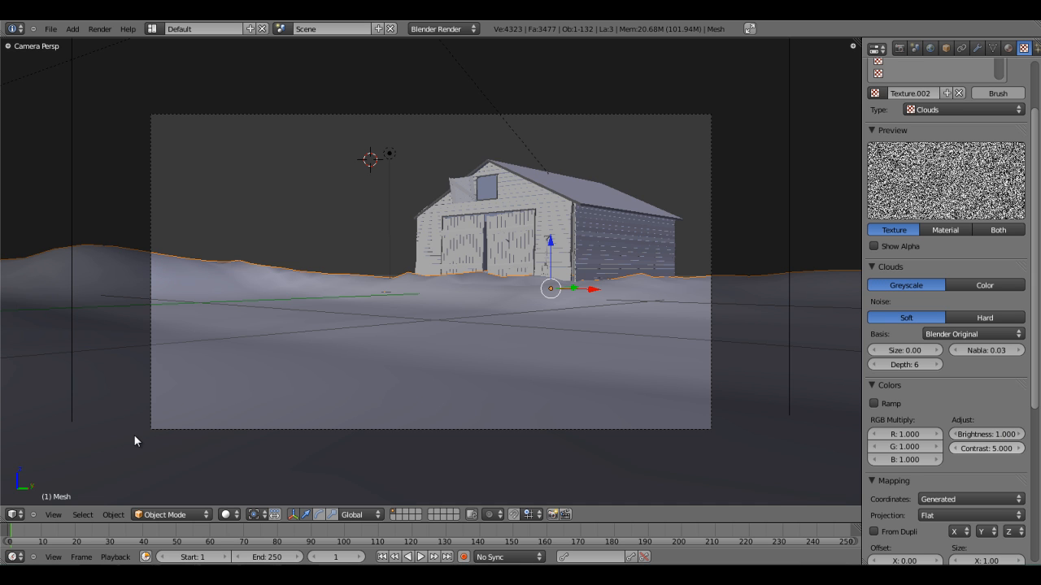
drag(986, 439, 840, 436)
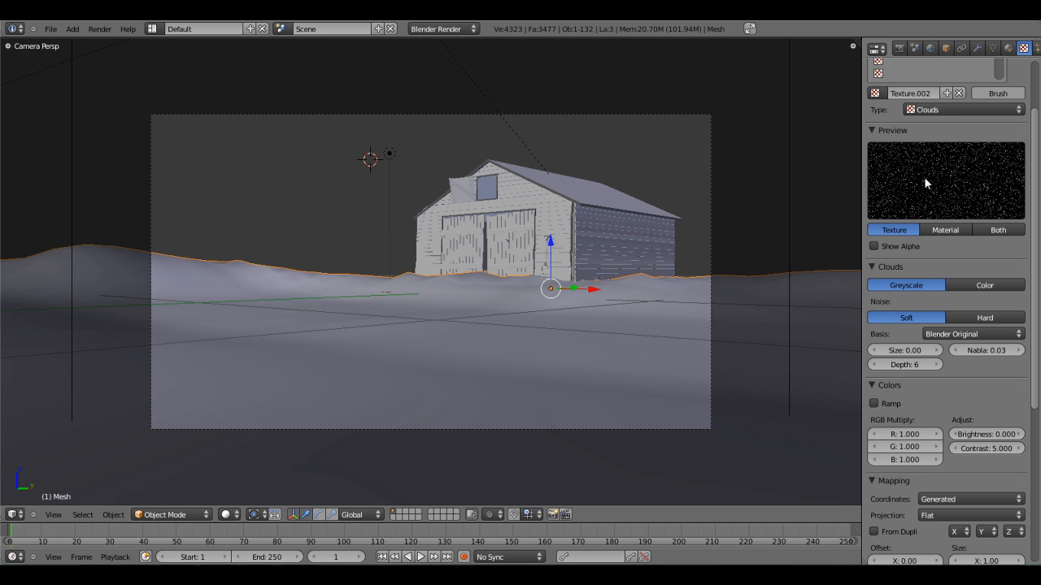
- Make the Clouds texture influence the specular intensity instead of the diffuse color
scroll(934, 180, down, 5)
scroll(943, 385, up, 6)
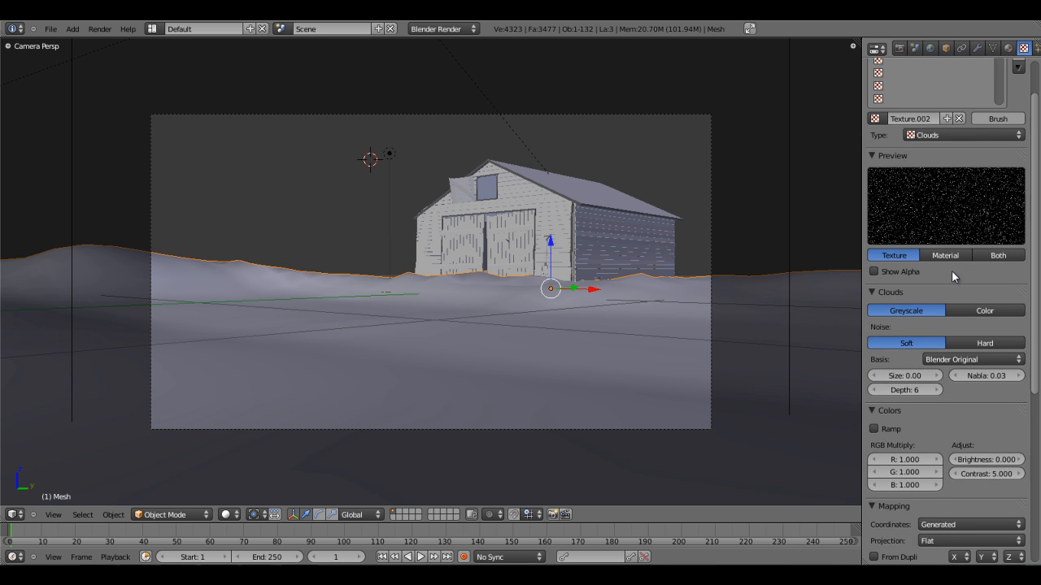
scroll(952, 313, down, 8)
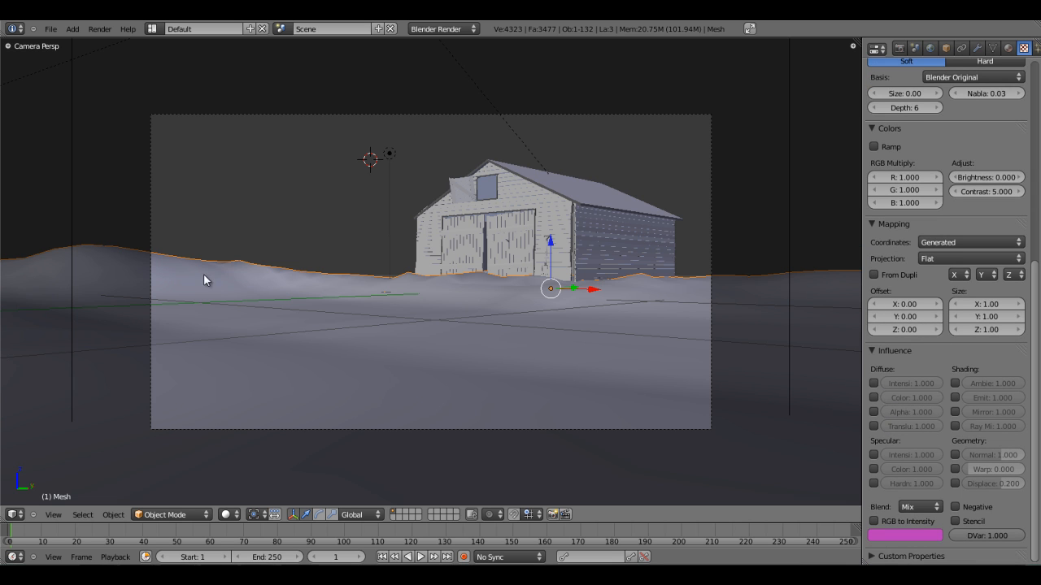
click(873, 454)
- Render the scene and examine the specular sparkle on the foreground snow up close
key(F12)
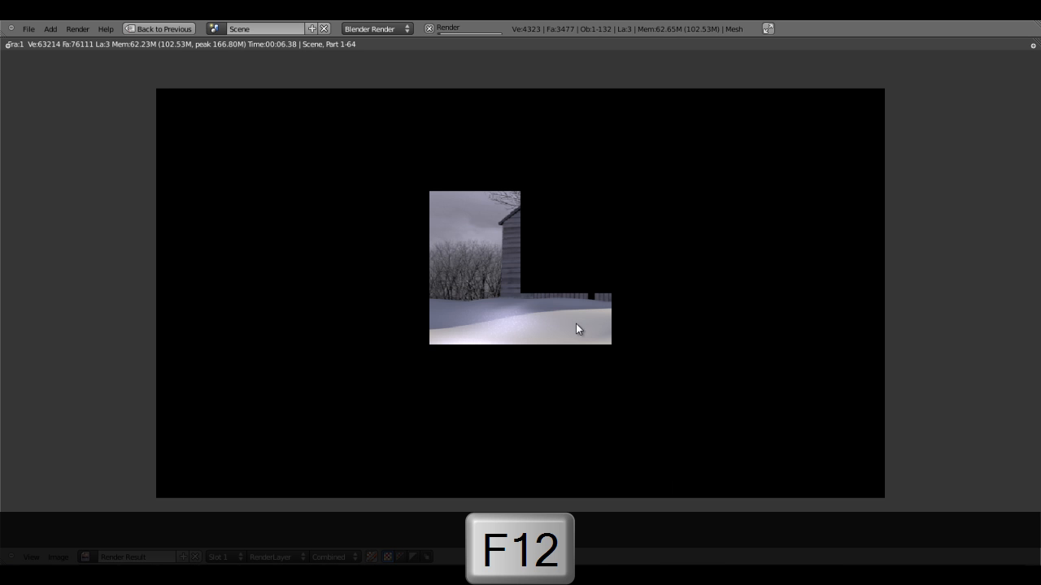
middle_drag(575, 325, 619, 293)
scroll(601, 238, up, 2)
scroll(587, 264, up, 3)
middle_drag(411, 236, 503, 220)
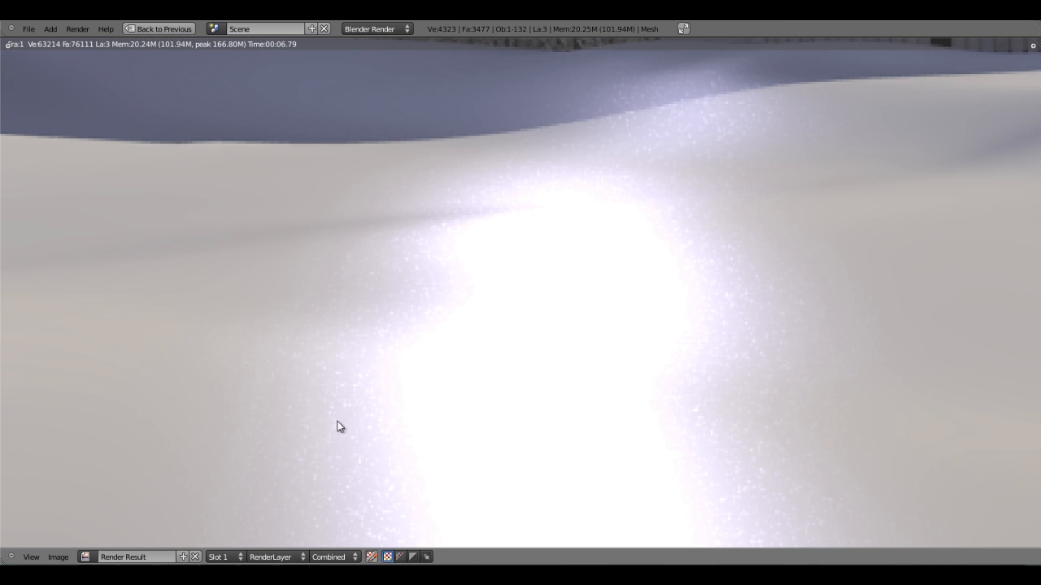
scroll(667, 325, up, 1)
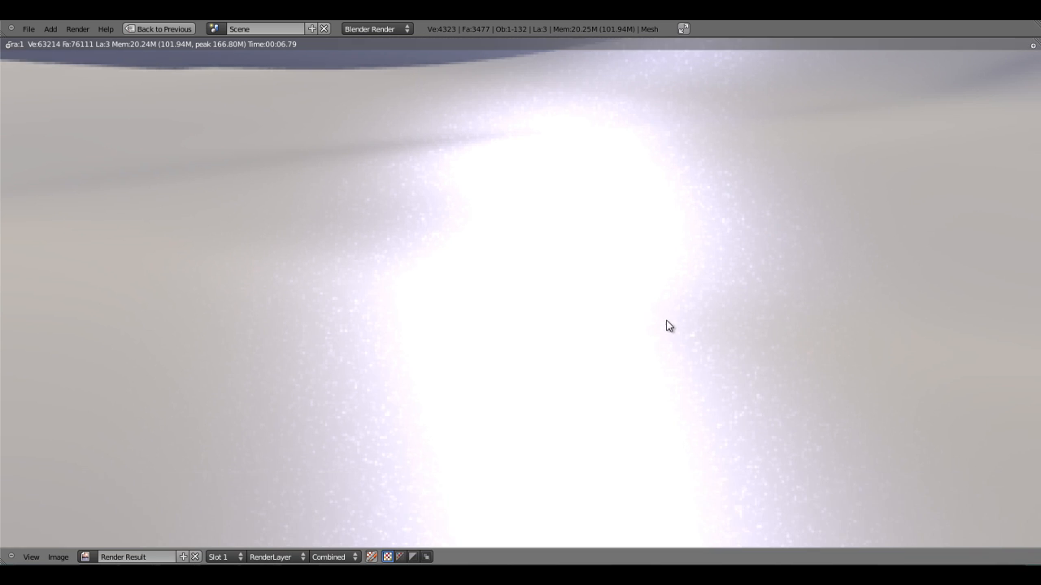
scroll(539, 287, down, 3)
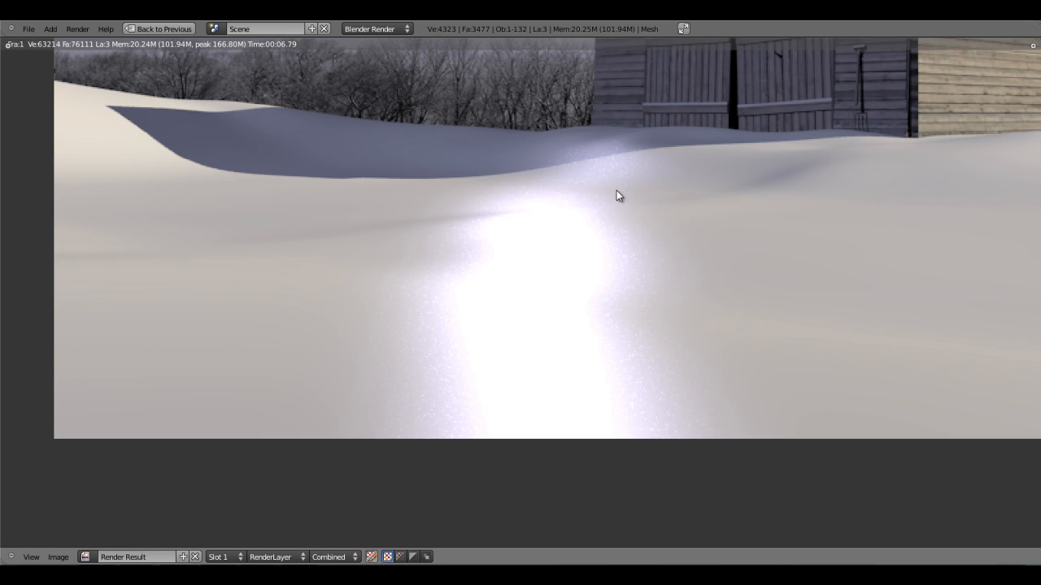
- Close the render view and set the Snow Material's specular intensity to 0
middle_drag(564, 215, 554, 226)
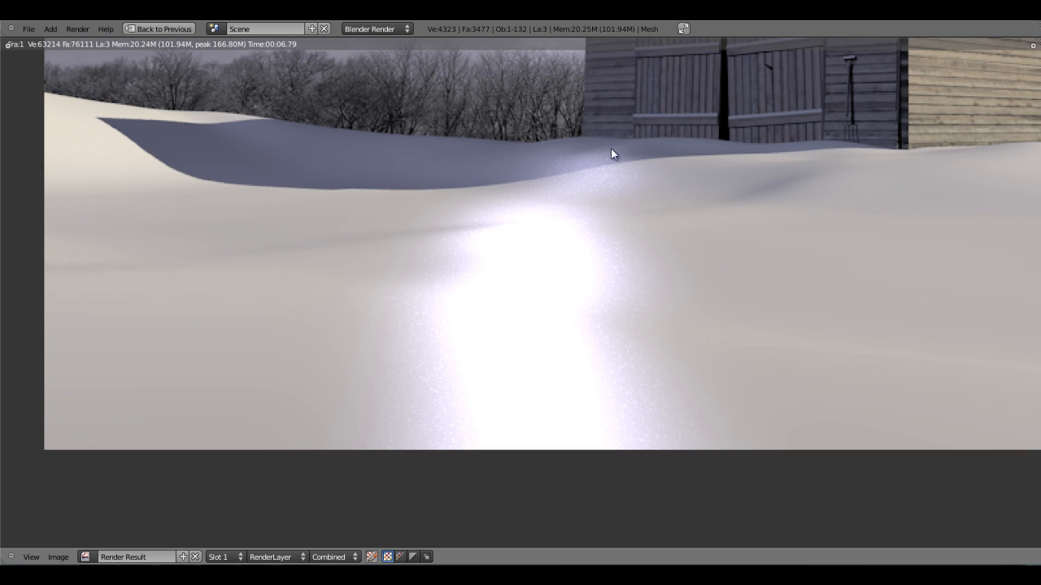
key(Escape)
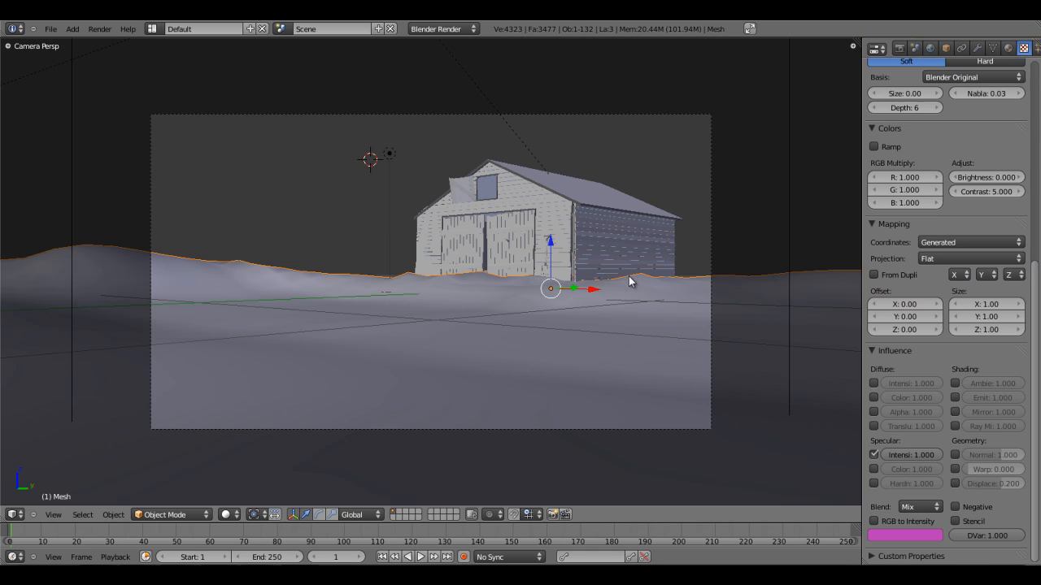
click(1008, 49)
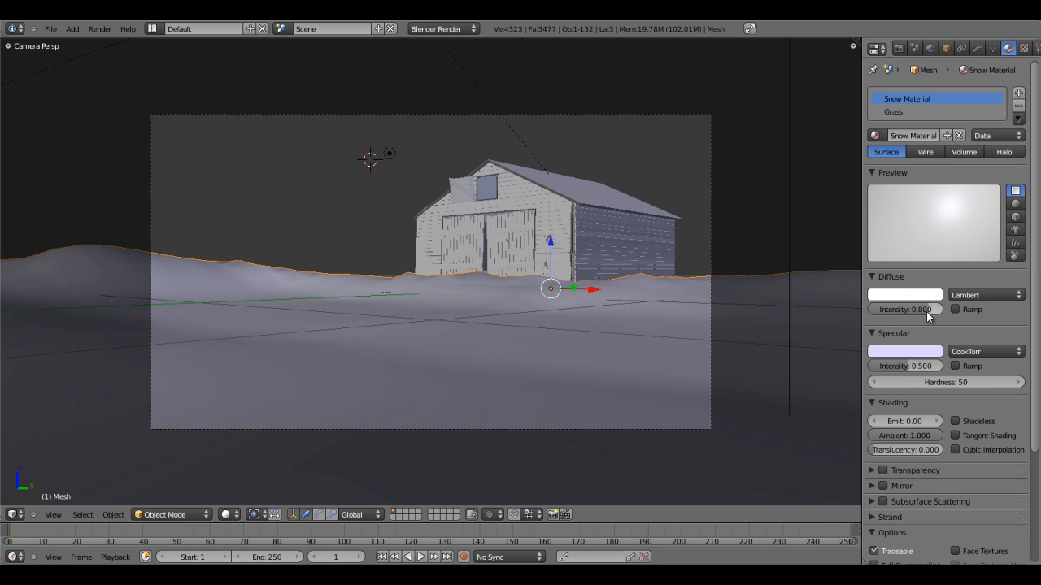
click(1024, 48)
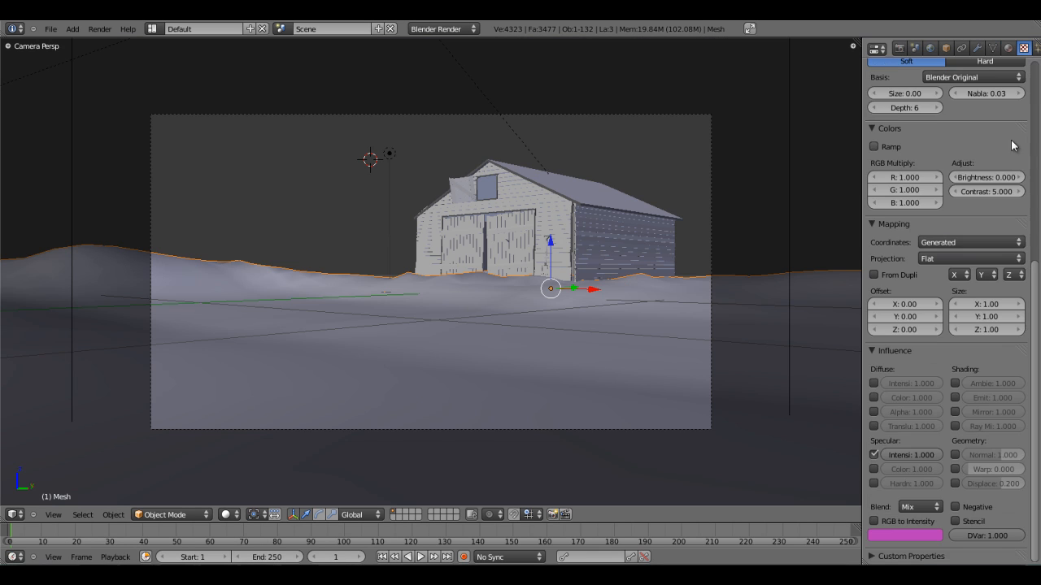
click(1009, 48)
click(930, 366)
text(0)
key(Return)
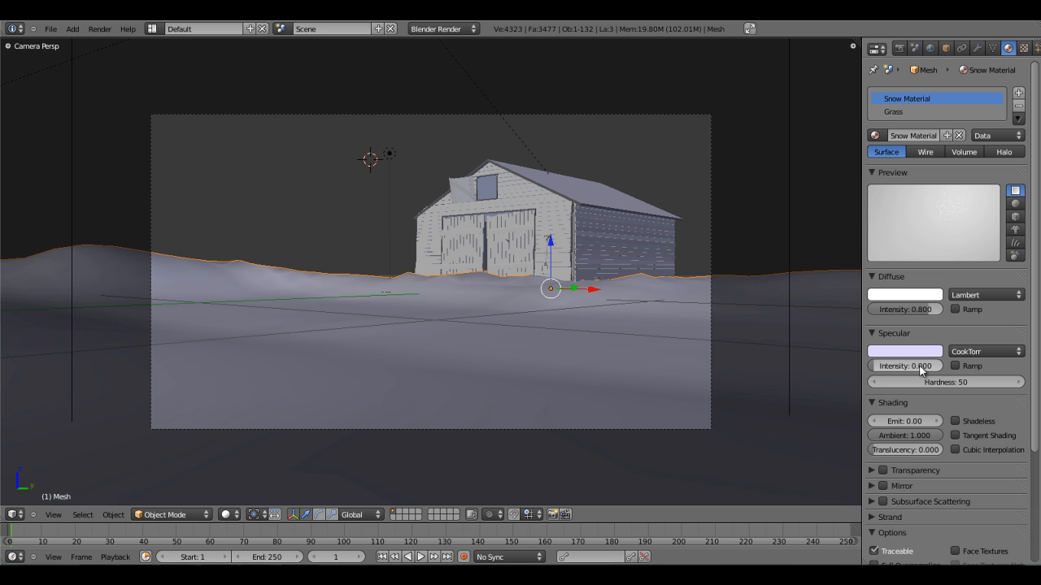
- Render the scene and examine the sparkle on the foreground snow
key(F12)
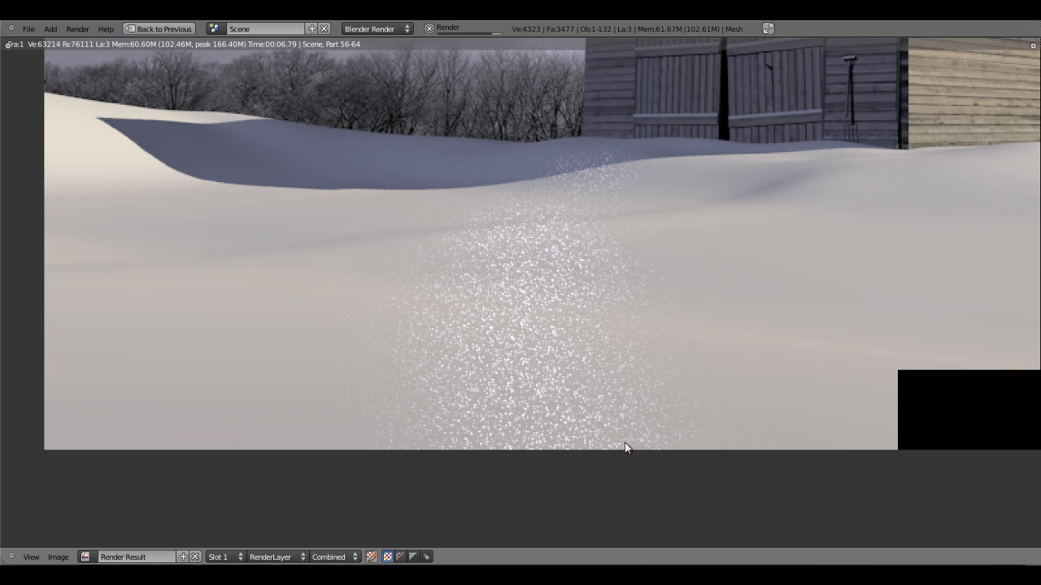
scroll(633, 284, up, 1)
scroll(609, 293, down, 5)
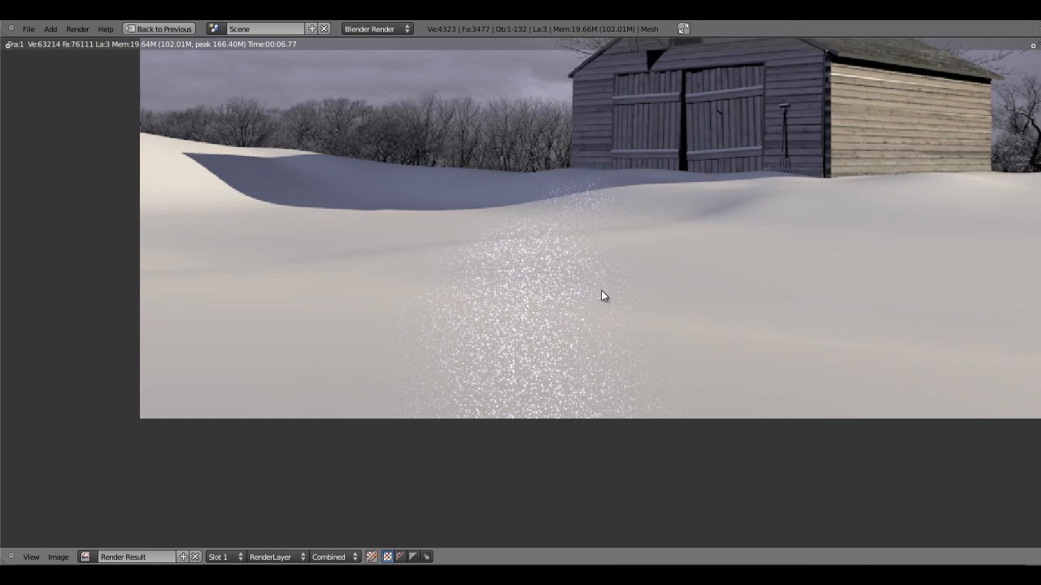
scroll(597, 276, up, 4)
scroll(569, 301, down, 2)
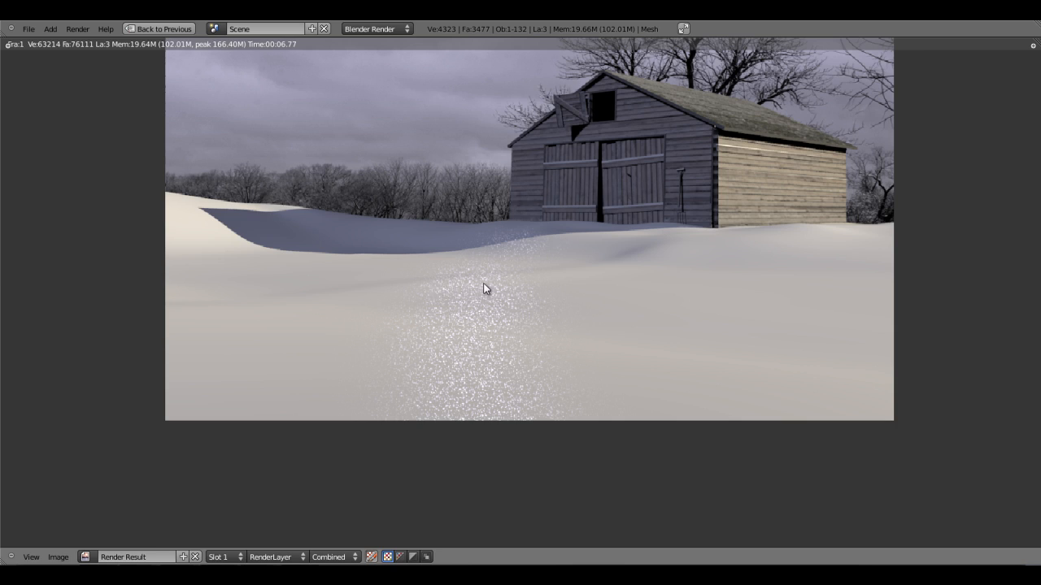
key(Escape)
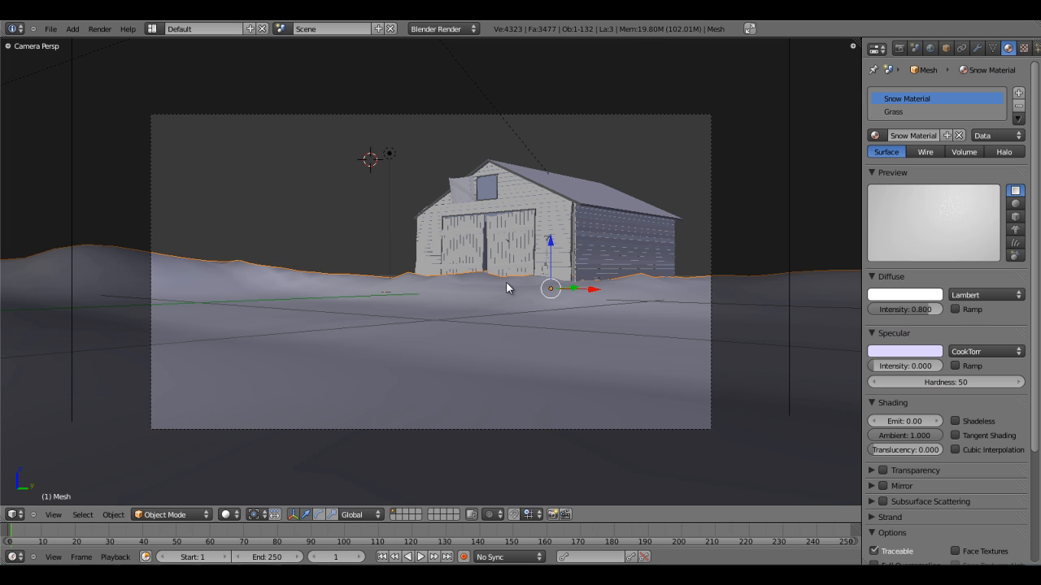
- Set the Snow Material's specular hardness to 3 and render the scene
click(948, 383)
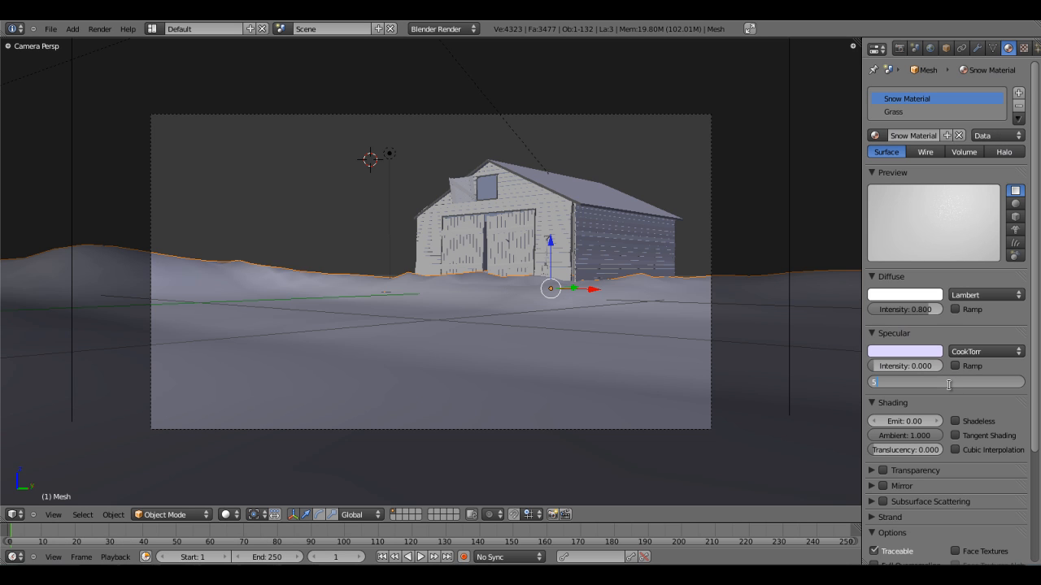
key(Return)
key(F12)
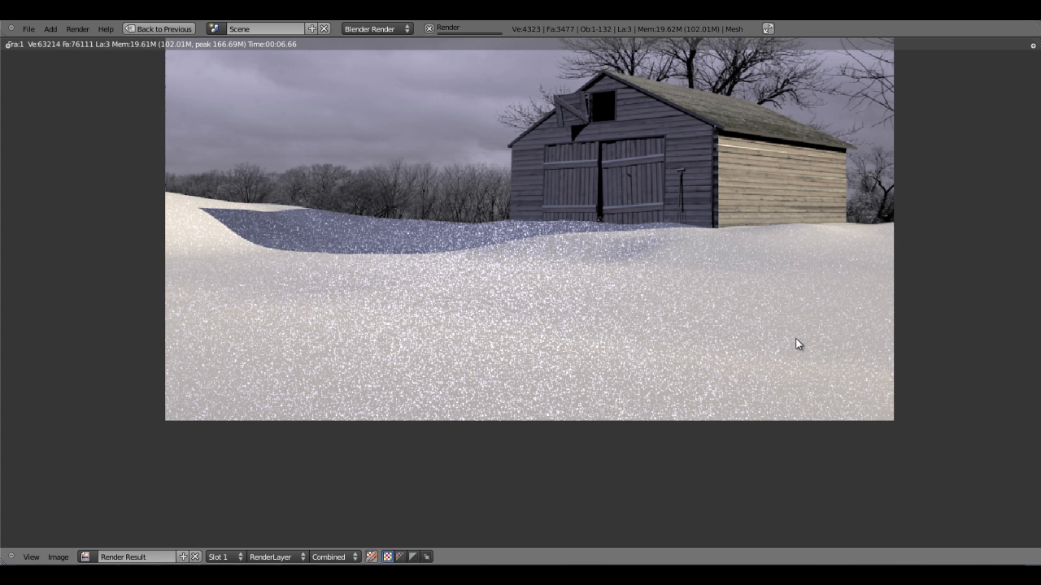
- Examine the spread and density of the sparkle across the rendered snow up close
middle_drag(607, 330, 629, 301)
scroll(630, 301, up, 2)
scroll(584, 286, up, 3)
middle_drag(581, 276, 507, 268)
scroll(596, 274, up, 2)
scroll(604, 275, down, 3)
middle_drag(604, 274, 513, 309)
scroll(606, 316, down, 5)
scroll(561, 290, up, 3)
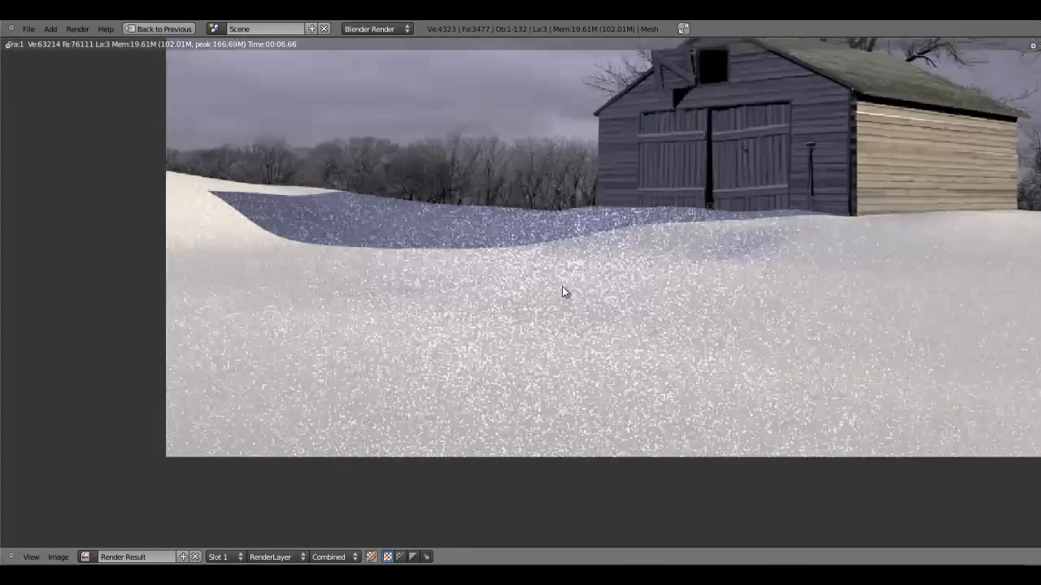
scroll(564, 293, up, 1)
middle_drag(623, 296, 559, 293)
key(Escape)
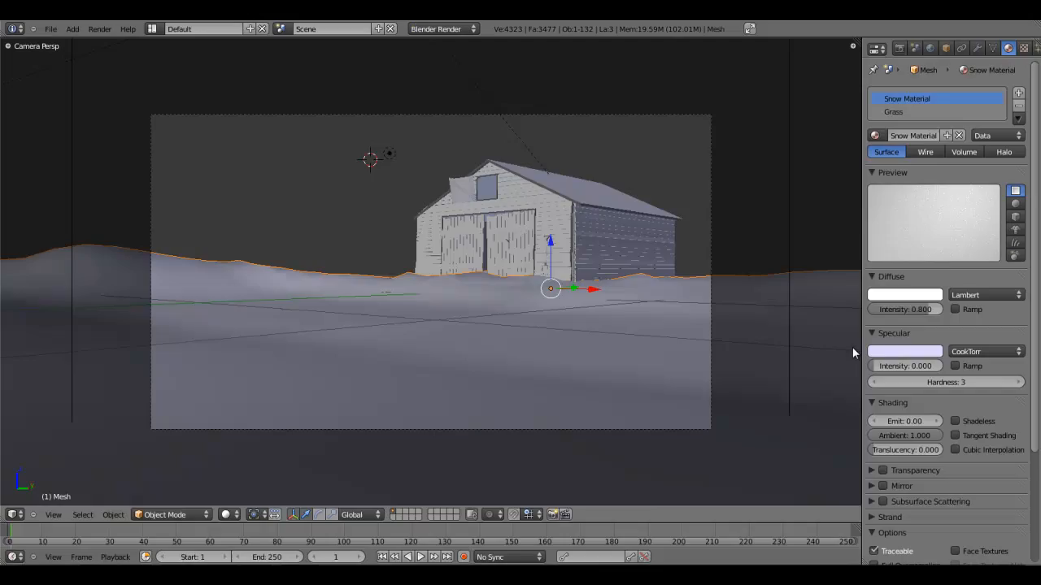
- Set the Clouds texture's specular intensity influence to 0.100 and check the sparkle in a new render
click(1024, 48)
scroll(963, 355, down, 10)
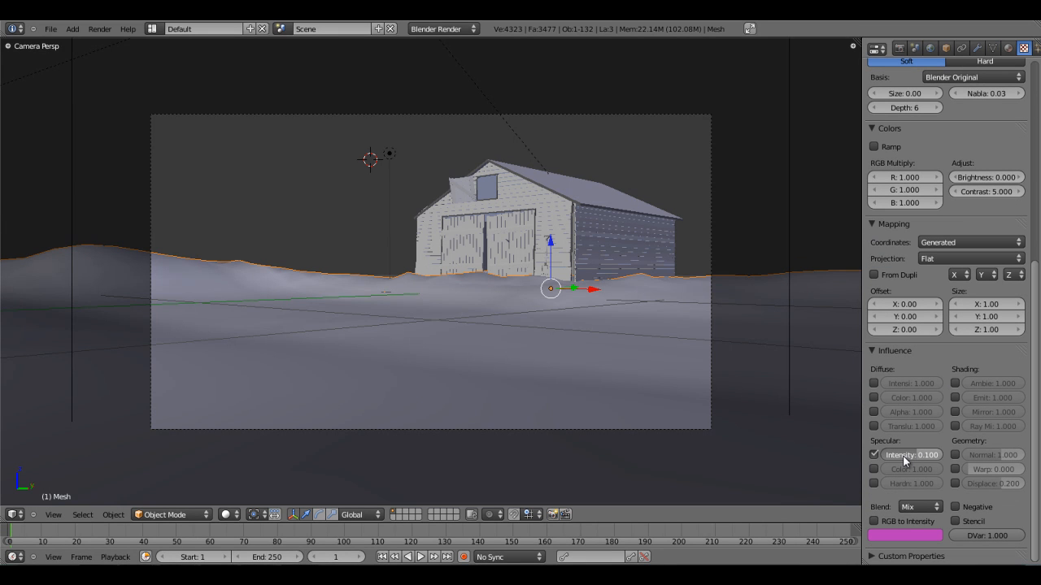
key(F12)
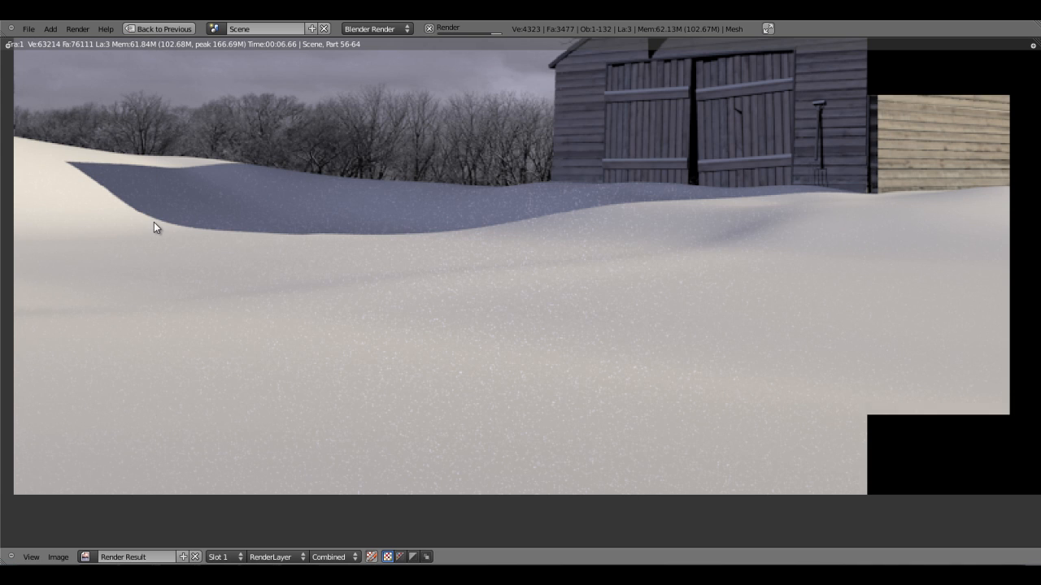
middle_drag(616, 285, 601, 359)
middle_drag(524, 343, 522, 274)
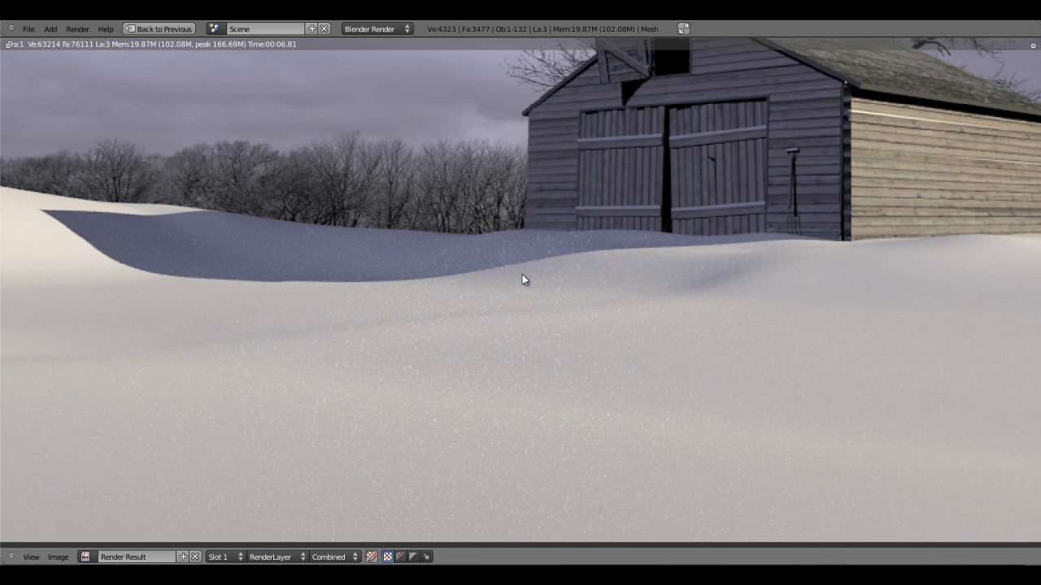
scroll(609, 373, down, 2)
middle_drag(610, 373, 582, 324)
scroll(578, 382, up, 2)
key(Escape)
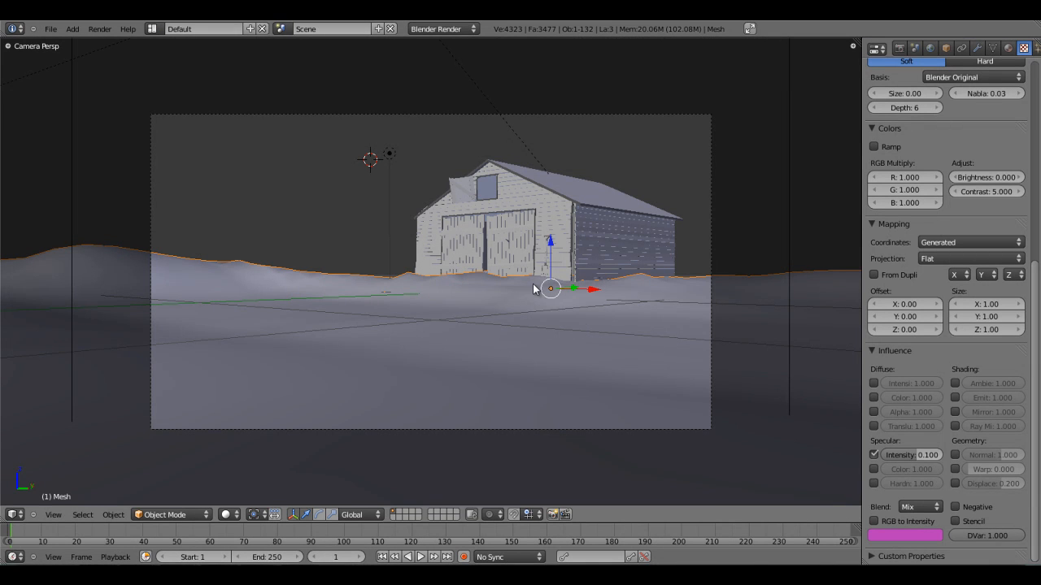
- Show the scene from the top and split the 3D viewport into two side-by-side areas
shift+middle_drag(509, 304, 486, 258)
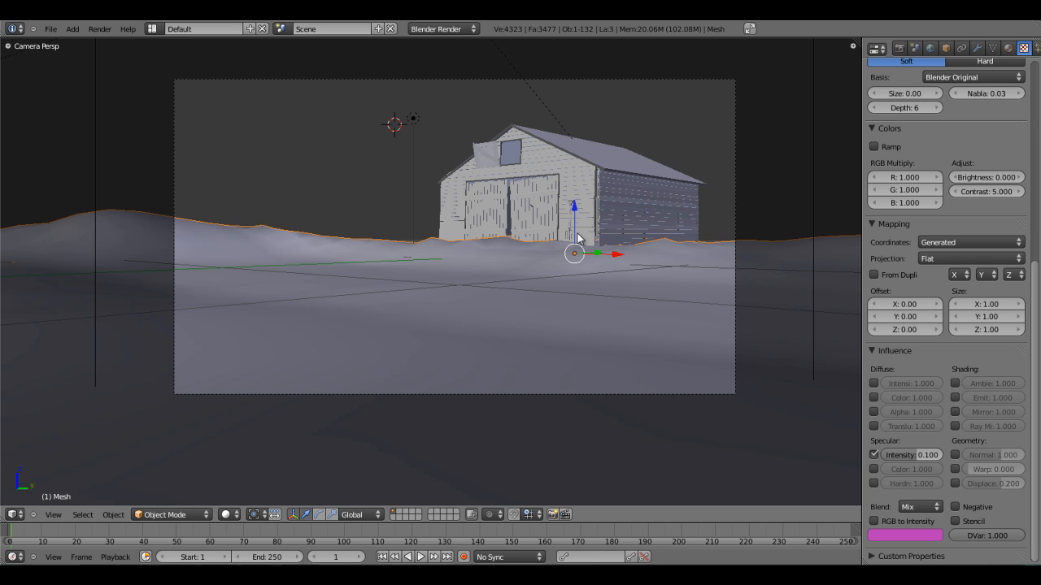
key(KP_7)
shift+middle_drag(667, 401, 515, 257)
scroll(517, 252, up, 6)
shift+middle_drag(620, 207, 380, 388)
scroll(383, 388, up, 3)
scroll(460, 345, up, 1)
shift+middle_drag(460, 344, 509, 306)
drag(856, 59, 474, 138)
shift+middle_drag(356, 210, 363, 213)
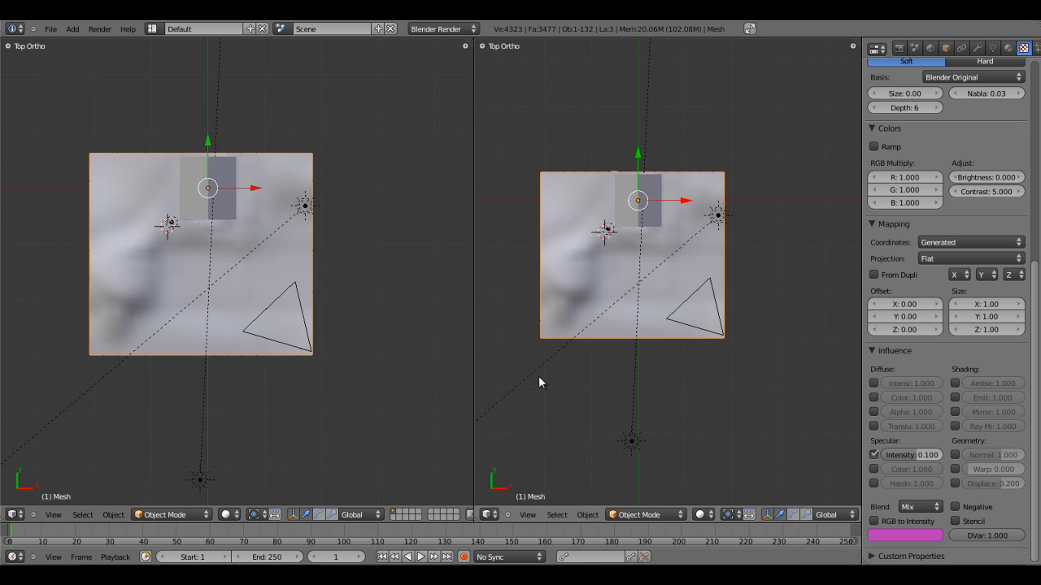
- Turn the second area into a UV/Image Editor without the Render Result and put the ground mesh in Edit Mode
click(488, 514)
click(492, 514)
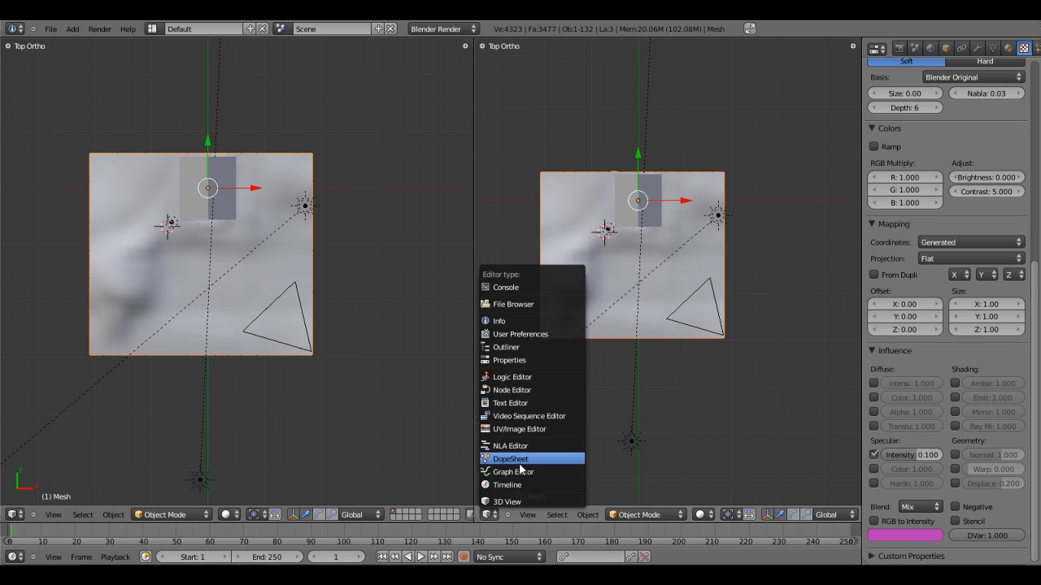
click(529, 429)
key(Tab)
scroll(646, 344, down, 3)
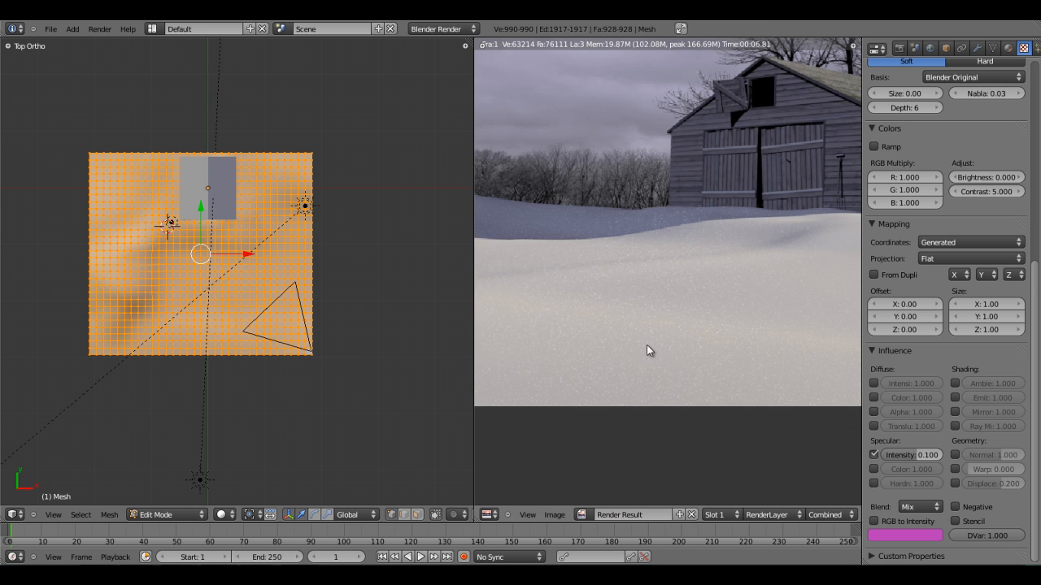
click(692, 515)
scroll(235, 275, up, 1)
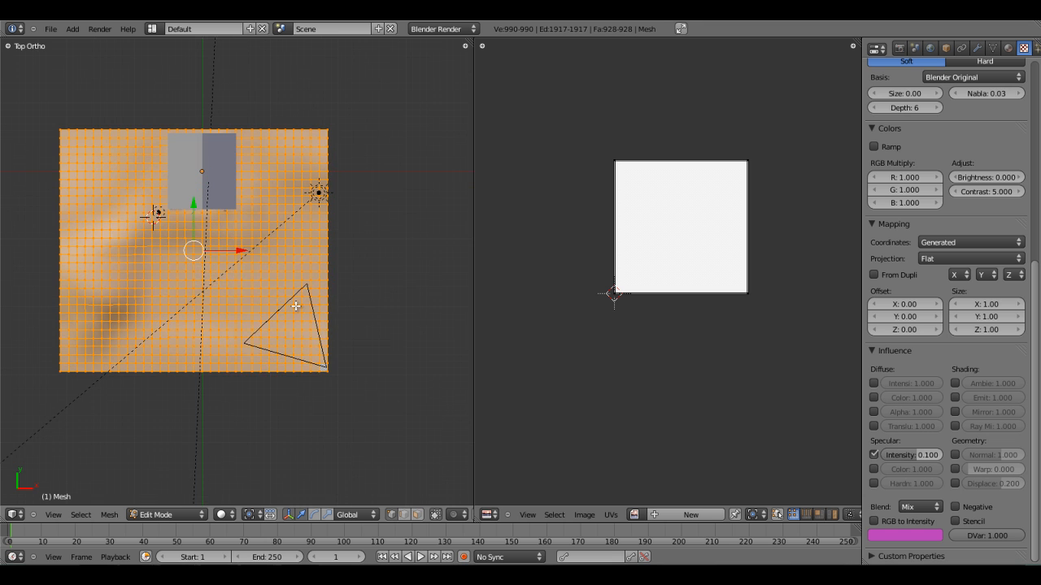
- Unwrap the whole ground mesh and scale its UVs to span the full width of the UV space
key(u)
click(296, 306)
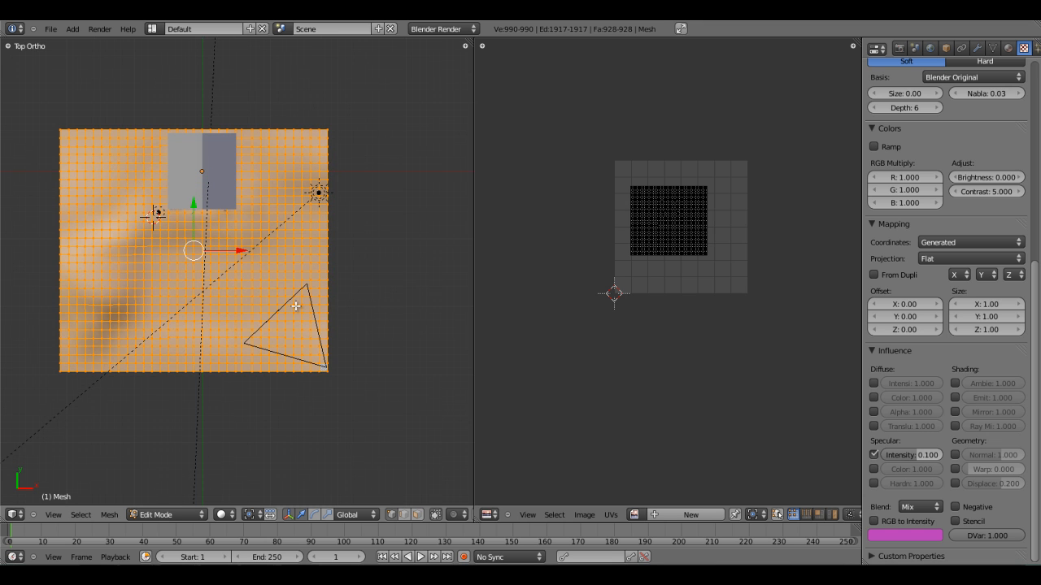
key(u)
click(281, 264)
scroll(744, 283, up, 4)
key(a)
scroll(750, 278, down, 3)
key(s)
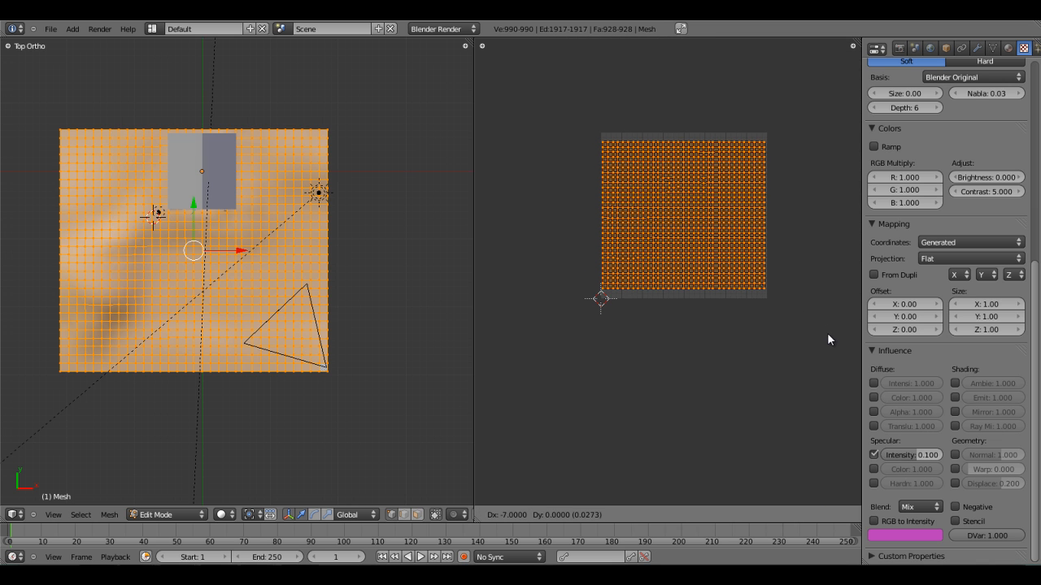
click(829, 340)
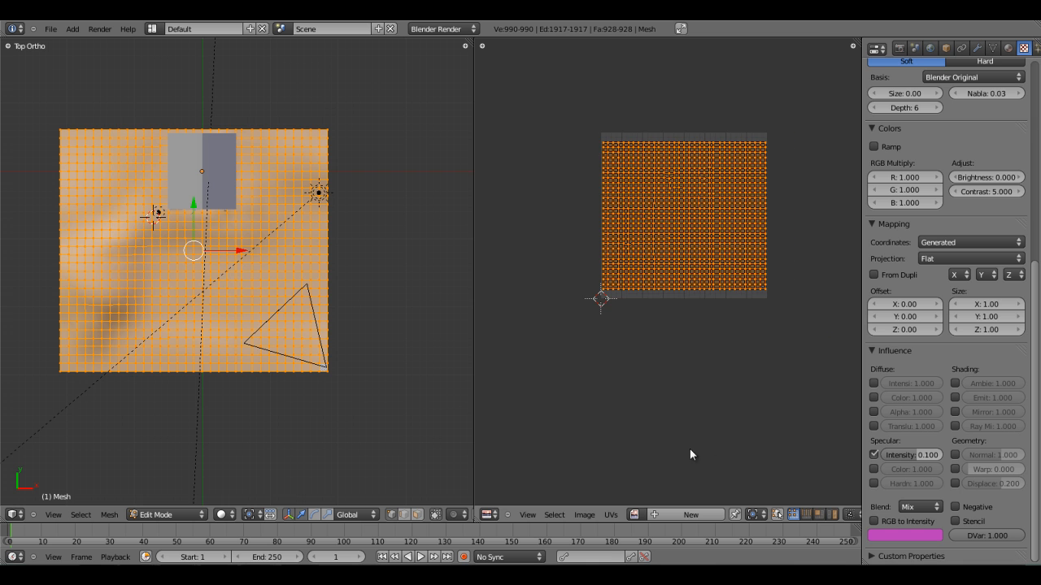
- Create a new black 1800 by 1800 image for the ground's UV layout
scroll(688, 448, up, 3)
click(611, 515)
click(590, 502)
click(736, 469)
text(1800)
key(Tab)
text(1)
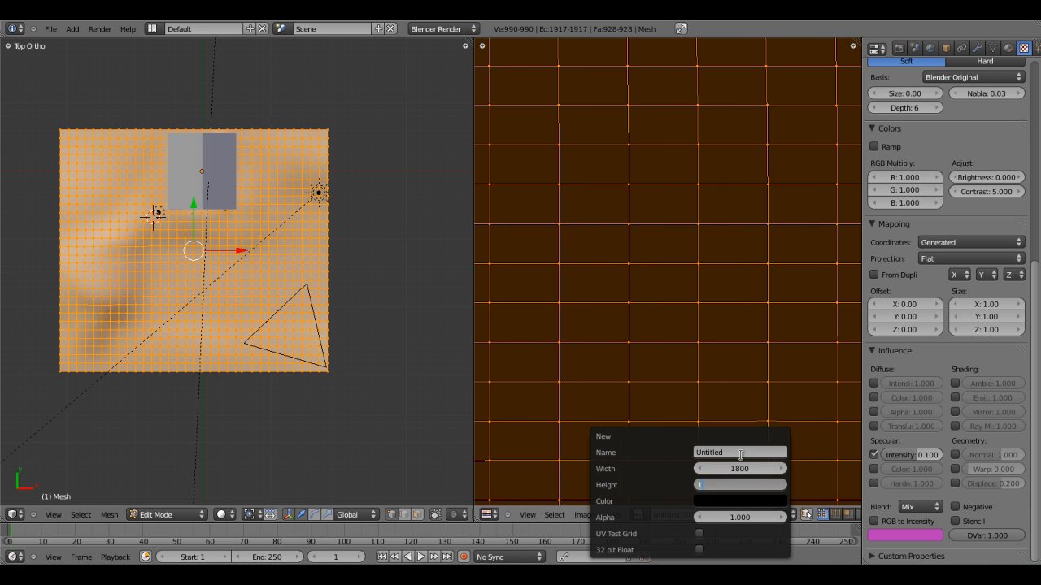
key(Return)
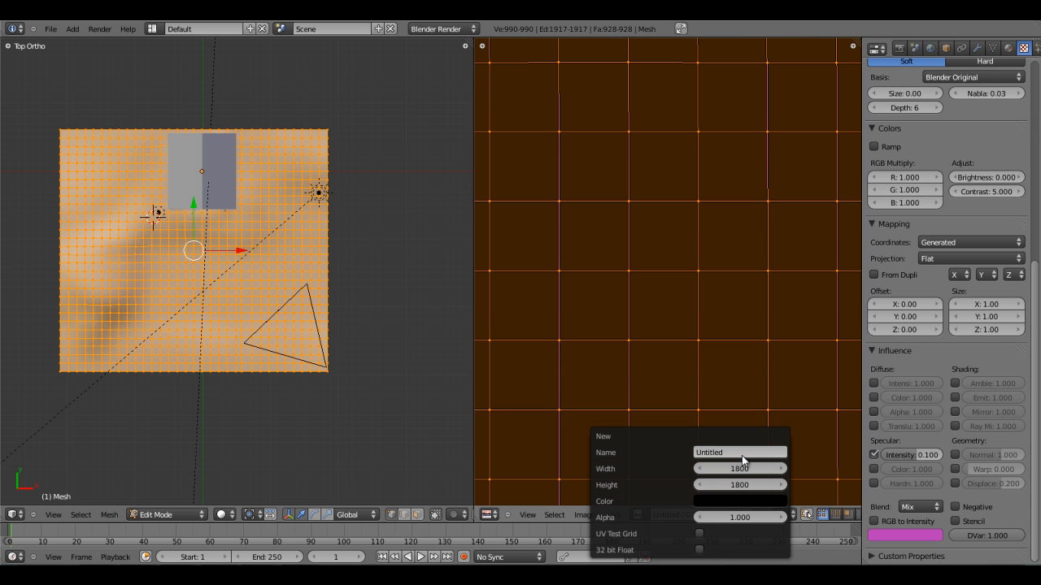
scroll(764, 286, down, 10)
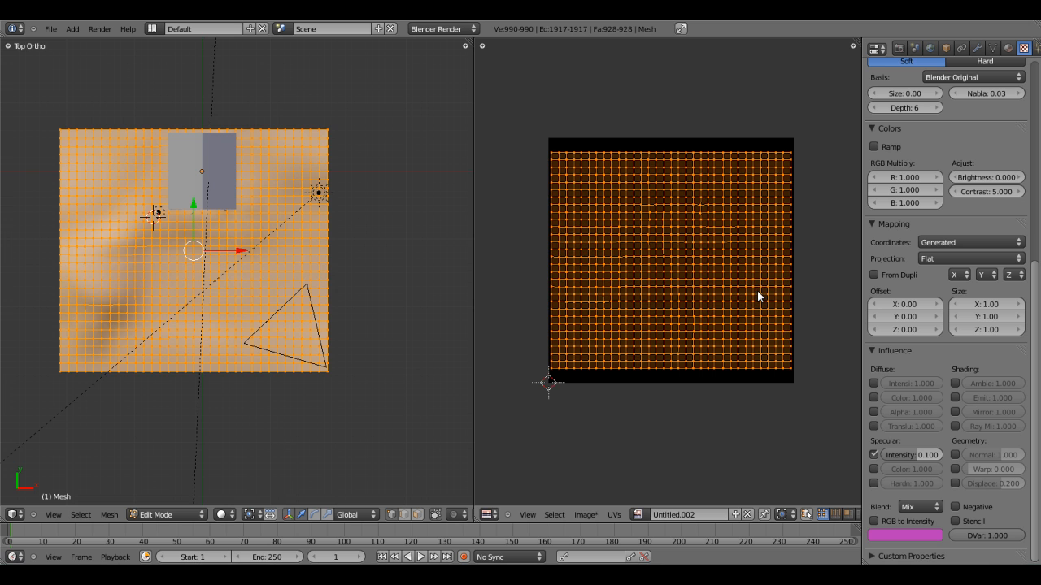
- Put the ground mesh in Texture Paint mode and widen the 3D viewport, viewing the ground at an angle
key(Tab)
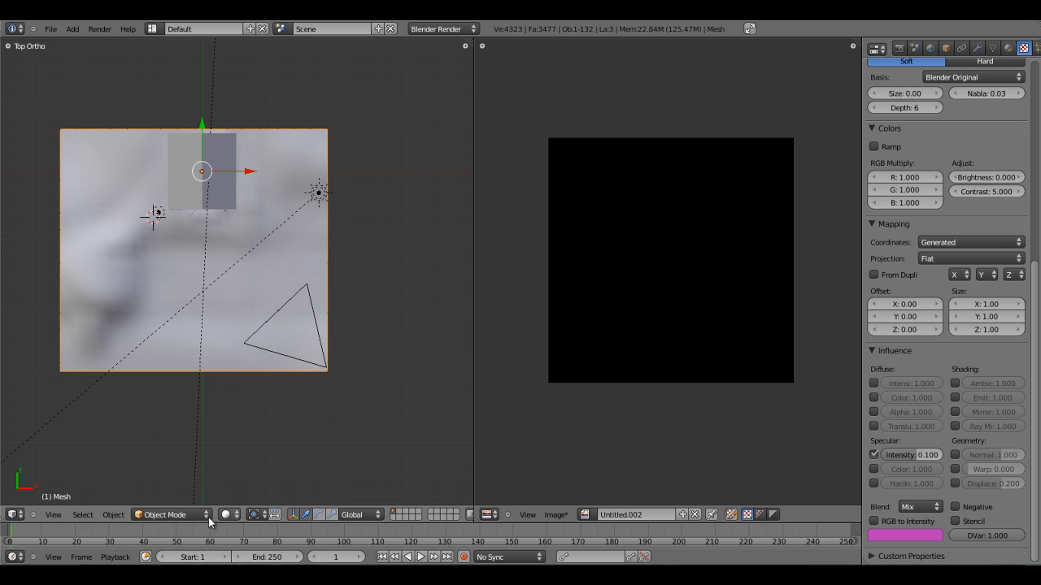
click(183, 515)
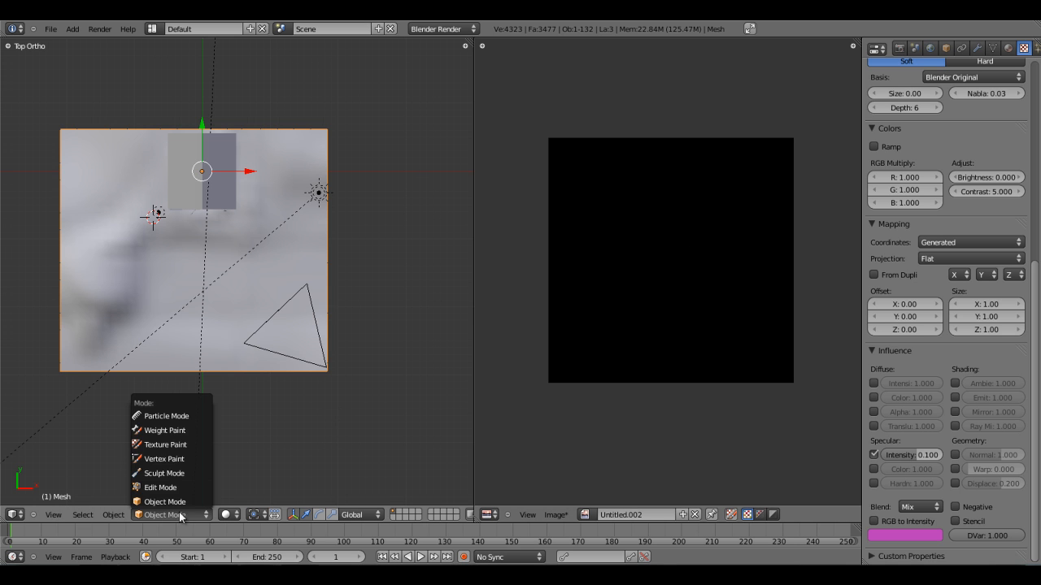
click(184, 445)
mouse_move(268, 381)
middle_down()
mouse_move(257, 282)
mouse_move(276, 358)
mouse_move(220, 373)
mouse_move(244, 355)
middle_up()
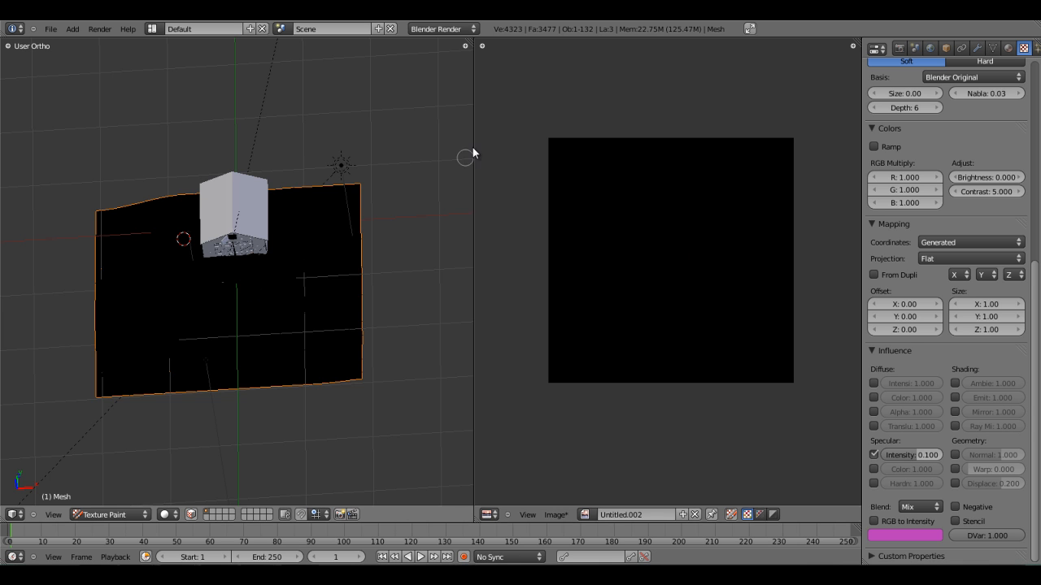
drag(483, 137, 738, 168)
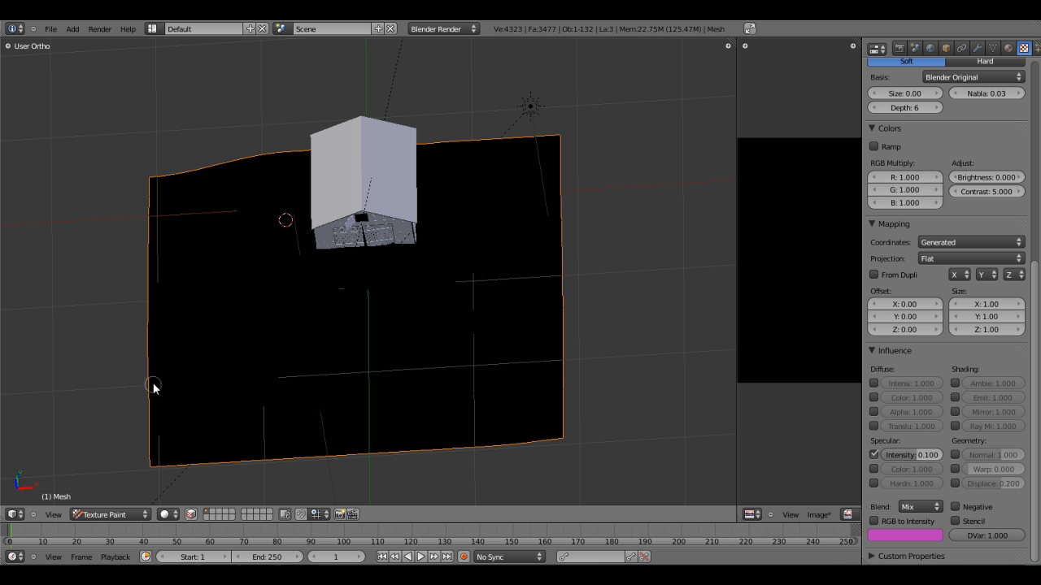
middle_drag(321, 330, 422, 315)
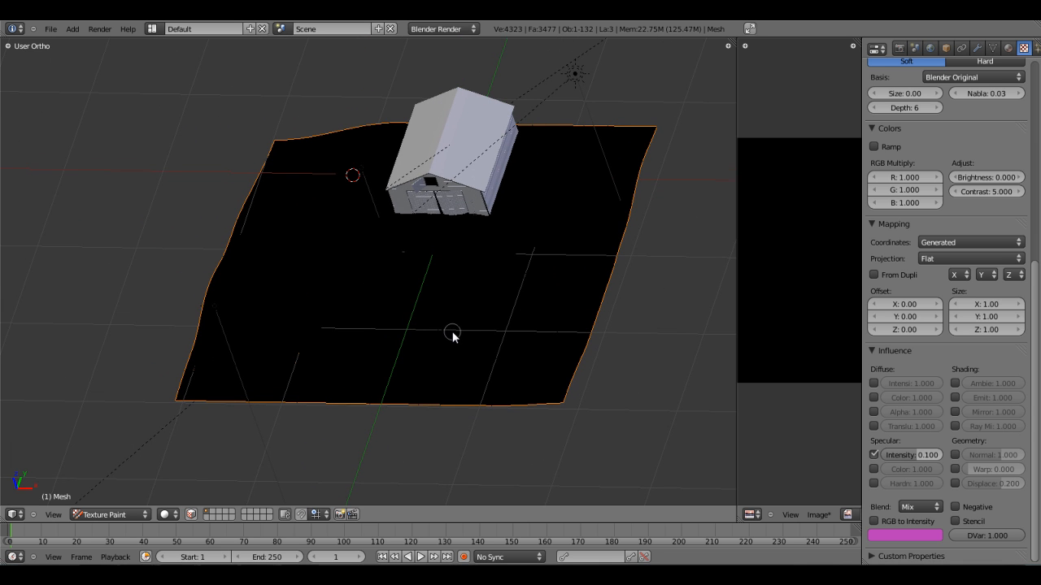
- Show the paint brush settings and set the Draw brush's size to 31
key(t)
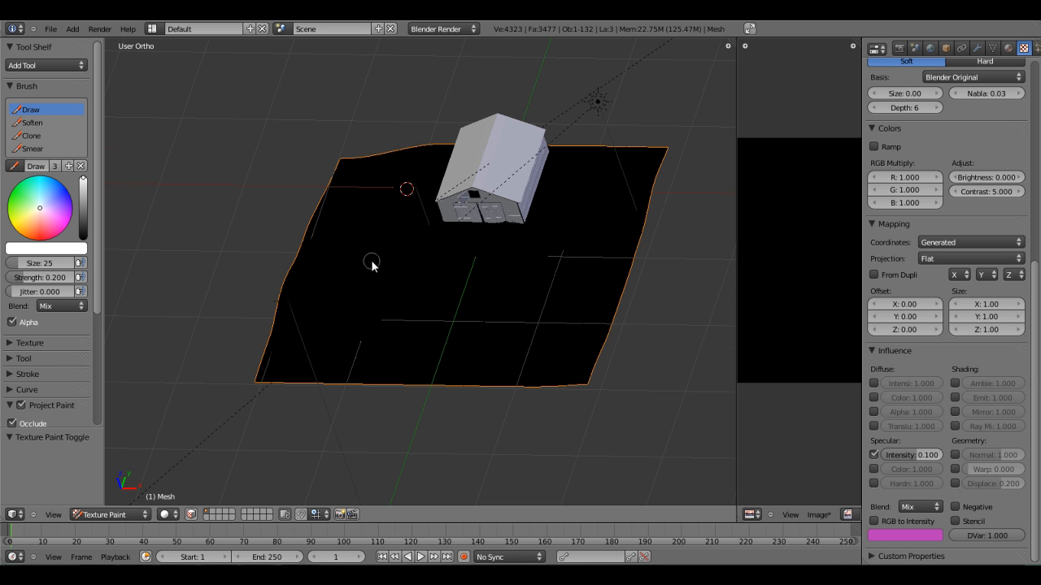
scroll(382, 267, up, 3)
drag(48, 266, 57, 266)
shift+middle_drag(479, 213, 432, 233)
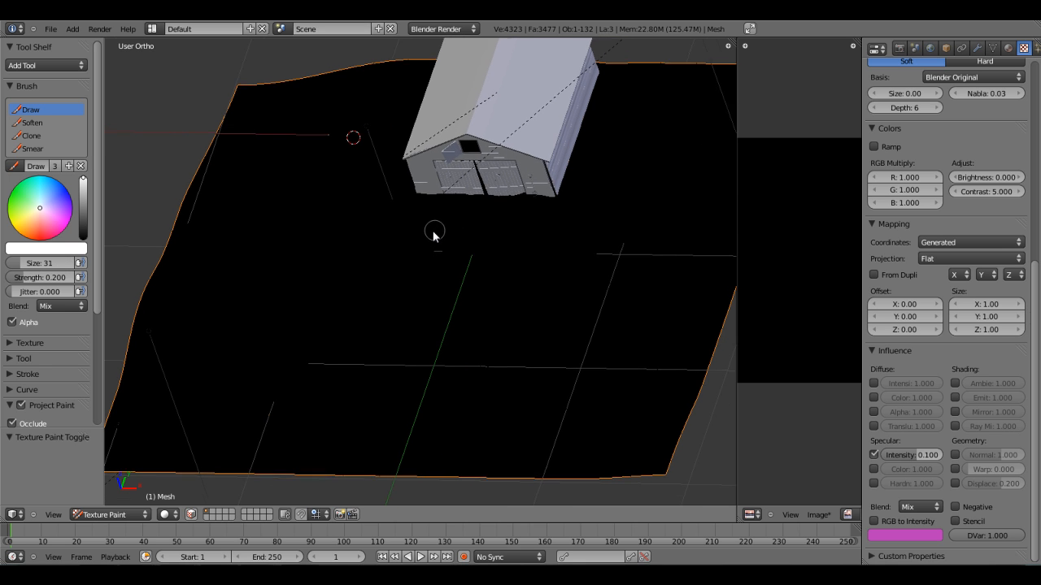
- Try painting a track from the barn doors across the ground, return the timeline to frame 1 and undo the stroke
click(458, 202)
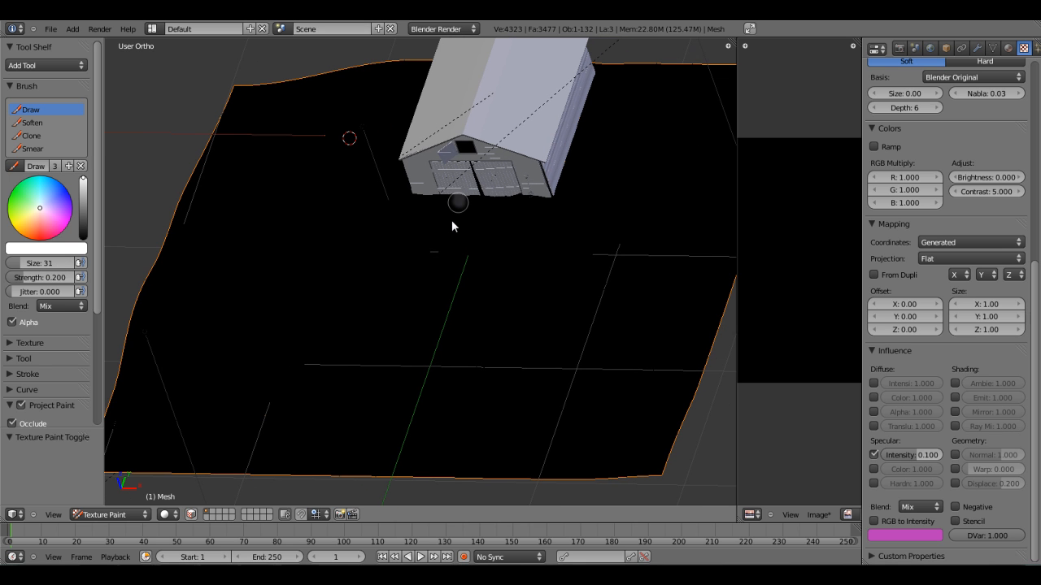
drag(424, 315, 424, 325)
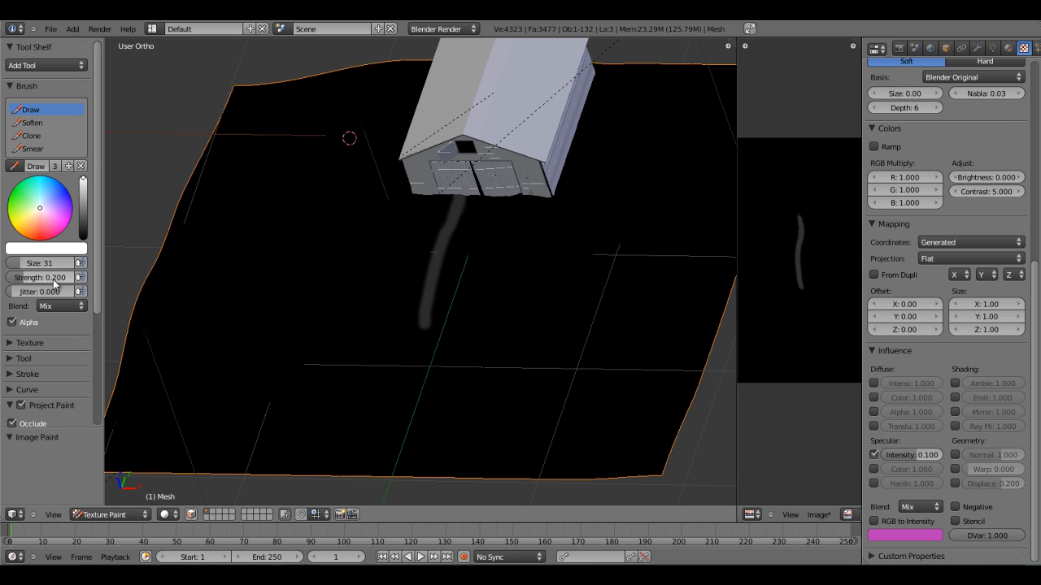
key(alt+a)
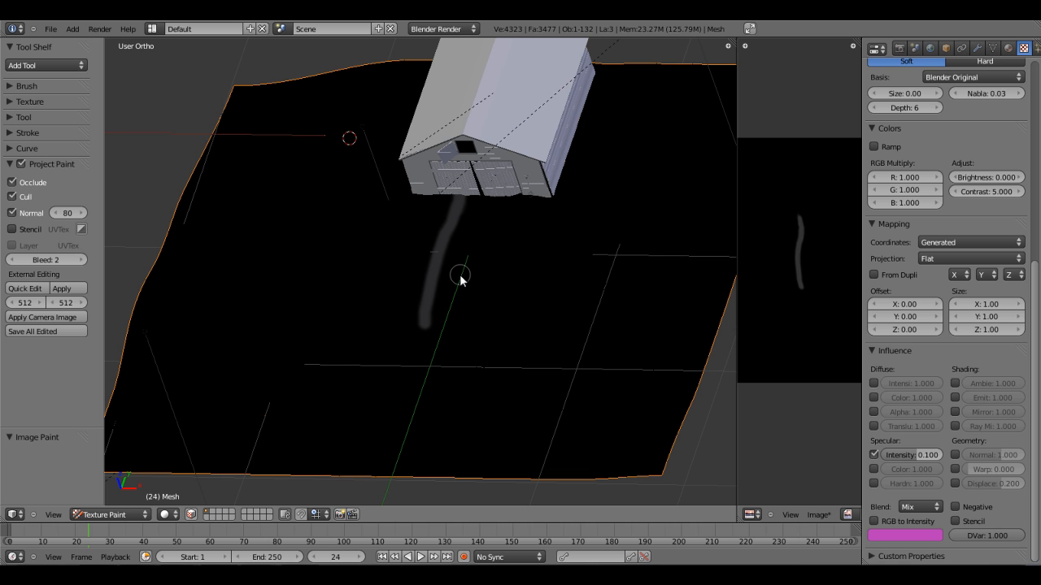
drag(91, 530, 19, 534)
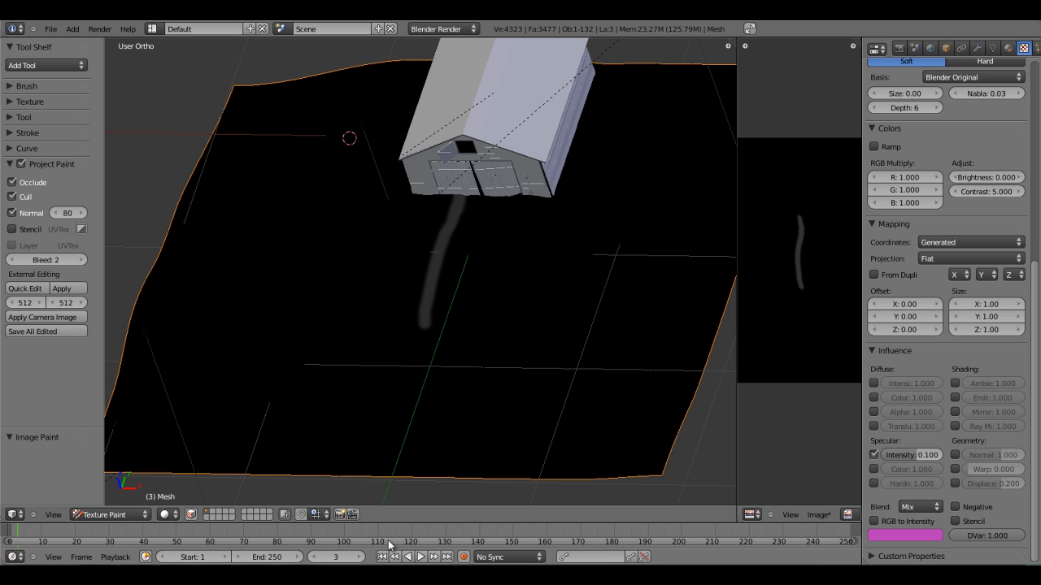
click(387, 557)
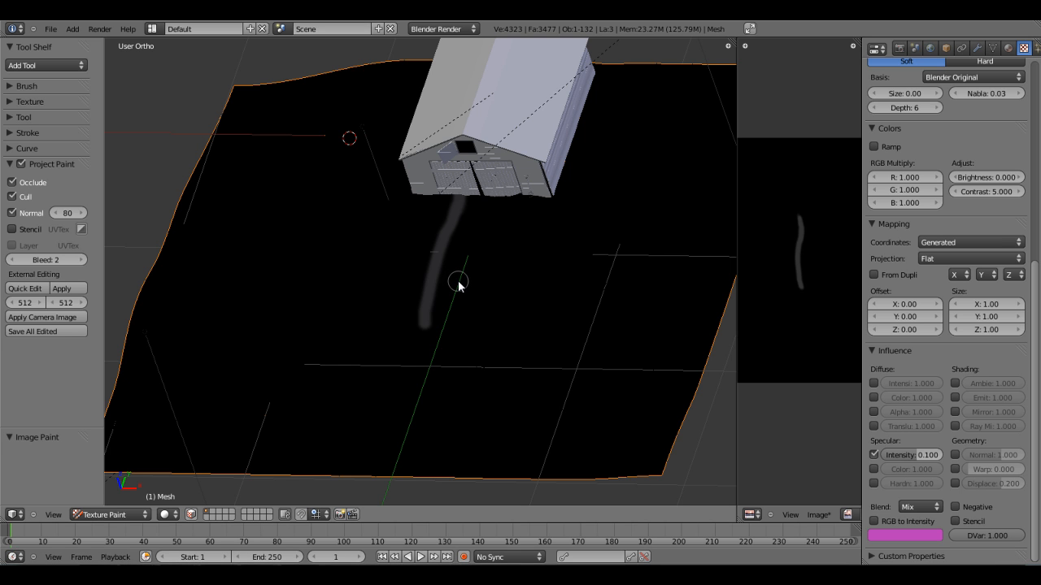
key(ctrl+z)
- Expand the collapsed brush settings and set the Draw brush's strength to 1.000
click(22, 152)
click(20, 134)
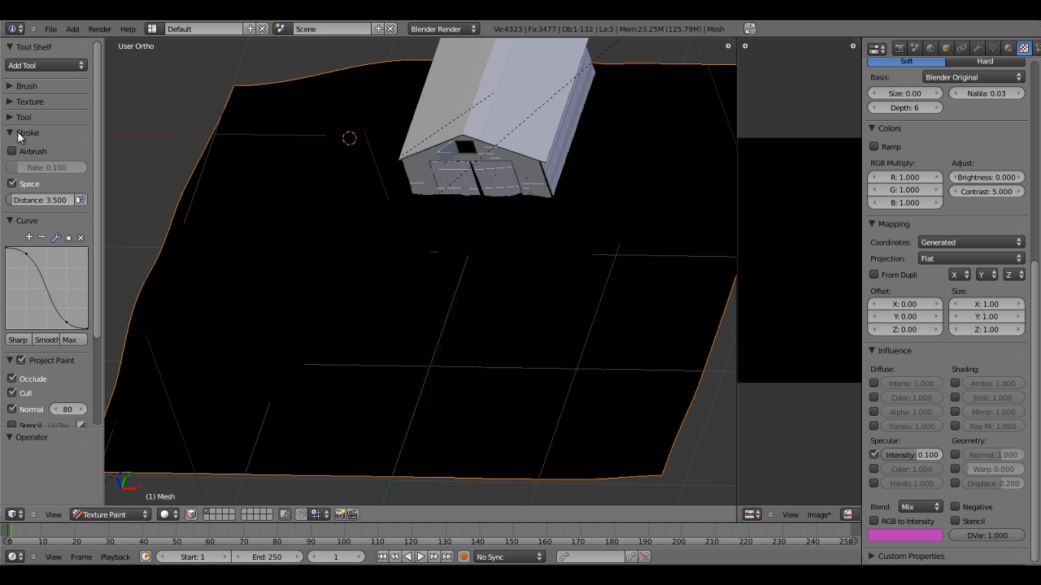
click(11, 118)
click(13, 102)
click(17, 86)
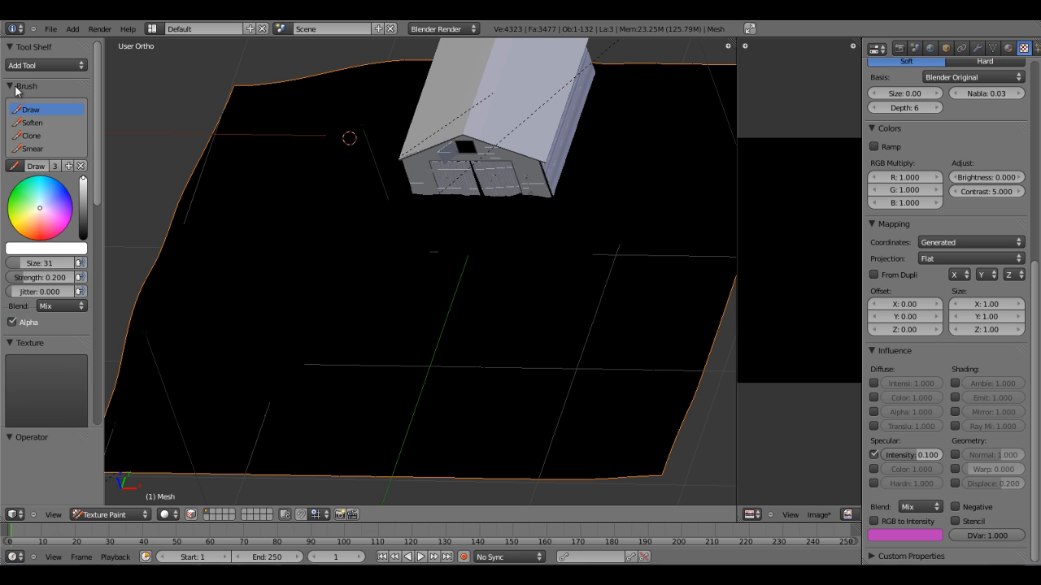
drag(448, 216, 435, 251)
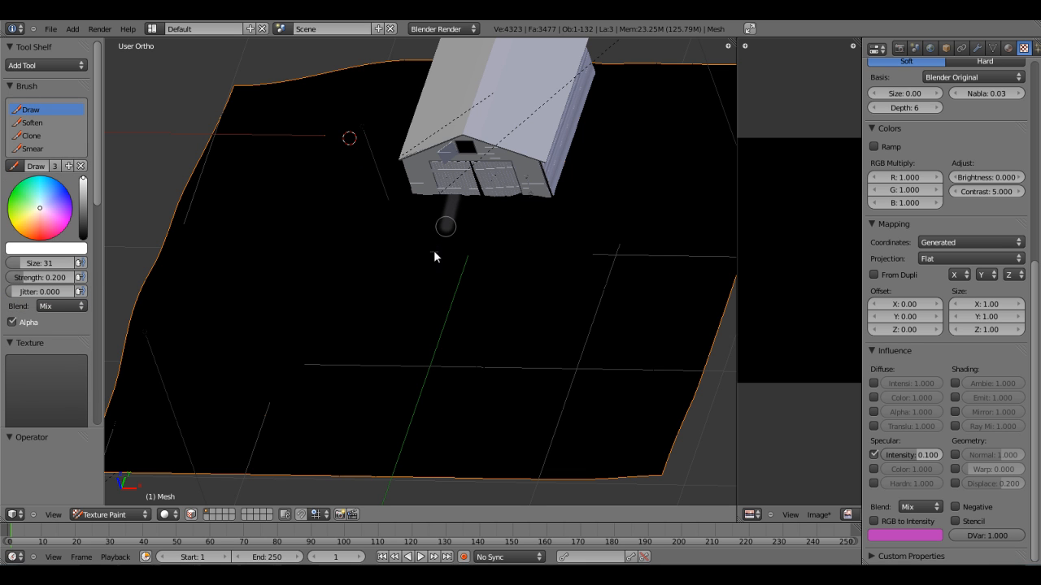
key(ctrl+z)
drag(65, 277, 112, 282)
- Try painting a full-strength curved track from the barn doors to the ground's side edge, and undo it
drag(478, 195, 443, 222)
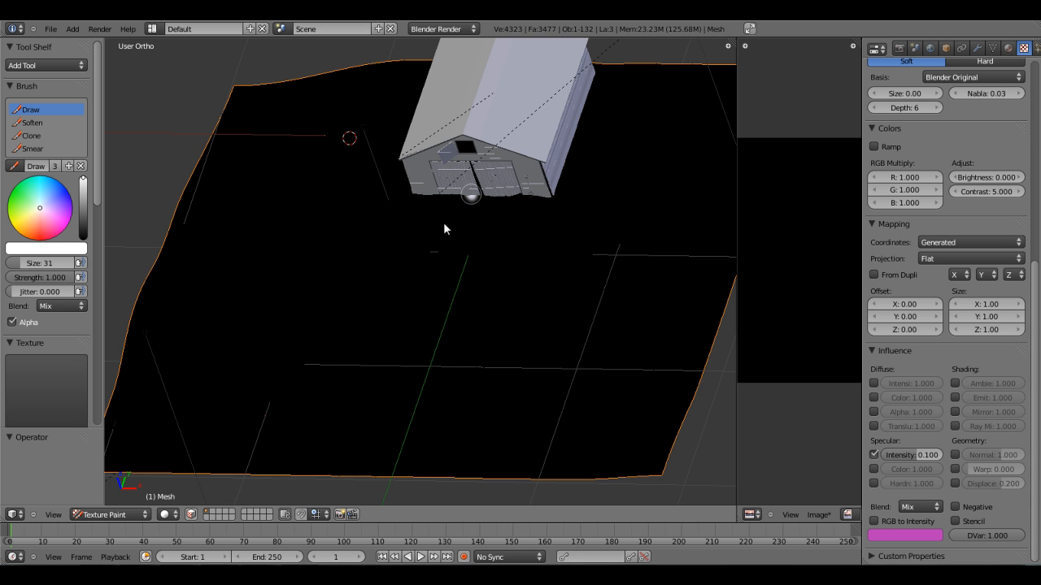
mouse_move(449, 301)
mouse_down()
mouse_move(432, 325)
mouse_move(497, 360)
mouse_move(669, 376)
mouse_move(608, 370)
mouse_up()
mouse_move(428, 285)
middle_down()
mouse_move(460, 309)
mouse_move(325, 230)
middle_up()
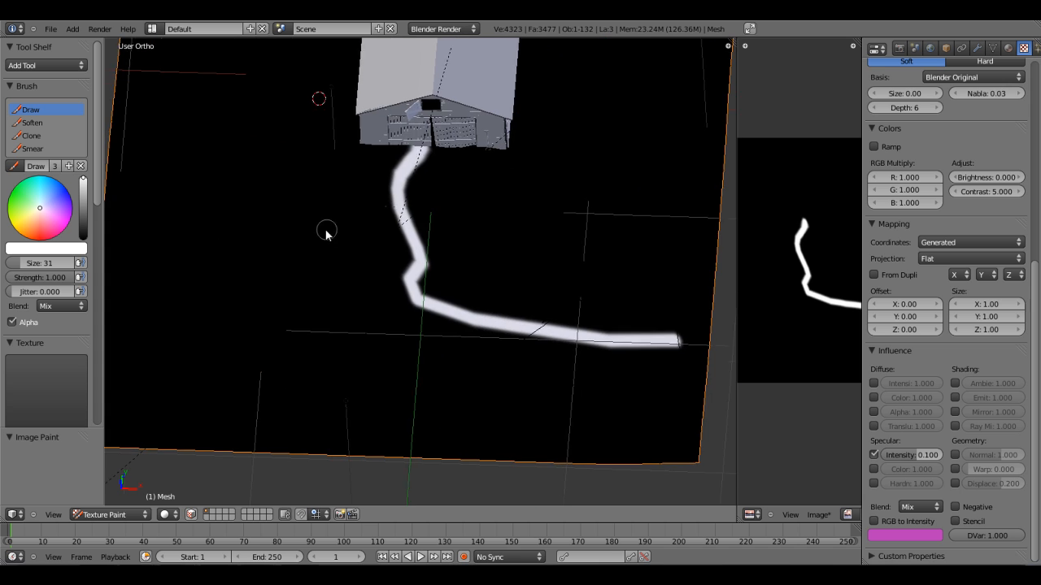
key(ctrl+z)
- View the ground from above and set the Draw brush's jitter to 0.300 and its size to 23
key(KP_7)
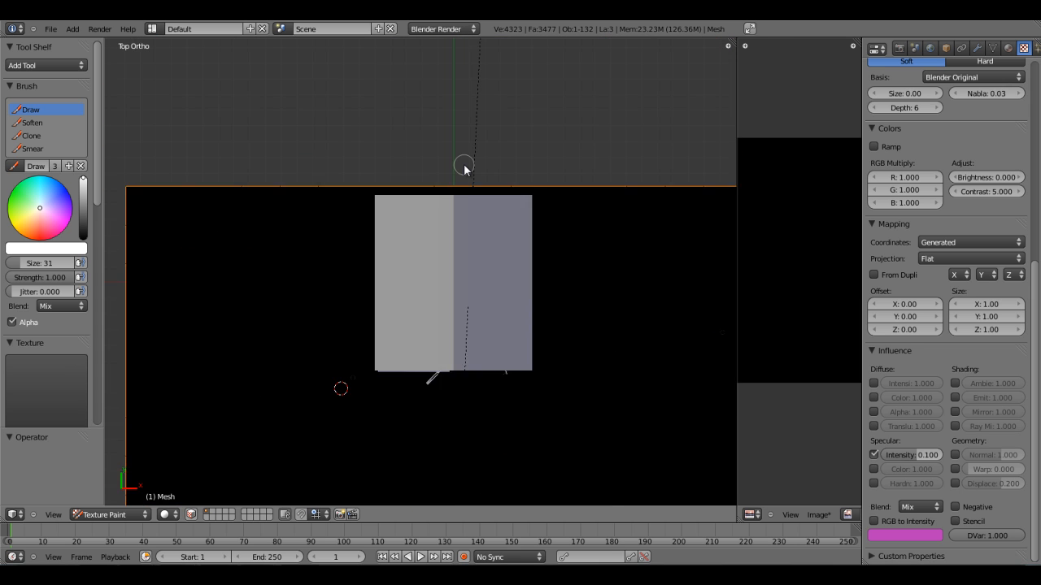
shift+middle_drag(460, 273, 447, 178)
drag(70, 294, 90, 293)
shift+middle_drag(446, 281, 439, 237)
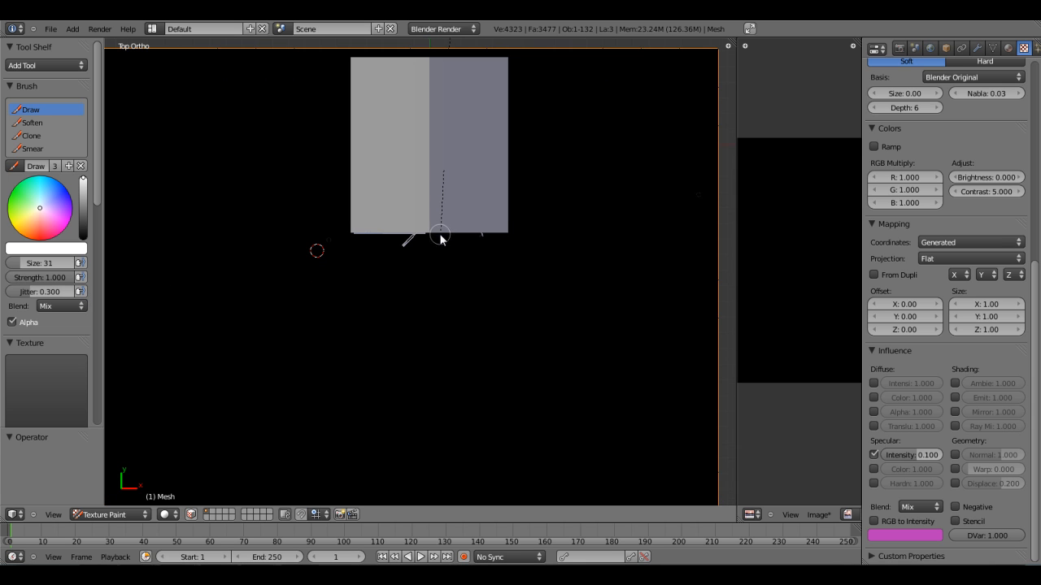
mouse_move(391, 341)
mouse_down()
mouse_move(394, 368)
mouse_move(388, 360)
mouse_up()
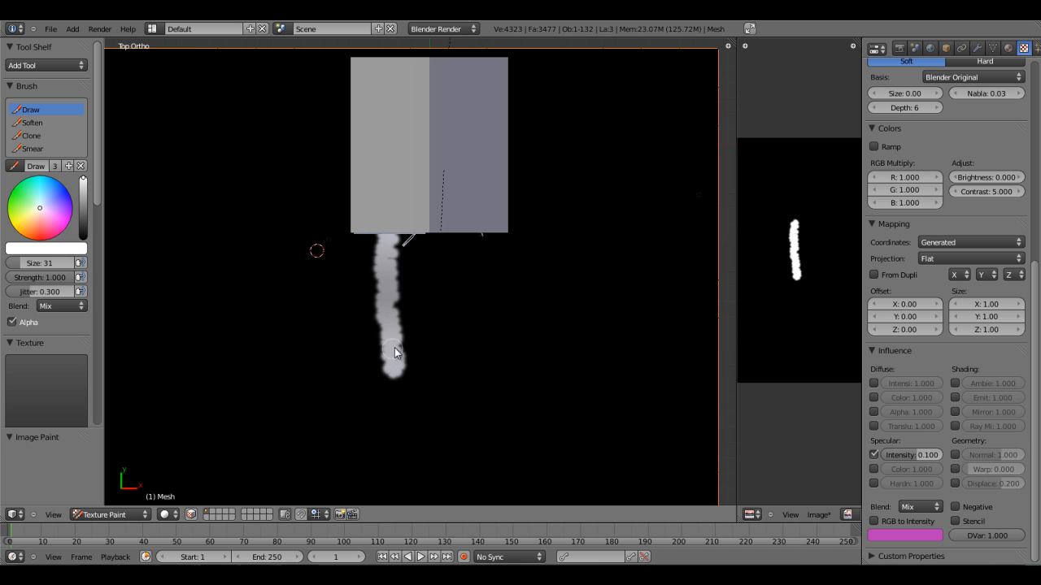
key(ctrl+z)
drag(66, 263, 62, 262)
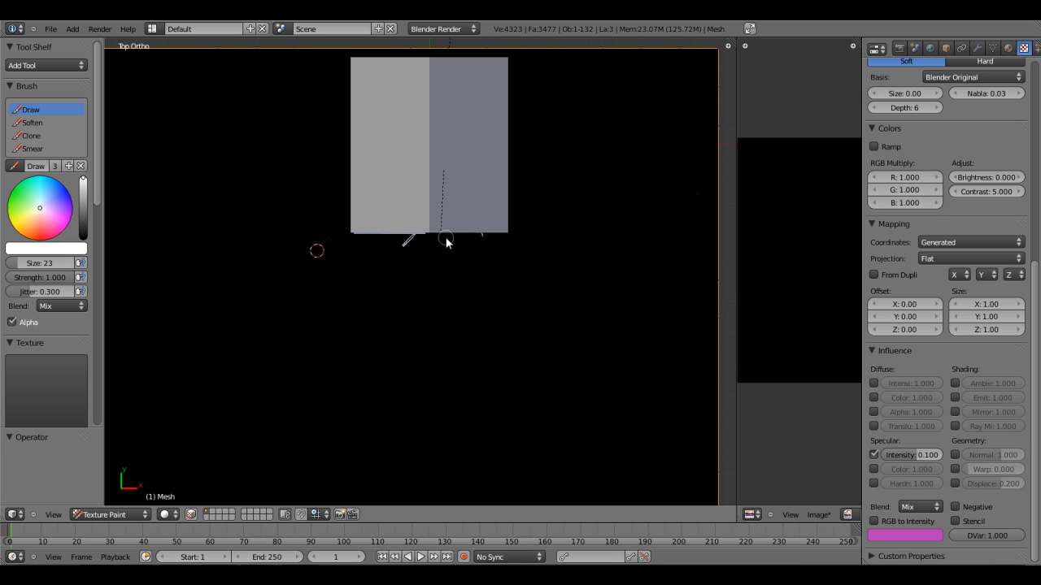
- Try painting a jittered track from the barn that bends toward the ground's side edge, and undo the stroke
drag(388, 274, 388, 296)
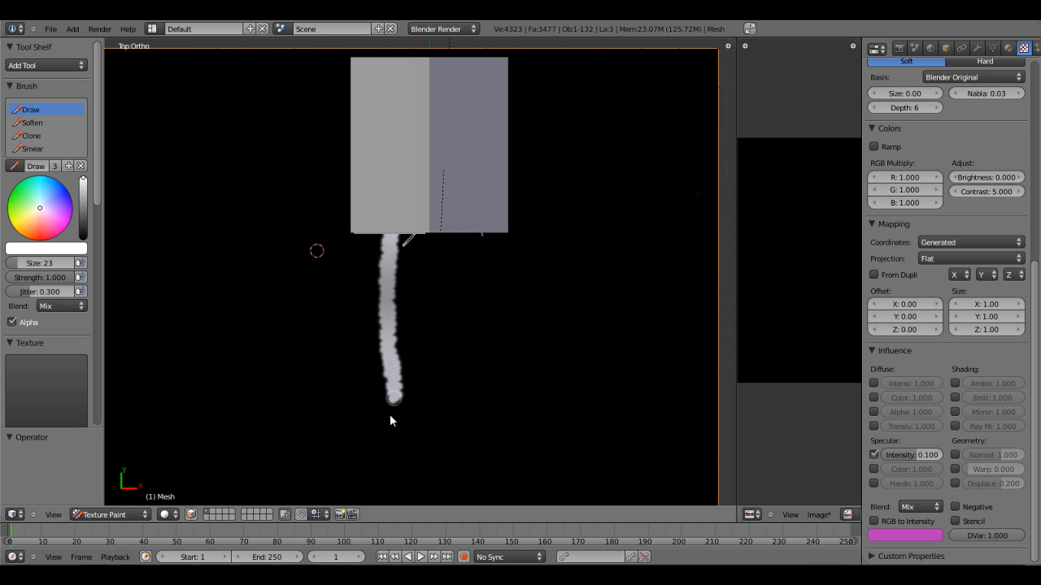
mouse_move(417, 473)
mouse_down()
mouse_move(494, 496)
mouse_move(602, 508)
mouse_move(728, 499)
mouse_up()
scroll(600, 468, down, 1)
middle_drag(506, 385, 506, 271)
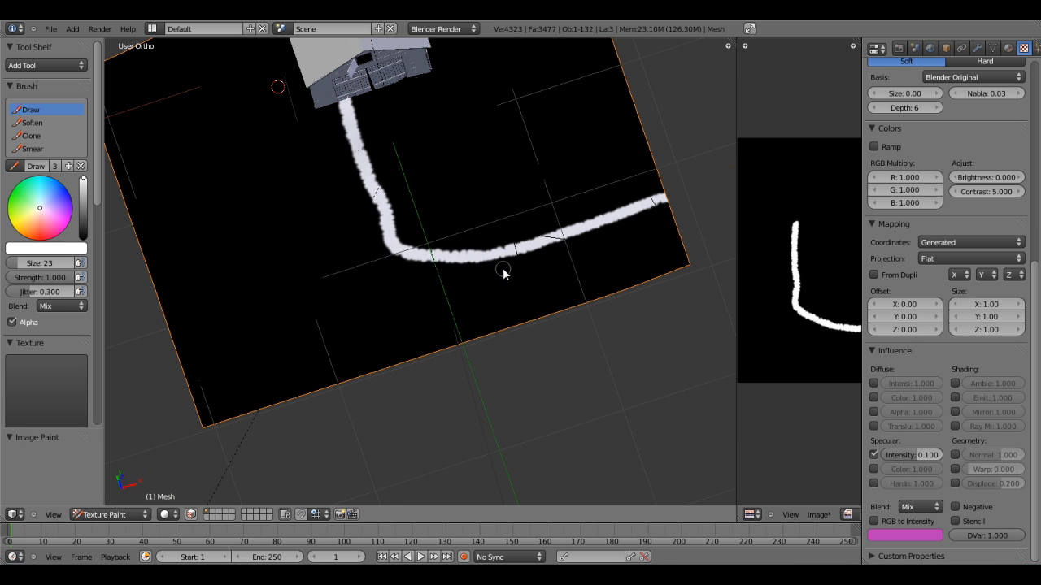
key(ctrl+z)
- Paint two parallel white tracks curving from the barn doors to the ground's side edge, and check them through the camera
drag(355, 108, 375, 152)
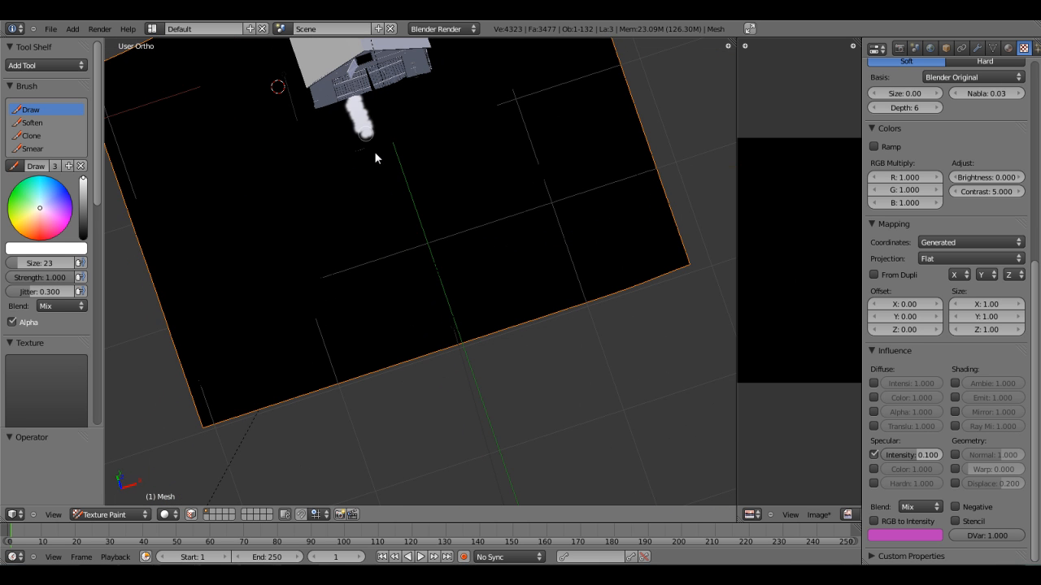
mouse_move(476, 203)
mouse_down()
mouse_move(650, 161)
mouse_move(631, 150)
mouse_up()
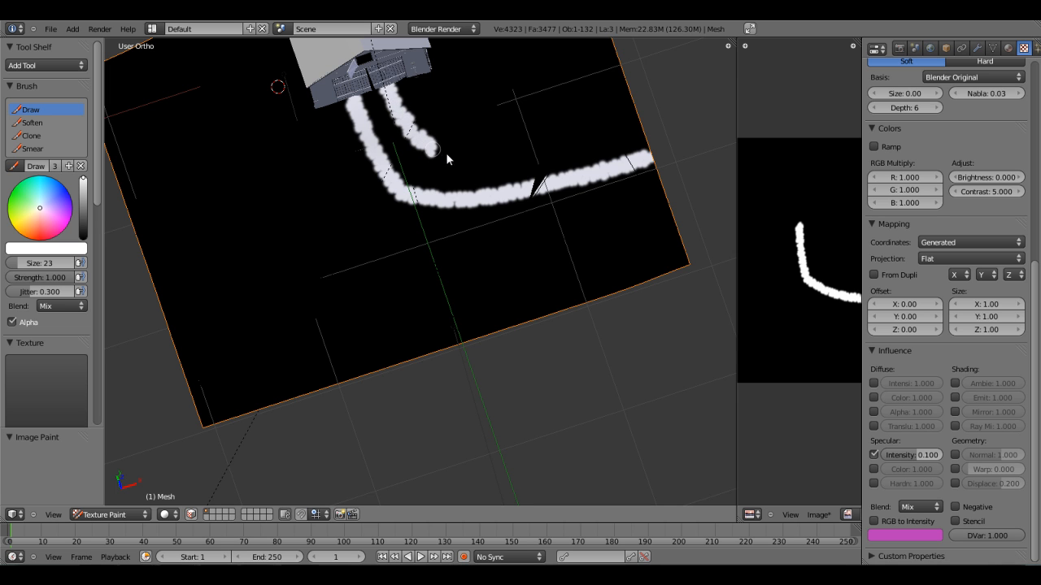
drag(474, 150, 638, 120)
middle_drag(637, 120, 452, 227)
key(KP_0)
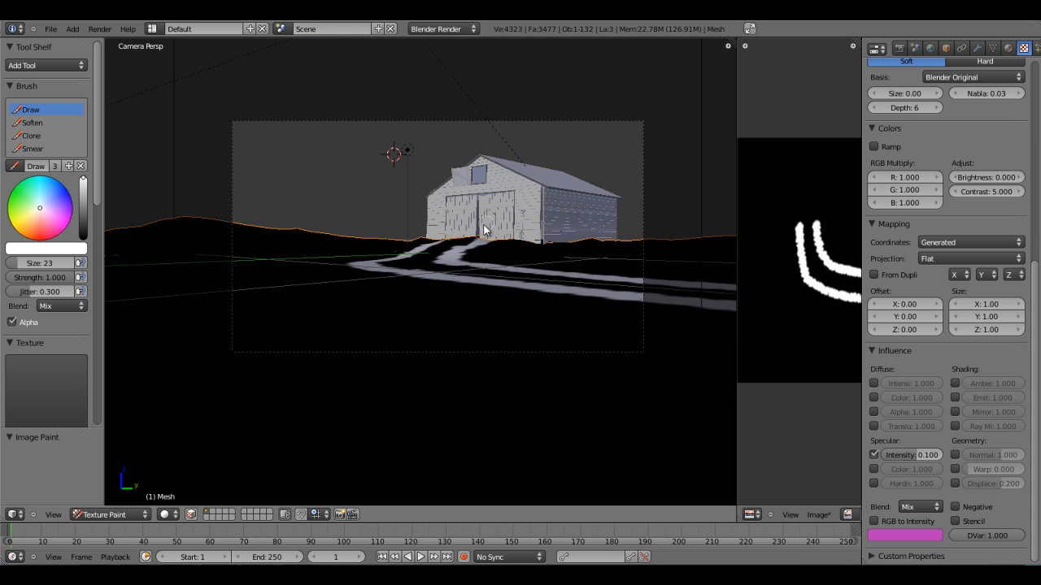
scroll(479, 234, up, 5)
scroll(483, 238, down, 6)
mouse_move(422, 246)
middle_down()
mouse_move(393, 398)
mouse_move(414, 444)
mouse_move(437, 396)
mouse_move(423, 414)
mouse_move(410, 327)
middle_up()
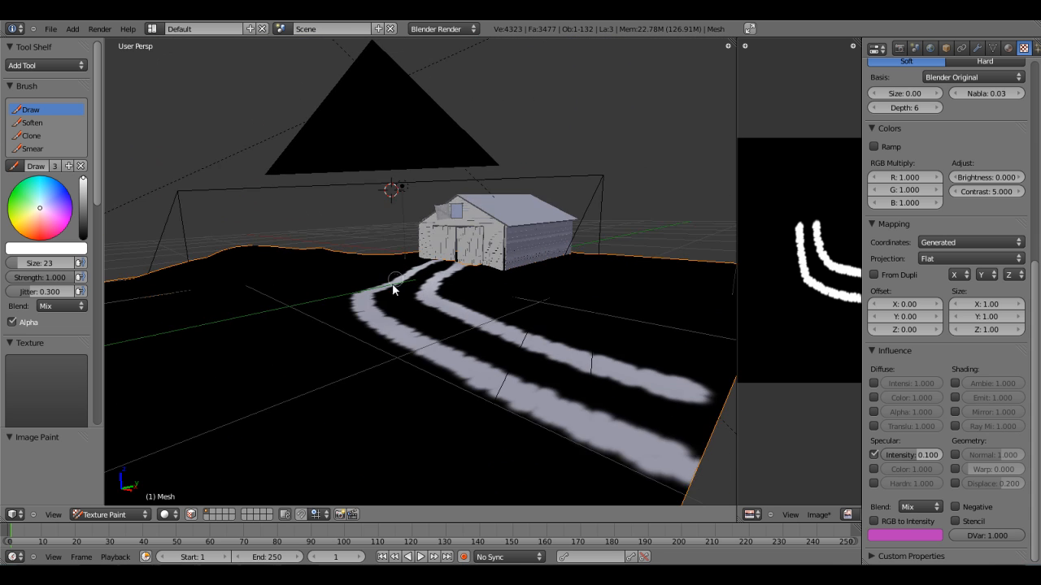
scroll(411, 328, up, 3)
- Return the ground mesh to Object Mode and enlarge the image editor to show both painted tracks
click(116, 514)
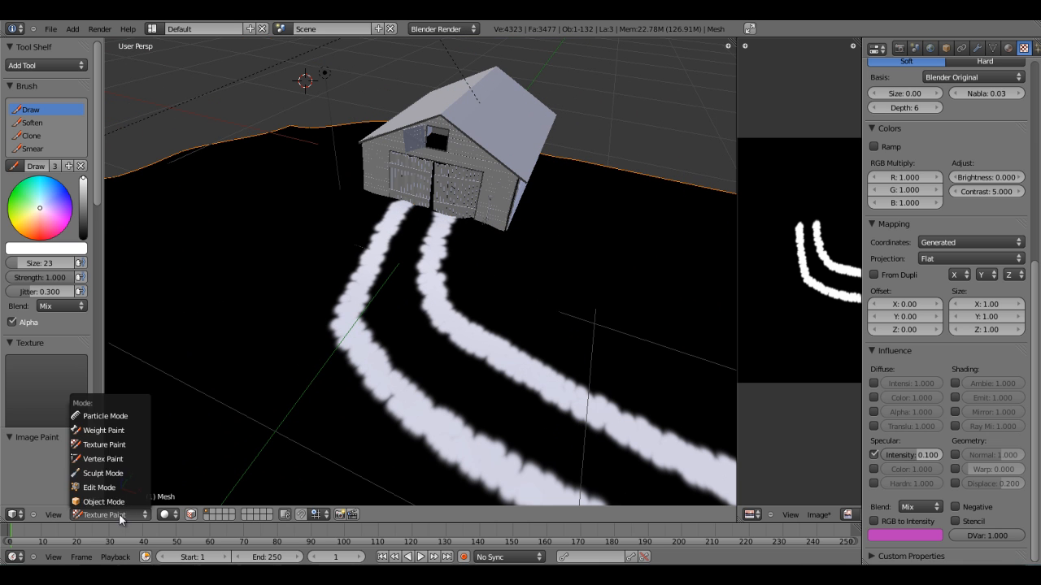
click(122, 504)
scroll(626, 260, down, 2)
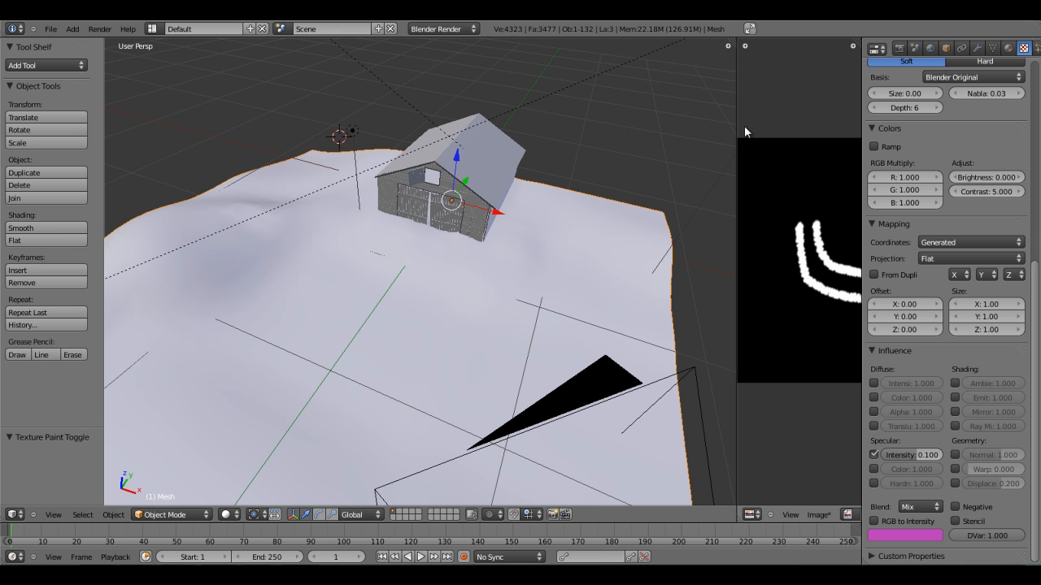
drag(734, 124, 500, 147)
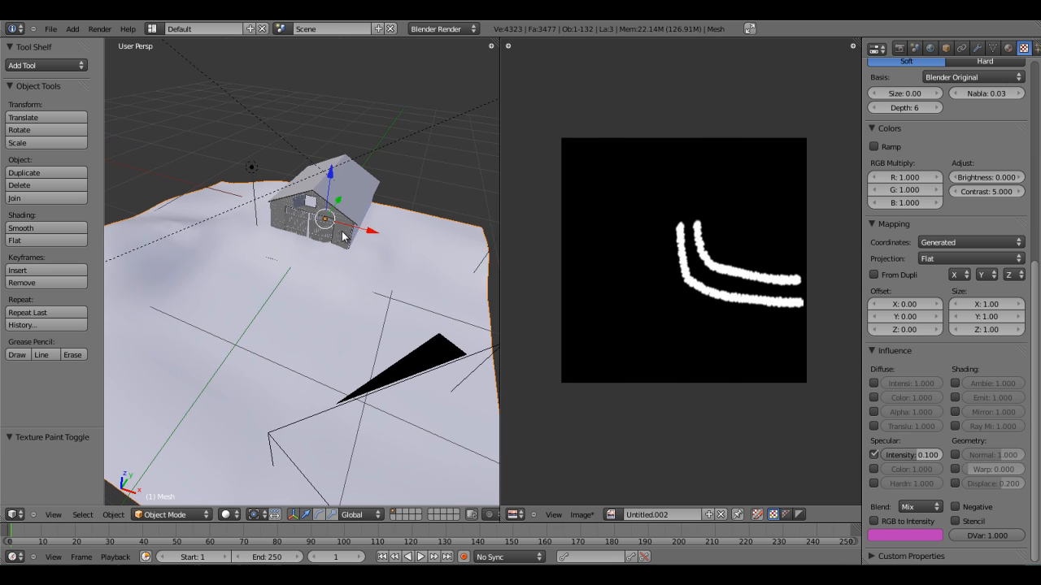
scroll(707, 276, up, 3)
scroll(727, 309, down, 2)
middle_drag(713, 328, 672, 320)
scroll(672, 320, up, 2)
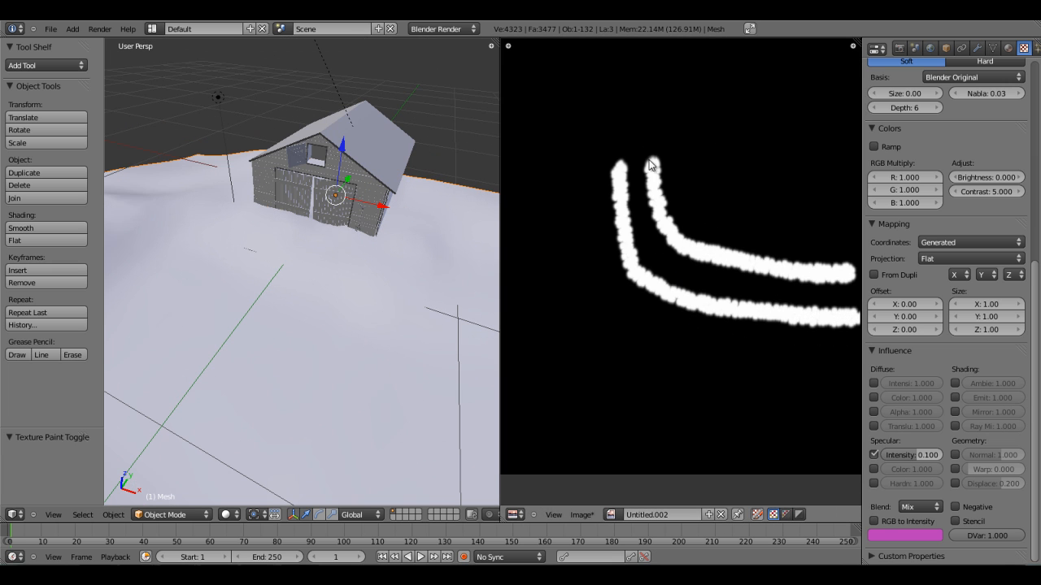
- Save the painted image as a PNG named tutorial_floor in the Scene folder
click(583, 515)
click(606, 437)
click(491, 81)
text(tutorial)
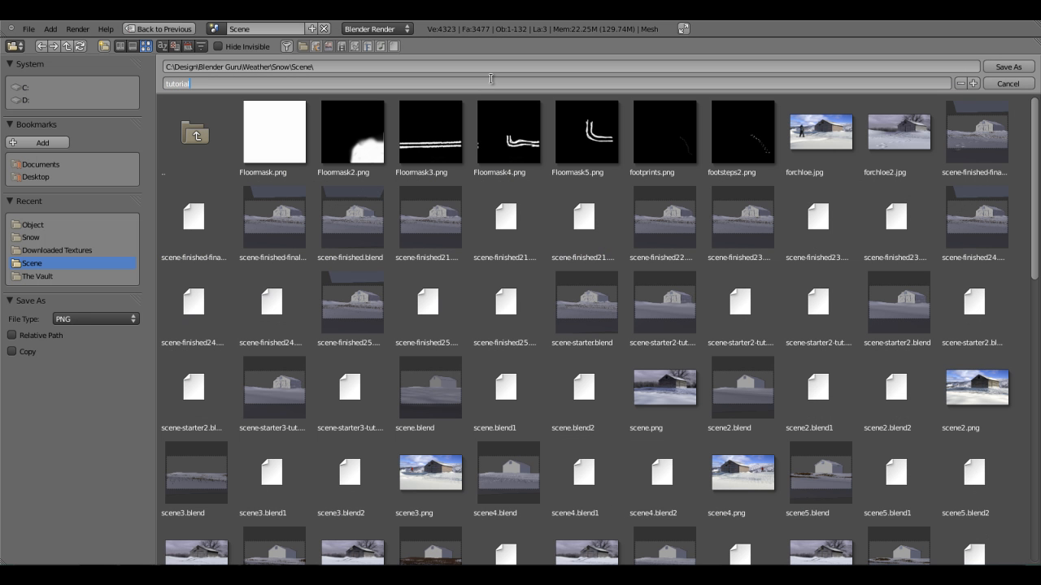
text(_floor)
key(Return)
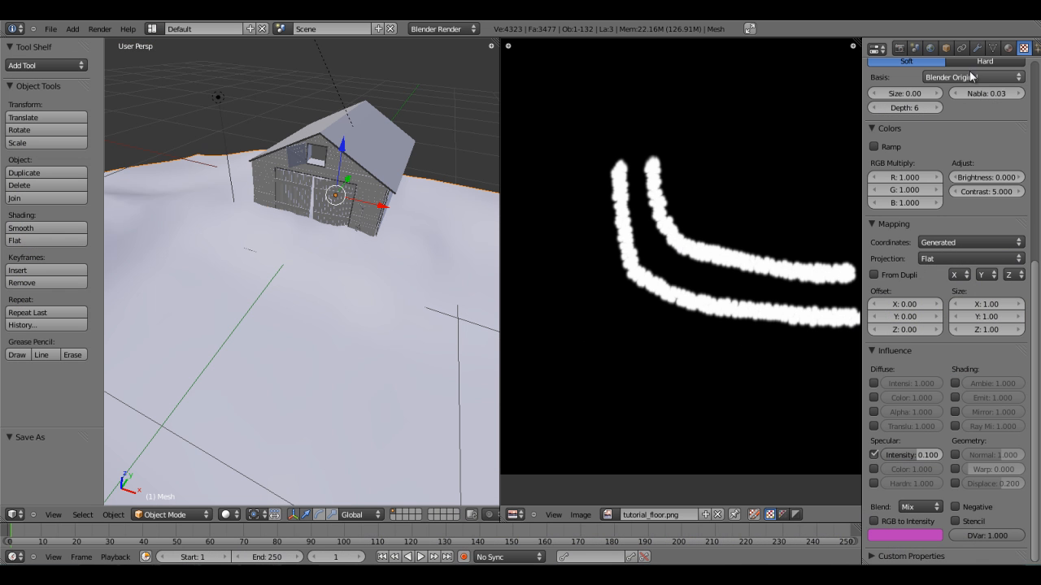
- Add a new texture in the Snow Material's second slot and set its type to Image or Movie
click(977, 48)
click(1007, 48)
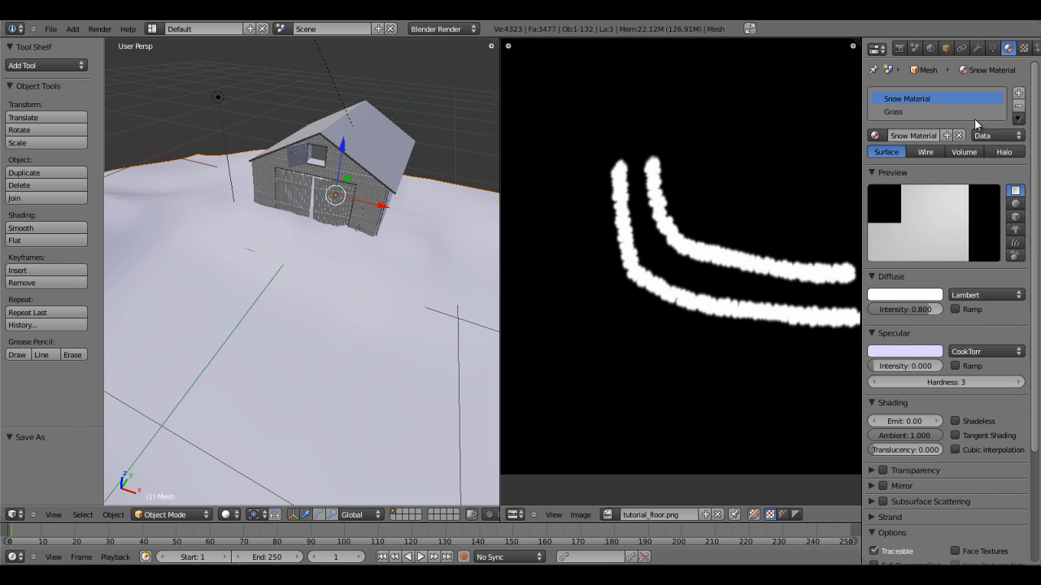
click(1022, 48)
scroll(997, 464, up, 10)
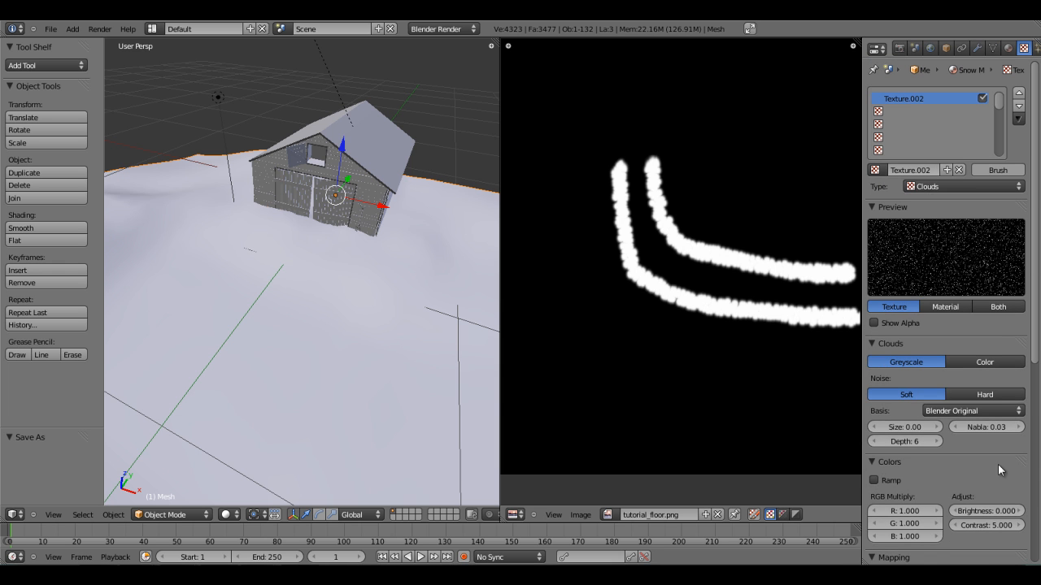
click(908, 111)
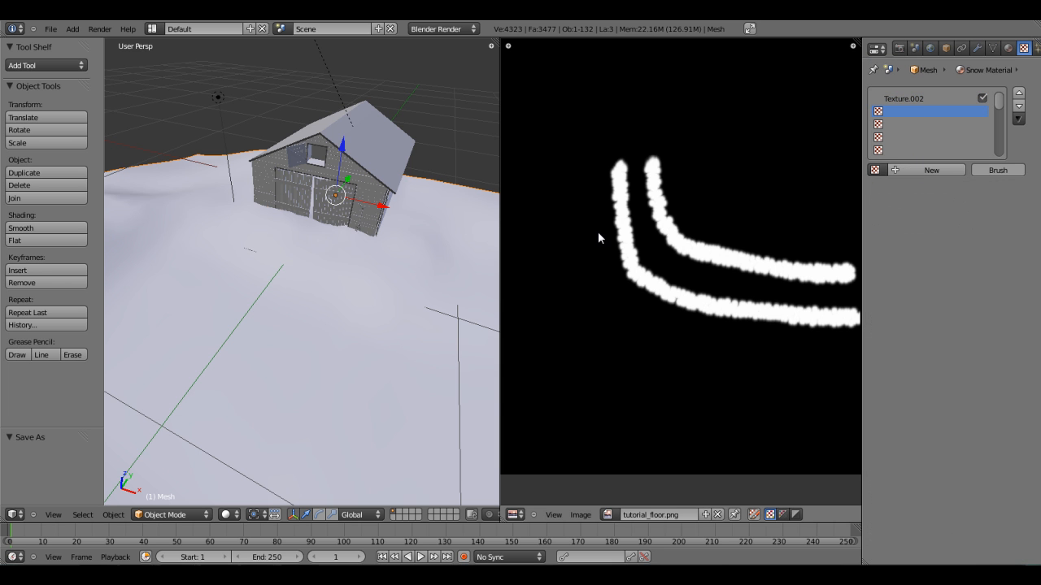
click(932, 170)
click(962, 186)
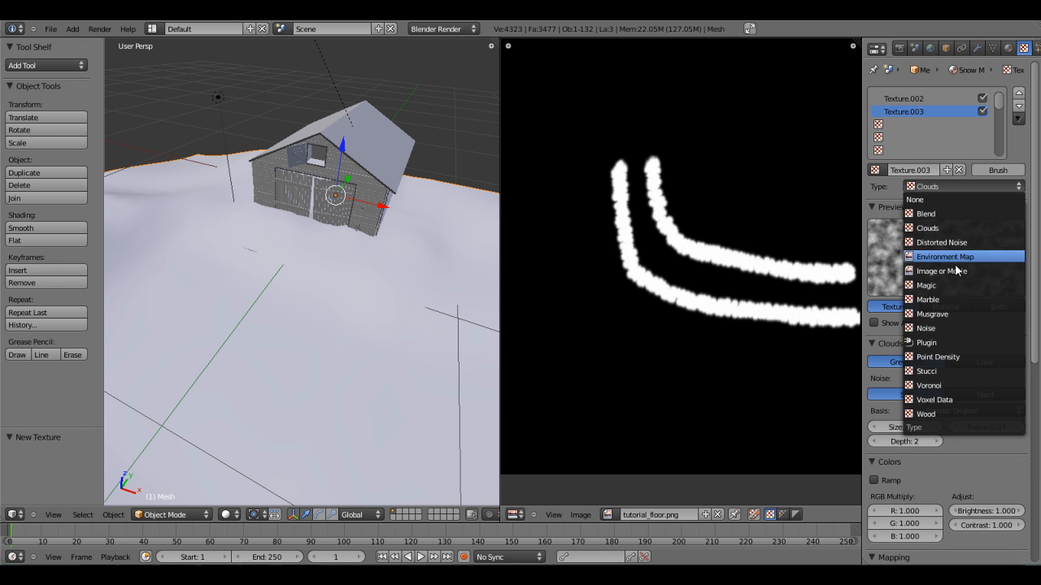
click(952, 271)
- Load tutorial_floor.png from the Scene folder as the new texture's image
click(880, 363)
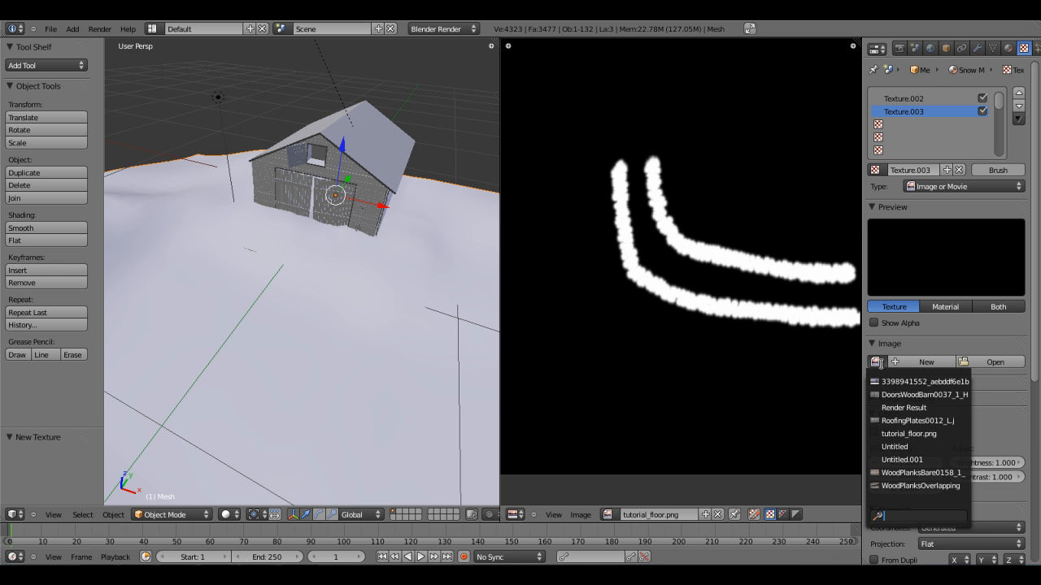
click(976, 359)
drag(1038, 159, 1038, 477)
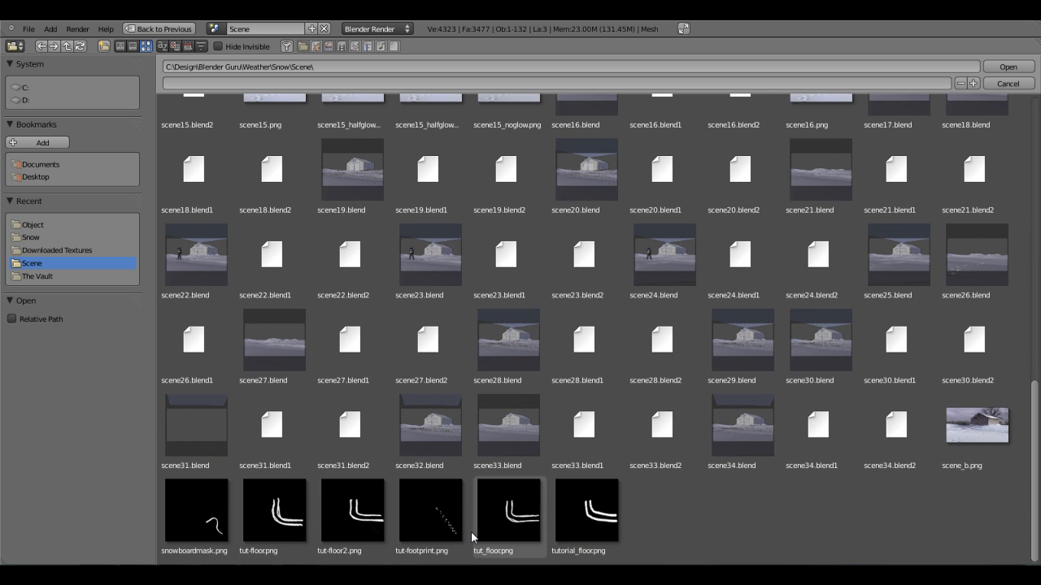
click(615, 508)
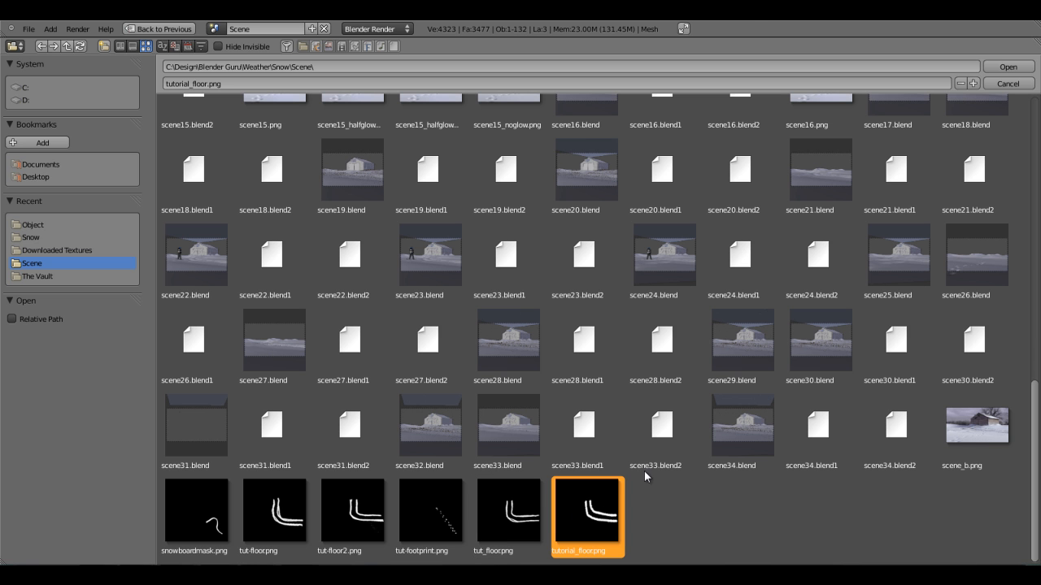
click(1007, 69)
- Set the image texture's mapping coordinates to UV
scroll(1025, 274, down, 8)
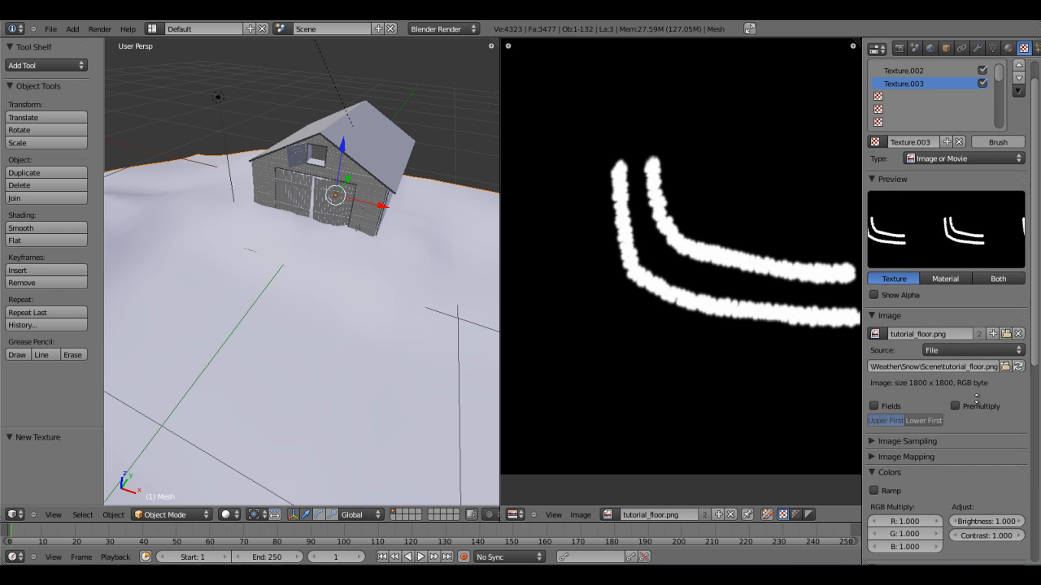
click(935, 361)
click(950, 307)
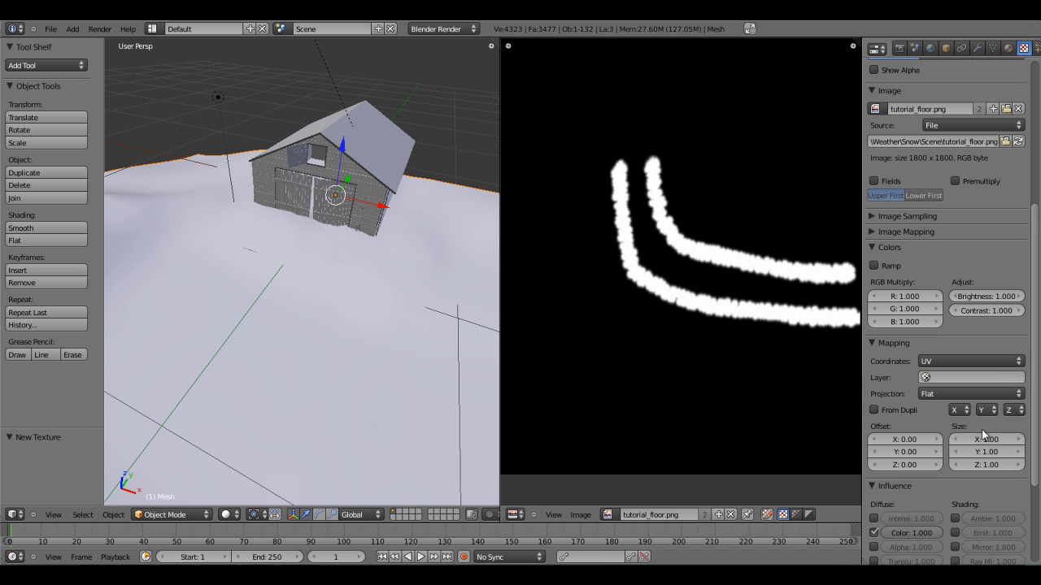
- Turn off the track texture's Color influence and enable RGB to Intensity and Stencil so it acts as a mask
click(891, 342)
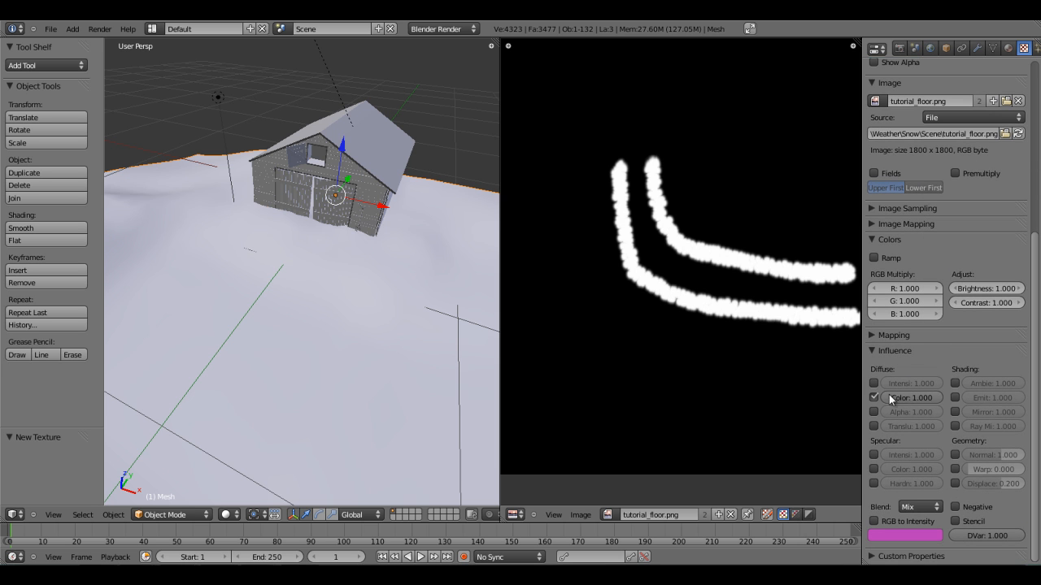
scroll(956, 410, up, 8)
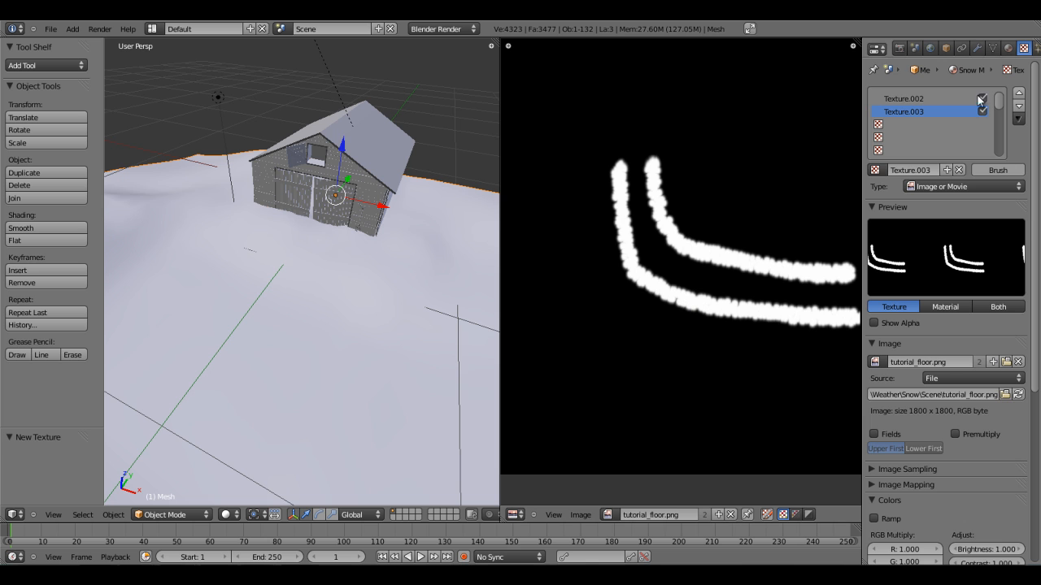
scroll(905, 128, down, 8)
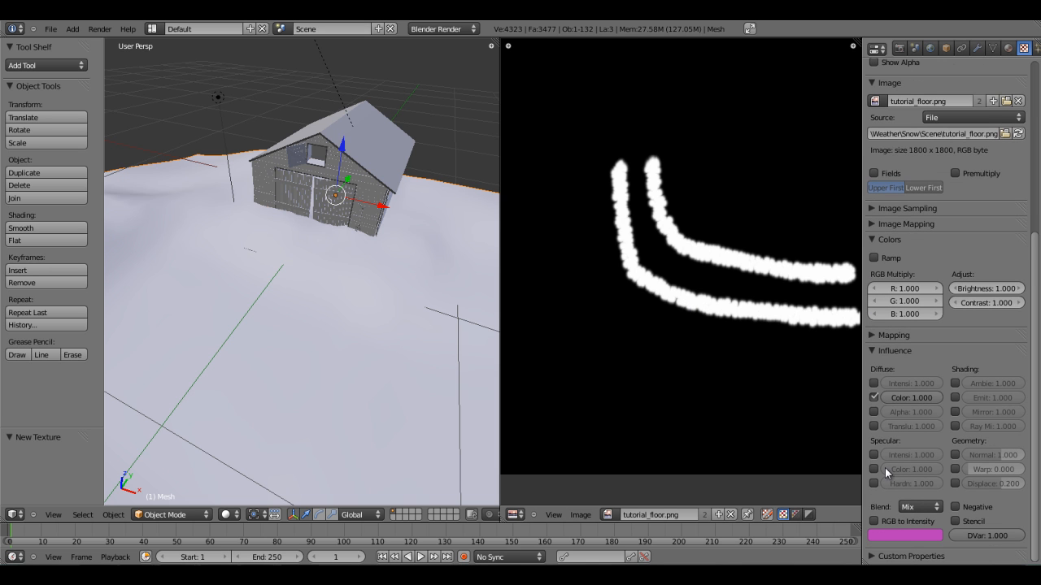
click(873, 398)
click(875, 520)
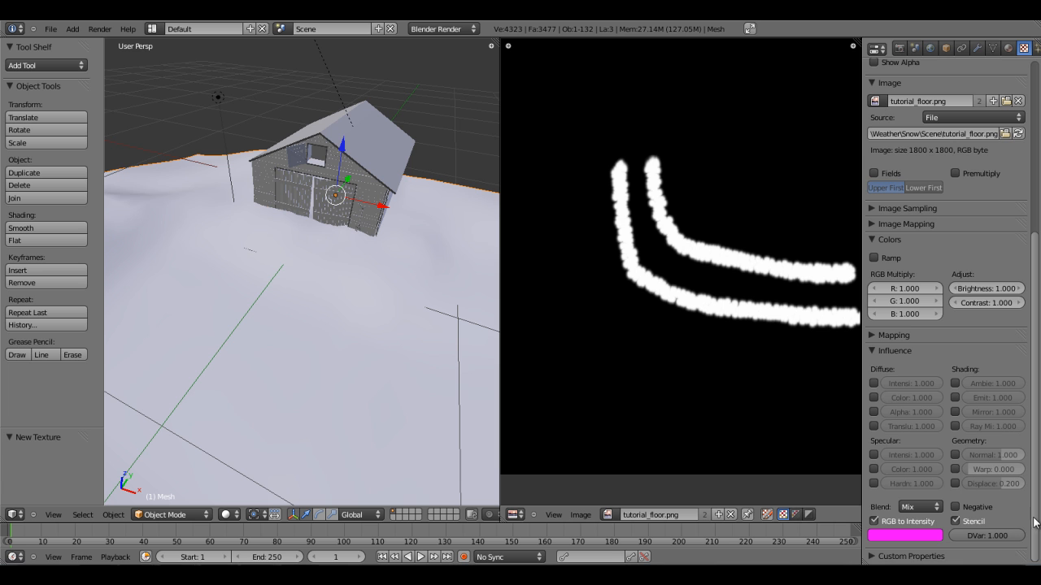
scroll(1016, 485, up, 8)
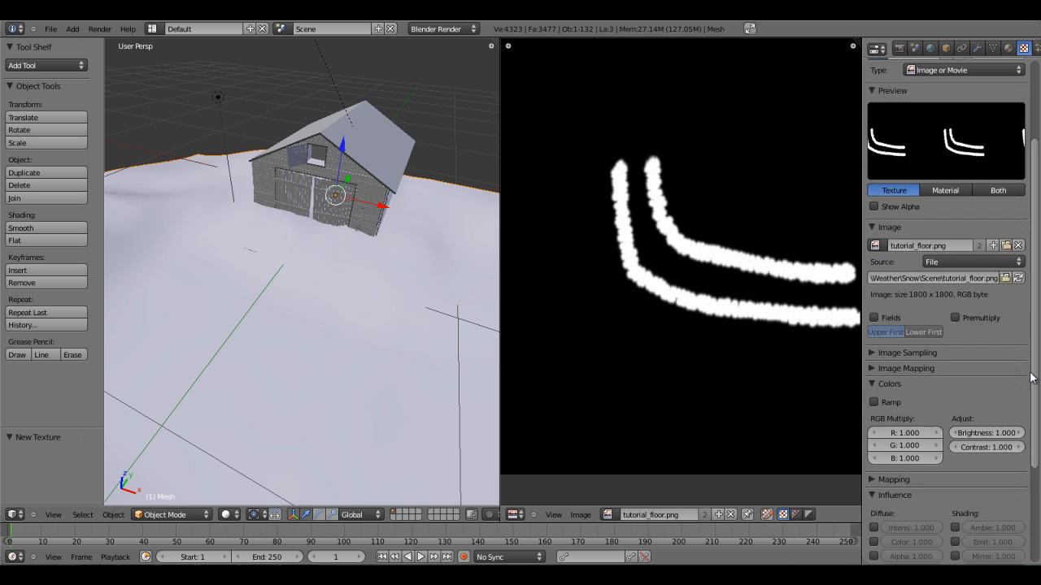
- Merge the image editor area into the 3D viewport and add a new texture in the Snow Material's third slot
drag(497, 42, 853, 188)
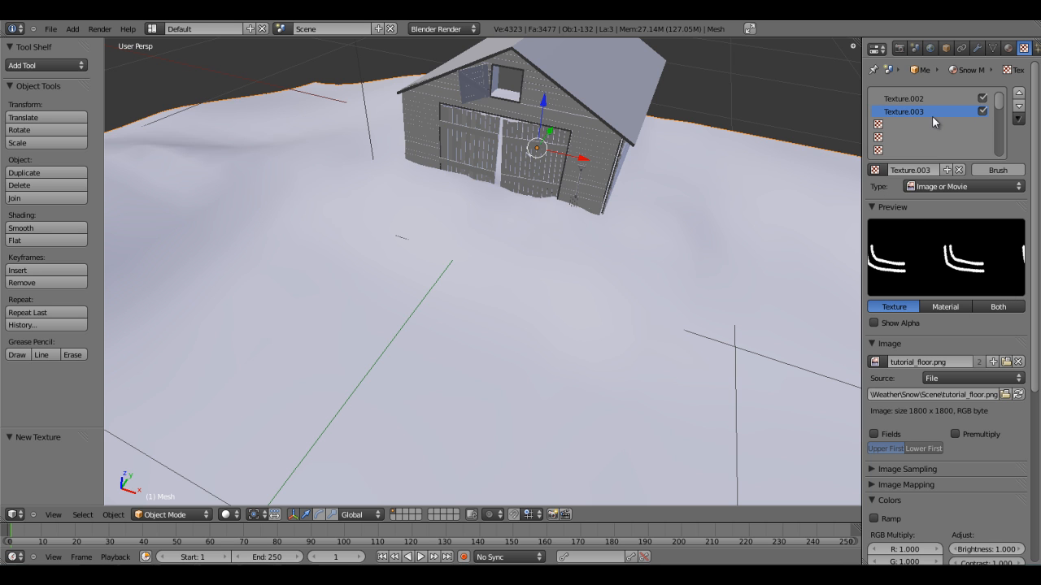
click(1008, 48)
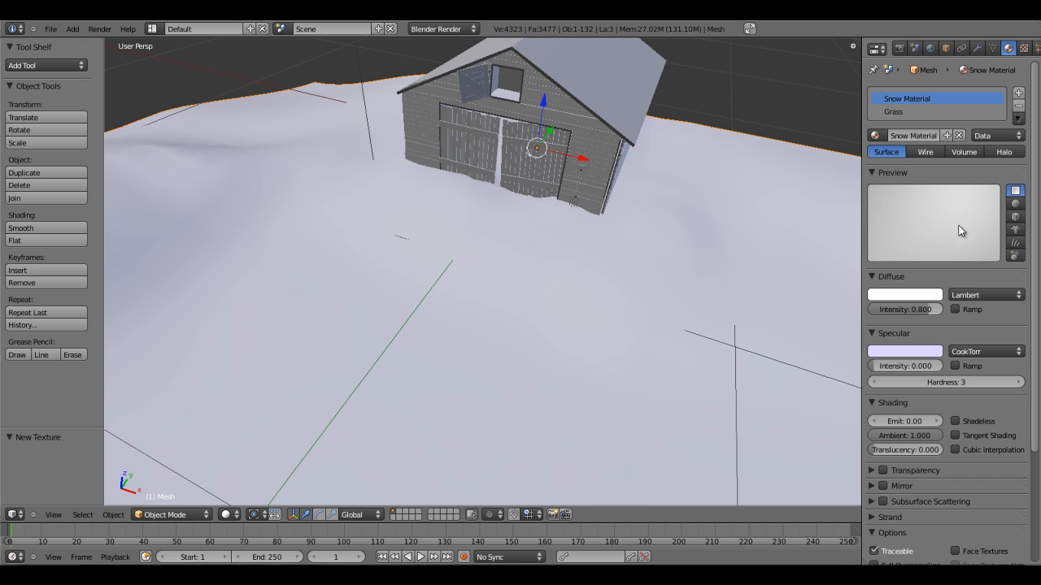
click(1023, 48)
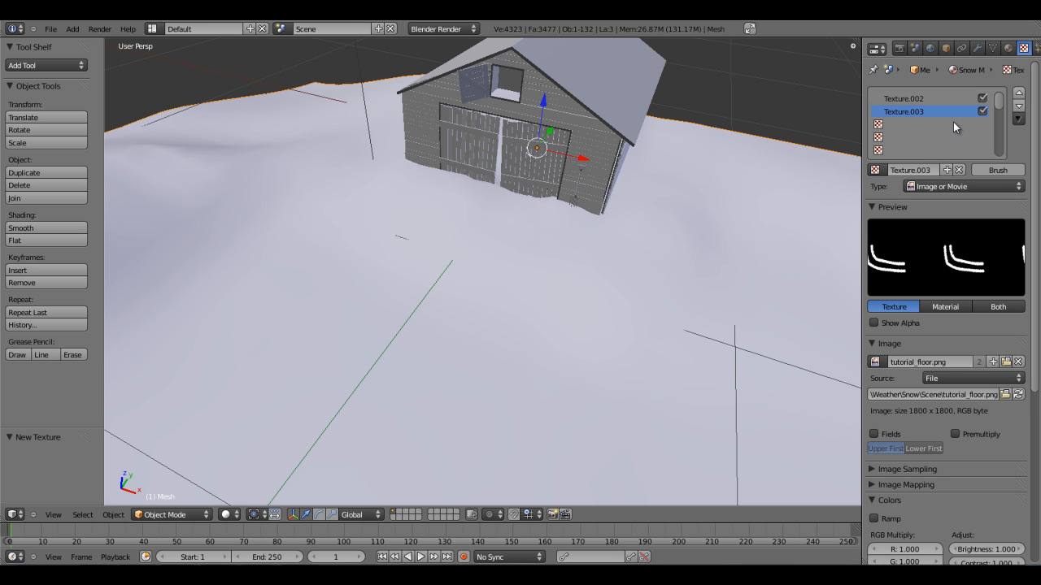
click(927, 124)
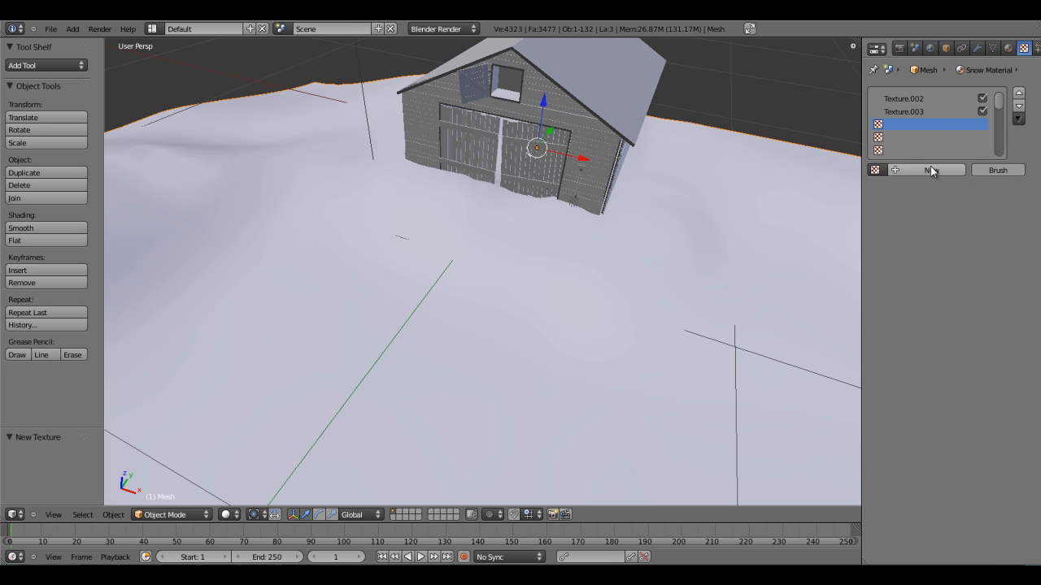
click(931, 171)
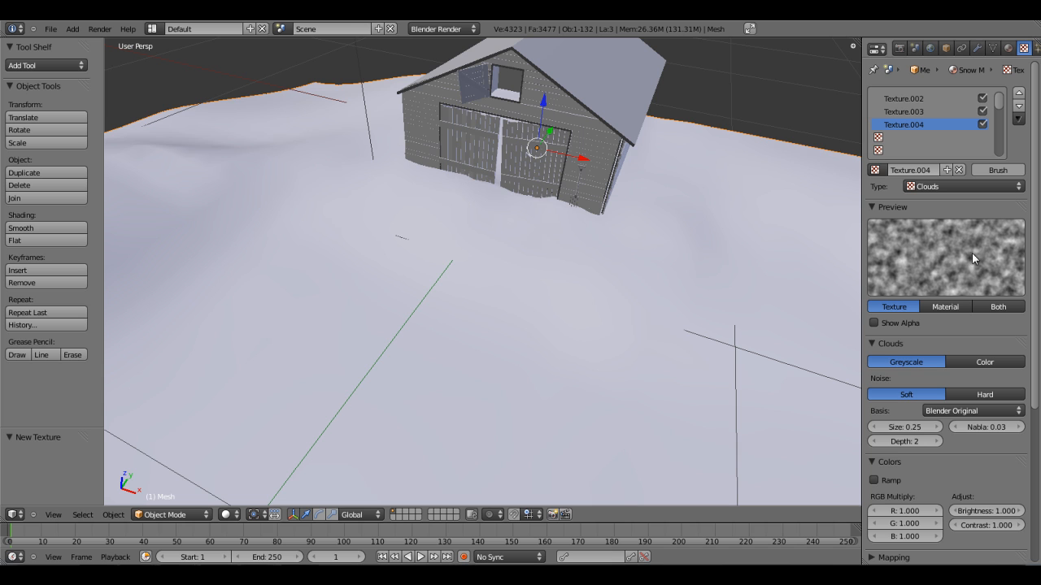
- Switch to Windows Photo Viewer, examine the dirty, tire-marked snow photo up close, and return to Blender
scroll(496, 257, up, 2)
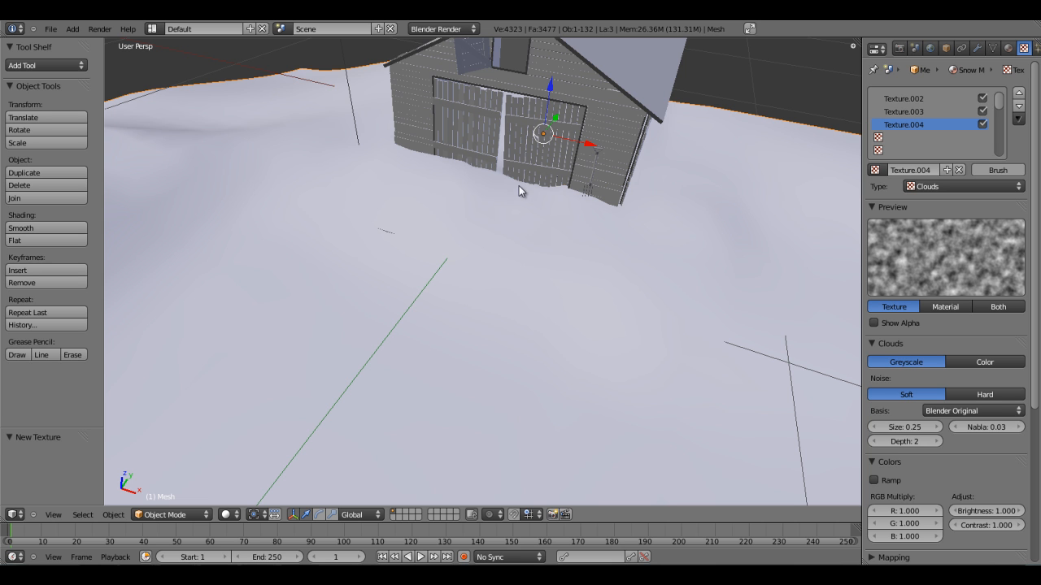
scroll(566, 309, down, 3)
scroll(512, 366, up, 3)
mouse_move(260, 572)
click(255, 512)
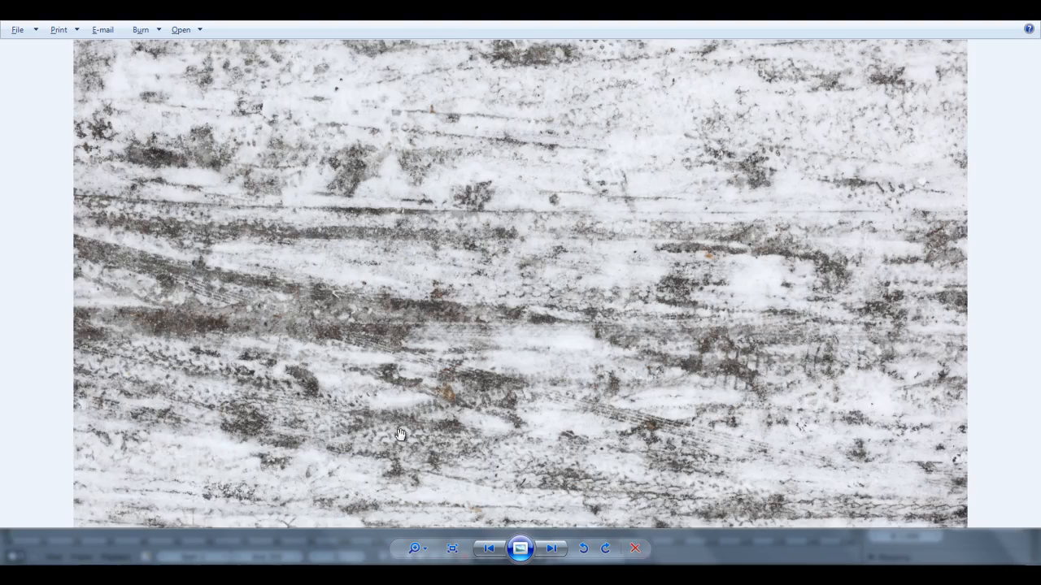
scroll(525, 313, up, 3)
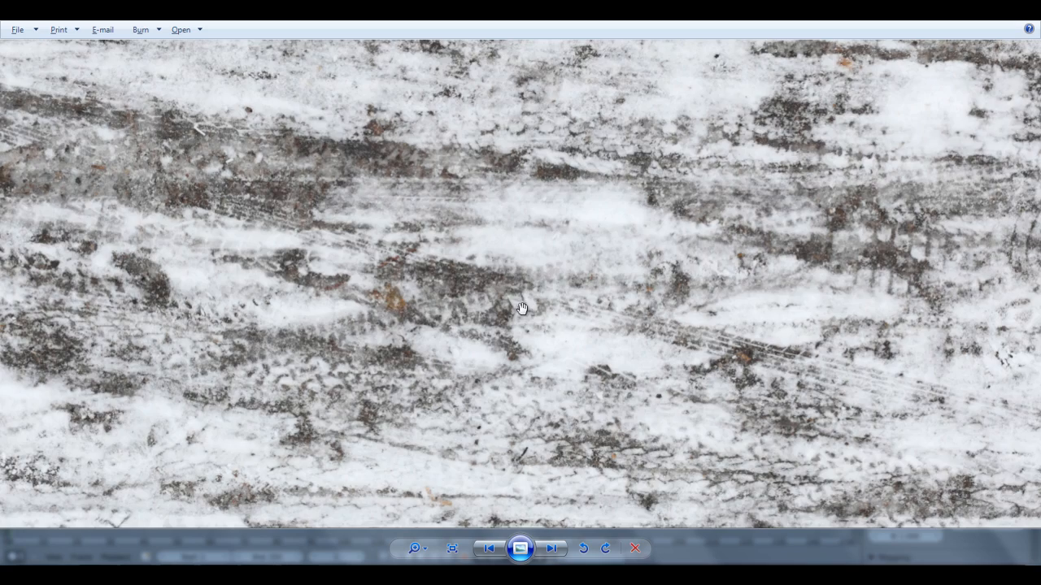
scroll(662, 226, up, 2)
scroll(548, 293, down, 3)
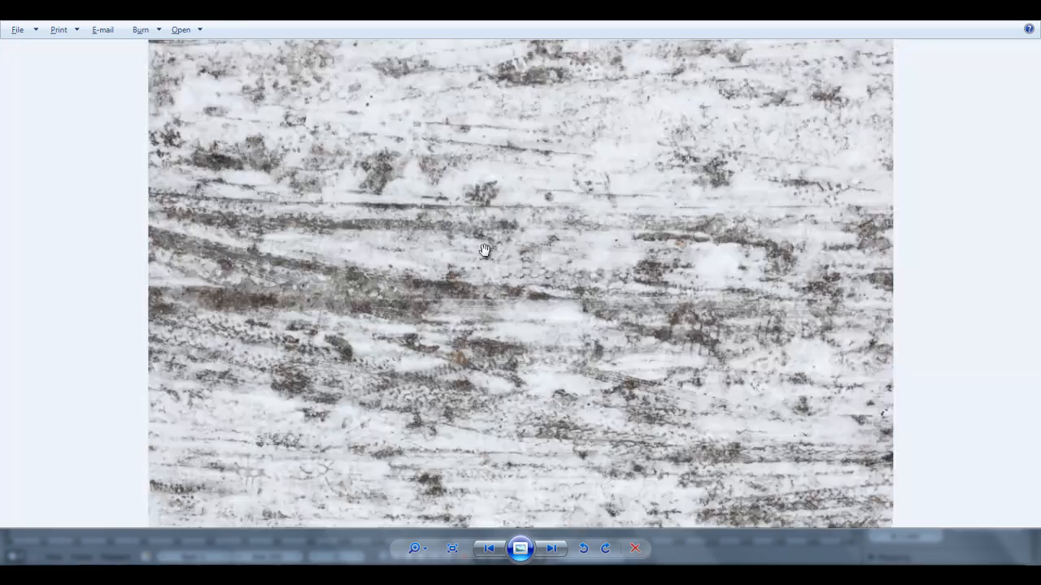
scroll(547, 322, up, 1)
scroll(547, 322, up, 2)
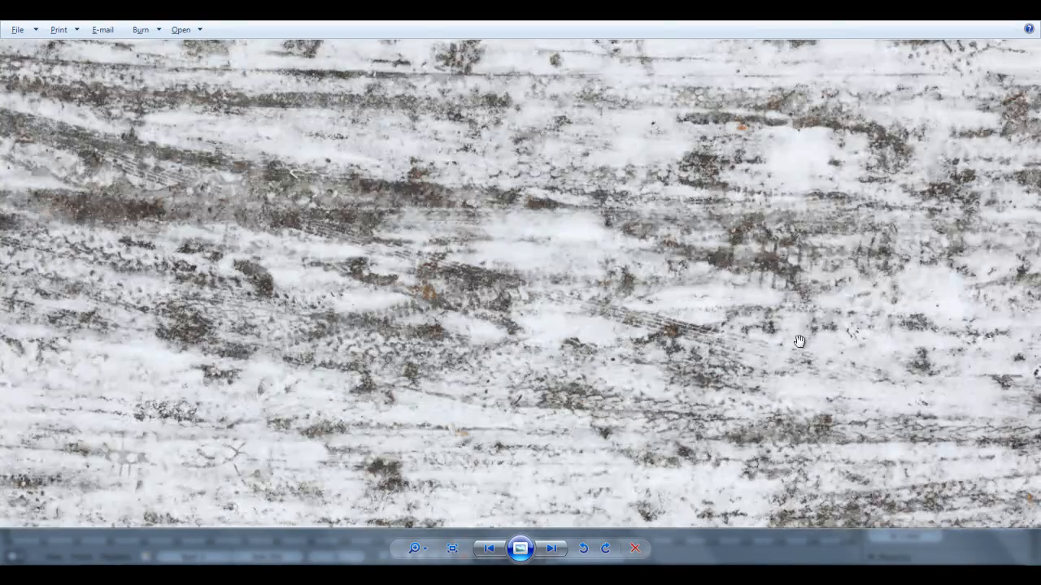
key(alt+Tab)
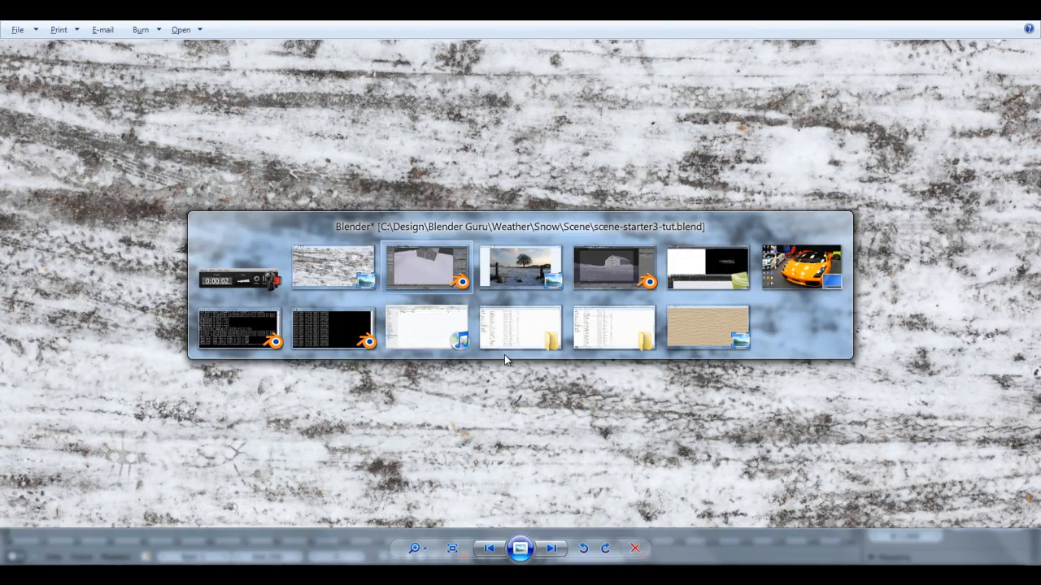
- Set the new texture's type to Image or Movie and load Ice0030_1_H.jpg from the Downloaded Textures folder
click(963, 160)
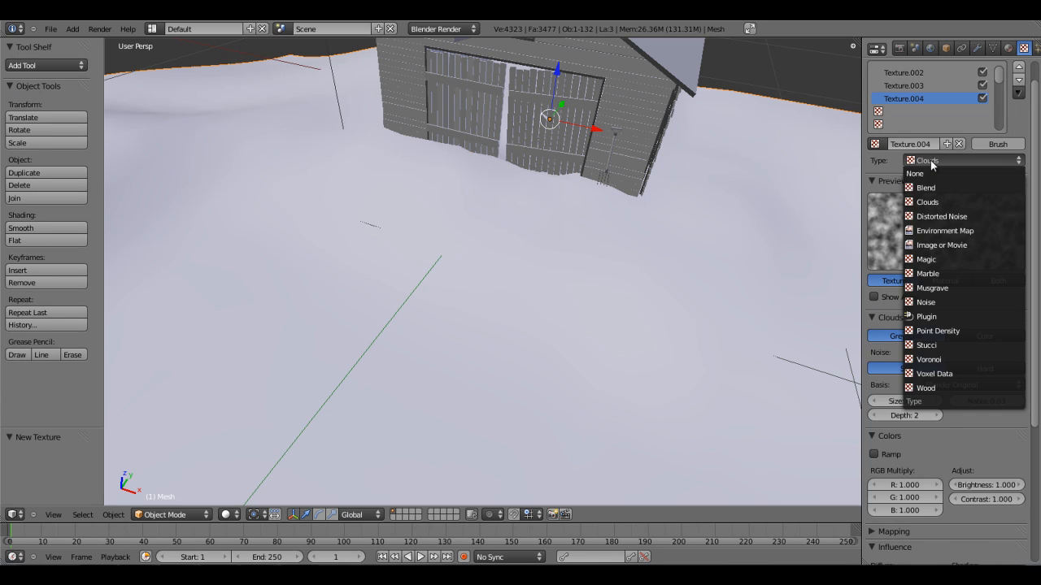
click(960, 246)
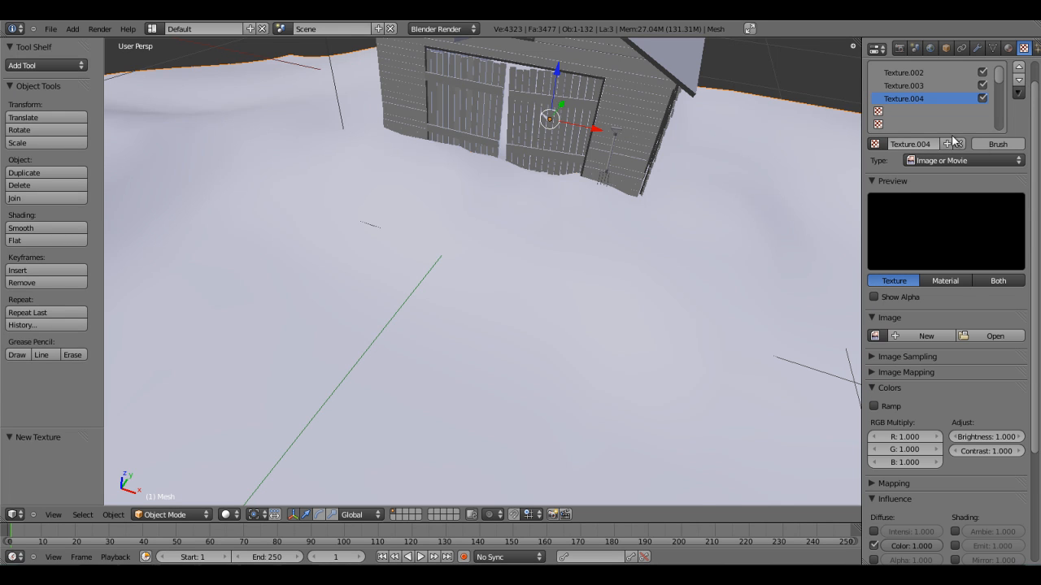
click(976, 334)
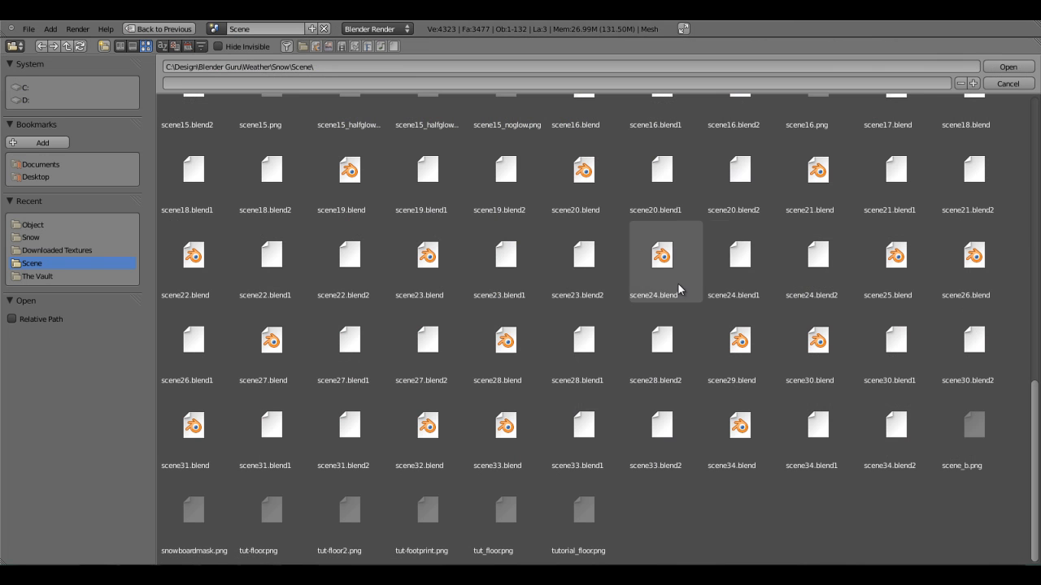
click(71, 253)
scroll(659, 289, up, 2)
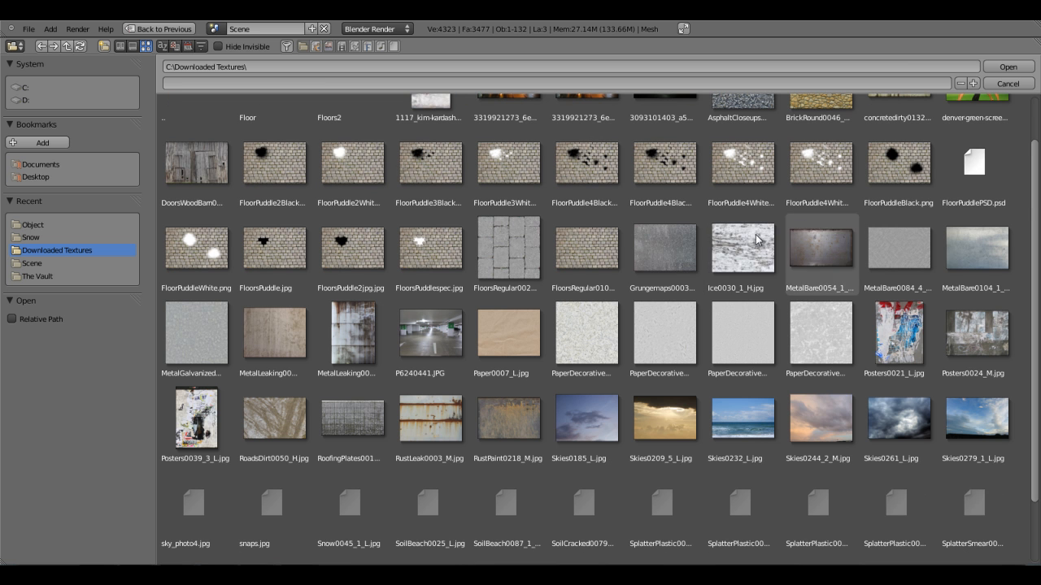
click(741, 250)
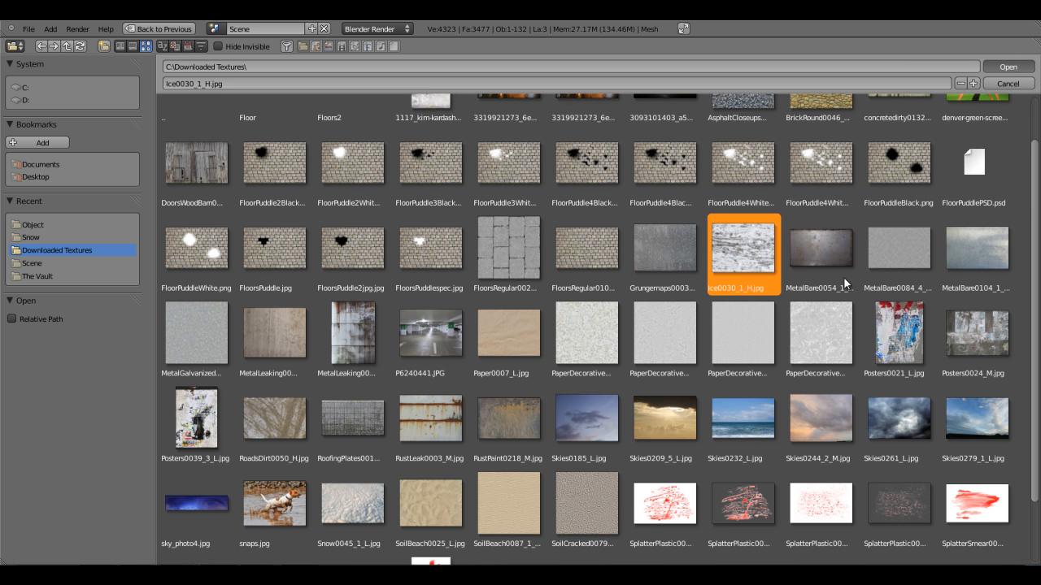
key(Return)
- Set the ice texture's mapping size to 3 on X, Y and Z
scroll(947, 335, down, 6)
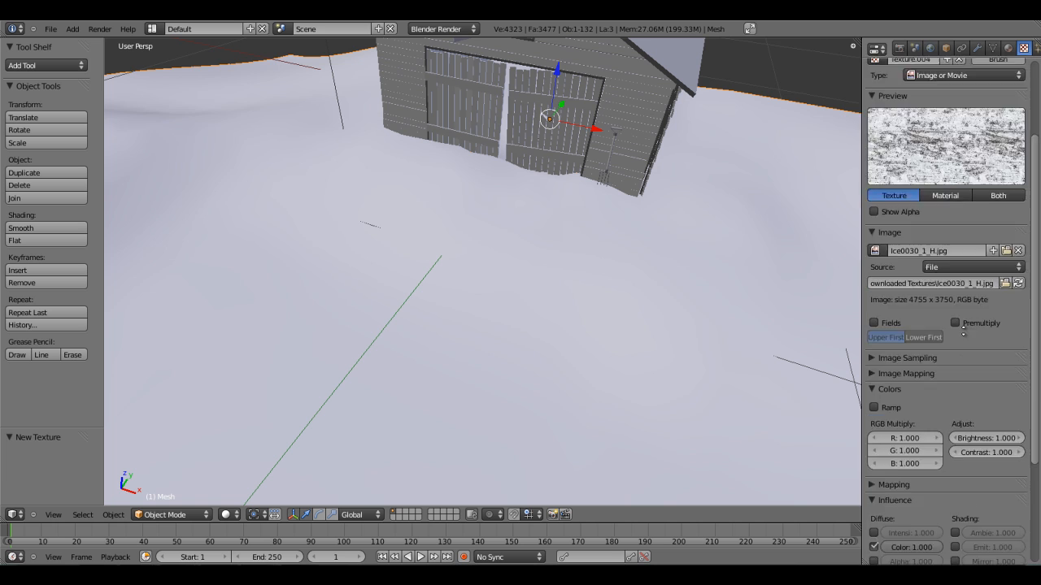
click(876, 358)
click(1000, 441)
text(3)
key(Tab)
text(3)
key(Tab)
text(3)
key(Return)
- Enable the ice texture's Normal influence at 0.3, keeping its Color influence on
scroll(1037, 382, down, 4)
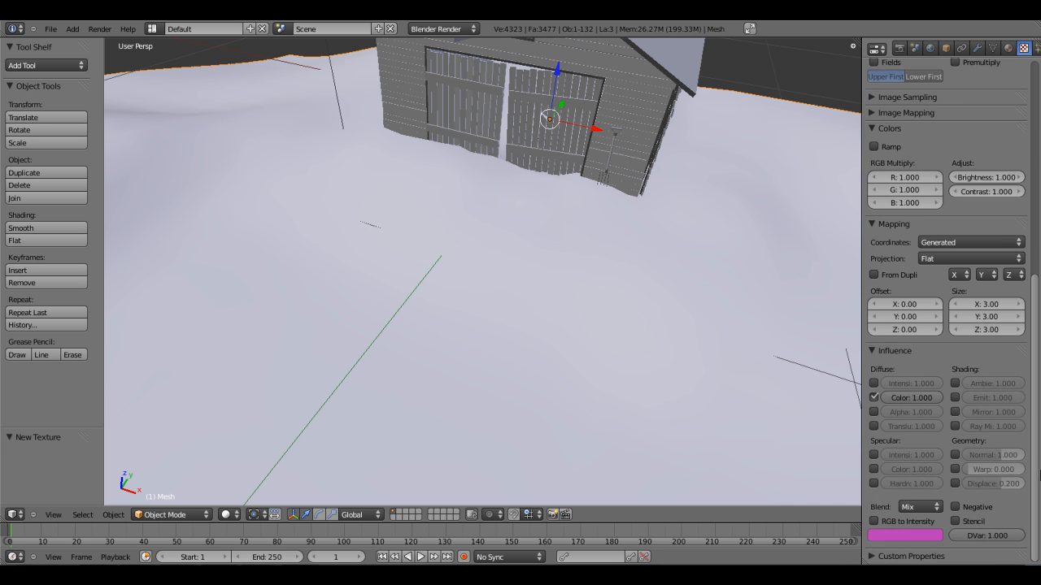
scroll(1030, 315, up, 10)
scroll(1029, 315, down, 7)
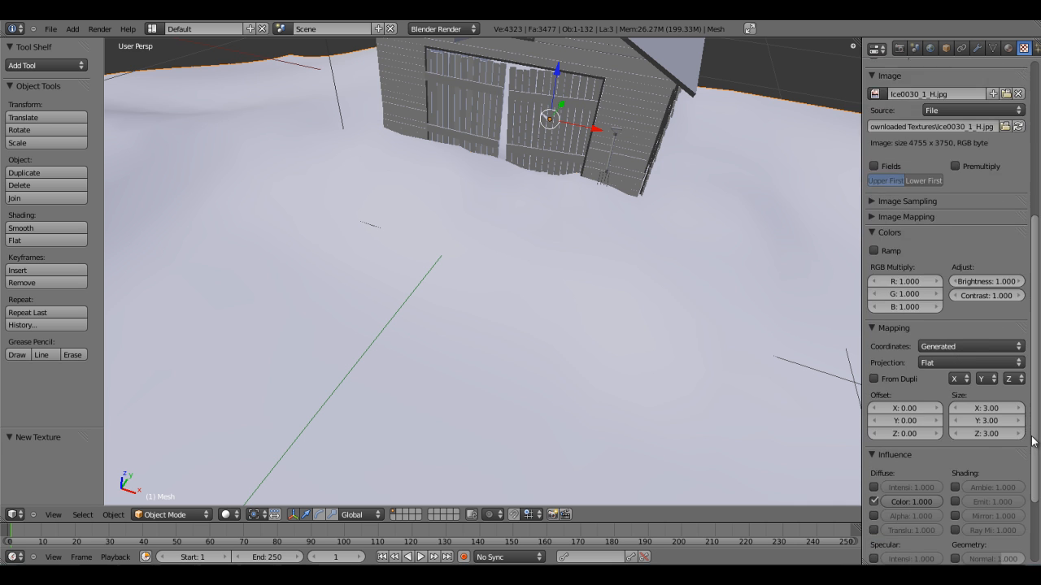
scroll(1030, 316, up, 7)
scroll(1029, 325, down, 3)
scroll(1023, 508, down, 5)
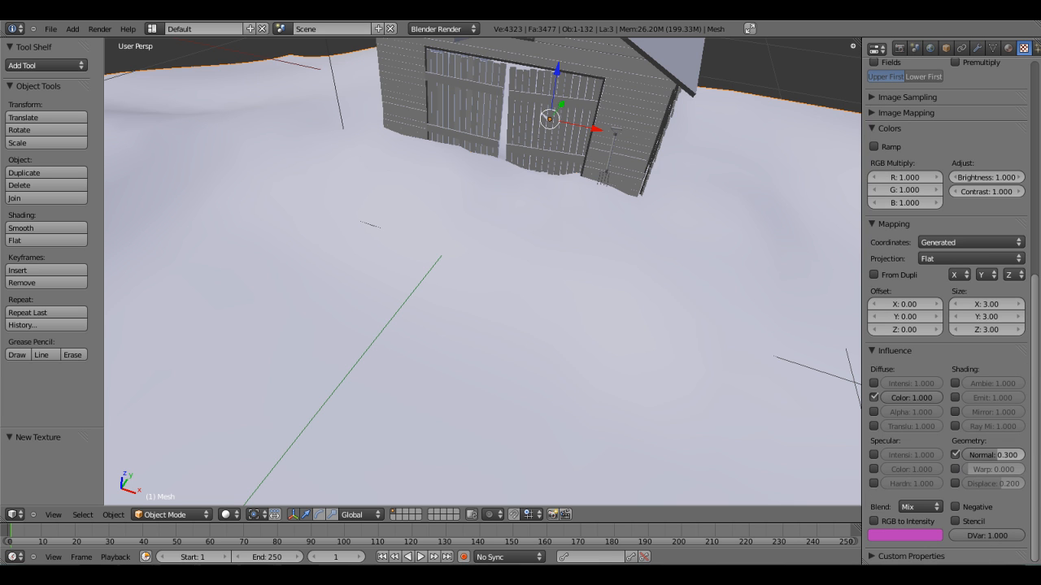
scroll(878, 309, up, 9)
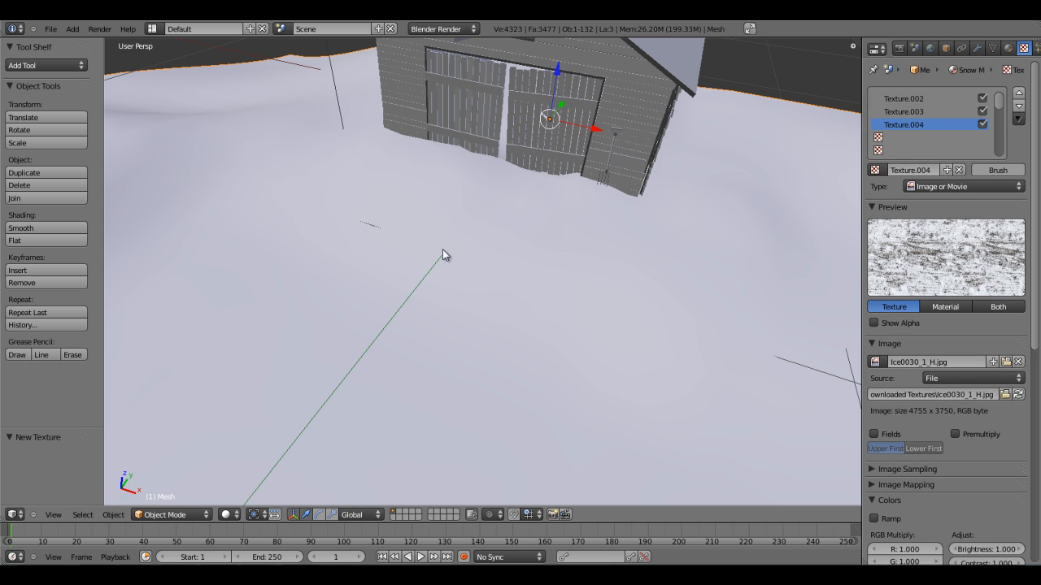
- Save the scene, render it, and inspect the tracks in the snow in front of the barn
key(ctrl+s)
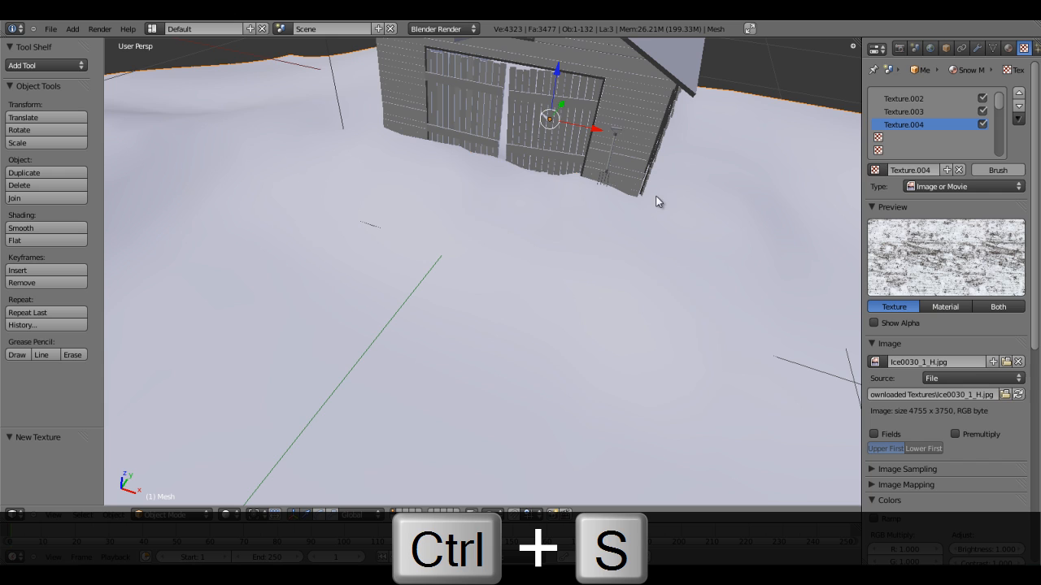
key(F12)
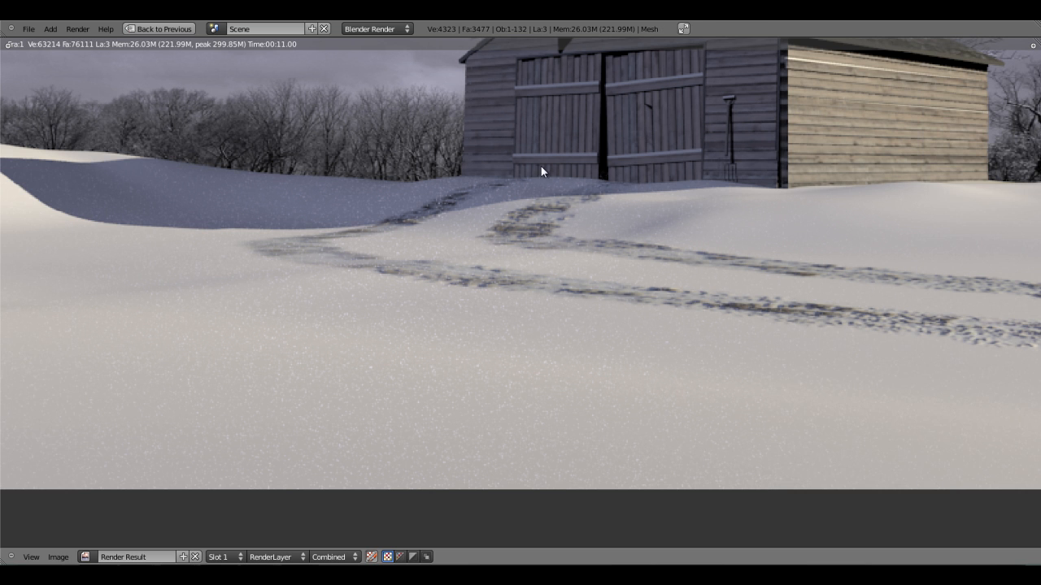
middle_drag(948, 333, 800, 359)
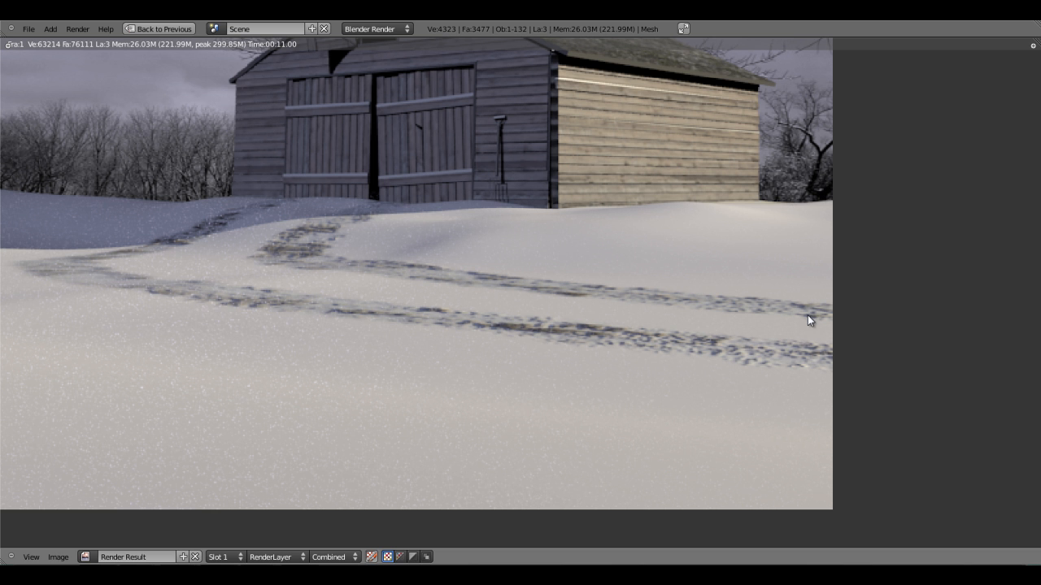
middle_drag(363, 306, 503, 350)
scroll(475, 343, down, 3)
scroll(503, 350, up, 3)
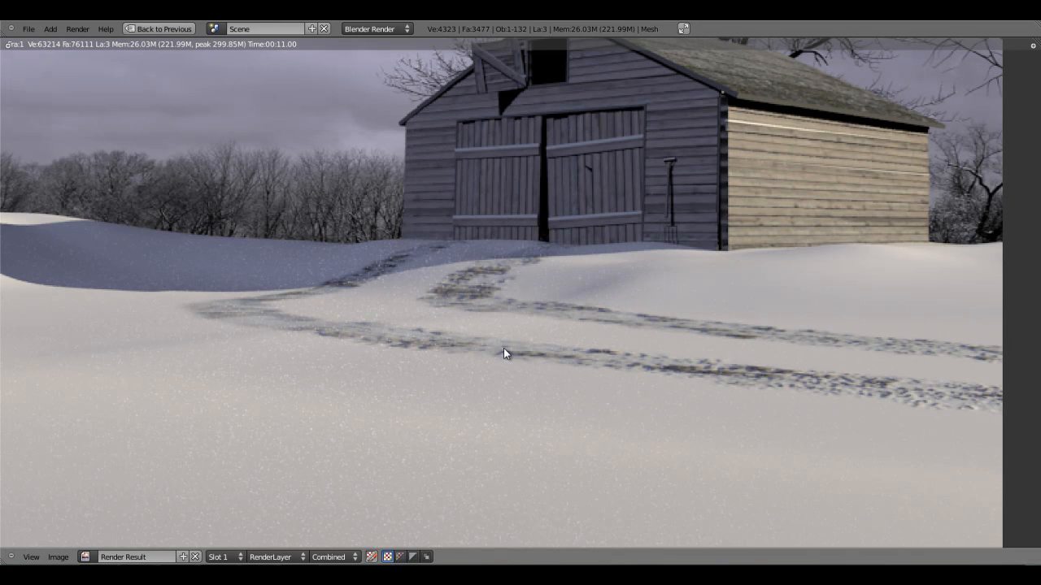
middle_drag(554, 306, 555, 260)
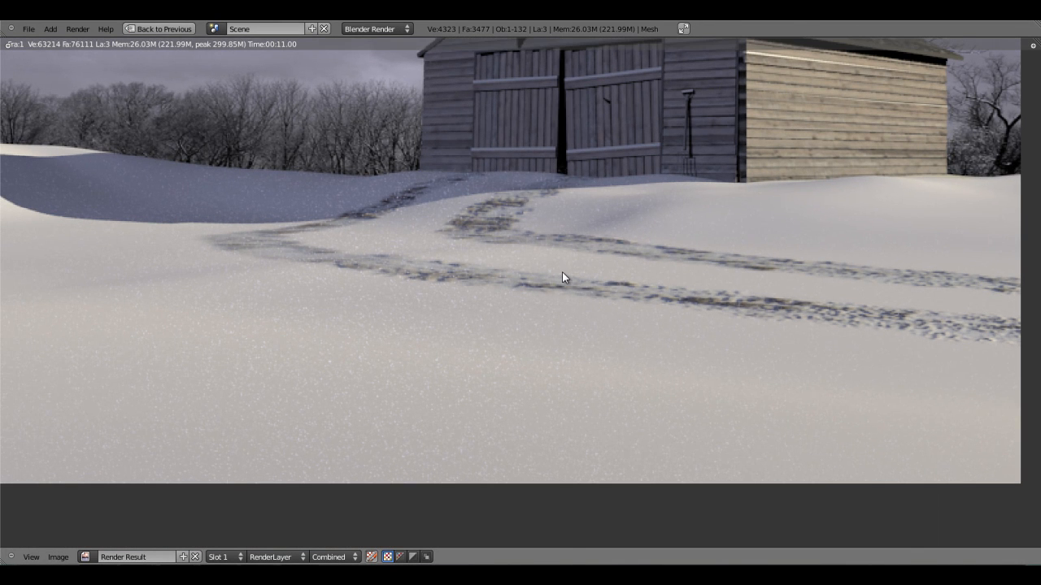
key(Escape)
- View the snowy ground and barn from a low side angle and hide the 3D viewport's tool shelf
scroll(520, 325, down, 3)
middle_drag(471, 357, 390, 190)
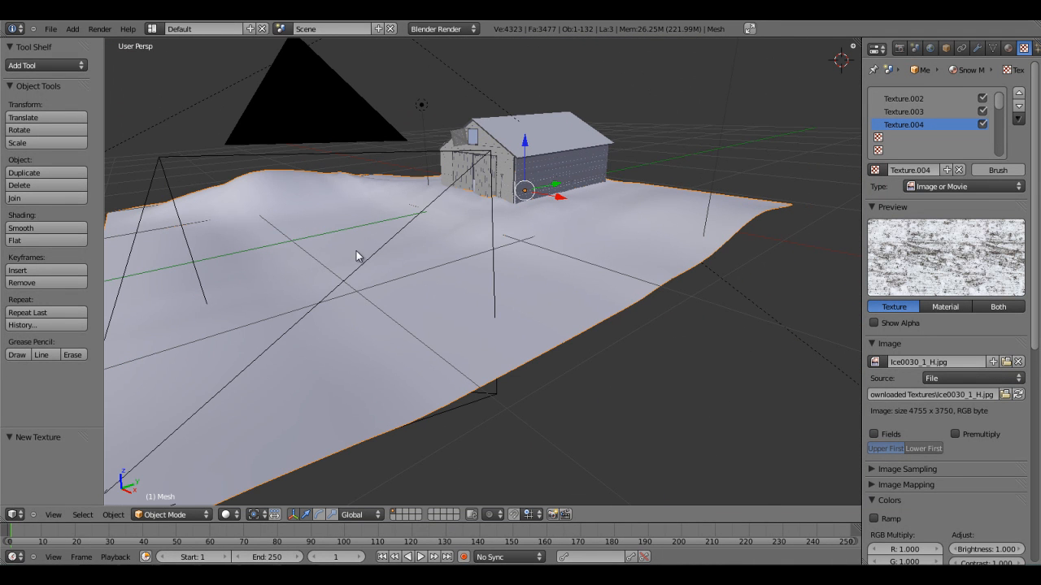
scroll(415, 200, up, 2)
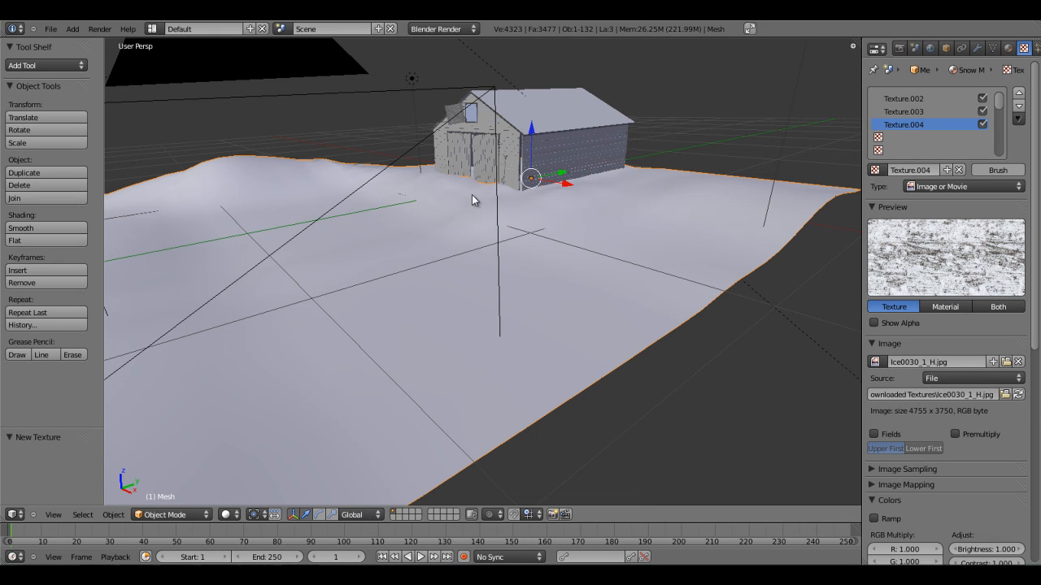
middle_drag(500, 251, 466, 358)
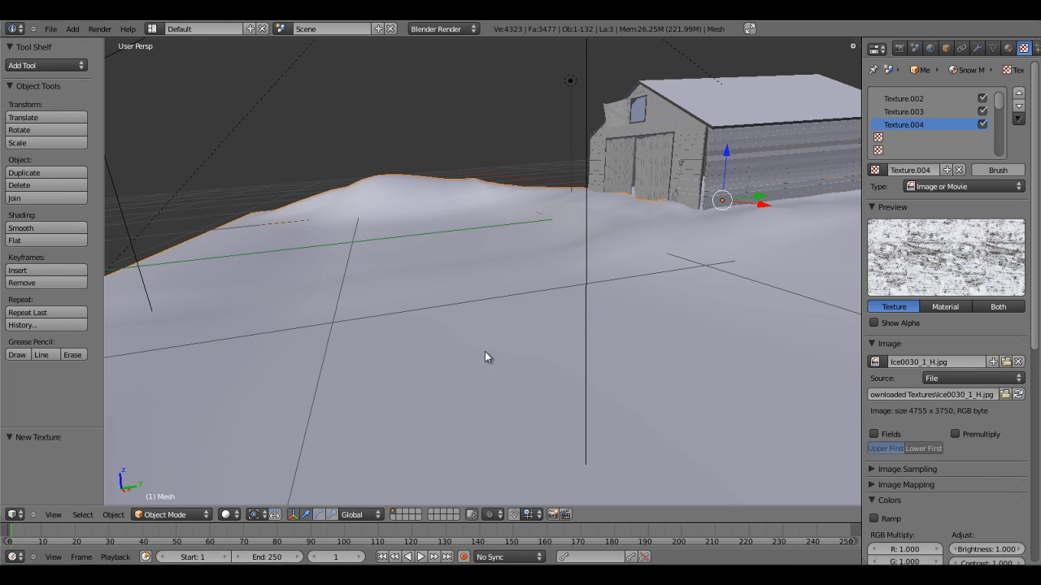
key(t)
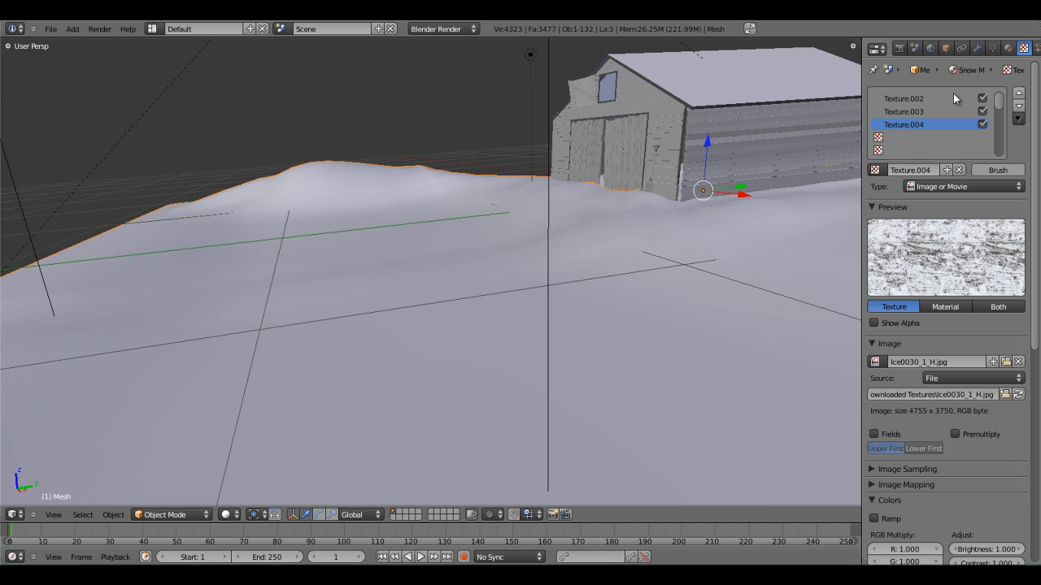
- Add a Displace modifier to the snowy ground mesh
click(977, 49)
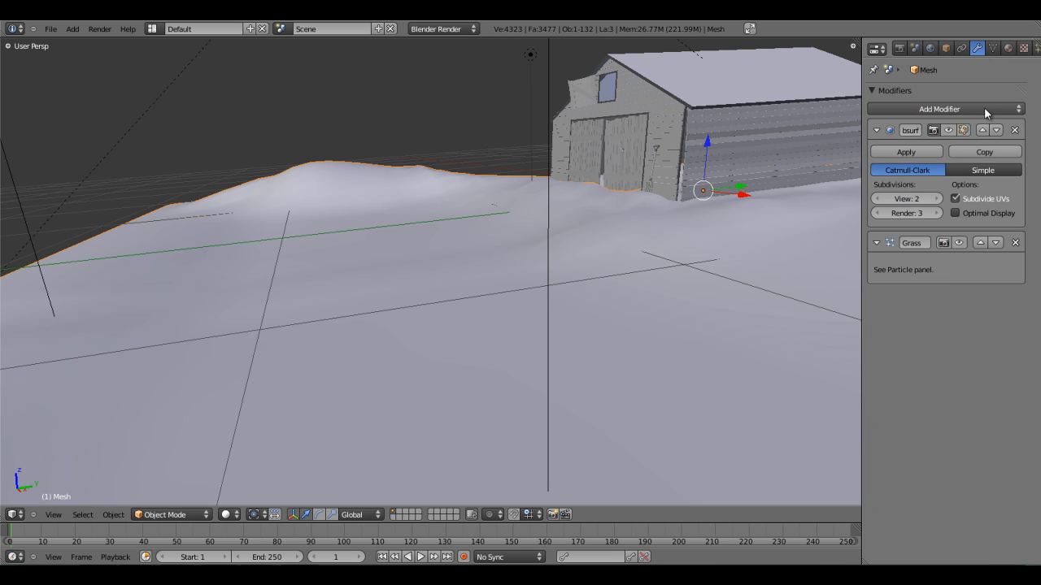
click(947, 112)
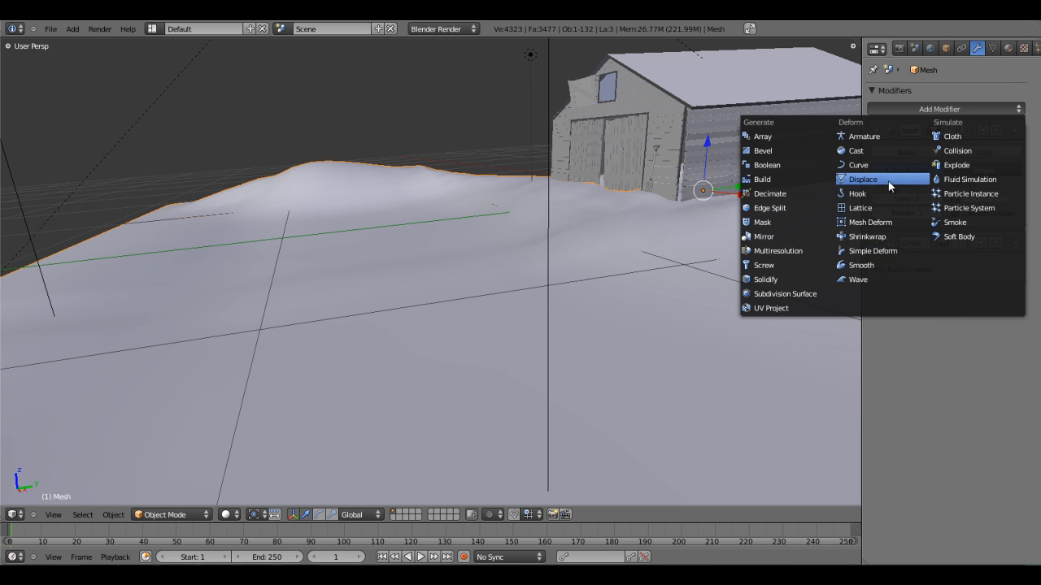
click(861, 180)
click(983, 300)
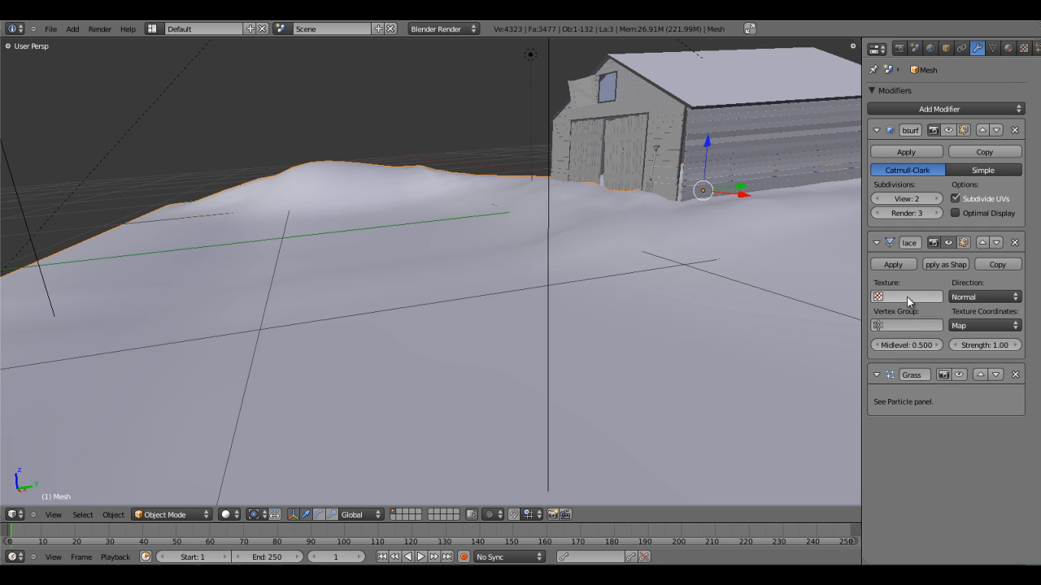
- Rename the tutorial_floor.png stencil texture, Texture.003, as tiretrack
click(1022, 48)
click(920, 113)
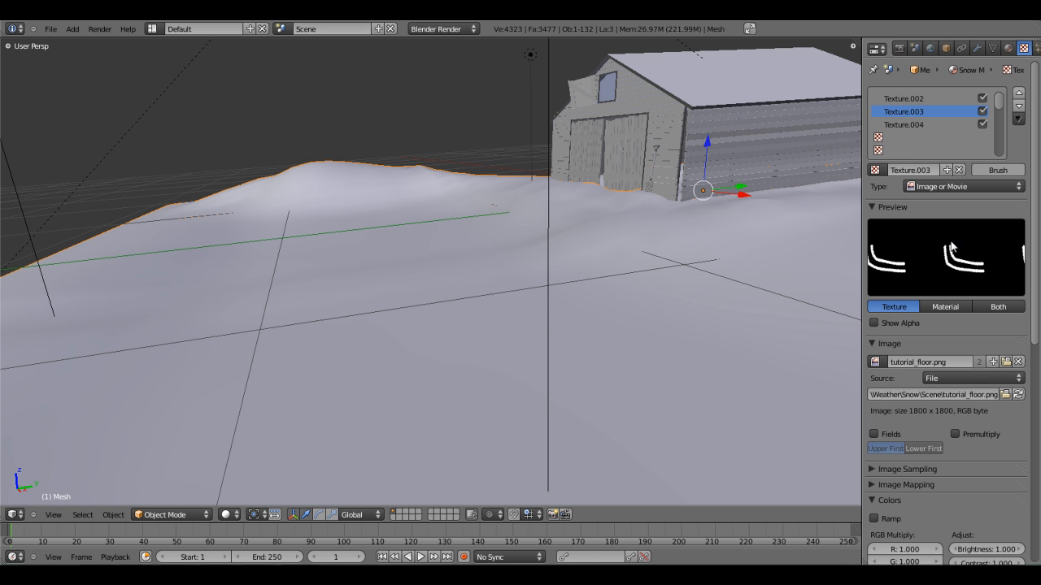
click(934, 167)
text(tracks)
key(Return)
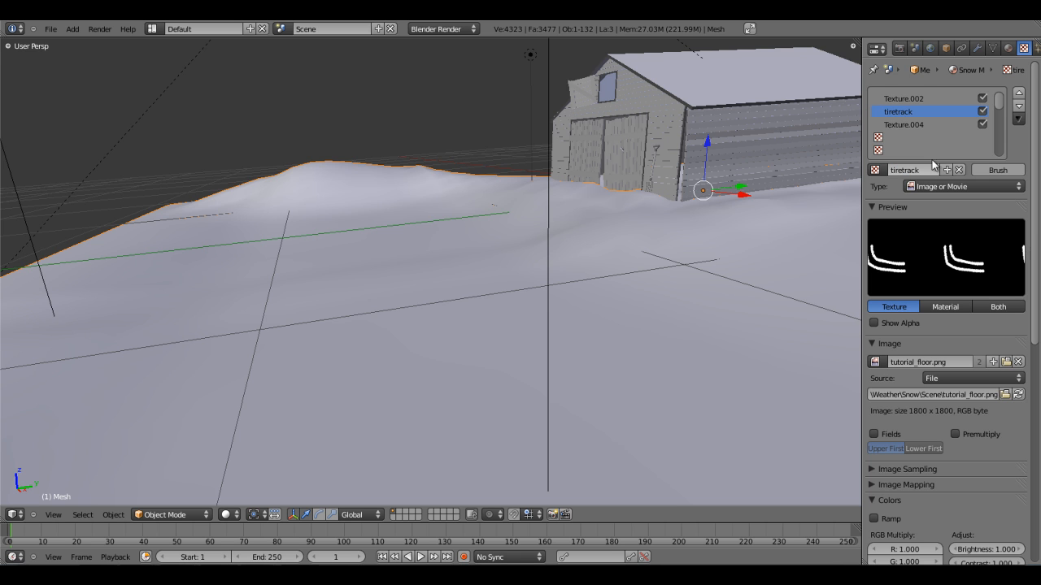
- Assign the tiretrack texture to the ground's Displace modifier and check the resulting displacement
click(979, 49)
click(918, 297)
text(tire)
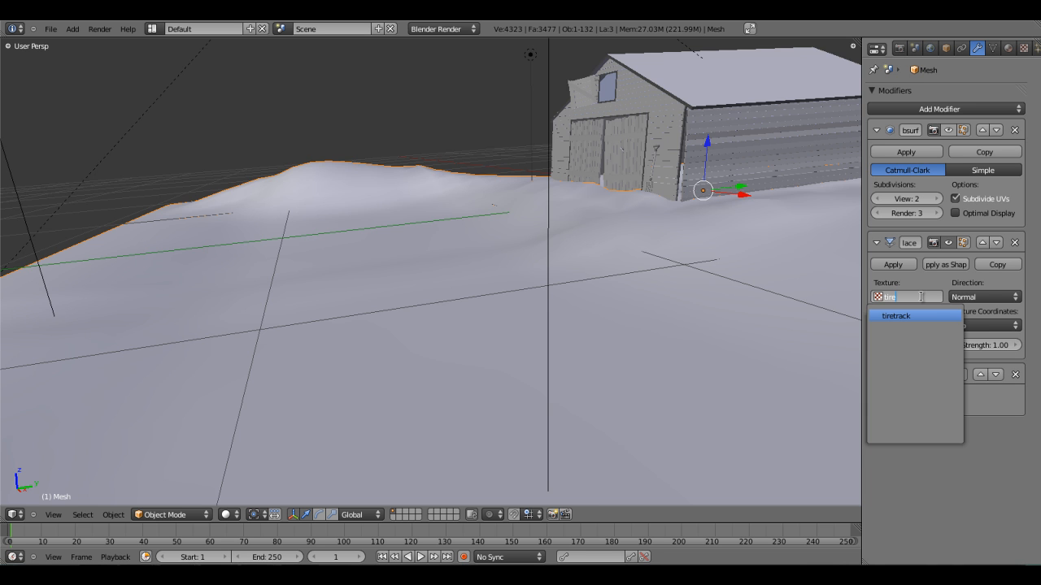
key(Return)
scroll(706, 233, down, 6)
scroll(494, 290, down, 2)
middle_drag(495, 290, 461, 313)
scroll(476, 280, up, 4)
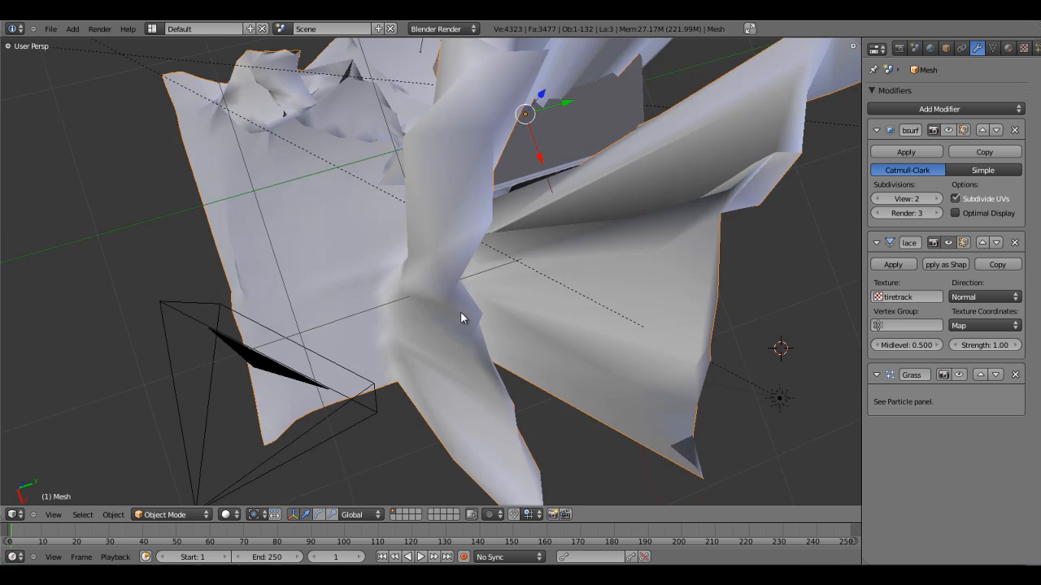
scroll(460, 313, down, 5)
middle_drag(448, 253, 448, 231)
scroll(466, 271, up, 2)
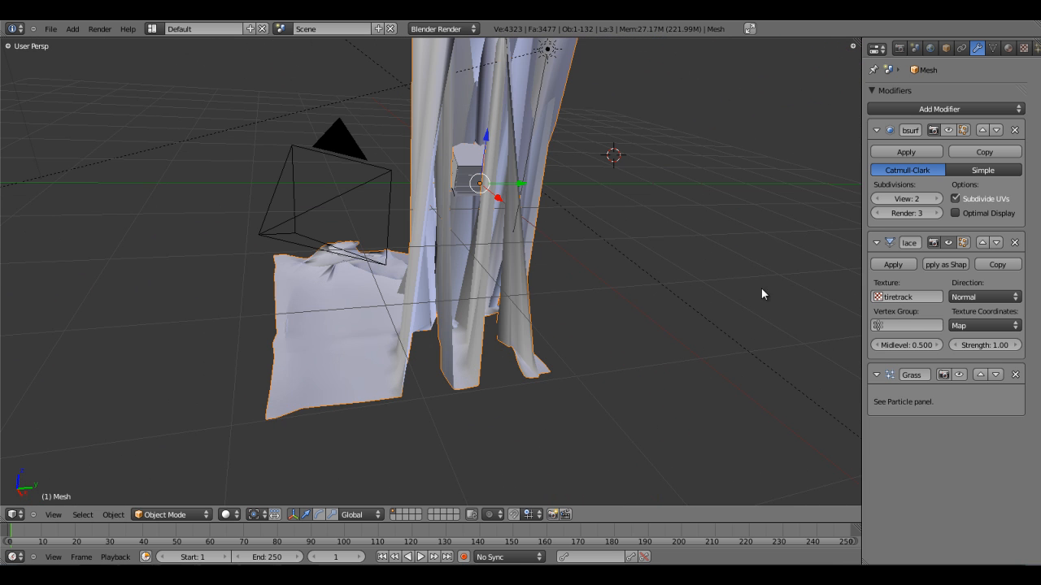
- Set the Displace modifier's strength to -0.05
click(986, 348)
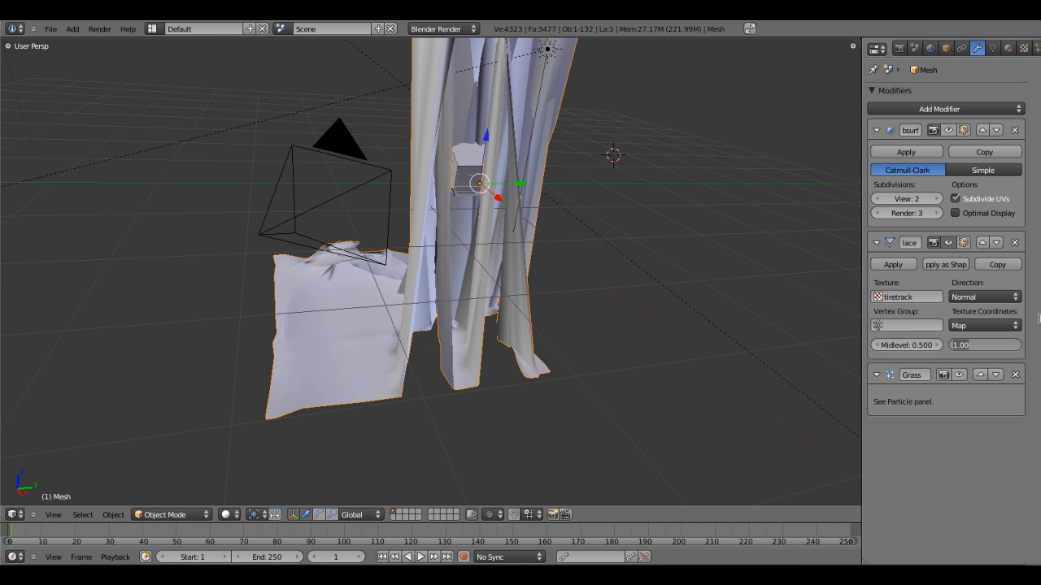
key(BackSpace)
text(-0.05)
key(Return)
middle_drag(708, 230, 432, 301)
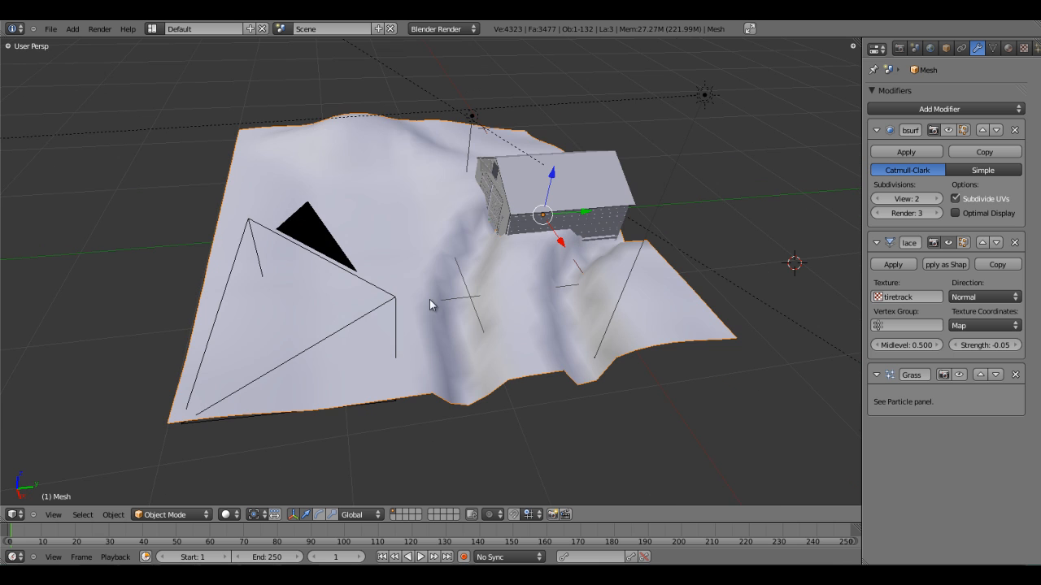
- Switch the Displace modifier's texture coordinates to UV and check the track placement in front of the barn
click(976, 326)
click(962, 273)
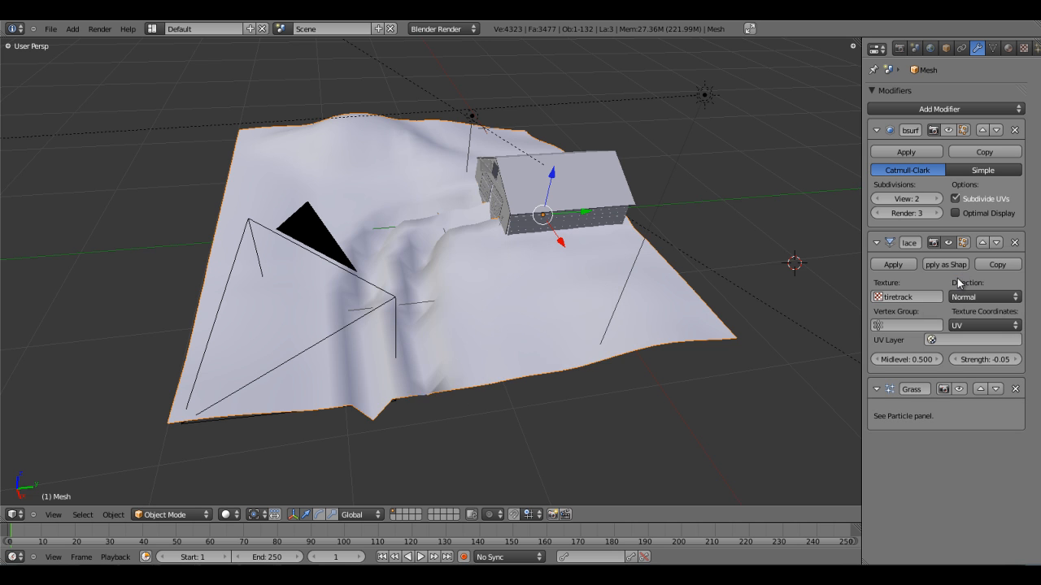
middle_drag(477, 287, 550, 274)
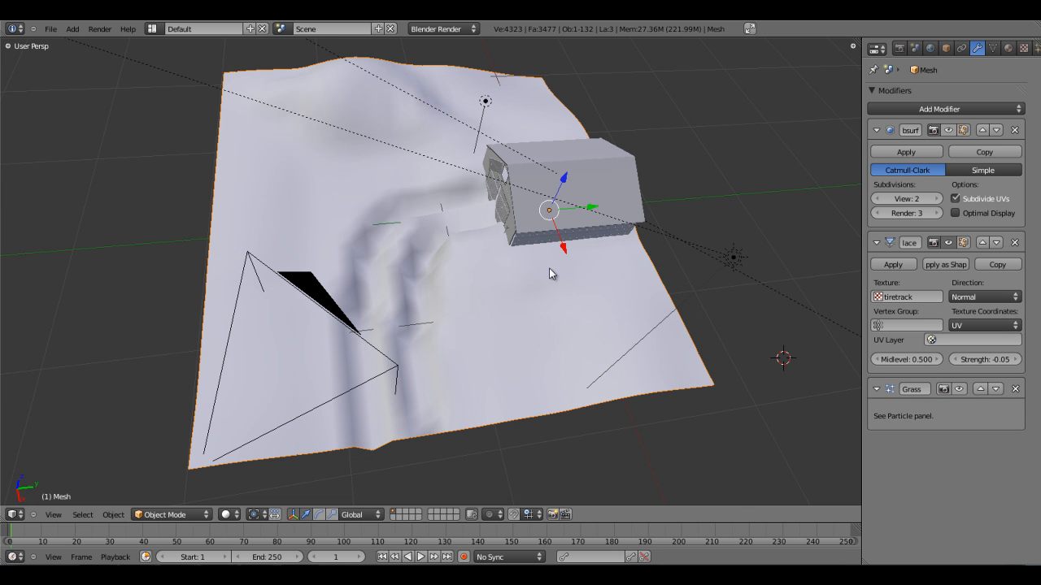
middle_drag(750, 166, 538, 246)
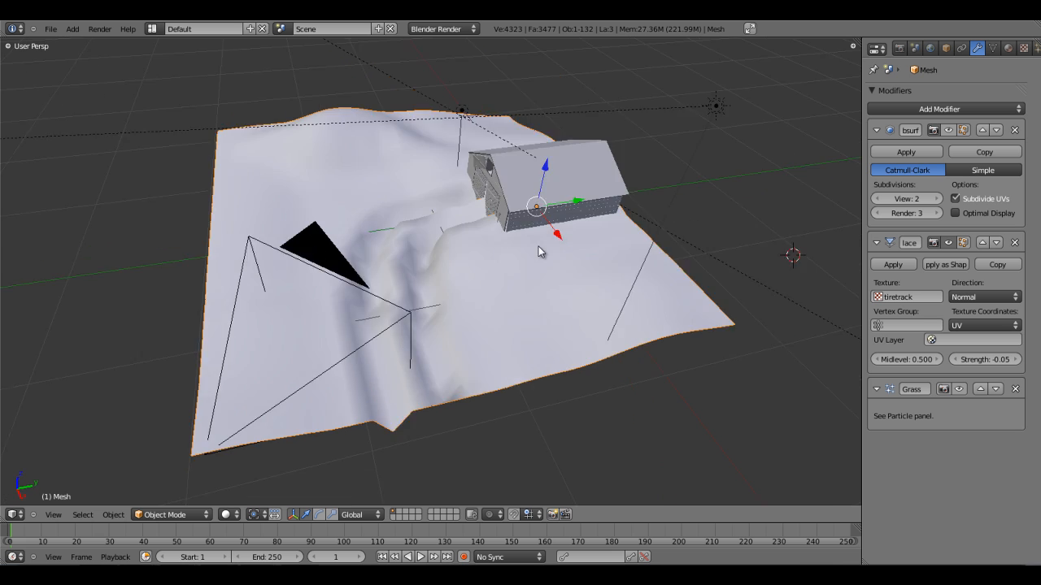
scroll(520, 269, up, 4)
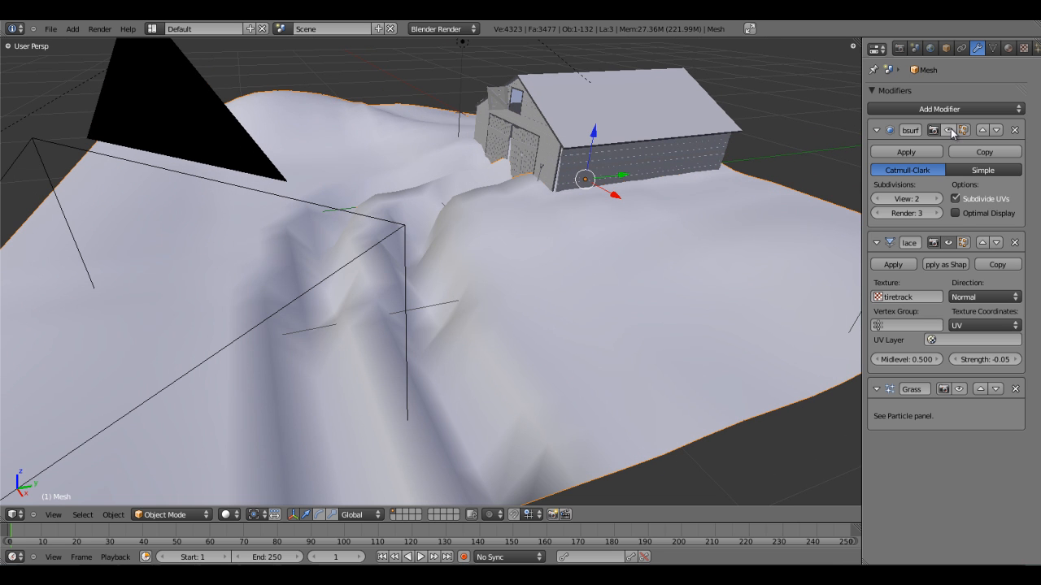
- Turn on viewport display of the ground's Subdivision Surface modifier and inspect the sunken tracks up close
click(948, 130)
middle_drag(592, 350, 456, 315)
scroll(462, 347, up, 3)
scroll(444, 357, down, 4)
scroll(505, 280, up, 2)
middle_drag(440, 358, 445, 340)
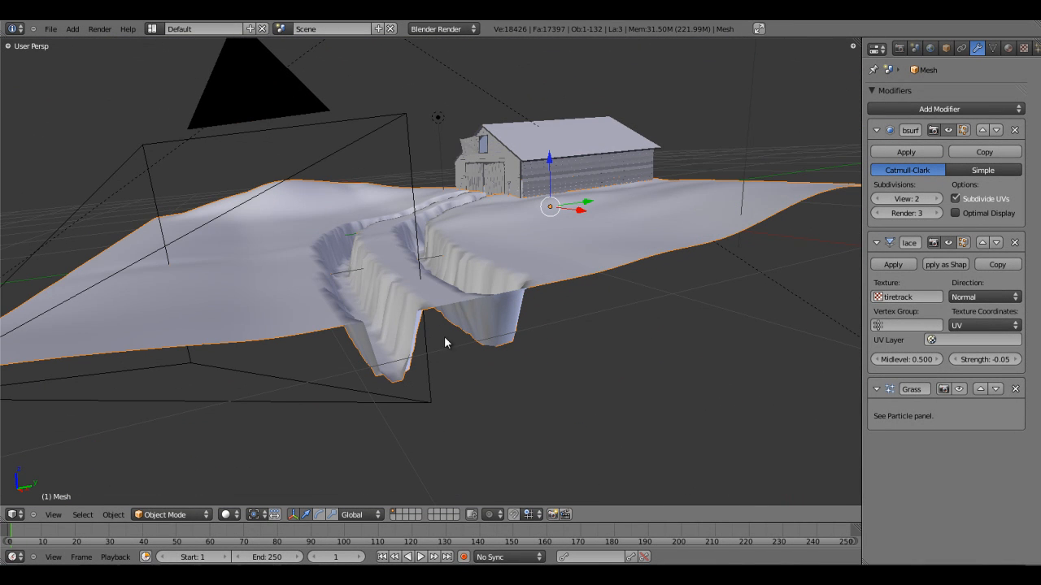
- Reduce the Displace modifier's strength to -0.005 for shallow tracks
click(984, 358)
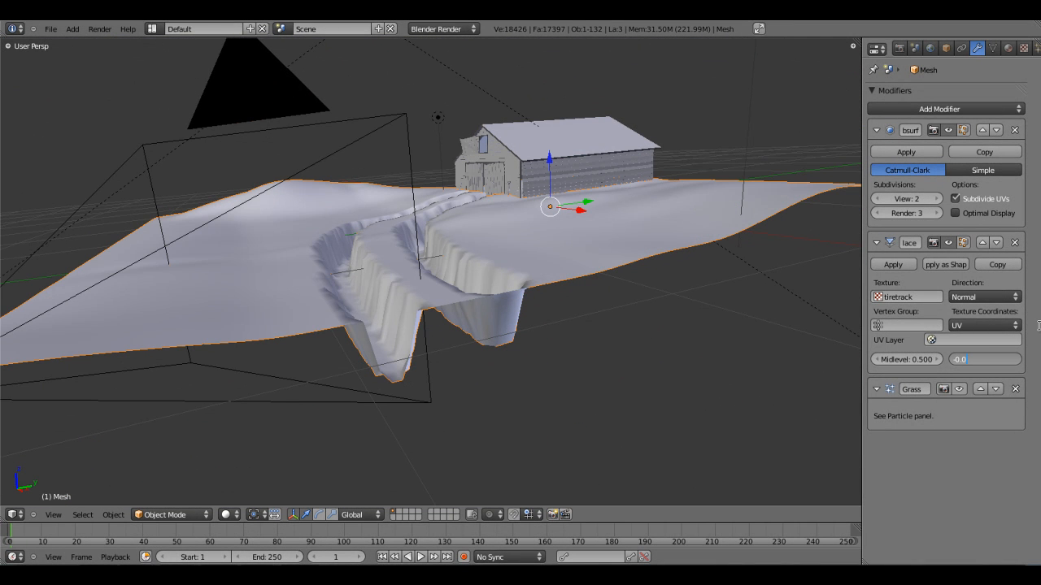
key(Return)
scroll(482, 248, up, 3)
middle_drag(483, 248, 578, 298)
click(982, 359)
text(-0.005)
key(Return)
middle_drag(489, 248, 476, 268)
- Render the scene through the camera and inspect the displaced tracks in front of the barn
key(KP_0)
key(F12)
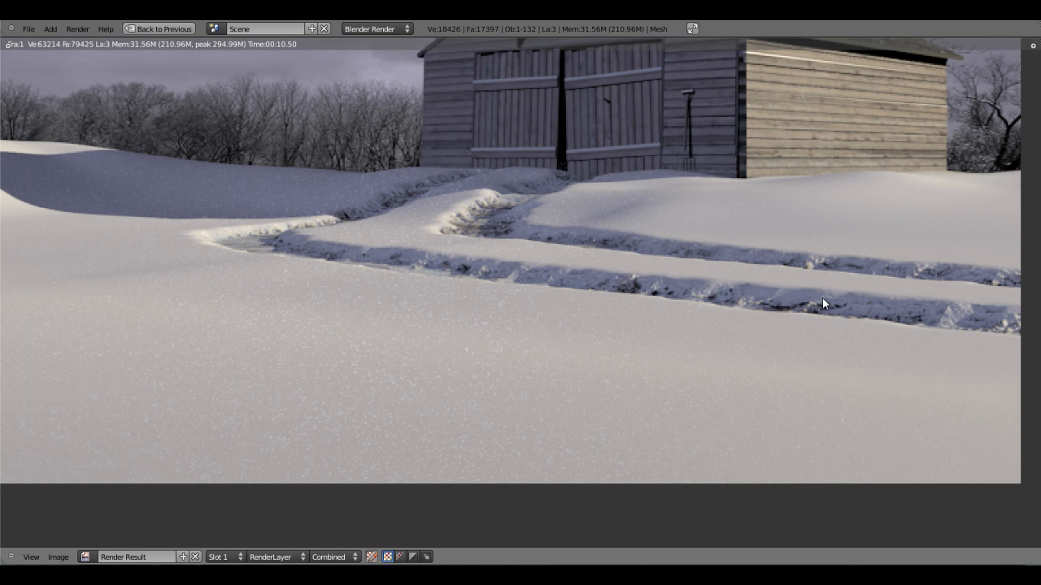
middle_drag(579, 283, 519, 285)
scroll(507, 227, down, 2)
scroll(530, 286, up, 2)
scroll(479, 281, down, 1)
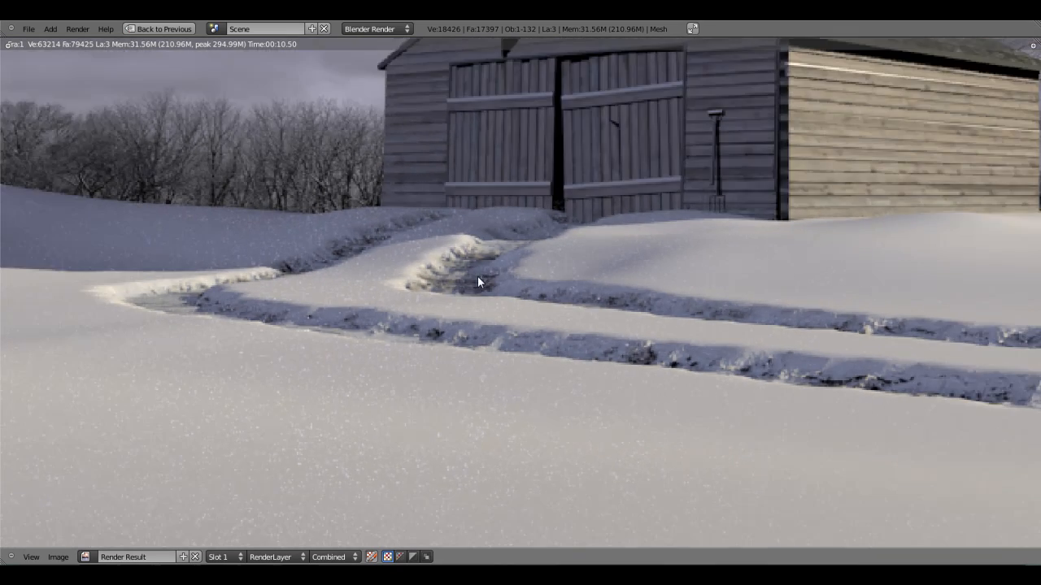
- Split the workspace into a top view of the ground and a UV/Image Editor with the render result unlinked
key(Escape)
key(KP_7)
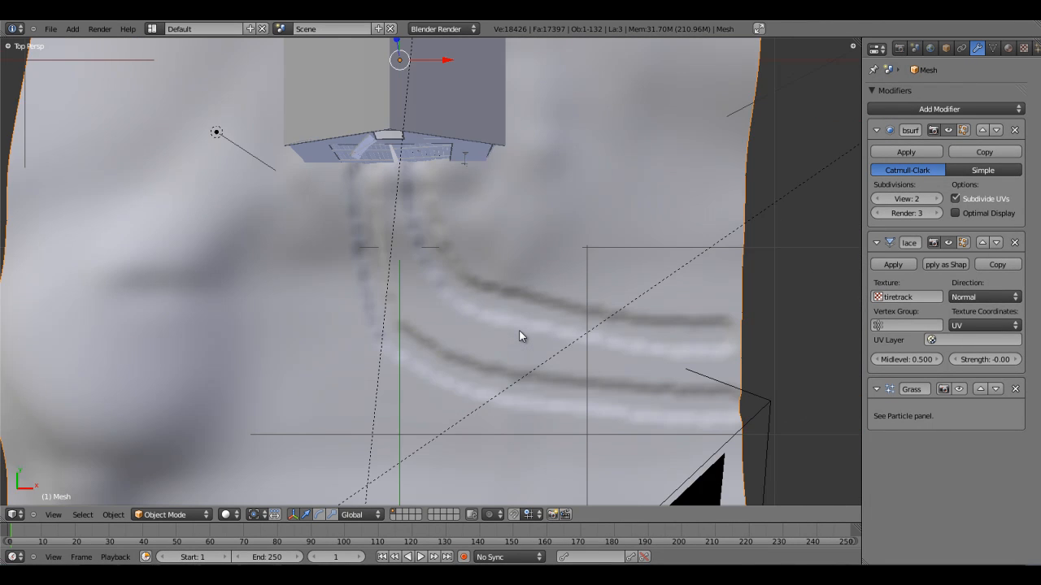
drag(852, 46, 487, 366)
click(499, 514)
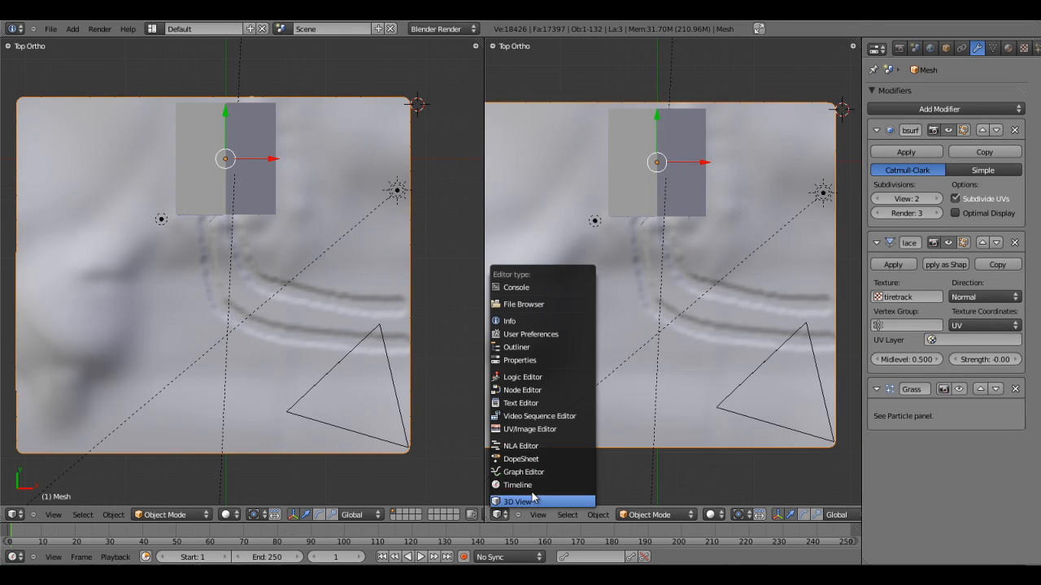
click(541, 429)
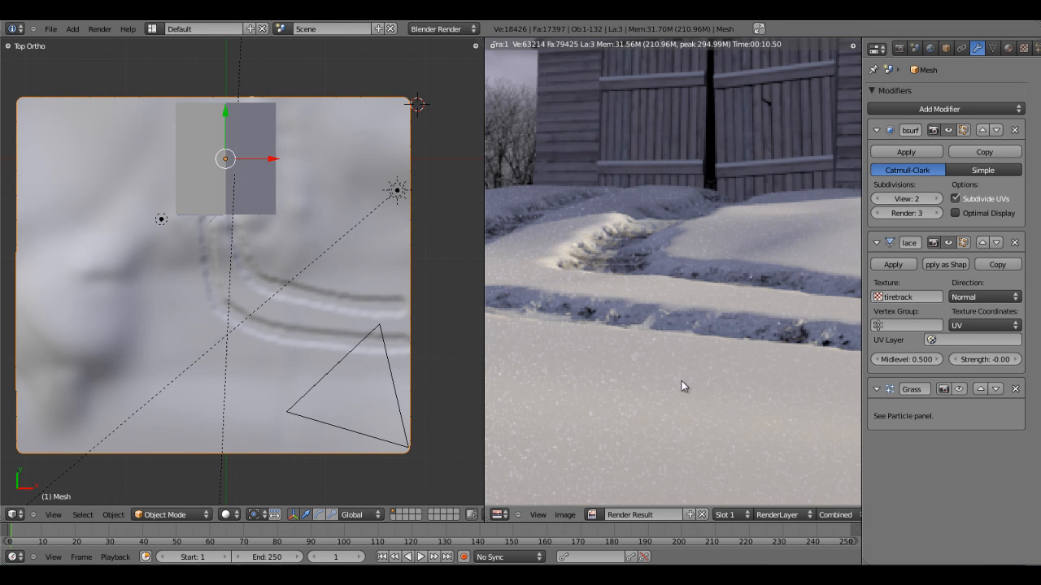
click(701, 515)
scroll(289, 316, down, 3)
- Put the ground in Texture Paint mode with the tool shelf shown, and display tutorial_floor.png in the image editor
click(188, 515)
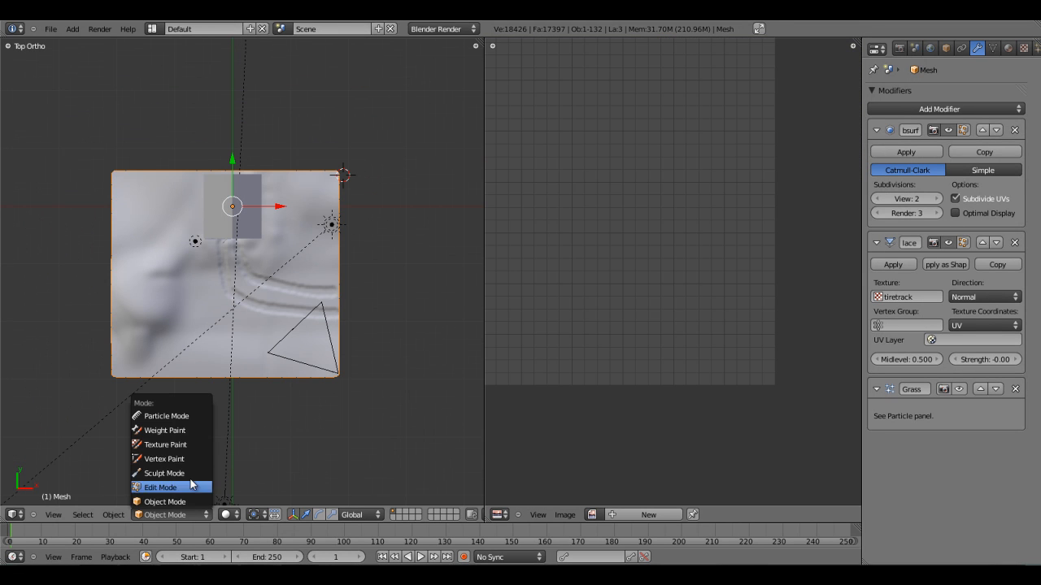
click(190, 445)
scroll(316, 341, up, 3)
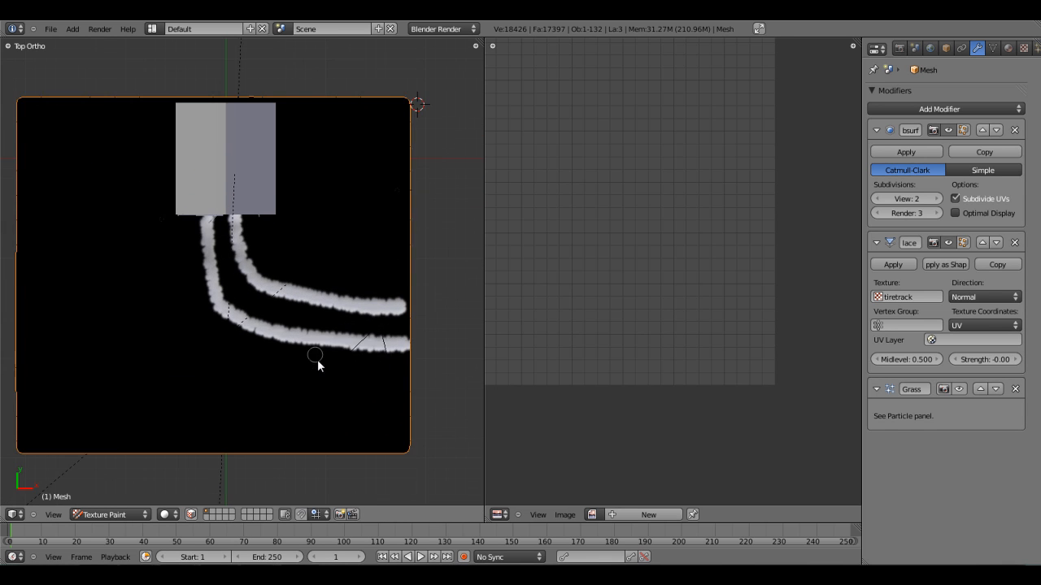
key(t)
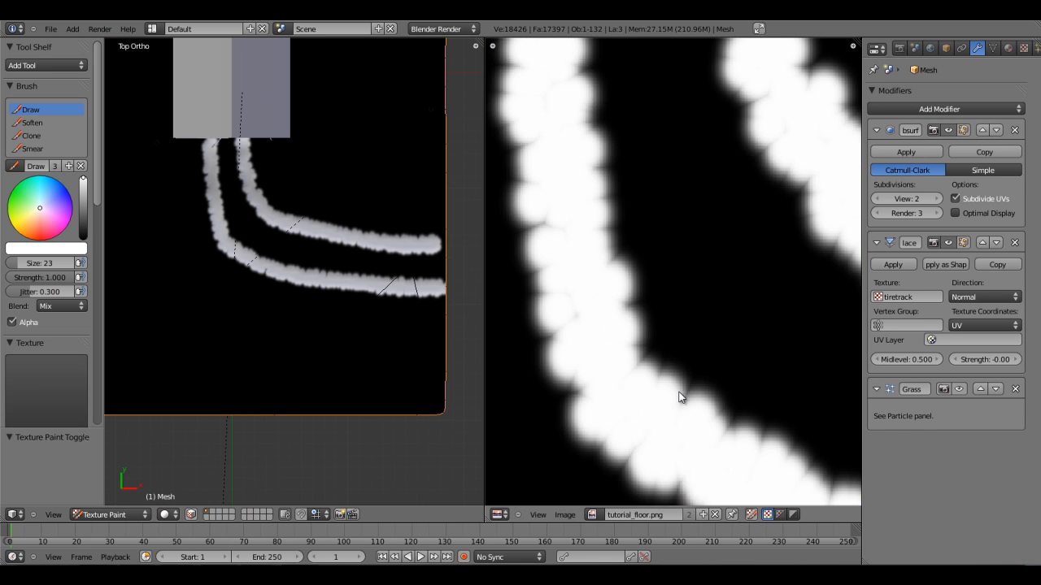
scroll(691, 396, down, 2)
scroll(748, 416, down, 4)
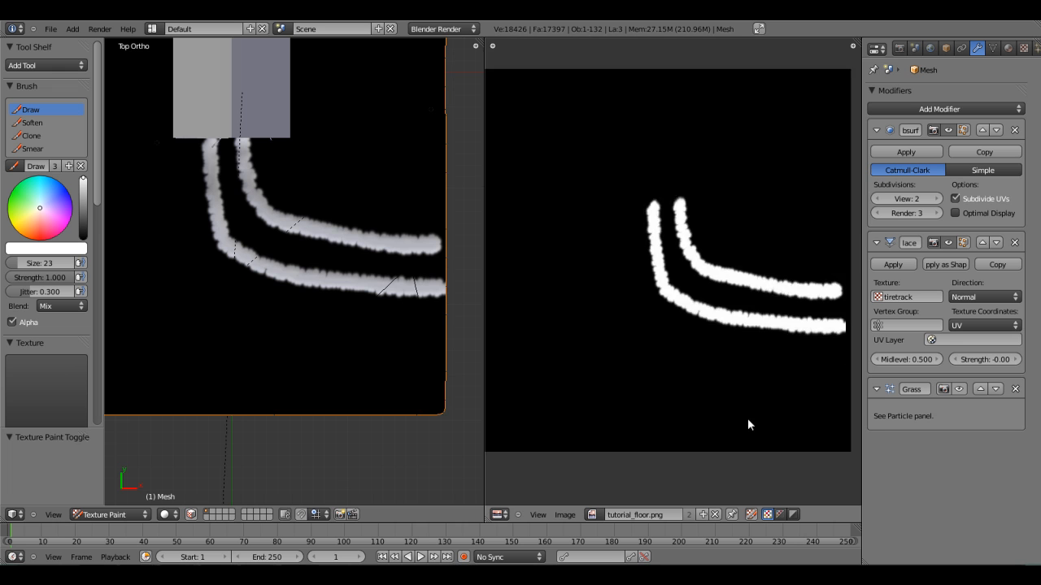
- Widen the painting view, undo a test dab below the tracks, and set the brush size to 13 and jitter to 0
scroll(536, 341, up, 3)
drag(483, 327, 626, 357)
scroll(537, 390, up, 4)
scroll(482, 358, down, 3)
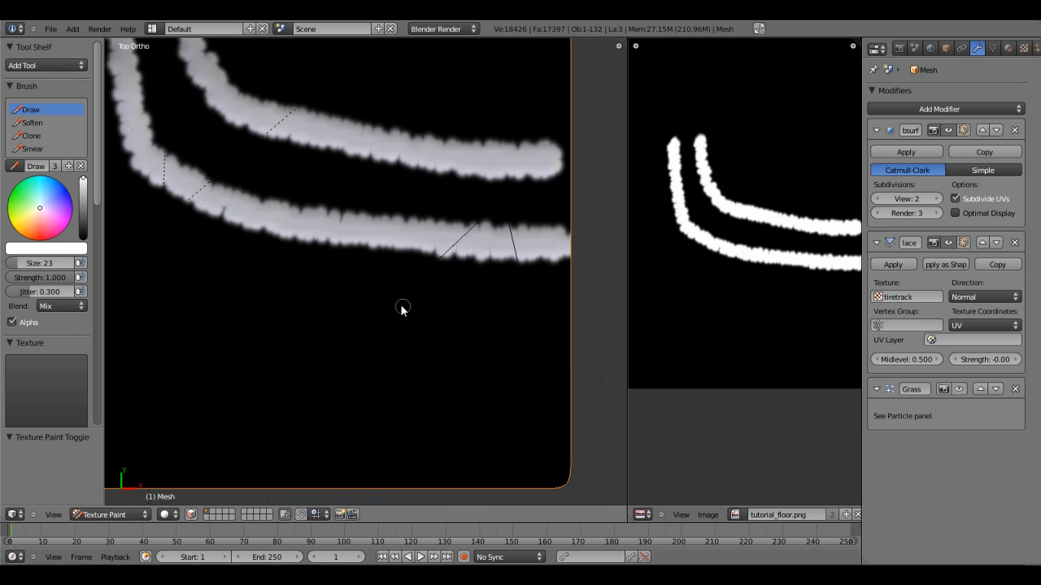
click(433, 394)
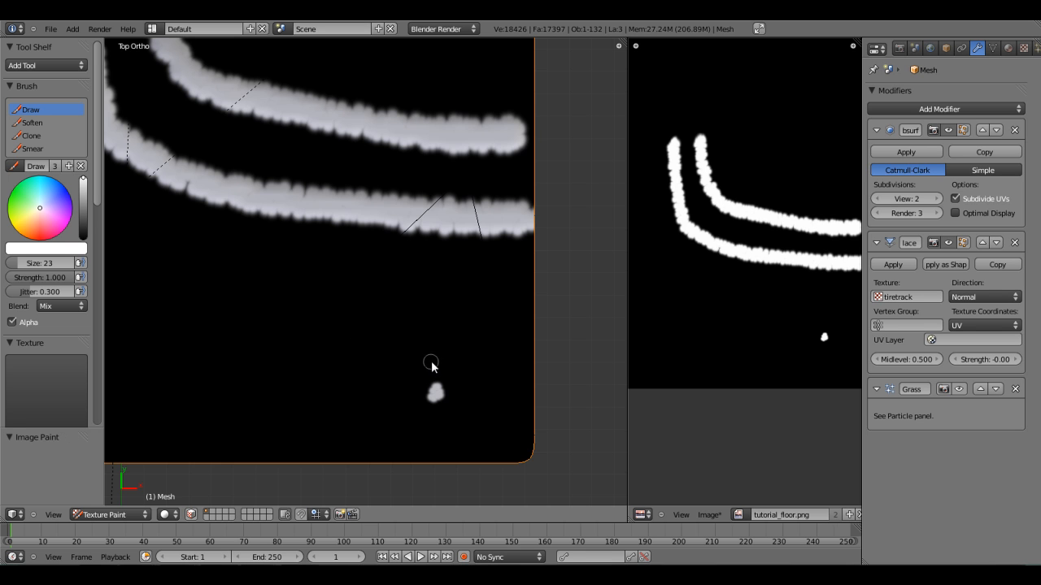
key(ctrl+z)
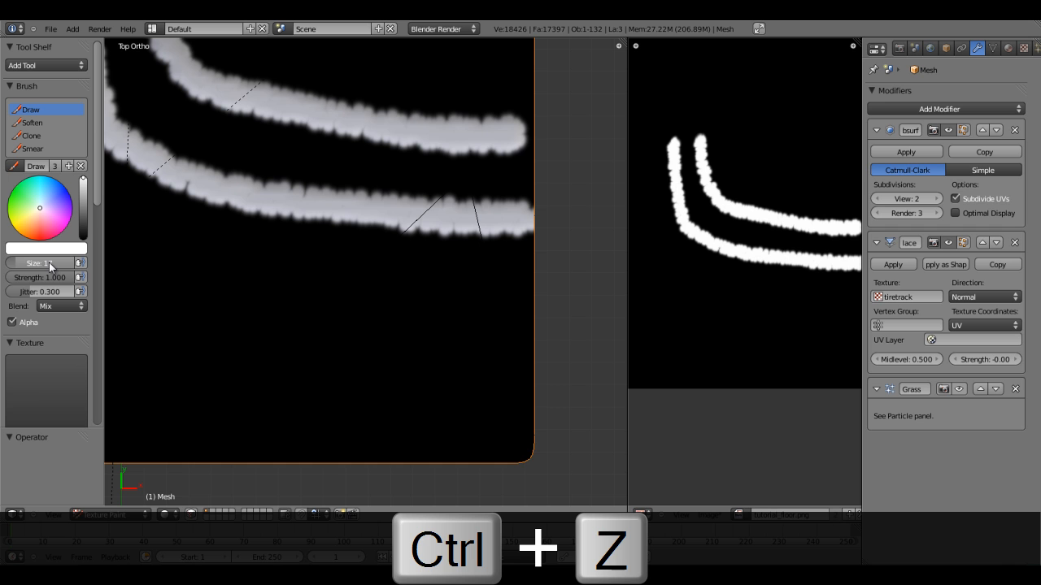
drag(51, 291, 20, 292)
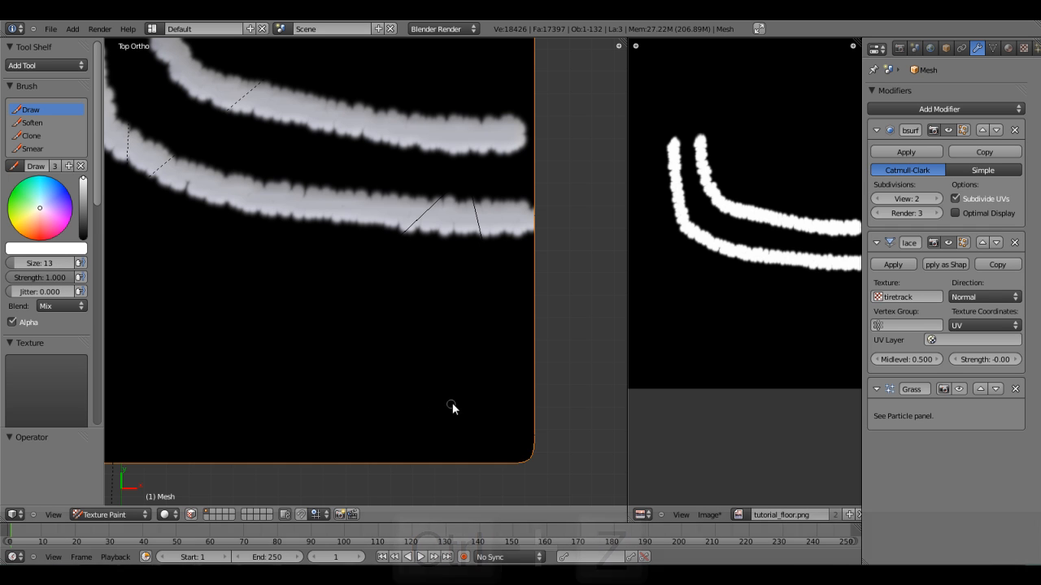
- Paint a trail of small white footprint dabs from the ground's lower right corner up across the lower tire track
click(441, 385)
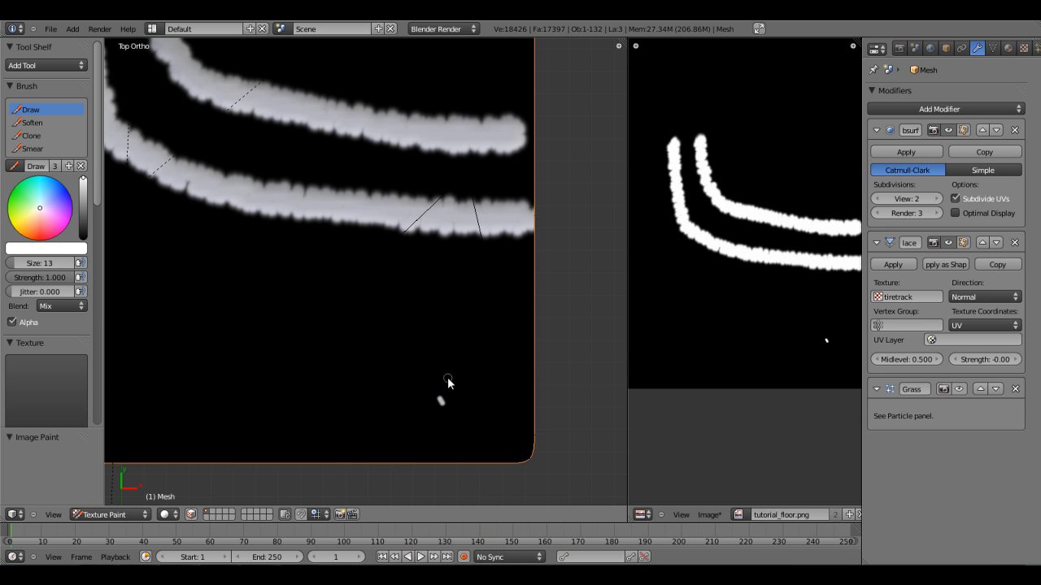
click(427, 372)
click(429, 352)
click(411, 337)
click(405, 300)
click(377, 274)
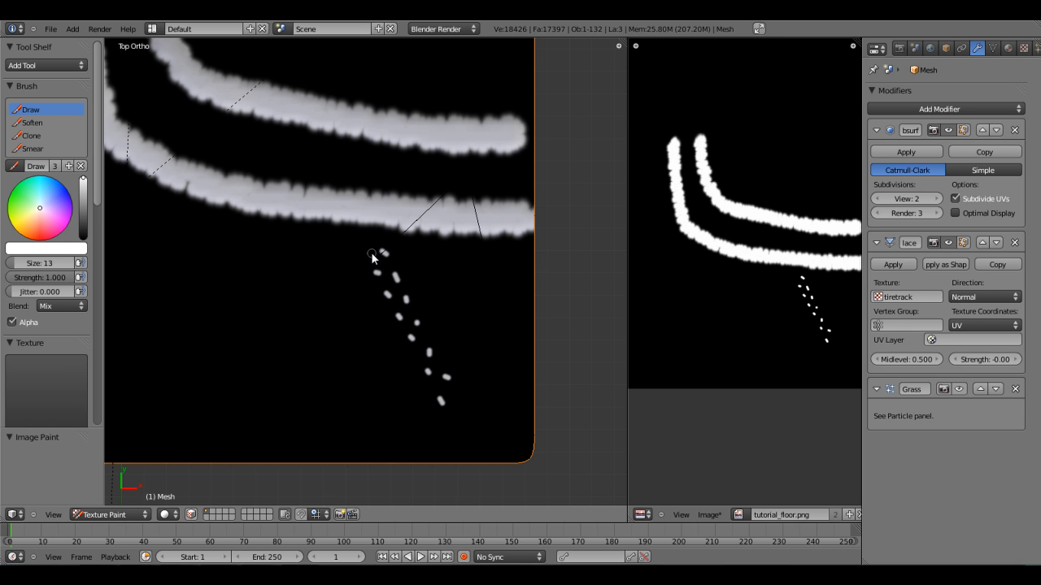
click(364, 248)
click(365, 231)
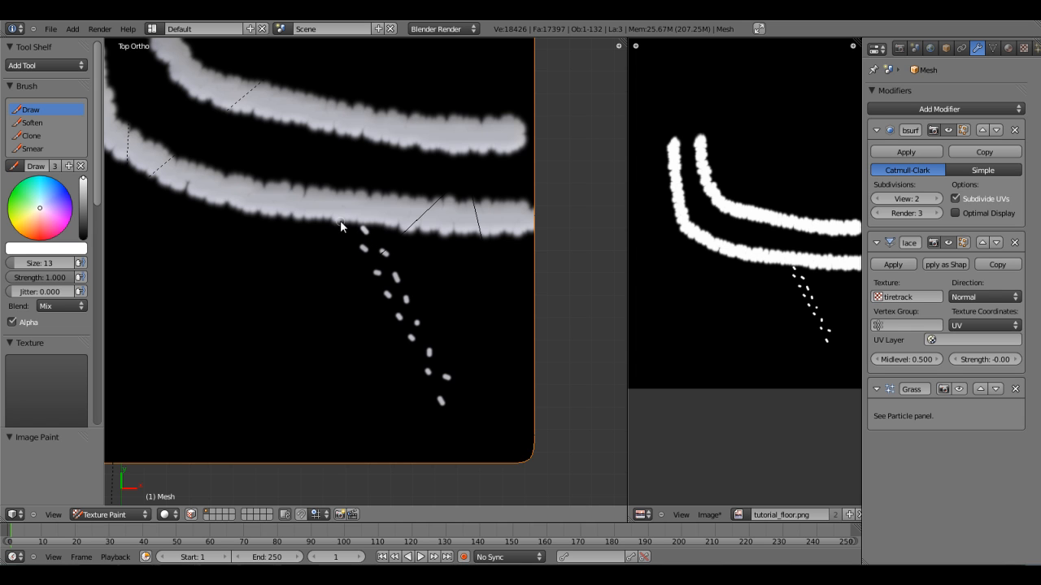
click(323, 179)
click(300, 167)
- Darken the footprint dabs to grey with a black brush of size 132 and strength 0.186
scroll(366, 227, up, 2)
scroll(417, 316, down, 1)
scroll(417, 299, up, 2)
mouse_move(442, 379)
shift+middle_down()
mouse_move(355, 236)
mouse_move(394, 330)
mouse_move(413, 312)
mouse_move(403, 281)
shift+middle_up()
scroll(394, 330, down, 2)
scroll(395, 335, up, 1)
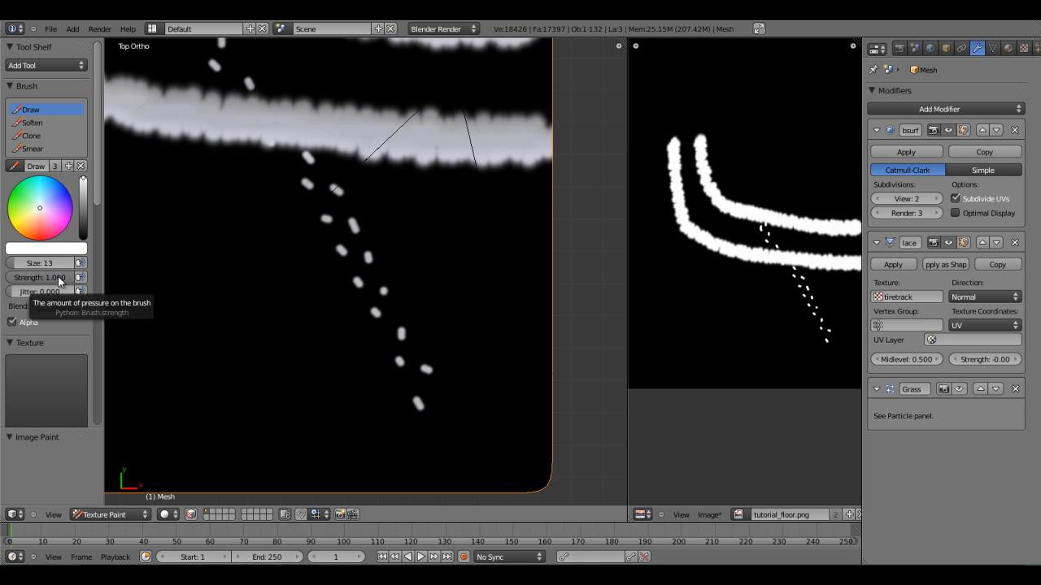
click(85, 213)
mouse_move(86, 214)
mouse_down()
mouse_move(87, 260)
mouse_move(6, 279)
mouse_move(98, 270)
mouse_up()
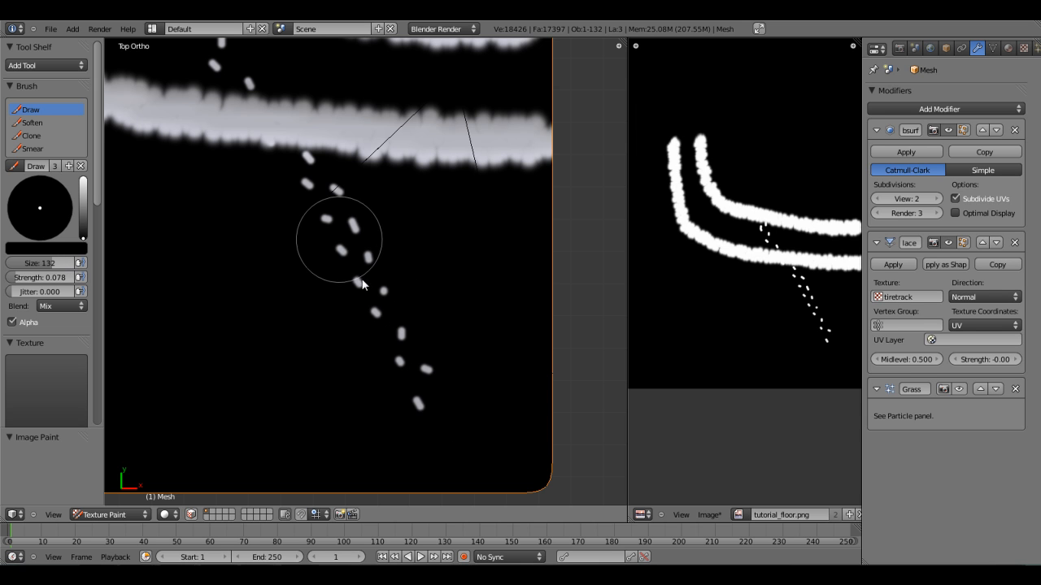
drag(39, 280, 48, 281)
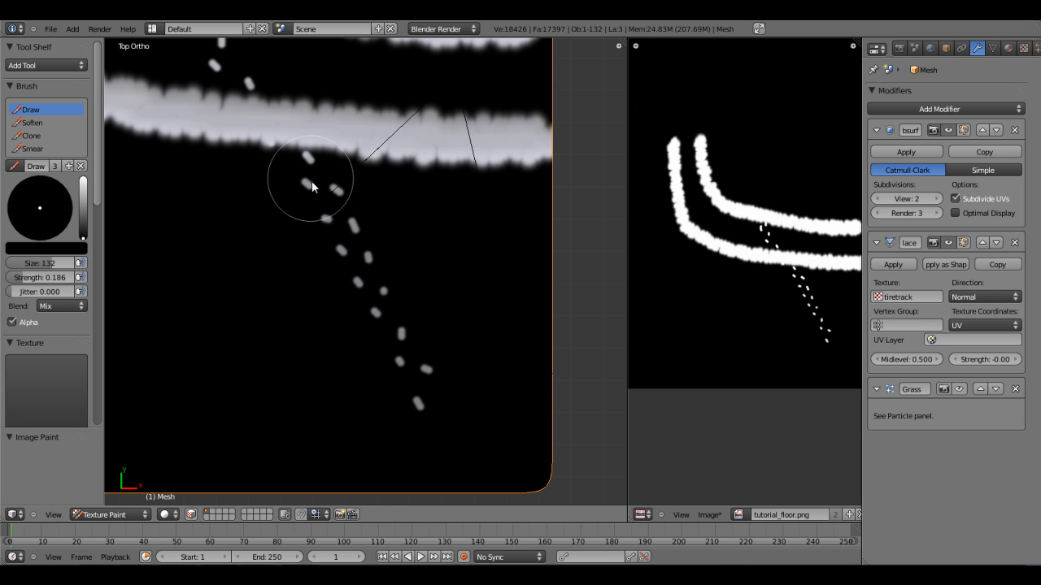
- Raise the brush strength to 0.314, darken the footprints along the trail and between the tire tracks, and hide the tool shelf
drag(40, 277, 51, 277)
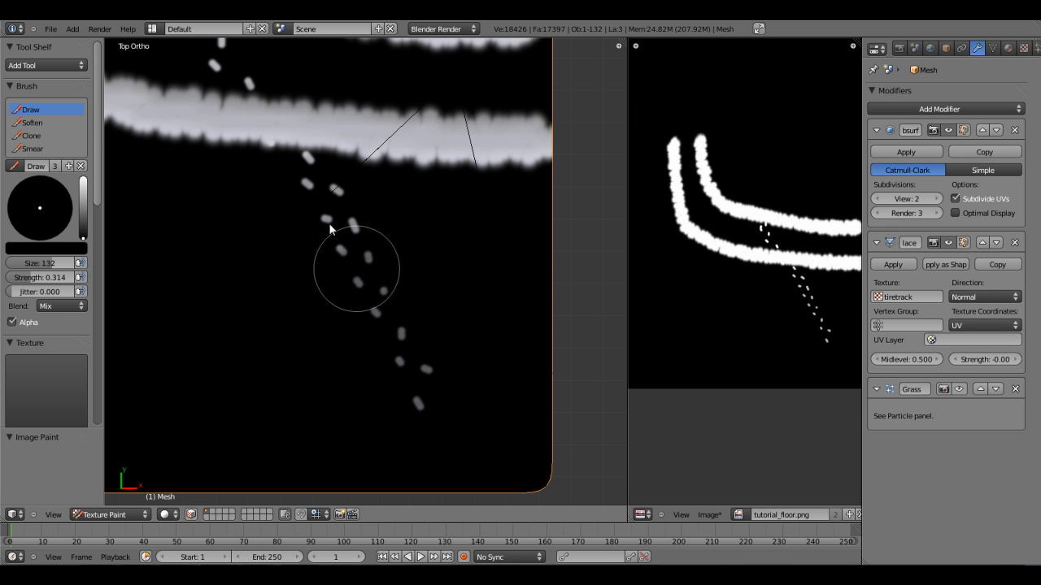
shift+middle_drag(319, 223, 446, 449)
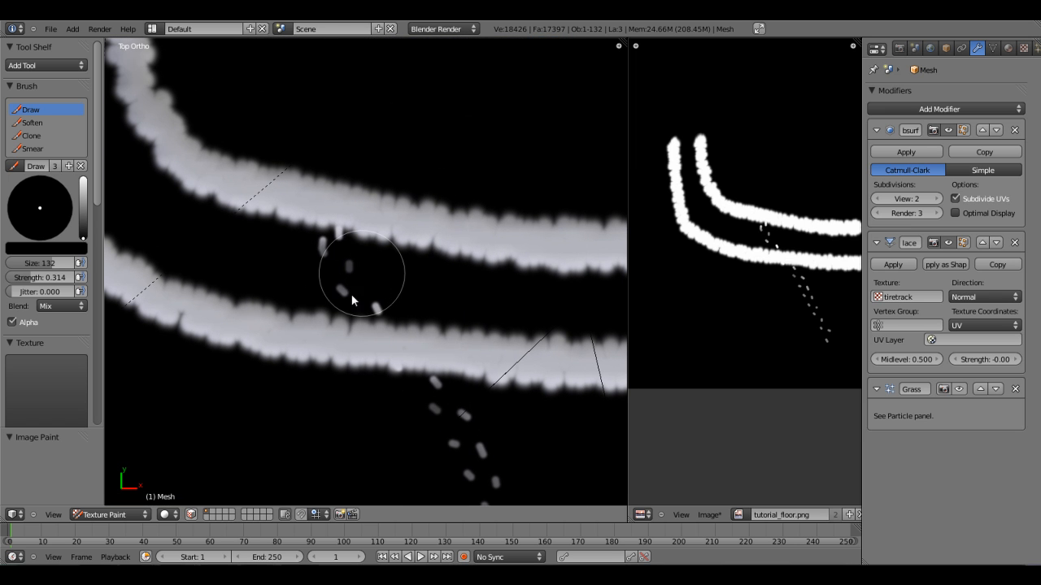
key(t)
scroll(504, 391, down, 1)
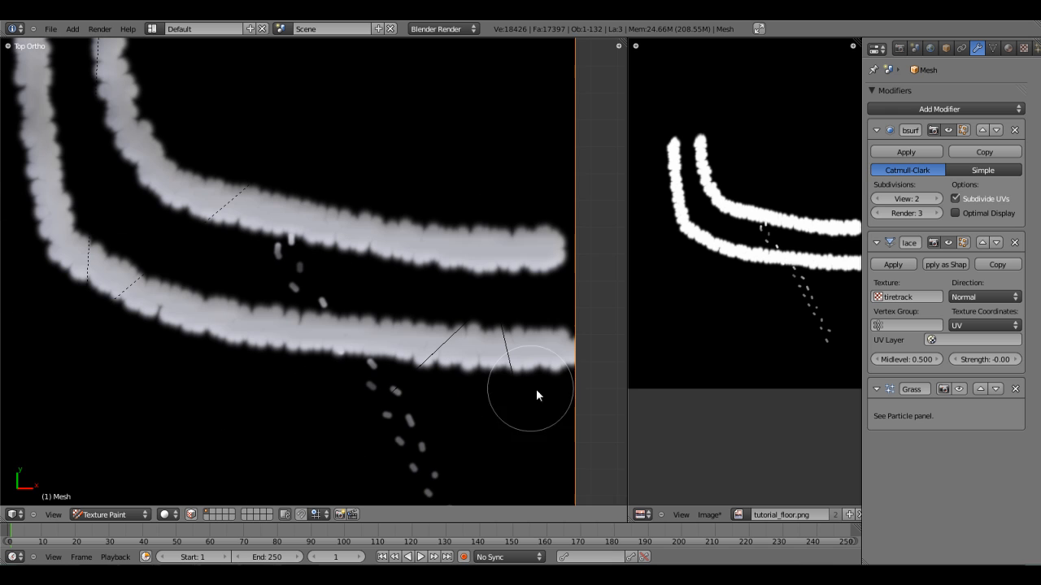
- Save the painted tutorial_floor.png image and return the ground to Object Mode
click(710, 514)
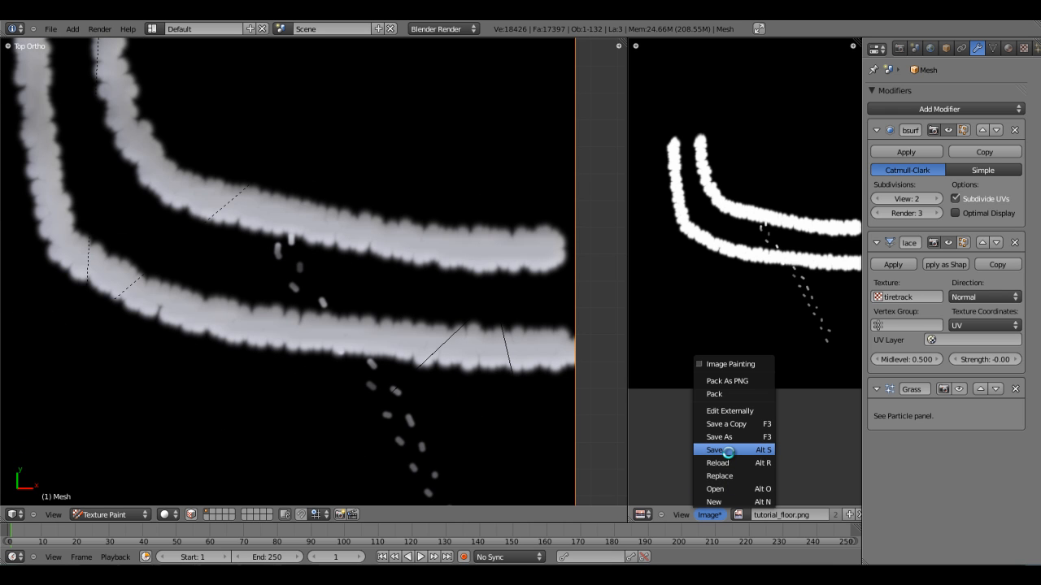
click(715, 450)
scroll(360, 432, down, 1)
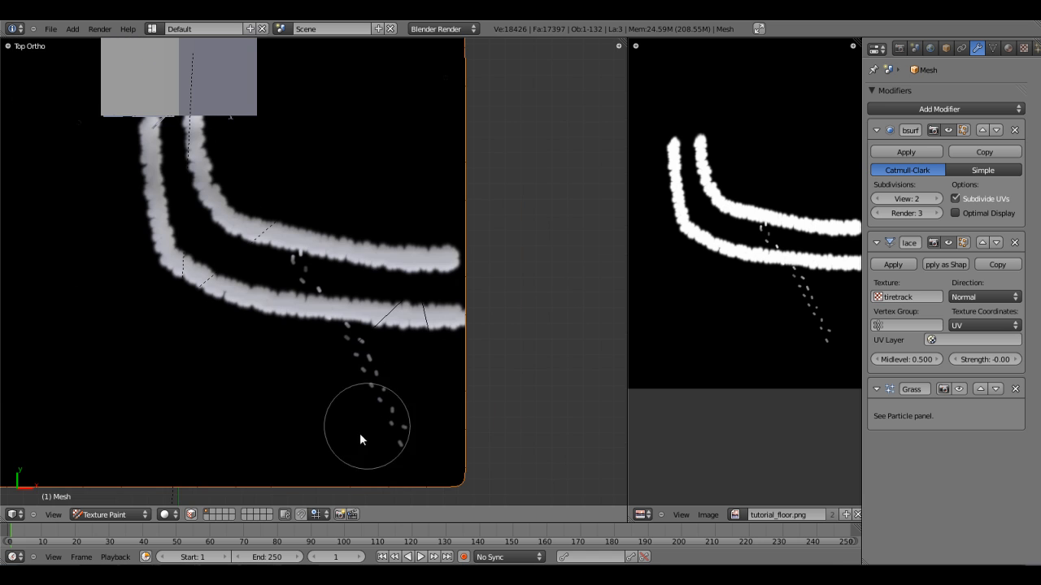
click(152, 514)
click(109, 497)
middle_drag(324, 396, 374, 310)
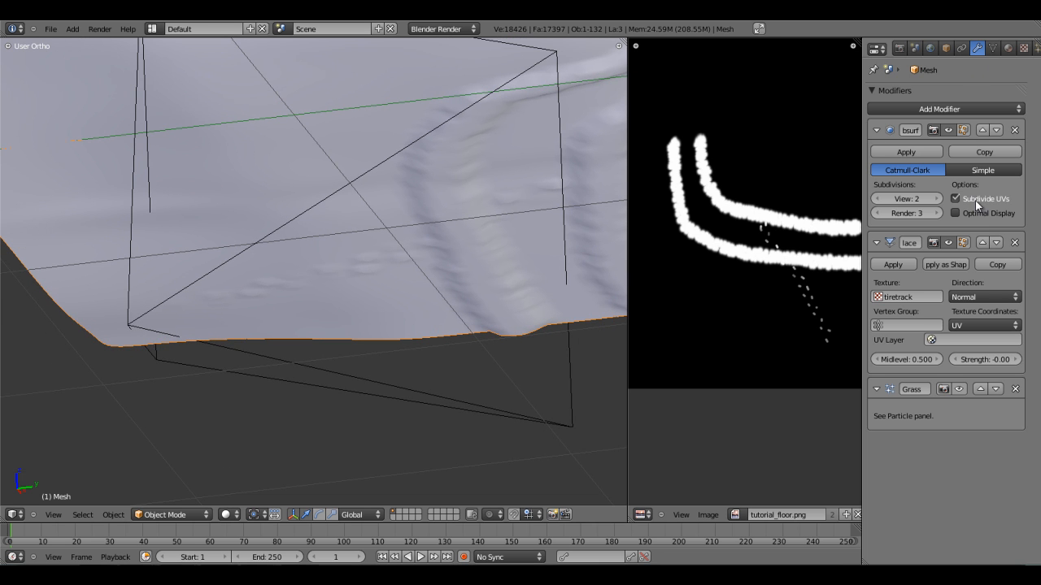
- Set the ground's viewport subdivisions to 3 and view the displaced footprints through the camera
click(937, 199)
scroll(383, 304, up, 4)
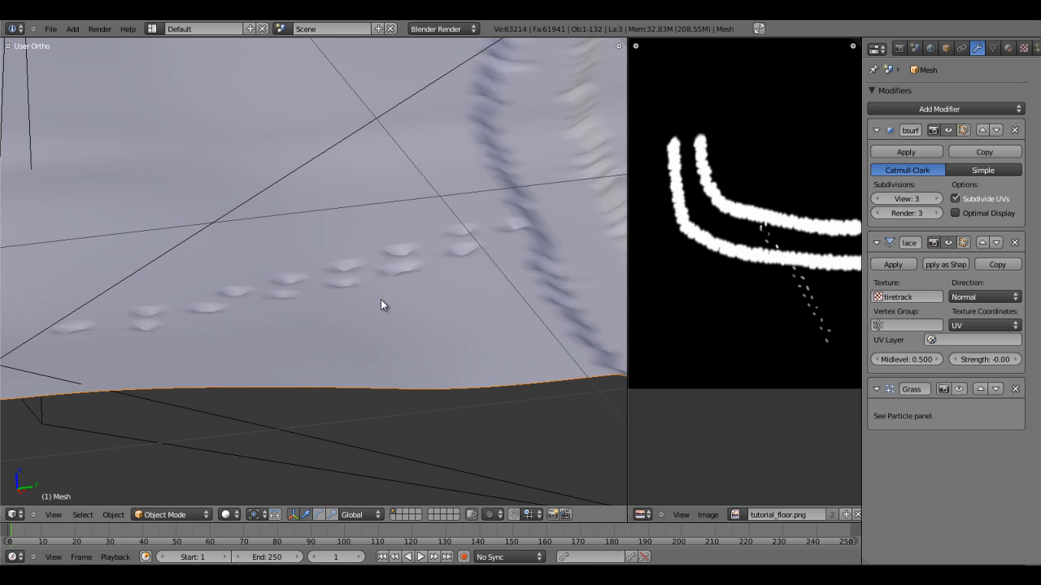
middle_drag(421, 309, 355, 363)
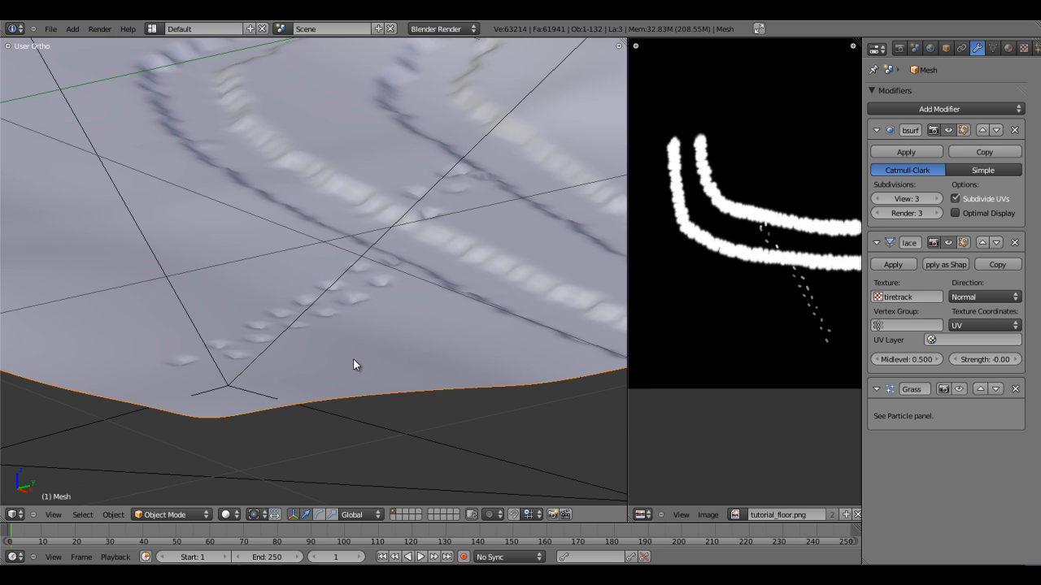
key(KP_0)
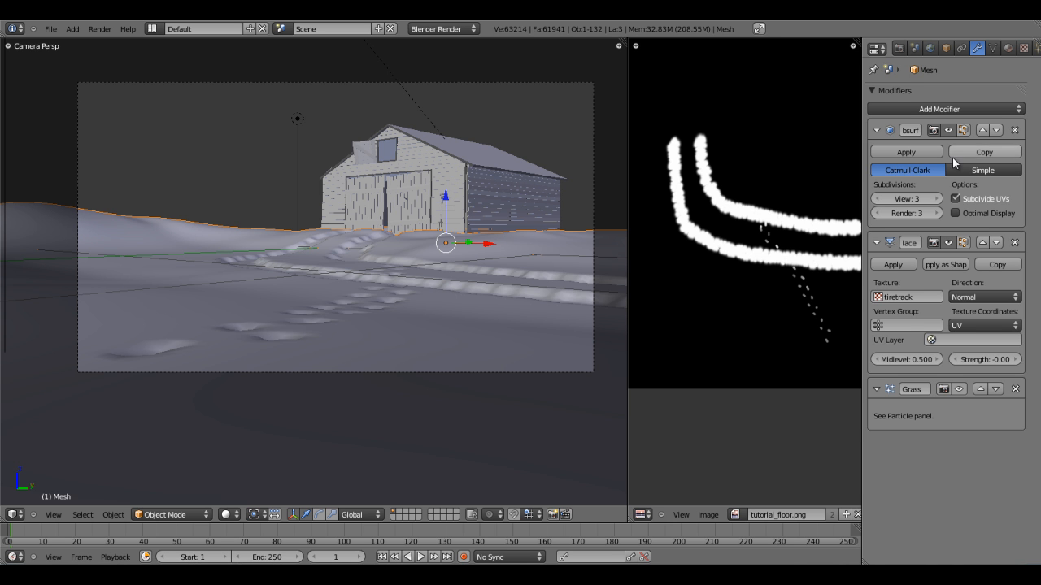
- Set the ground's viewport subdivisions to 4 and merge the image editor area into the 3D view
click(937, 198)
middle_drag(398, 359, 144, 193)
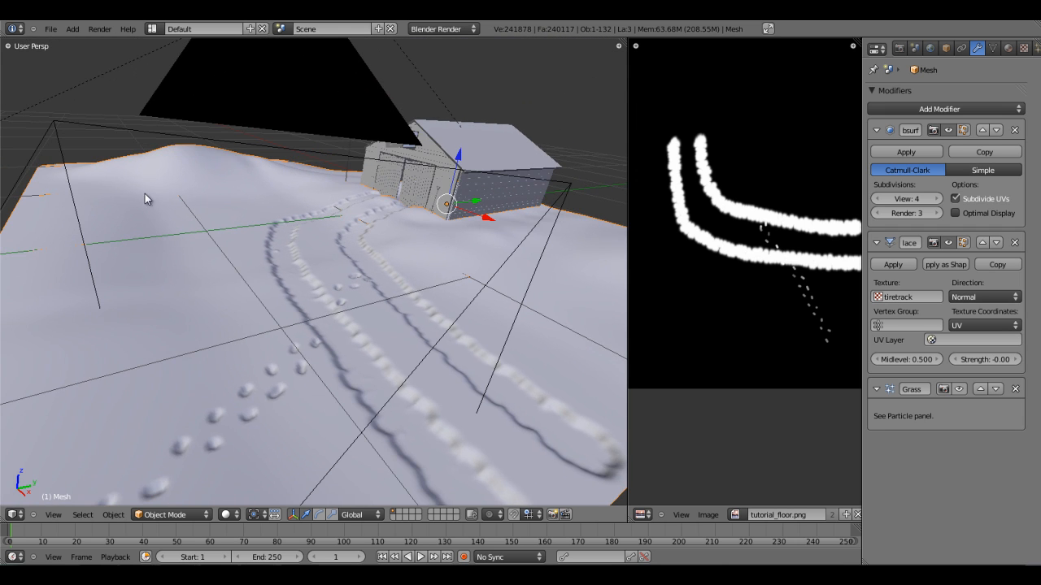
middle_drag(191, 355, 254, 219)
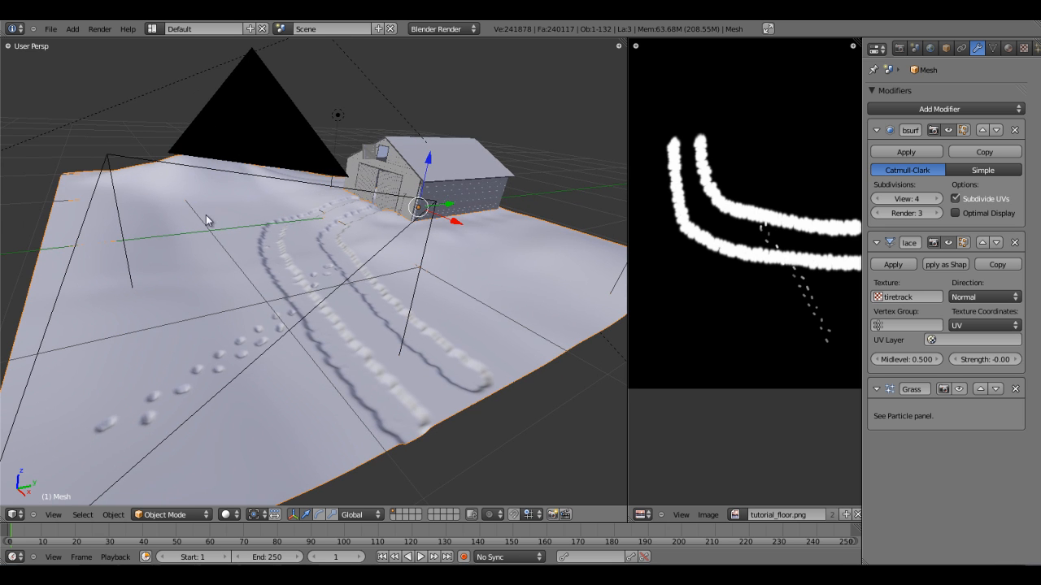
middle_drag(285, 270, 256, 235)
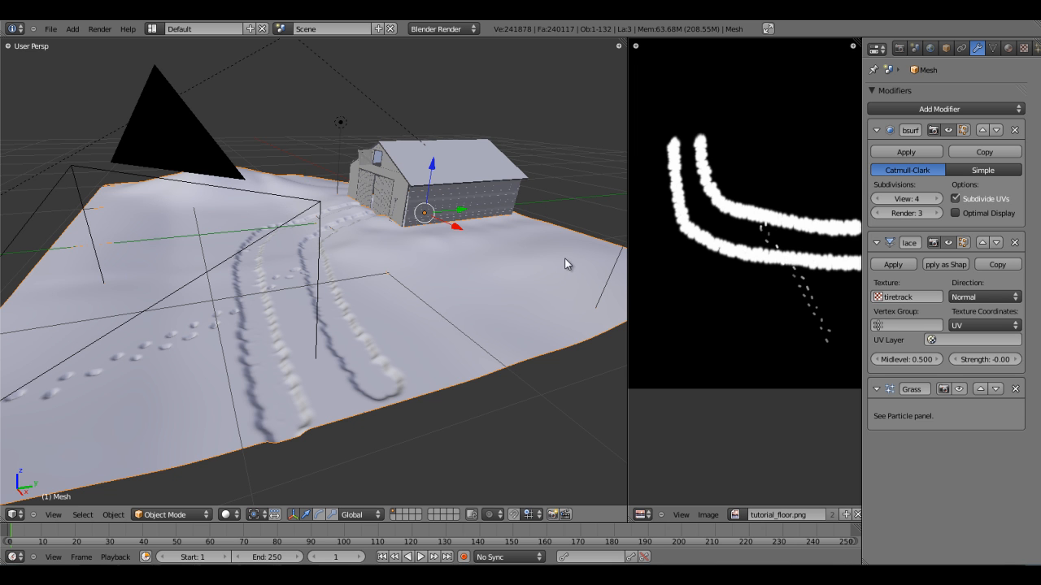
drag(623, 42, 700, 138)
middle_drag(625, 143, 280, 494)
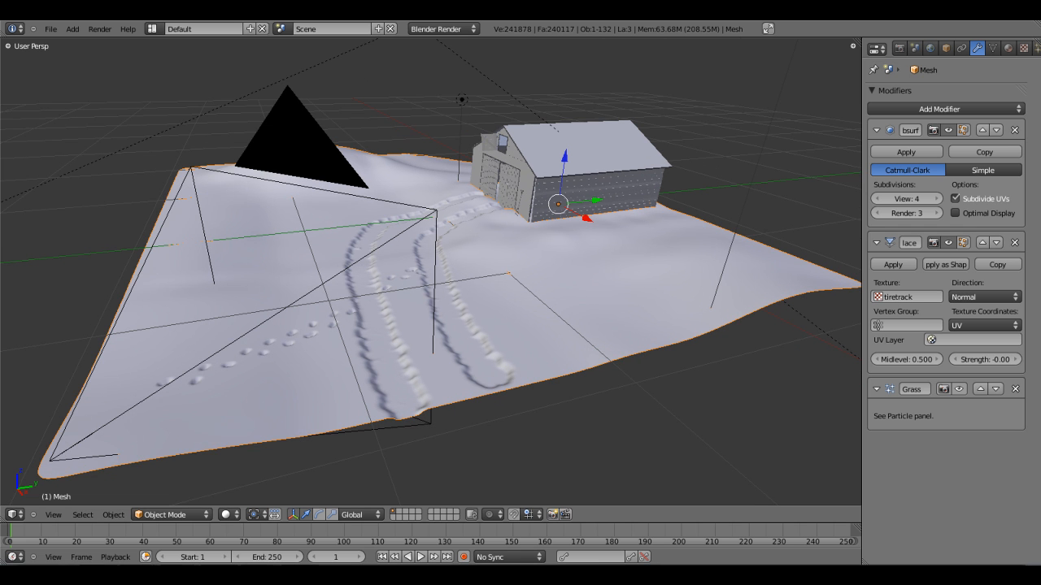
- Switch to Windows Photo Viewer and examine the ripples in the SoilBeach0087_1_L sand image up close
mouse_move(260, 575)
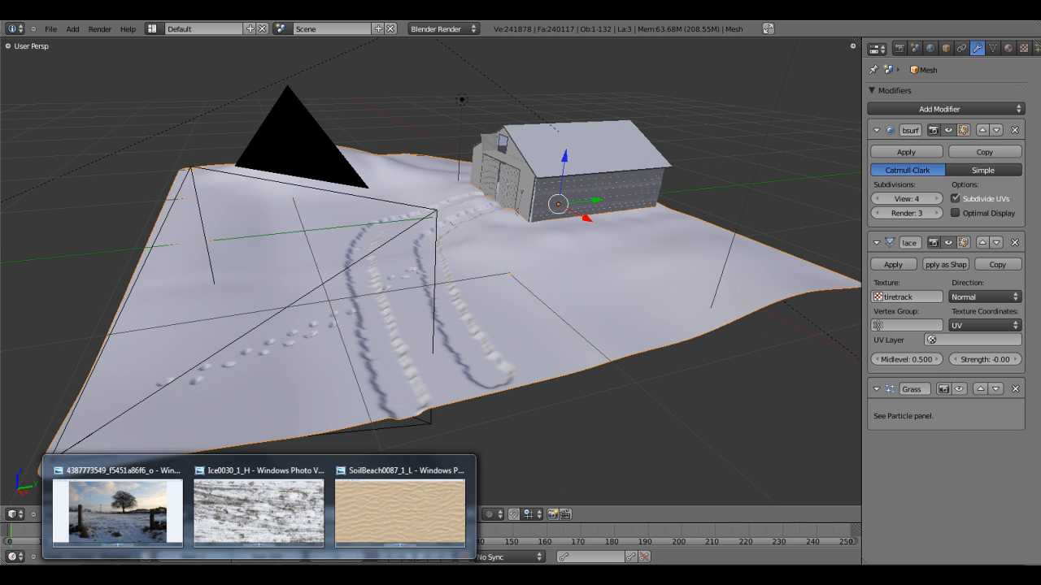
click(399, 511)
scroll(572, 244, down, 3)
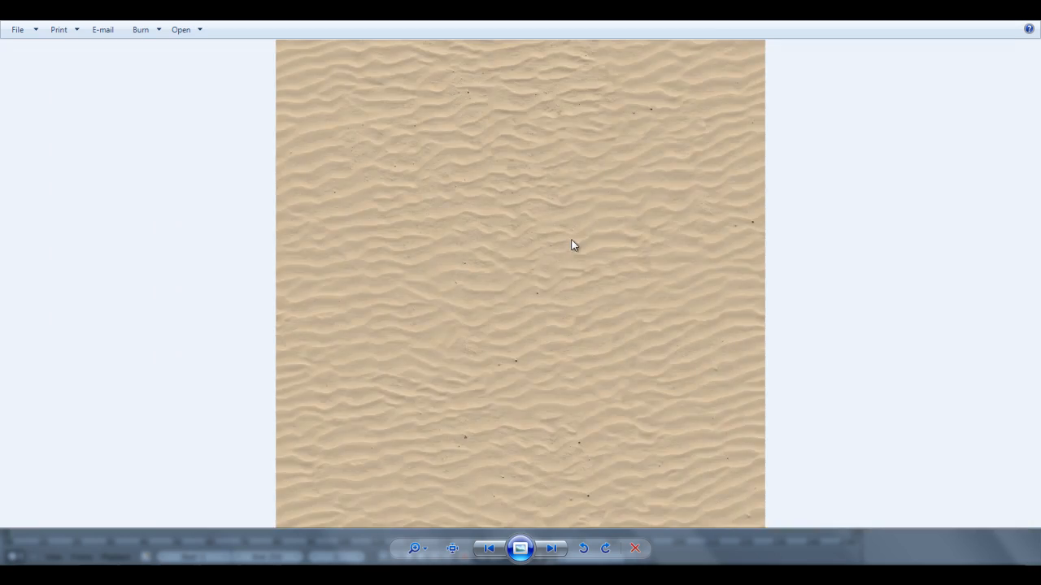
scroll(566, 249, up, 5)
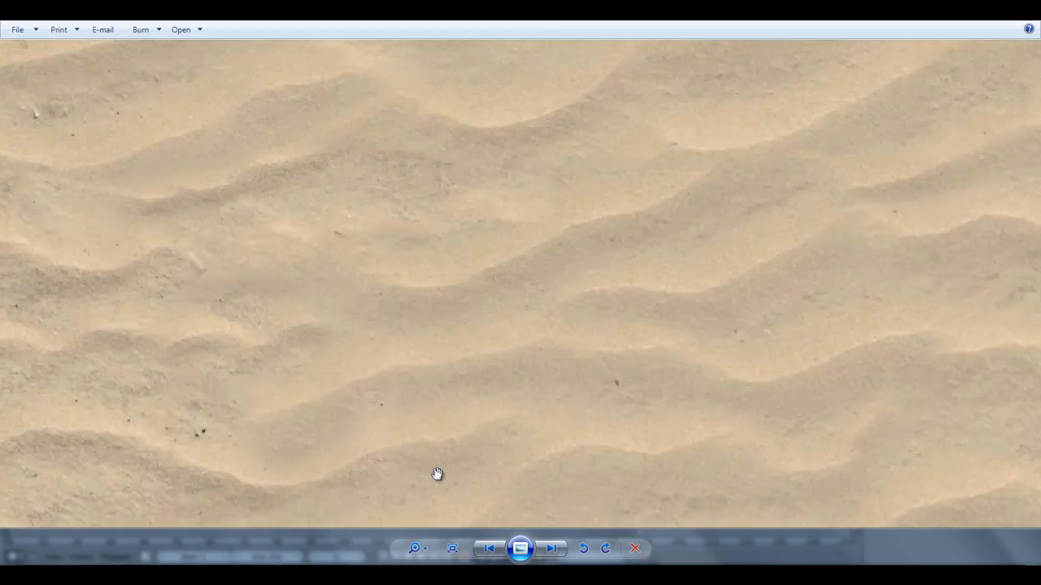
scroll(604, 404, down, 3)
scroll(581, 344, up, 7)
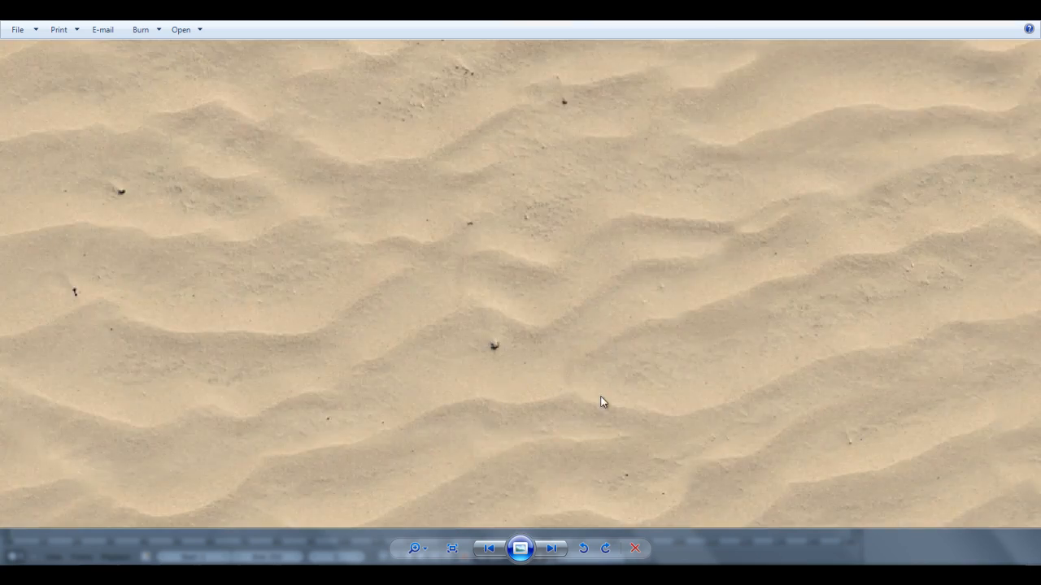
scroll(605, 322, down, 7)
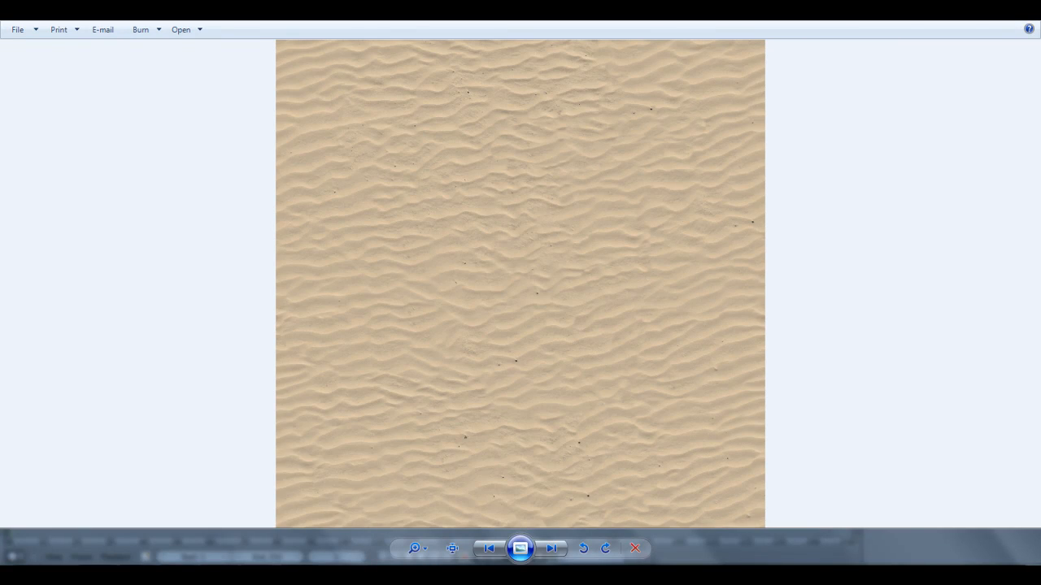
- Switch back to the Blender window with the tutorial scene and view the ground from the top
click(231, 528)
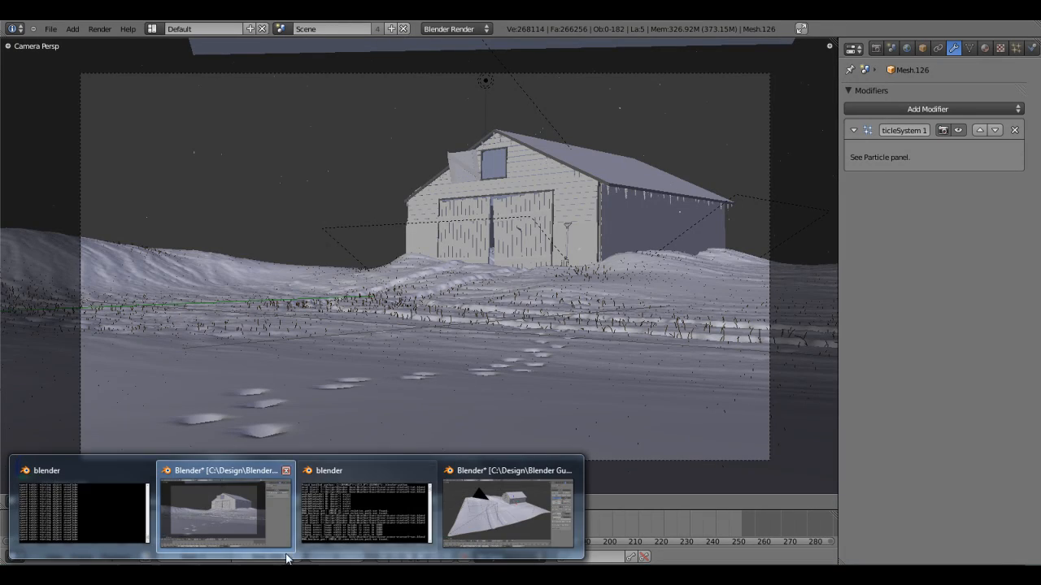
click(512, 501)
middle_drag(444, 307, 335, 374)
key(KP_7)
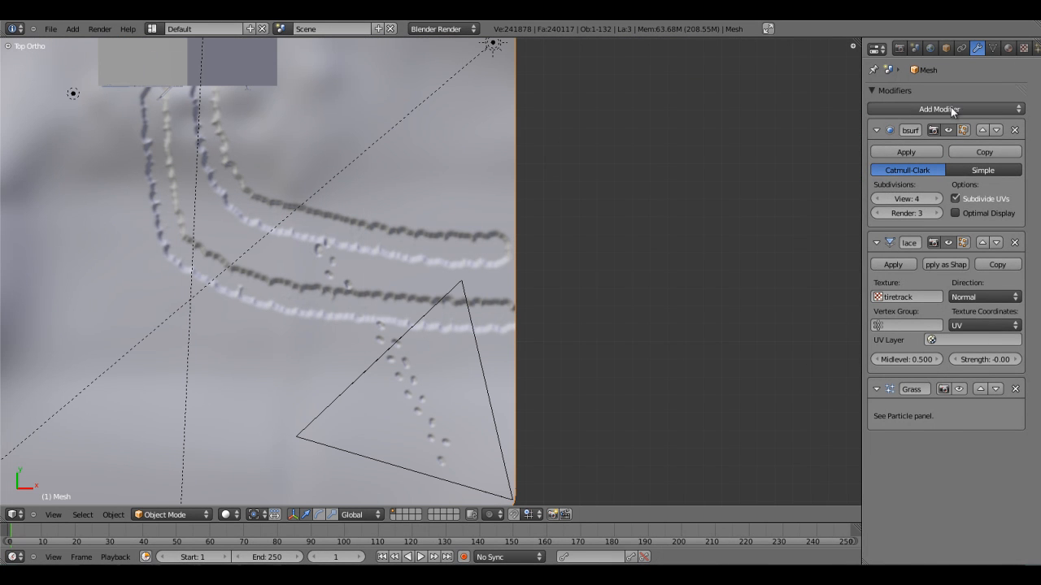
- Add a new texture in the fourth slot of the Snow Material, disabled for the material
click(1008, 48)
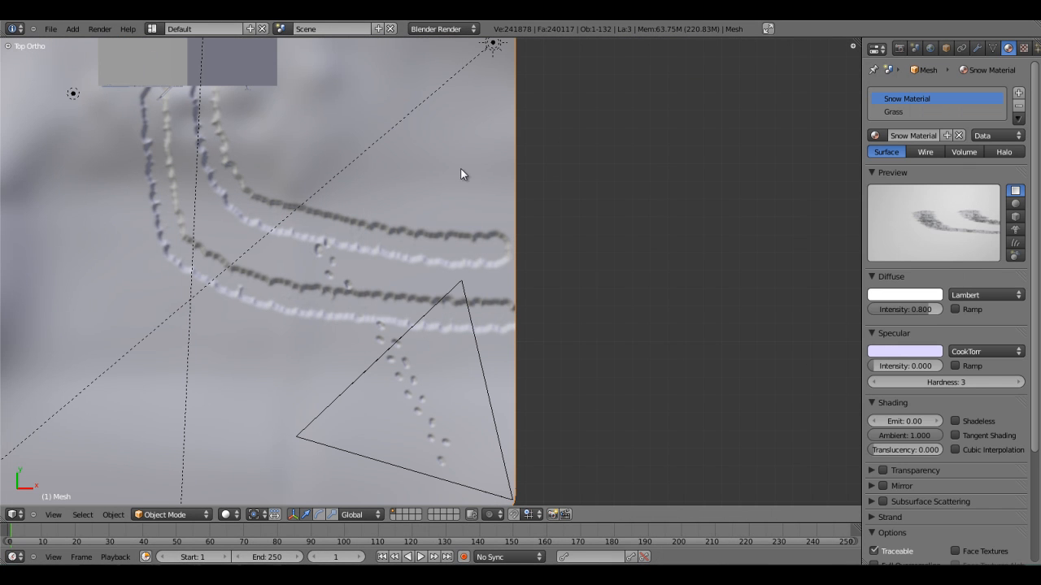
click(1023, 48)
click(919, 137)
click(935, 170)
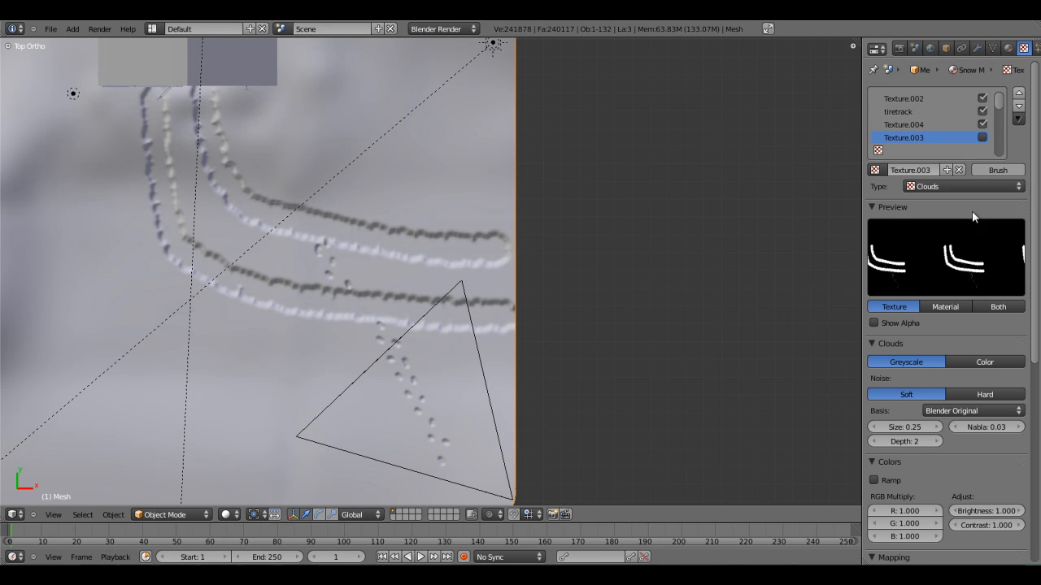
- Set the new texture's type to Image or Movie and load SoilBeach0087_1_L.jpg from the downloaded textures folder
click(951, 185)
click(945, 272)
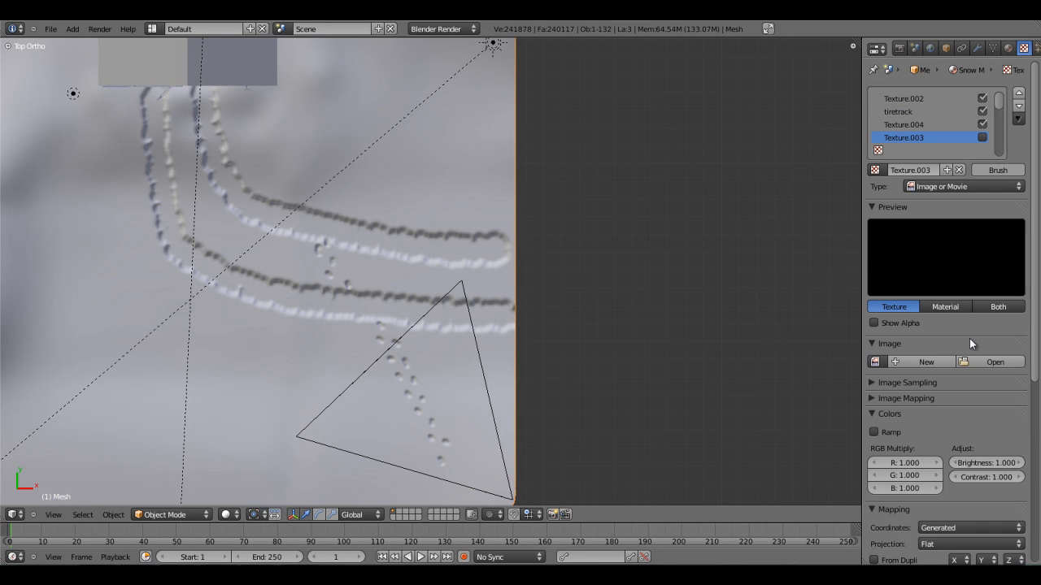
click(999, 361)
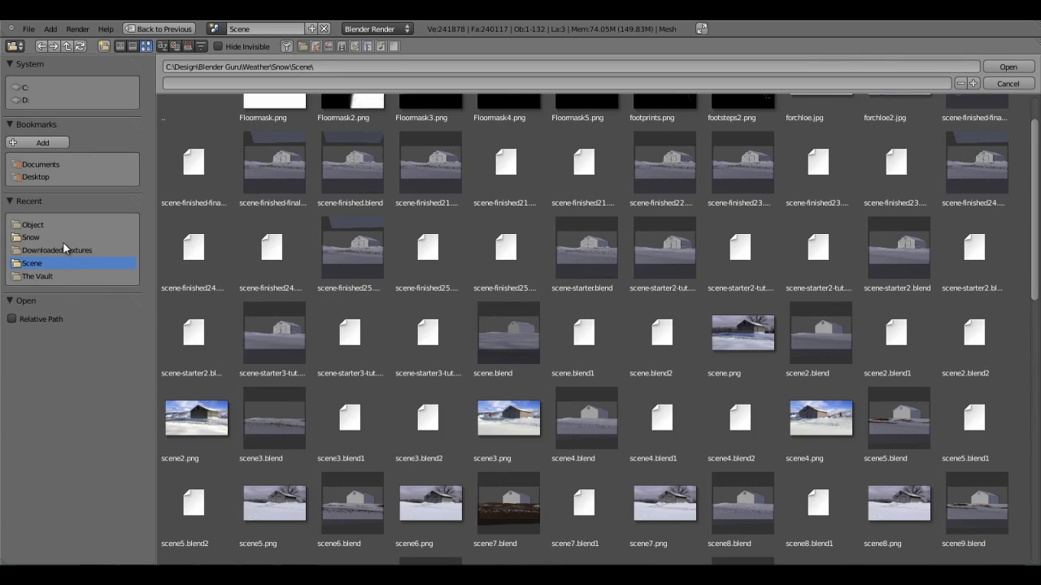
click(58, 250)
click(528, 474)
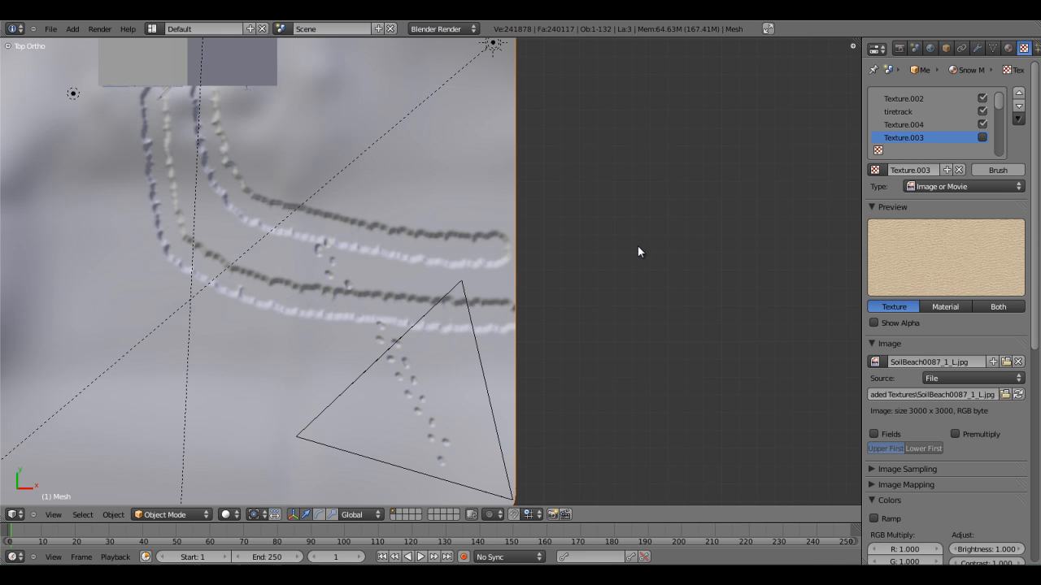
- Examine the sand texture's mapping and influence settings and the ground's tracks from above
scroll(638, 245, down, 2)
shift+middle_drag(427, 287, 597, 267)
scroll(470, 305, up, 4)
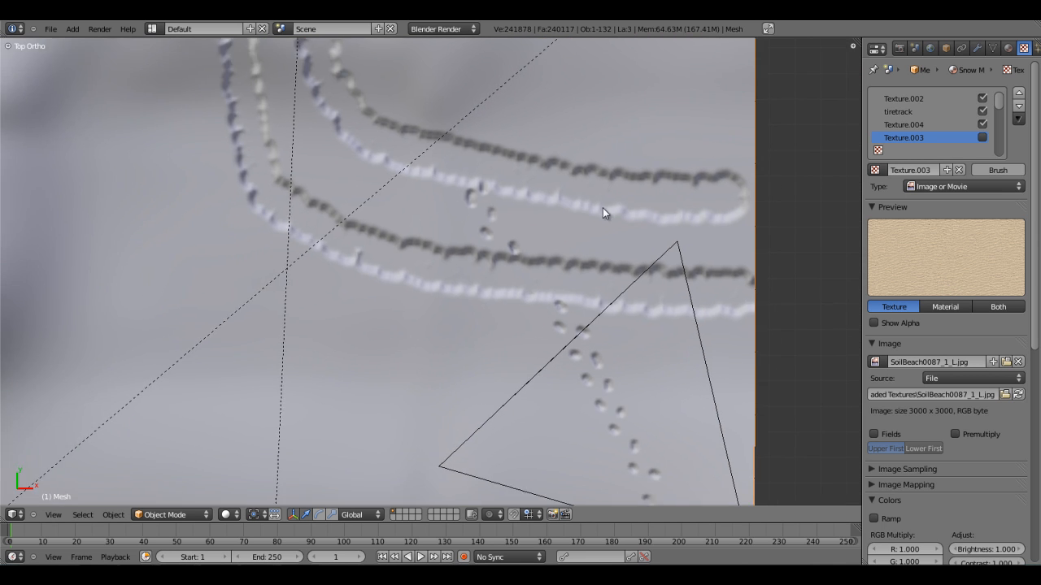
shift+middle_drag(602, 213, 613, 152)
scroll(1000, 352, down, 10)
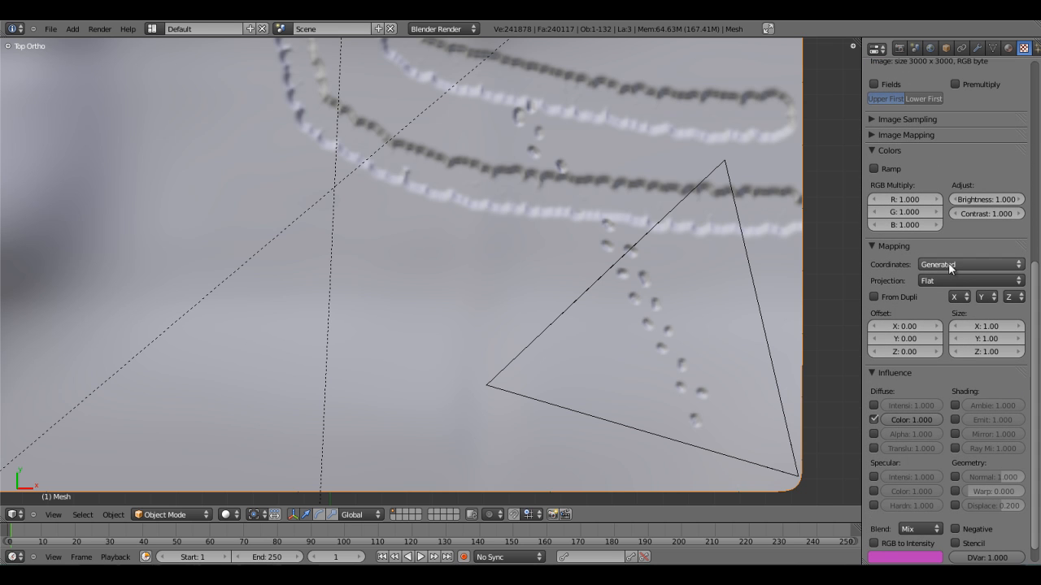
drag(1038, 410, 1038, 153)
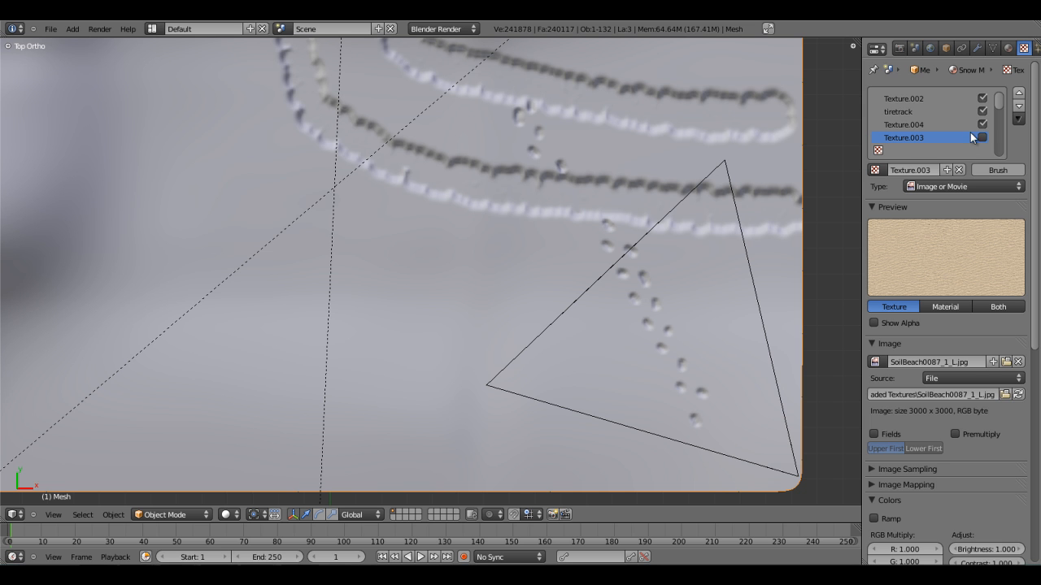
scroll(555, 276, down, 4)
scroll(525, 249, up, 6)
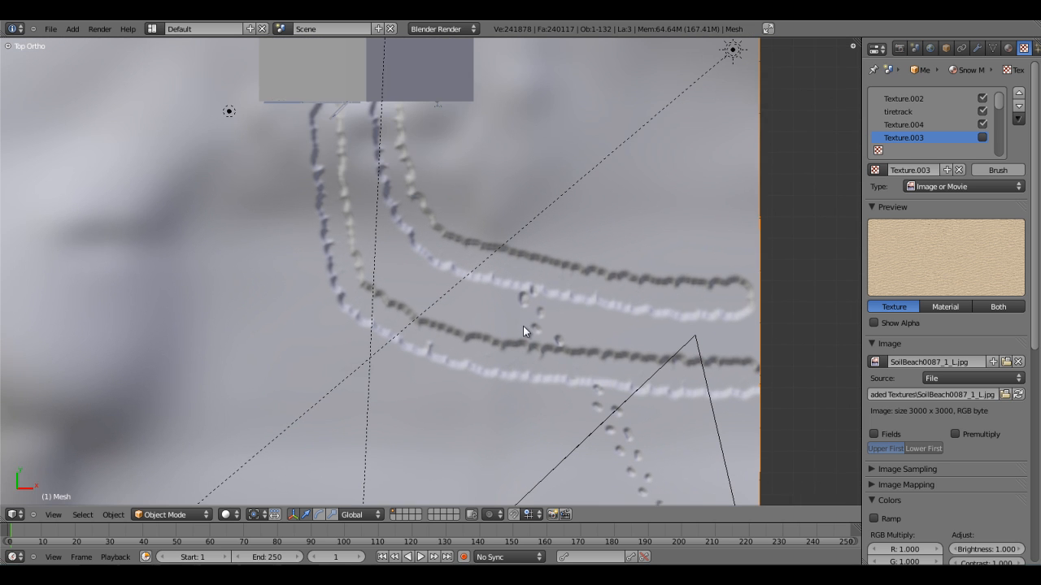
- Check the ground's existing Displace modifier and open the sand texture's name for editing
click(977, 48)
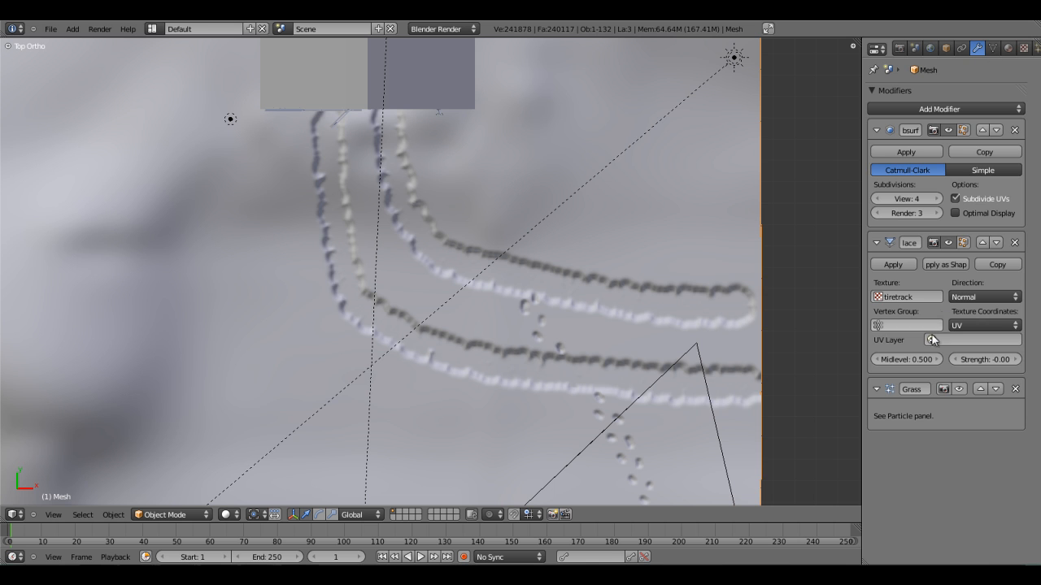
click(1024, 48)
click(931, 170)
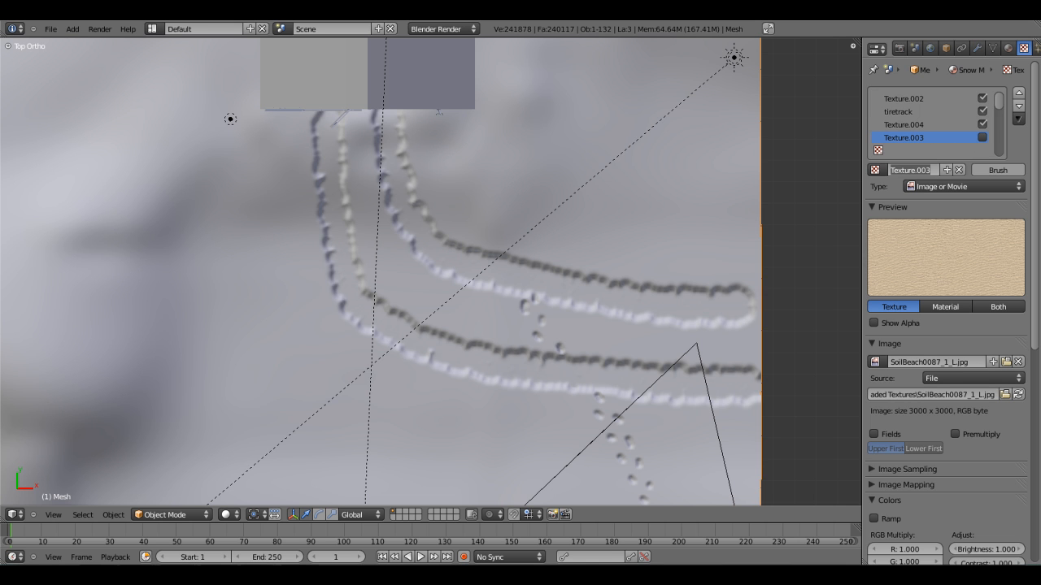
- Add a second Displace modifier to the ground and move it above the Grass particle system
click(978, 49)
click(963, 108)
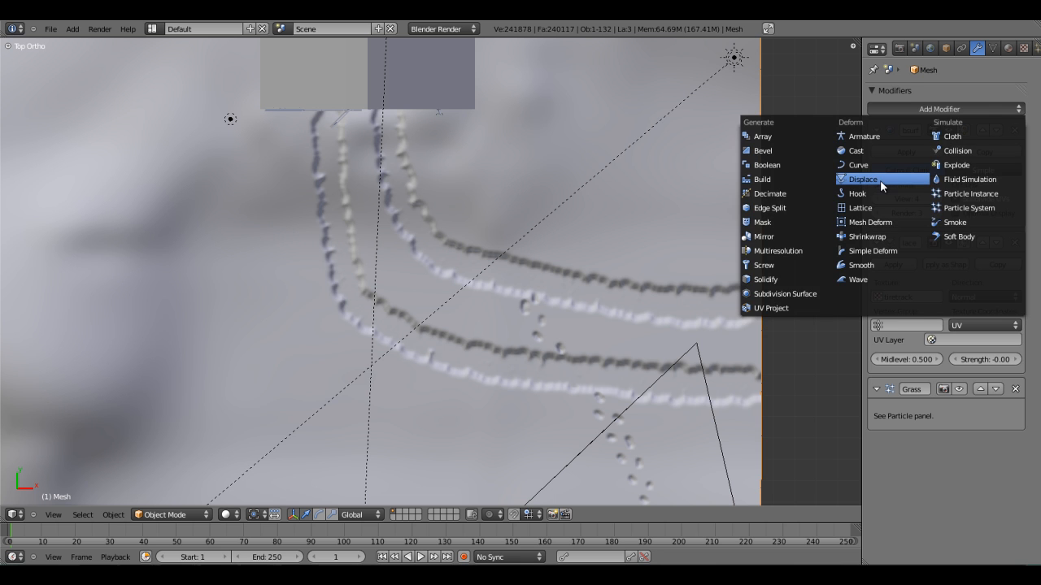
key(Return)
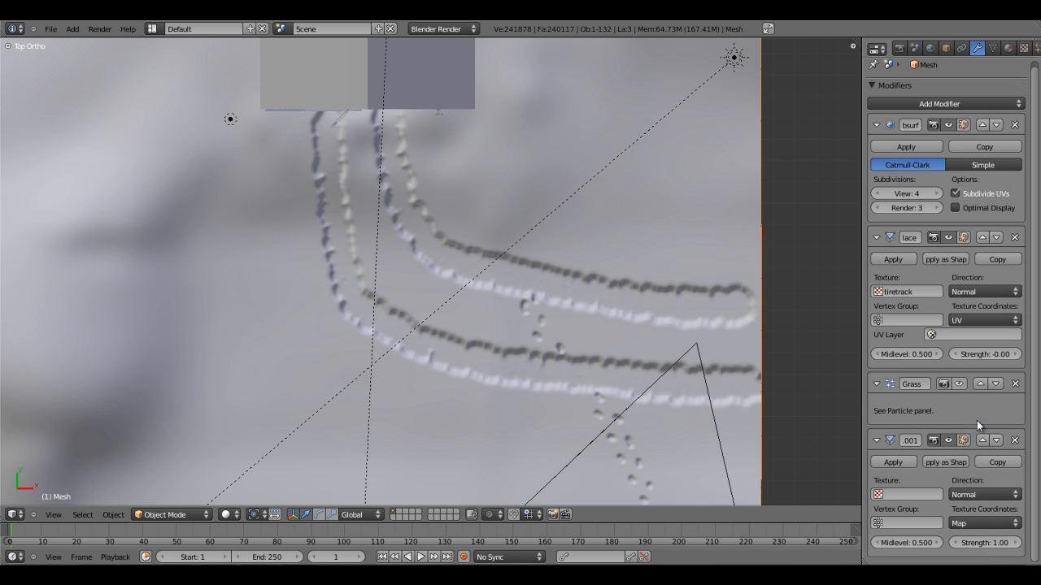
click(980, 439)
click(909, 434)
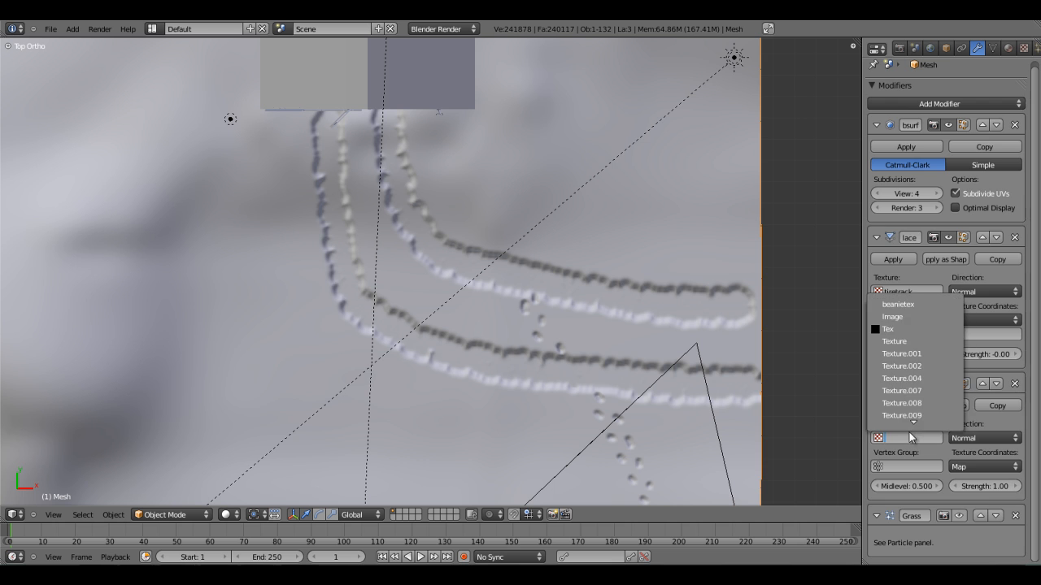
key(Escape)
key(a)
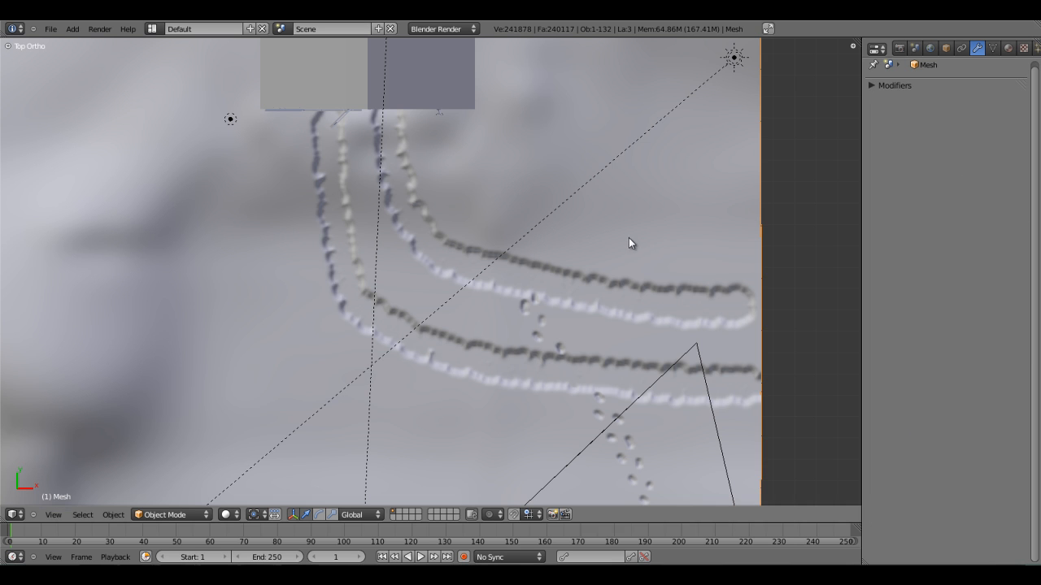
- Assign the wavy texture to the ground's second Displace modifier
click(872, 90)
click(912, 444)
text(wa)
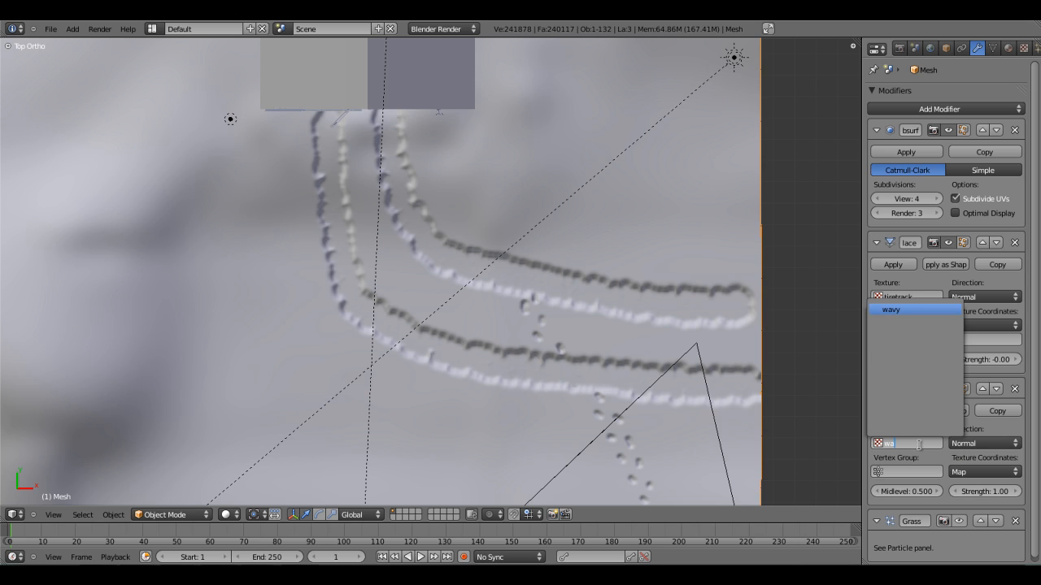
click(909, 309)
mouse_move(569, 358)
middle_down()
mouse_move(526, 371)
mouse_move(410, 282)
mouse_move(412, 204)
middle_up()
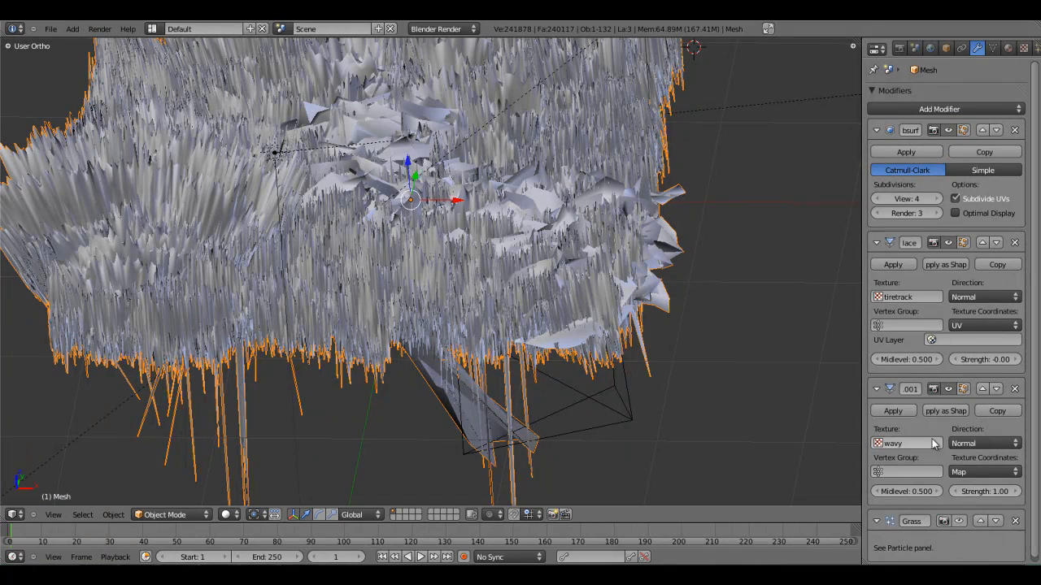
- Set the wavy Displace modifier's strength to 0.01
click(987, 493)
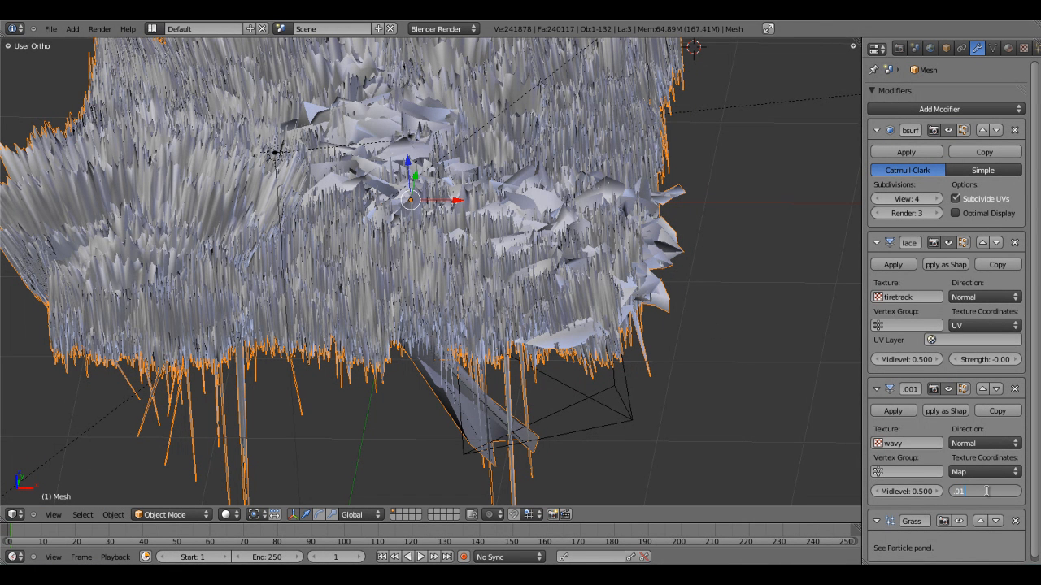
text(.01)
key(Return)
middle_drag(413, 368, 336, 379)
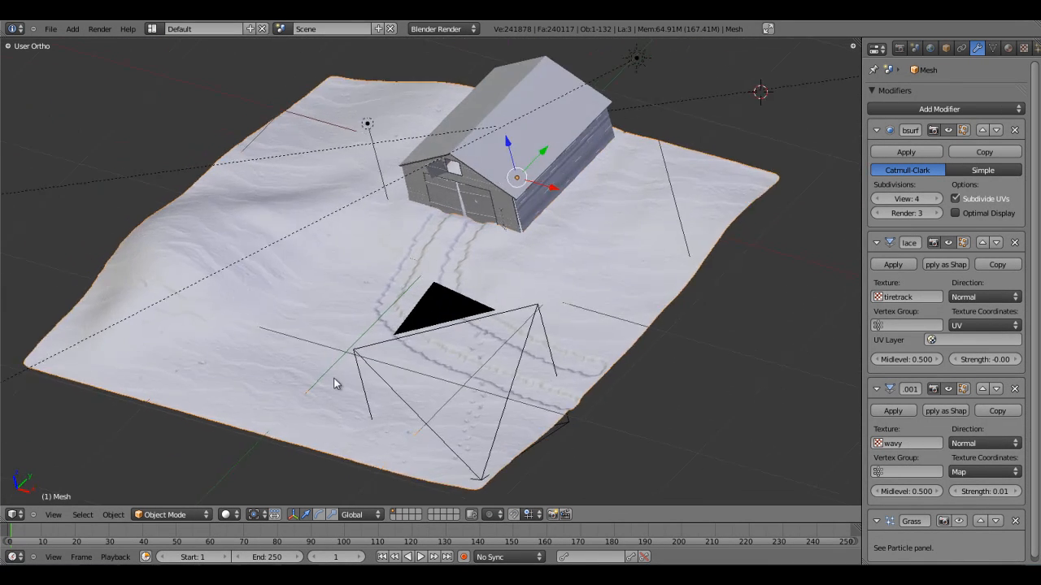
scroll(352, 349, up, 3)
- Set the wavy Displace modifier's texture coordinates to UV and check the ground through the camera
click(980, 471)
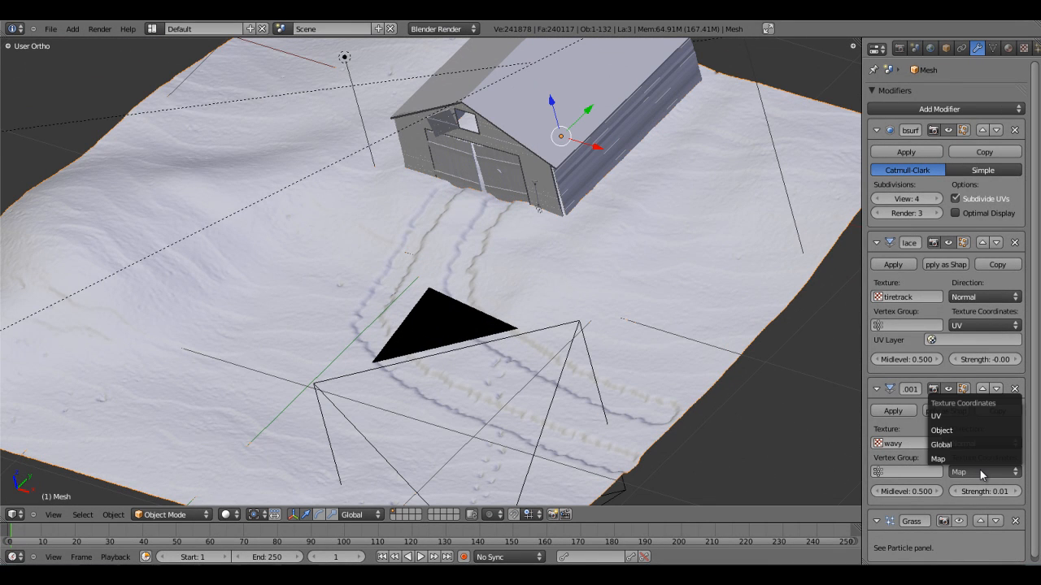
click(955, 415)
middle_drag(527, 380, 433, 320)
shift+middle_drag(433, 320, 474, 288)
scroll(457, 274, up, 3)
key(KP_0)
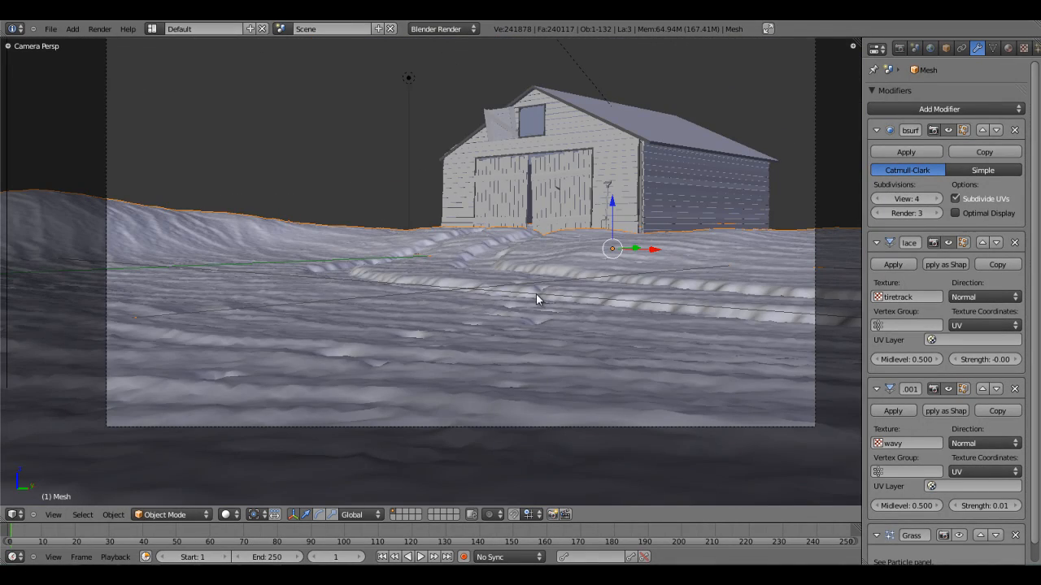
- Examine the wind ripples around the barn, tracks and hill in perspective and from directly above
middle_drag(560, 228, 530, 270)
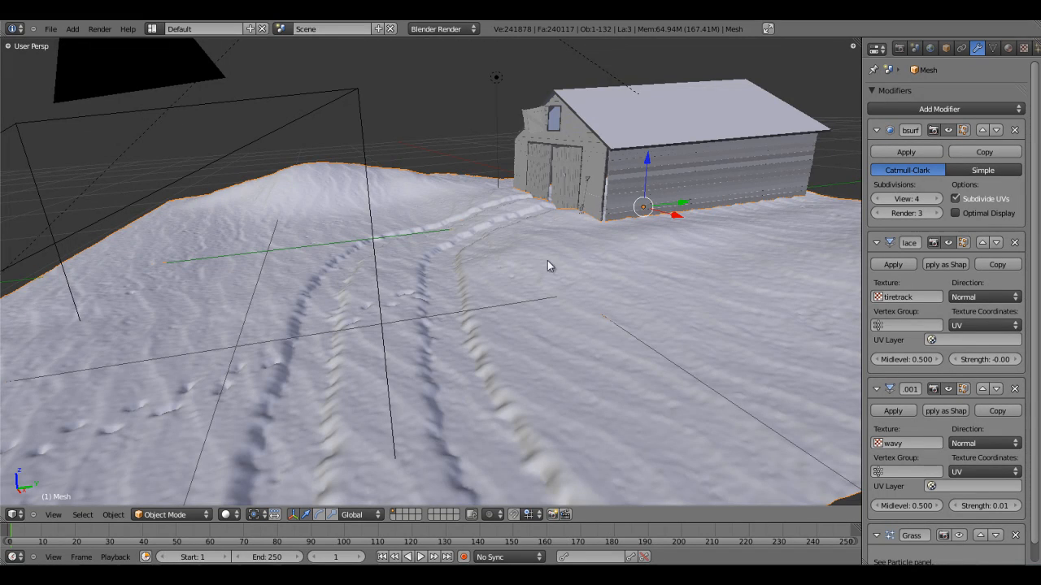
middle_drag(319, 174, 472, 275)
scroll(472, 275, up, 2)
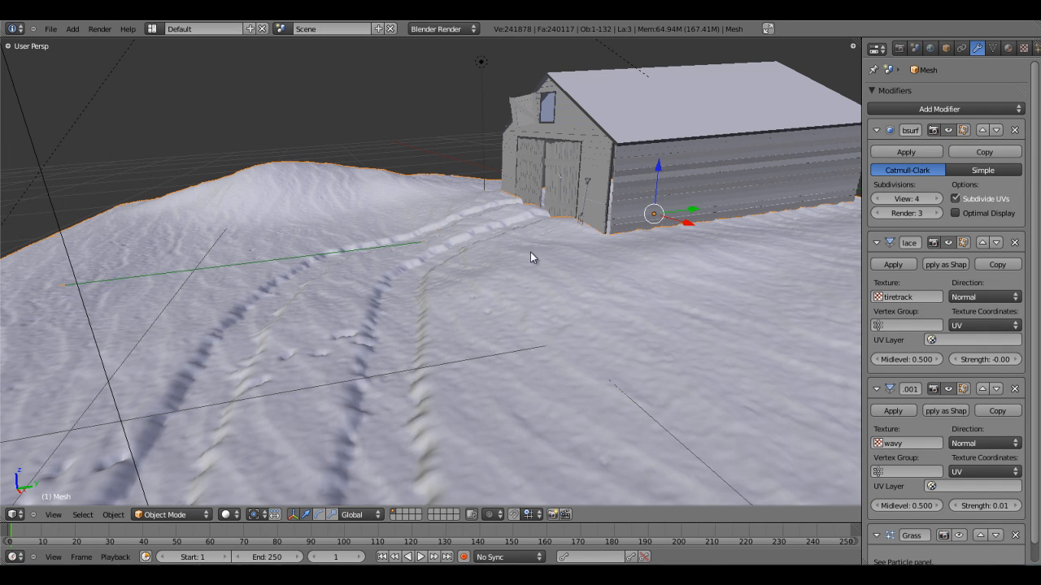
middle_drag(321, 193, 467, 273)
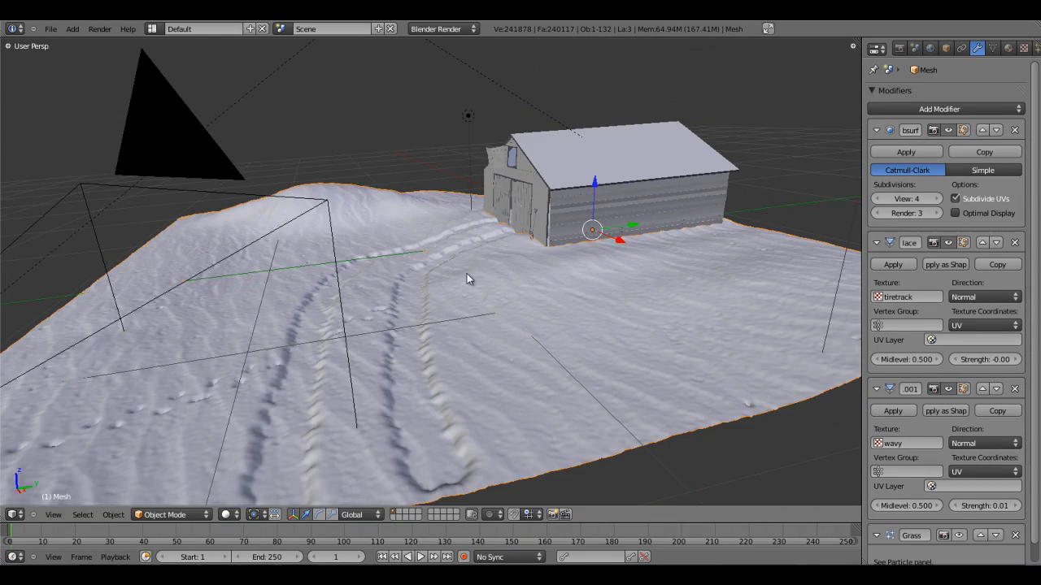
key(KP_7)
scroll(466, 274, up, 1)
scroll(466, 273, down, 1)
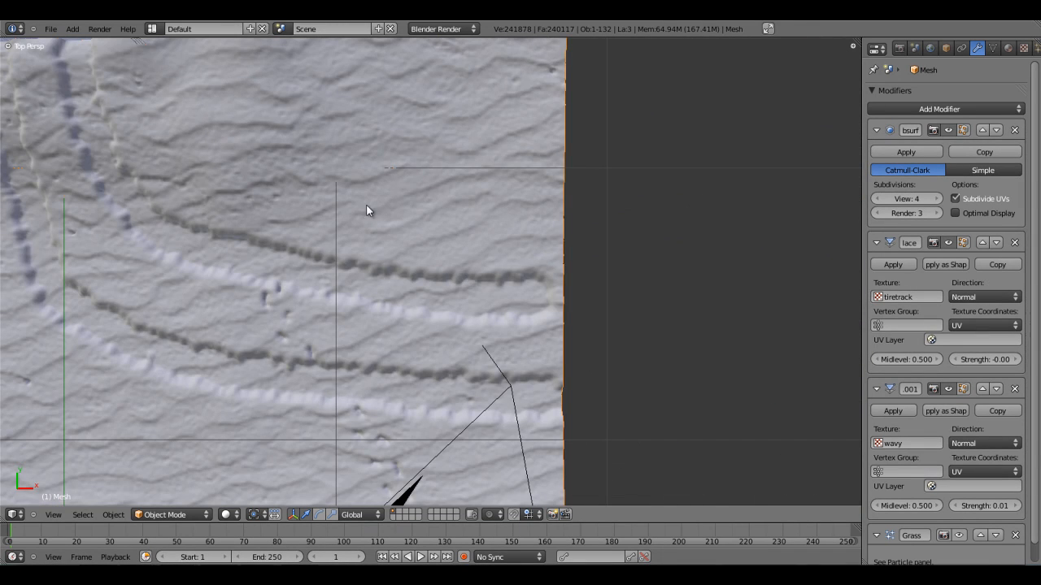
scroll(366, 207, down, 2)
shift+middle_drag(330, 160, 509, 323)
key(KP_5)
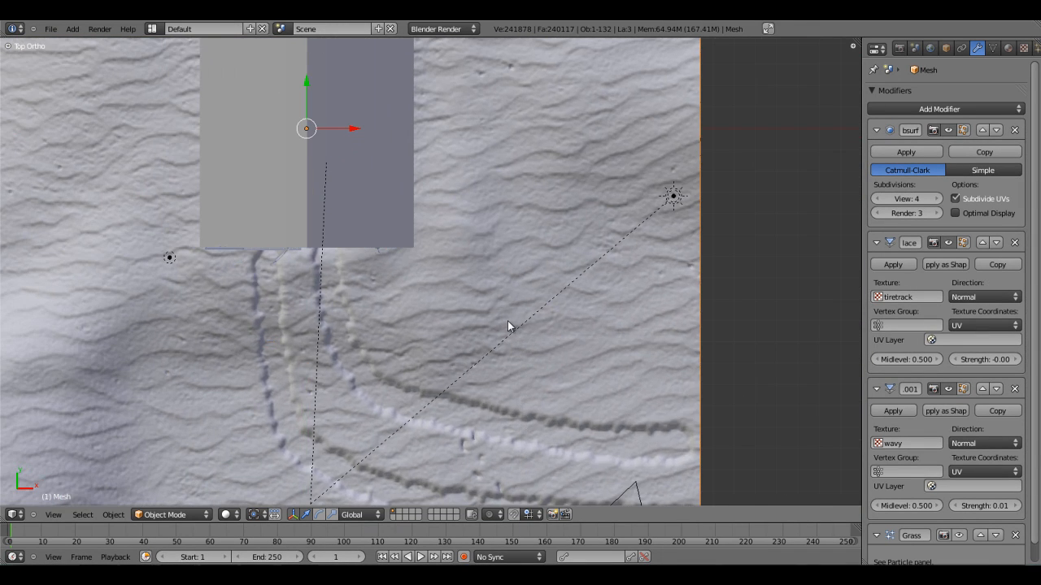
scroll(508, 320, down, 4)
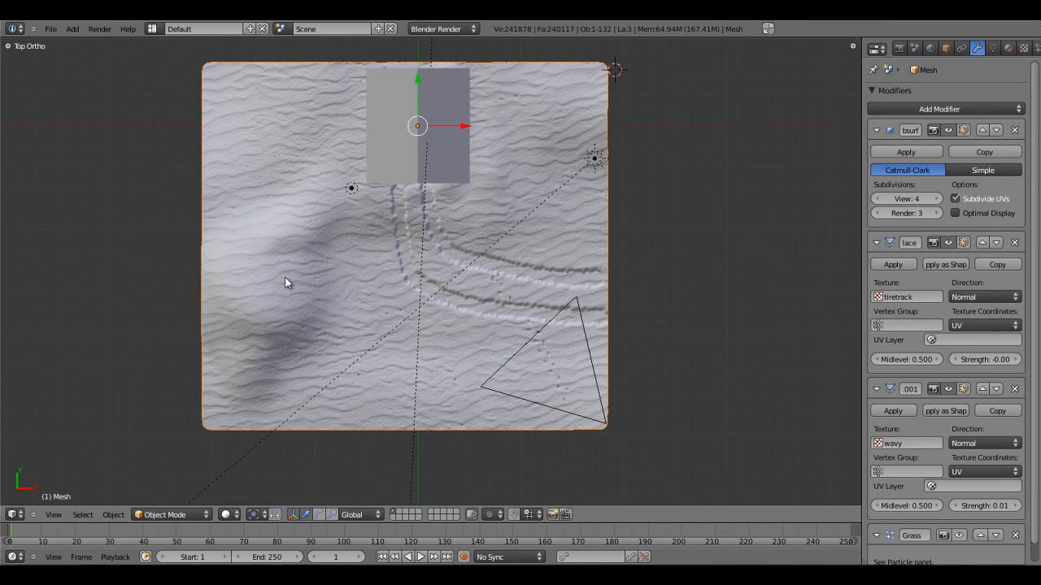
scroll(459, 263, up, 1)
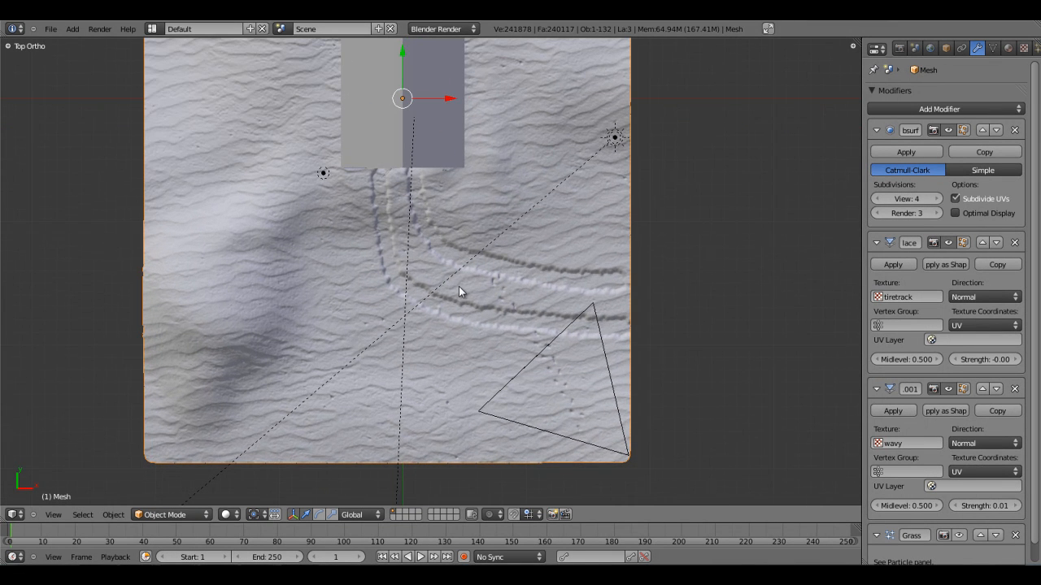
- Put the ground in Weight Paint mode and set the Mix brush size to 142
click(182, 515)
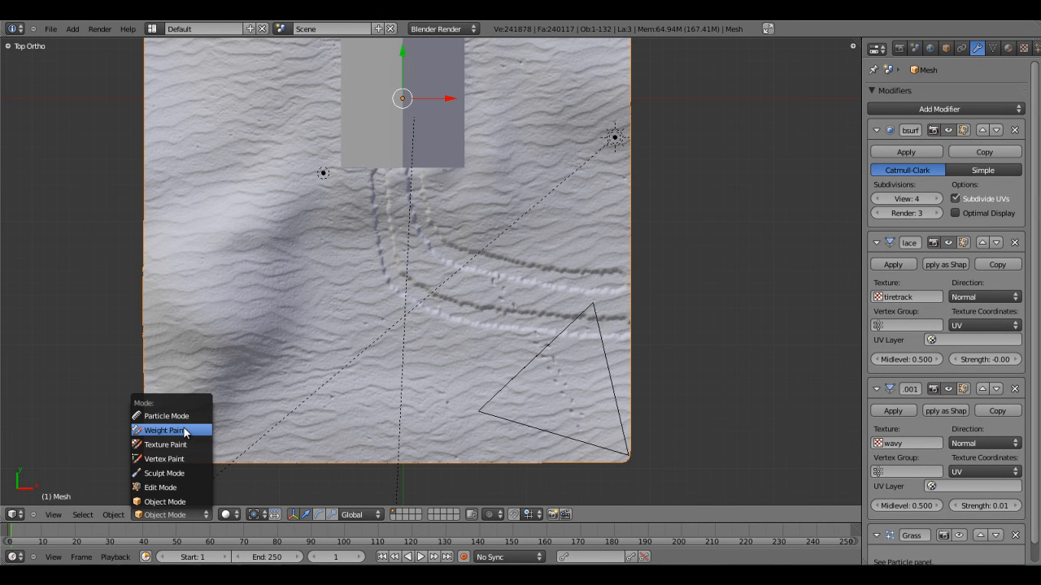
key(Return)
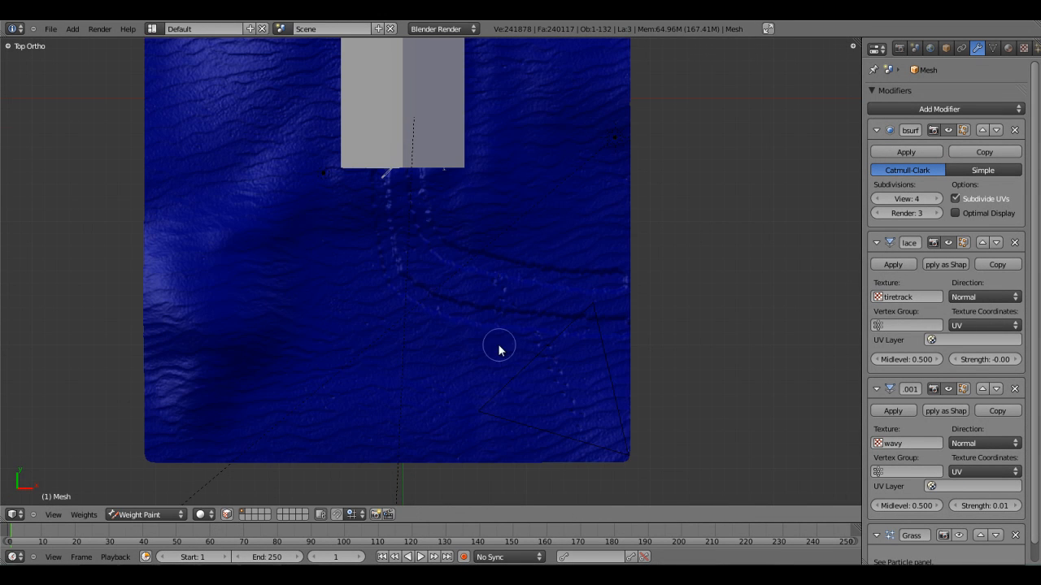
scroll(486, 356, down, 2)
key(t)
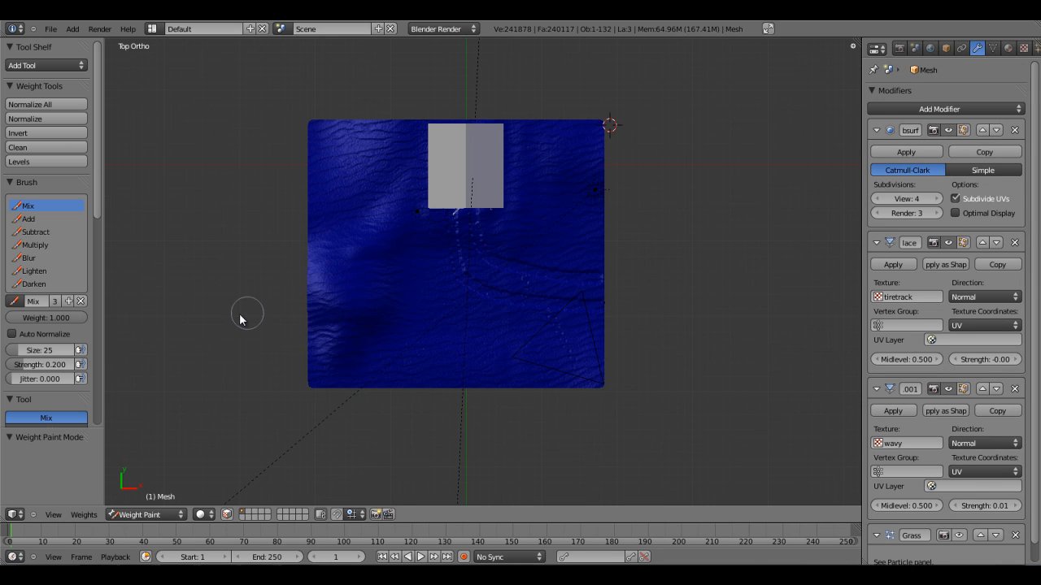
scroll(97, 204, down, 4)
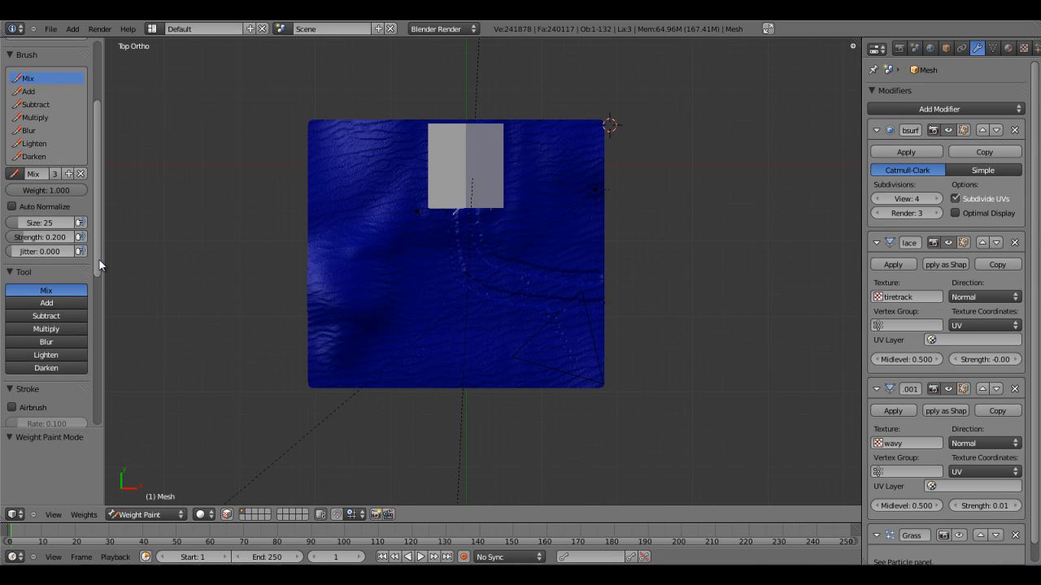
scroll(102, 238, up, 3)
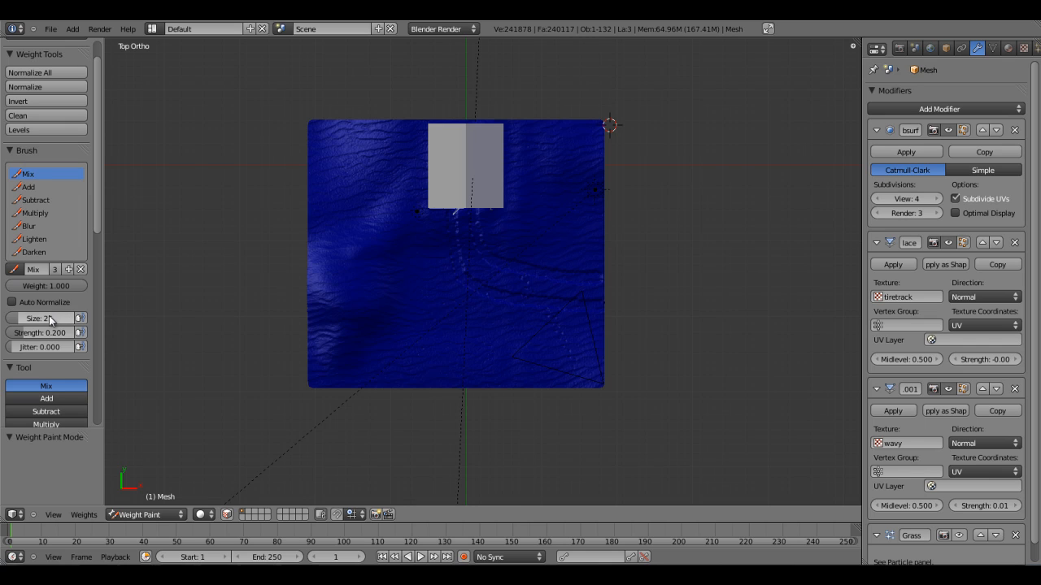
drag(48, 316, 96, 320)
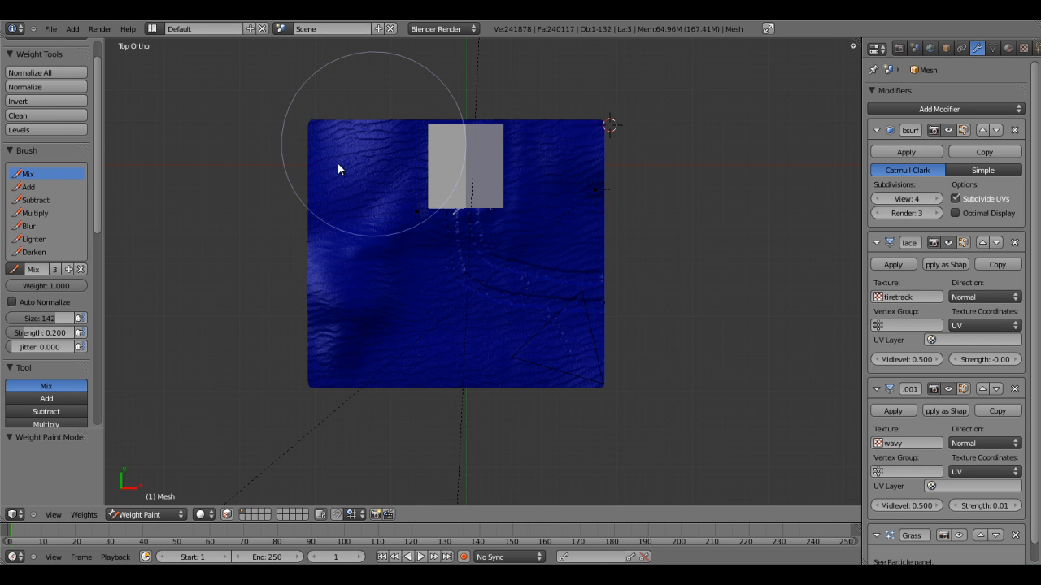
- Paint weight over the hill side of the ground, hiding the subdivision modifier in the viewport while painting
drag(344, 195, 345, 212)
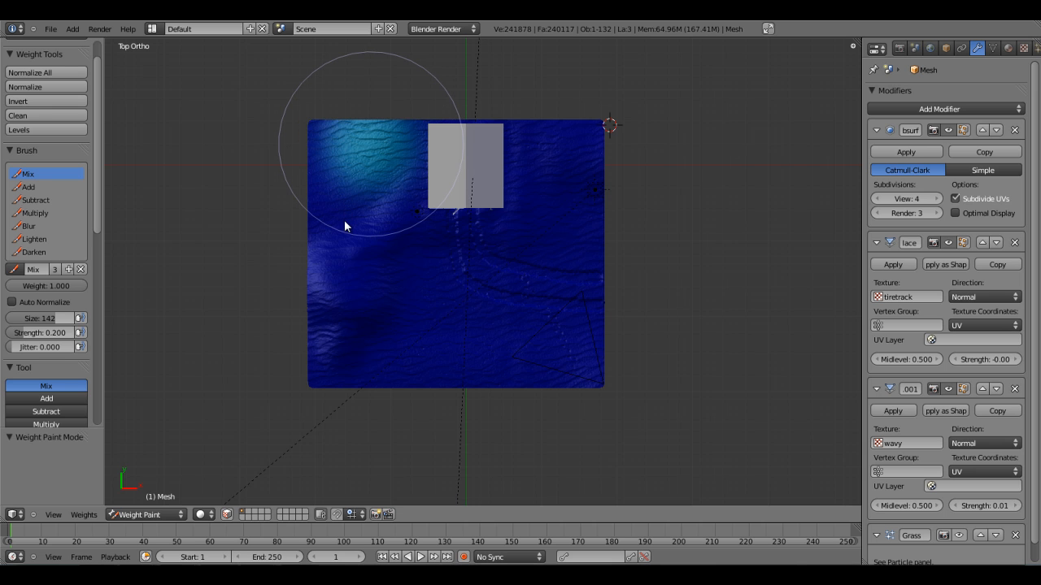
drag(371, 144, 344, 196)
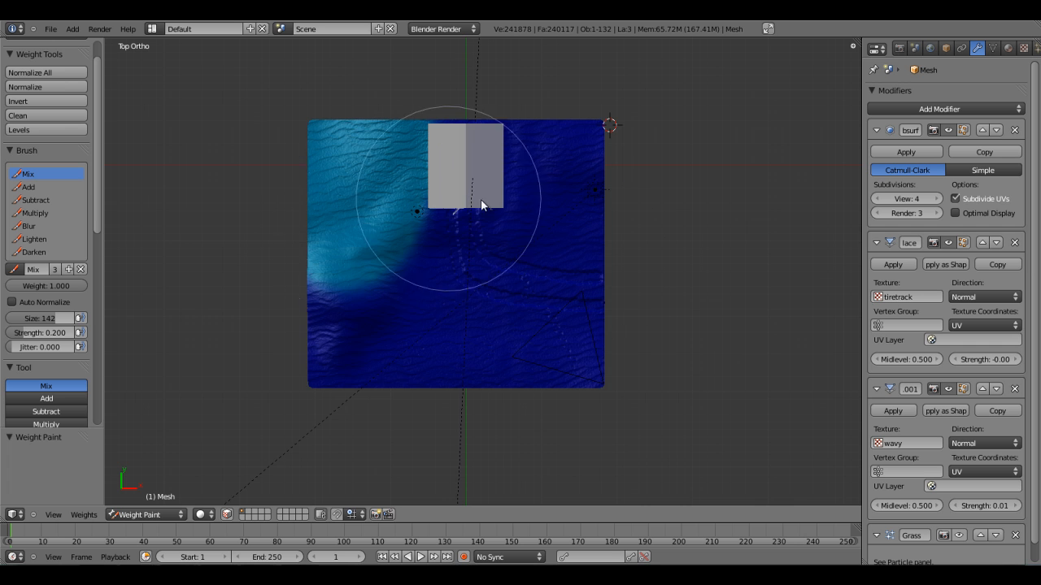
scroll(414, 305, up, 2)
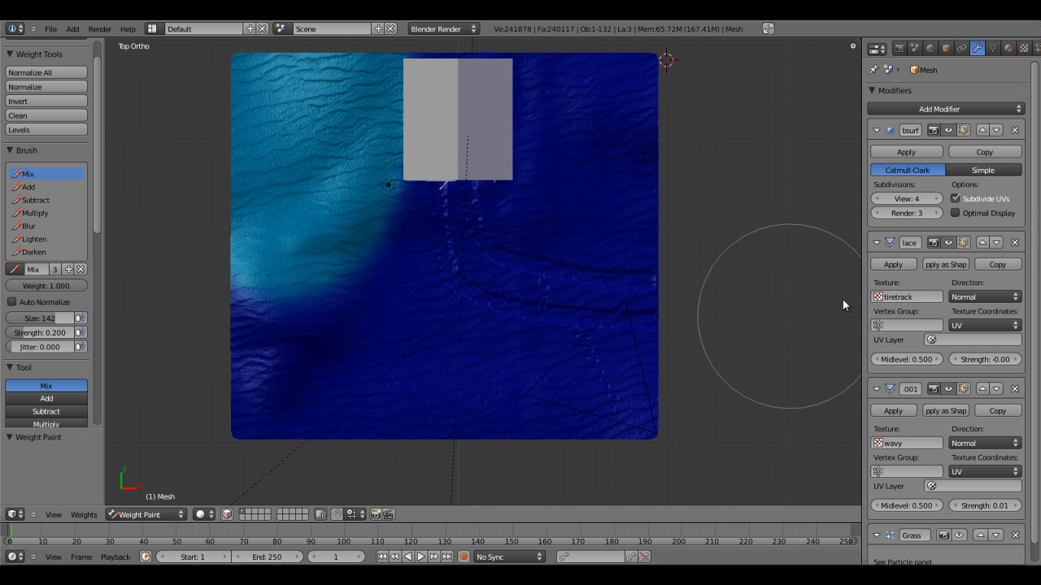
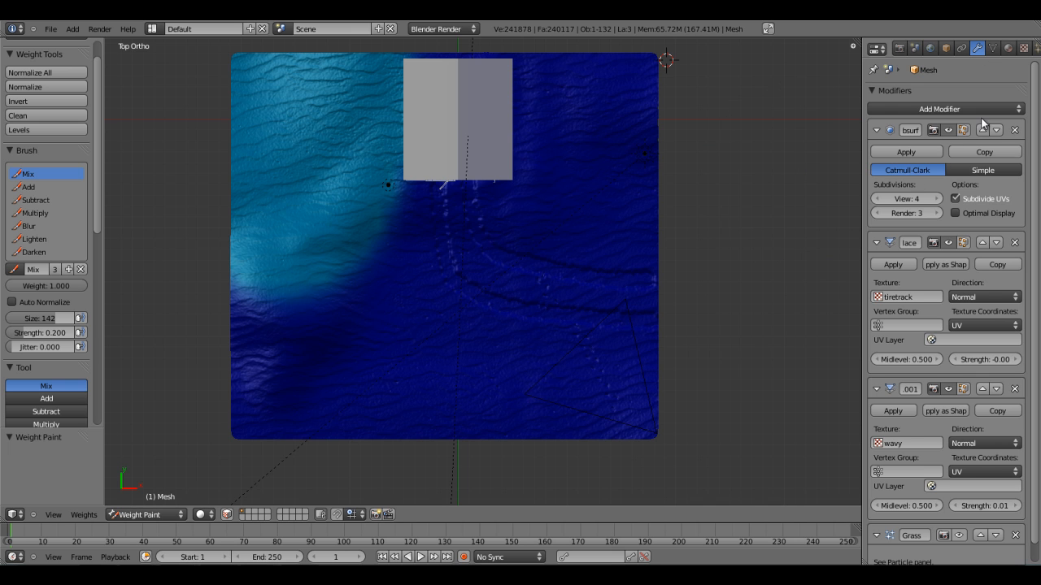
click(948, 129)
mouse_move(362, 118)
mouse_down()
mouse_move(325, 112)
mouse_move(454, 97)
mouse_up()
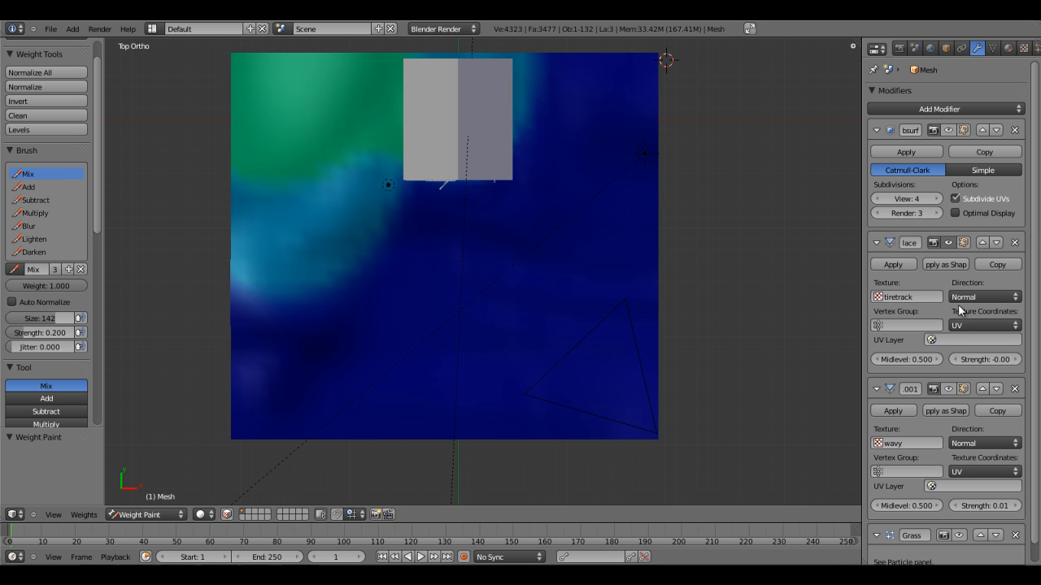
scroll(1038, 264, down, 1)
mouse_move(388, 229)
mouse_down()
mouse_move(339, 202)
mouse_move(266, 375)
mouse_move(246, 375)
mouse_move(166, 303)
mouse_up()
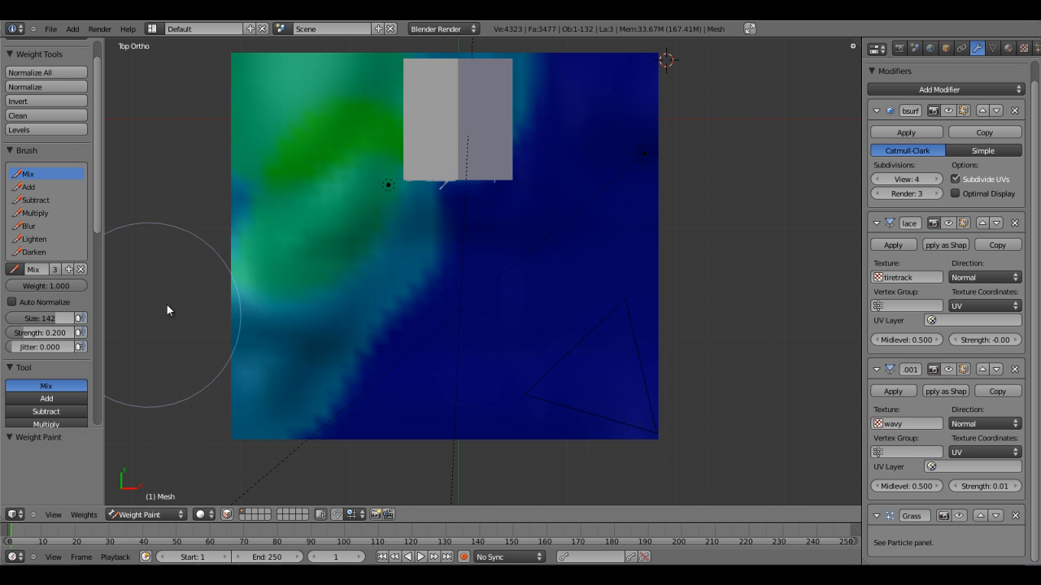
- Raise the brush strength to 1.000 and cover the whole ground with full weight
scroll(469, 256, down, 7)
mouse_move(491, 255)
mouse_down()
mouse_move(458, 253)
mouse_move(520, 282)
mouse_move(443, 281)
mouse_up()
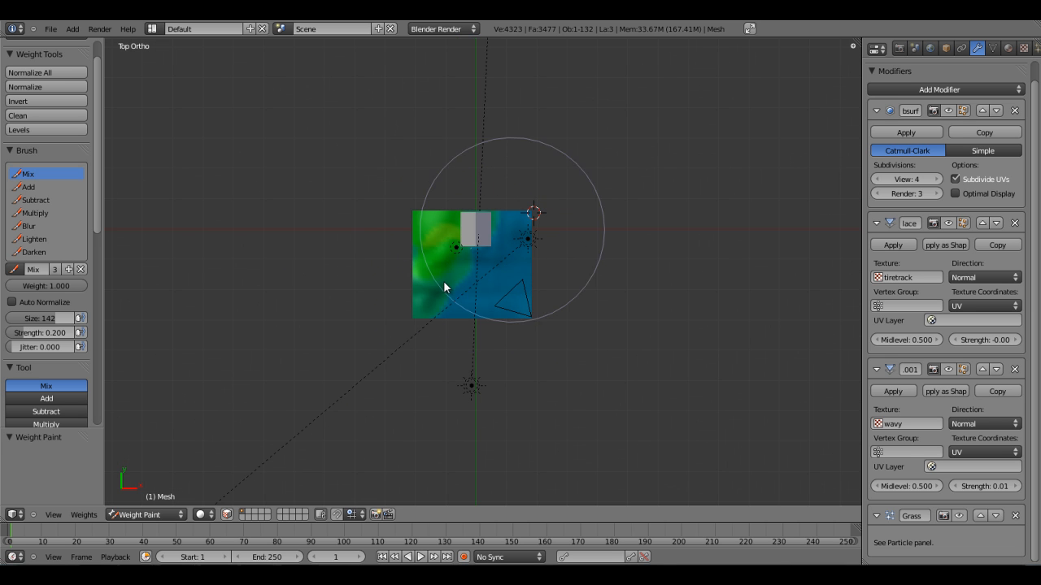
drag(51, 336, 131, 334)
mouse_move(540, 247)
mouse_down()
mouse_move(450, 249)
mouse_move(513, 305)
mouse_up()
scroll(470, 267, up, 3)
scroll(469, 266, up, 6)
scroll(408, 286, down, 2)
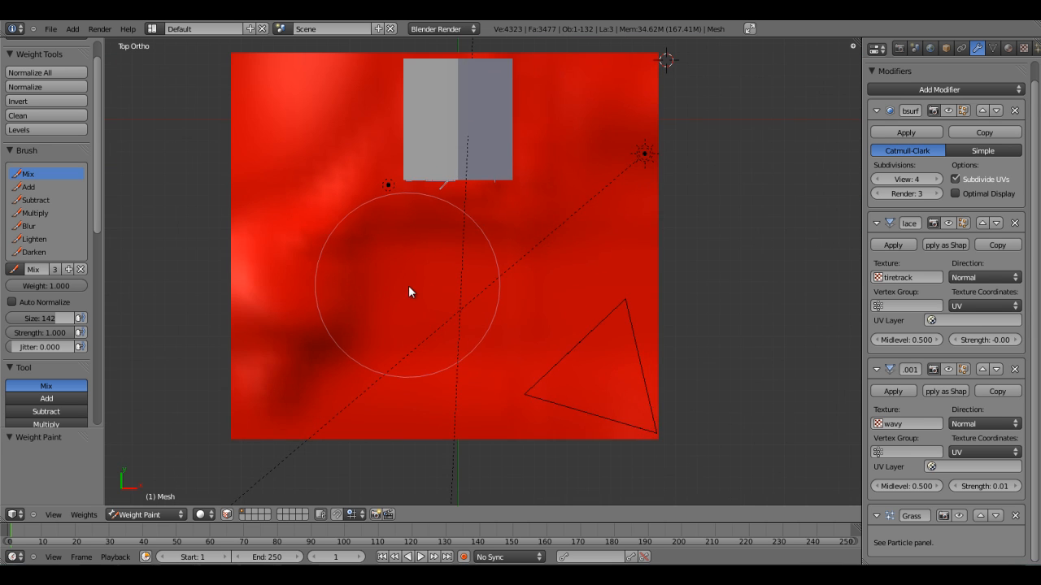
- Show the subdivision modifier in the viewport again and inspect the ripples on the hill
shift+middle_drag(408, 285, 561, 263)
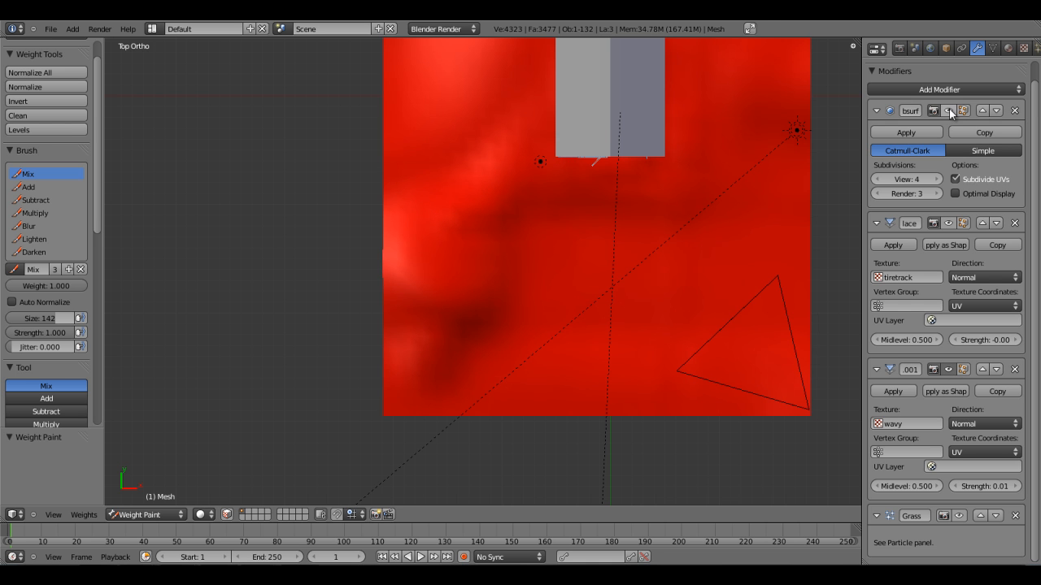
scroll(455, 269, up, 2)
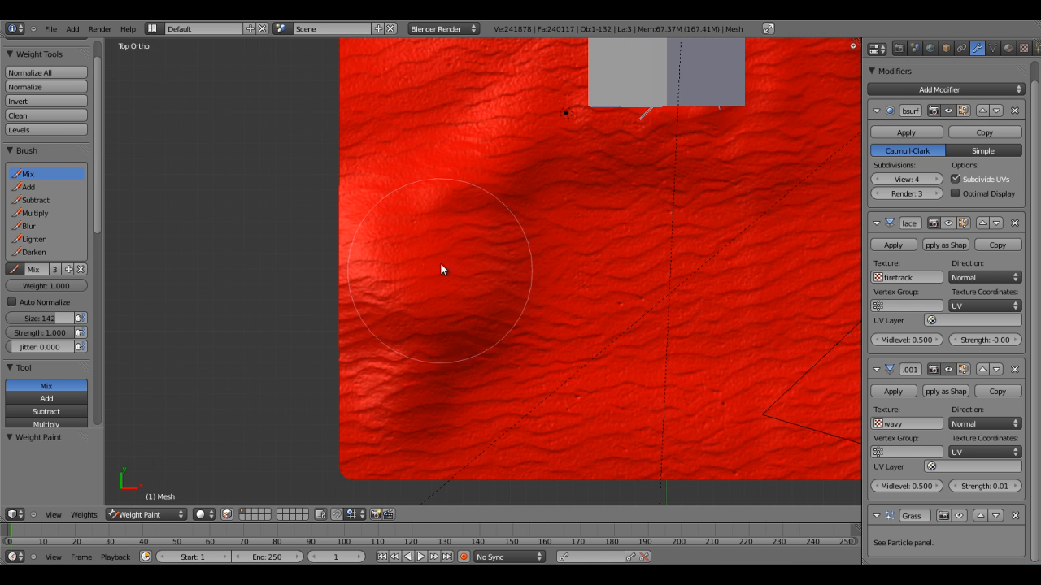
middle_drag(481, 307, 467, 206)
middle_drag(491, 352, 474, 407)
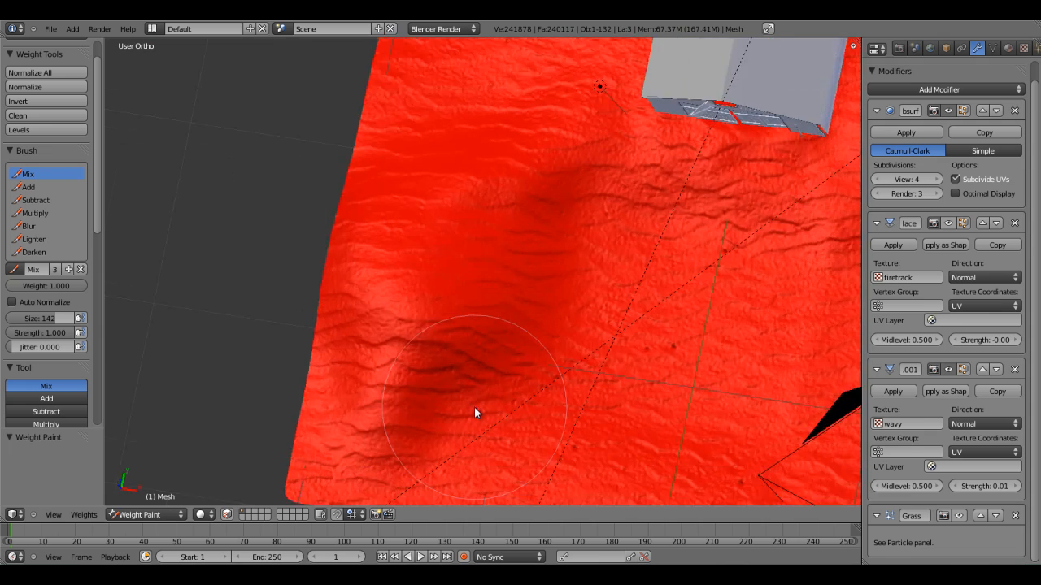
- Set the brush weight to 0.000 and paint a zero-weight patch on the hill
scroll(474, 407, up, 1)
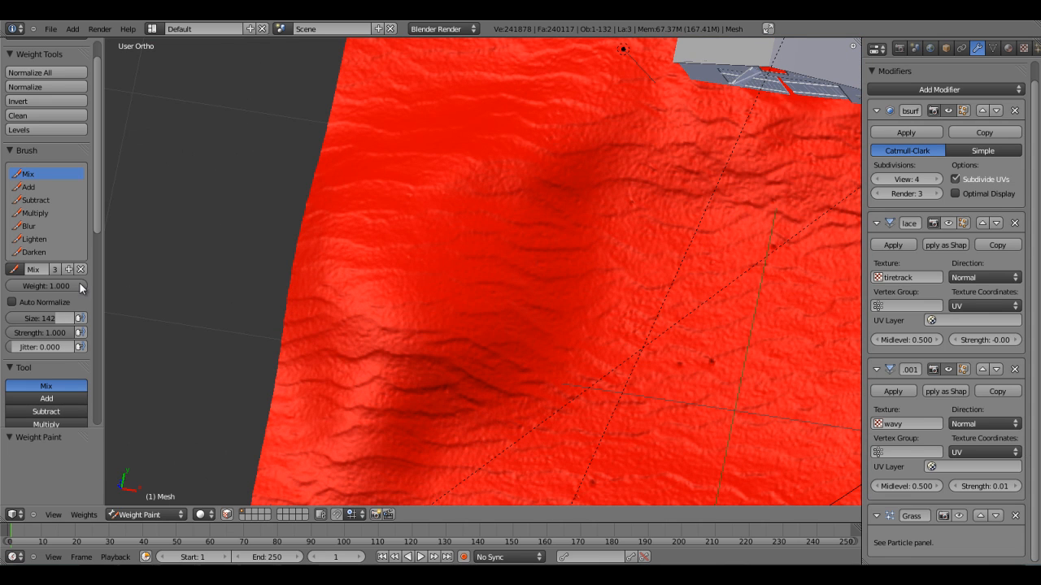
drag(79, 287, 26, 290)
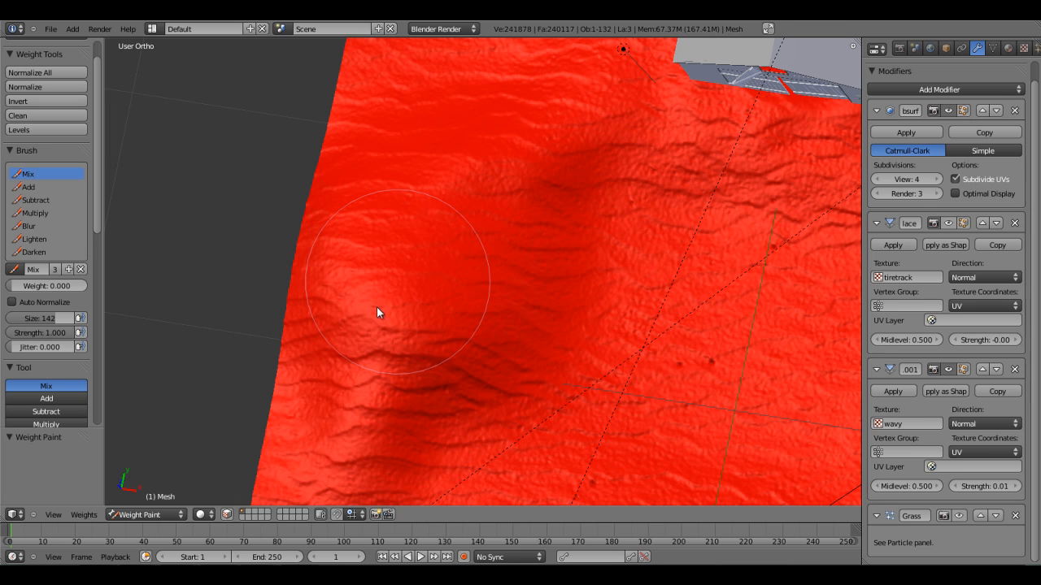
drag(390, 326, 402, 324)
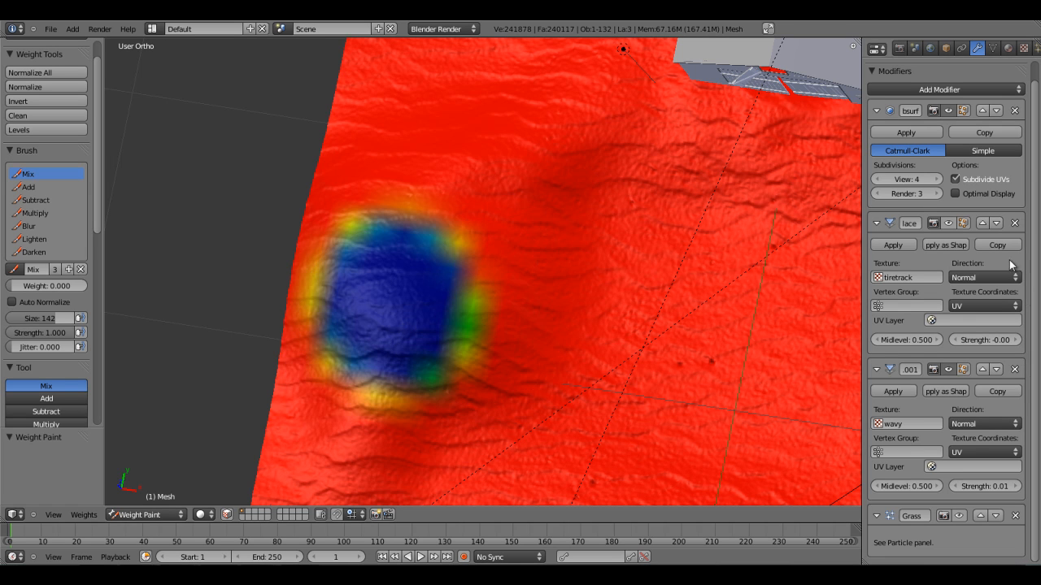
- Hide the subdivision modifier in the viewport, set the brush size to 83 and paint zero weight near the barn's front corner
click(948, 112)
mouse_move(618, 325)
middle_down()
mouse_move(587, 324)
mouse_move(441, 263)
mouse_move(335, 381)
mouse_move(347, 334)
mouse_move(466, 316)
mouse_move(326, 349)
middle_up()
scroll(347, 334, up, 2)
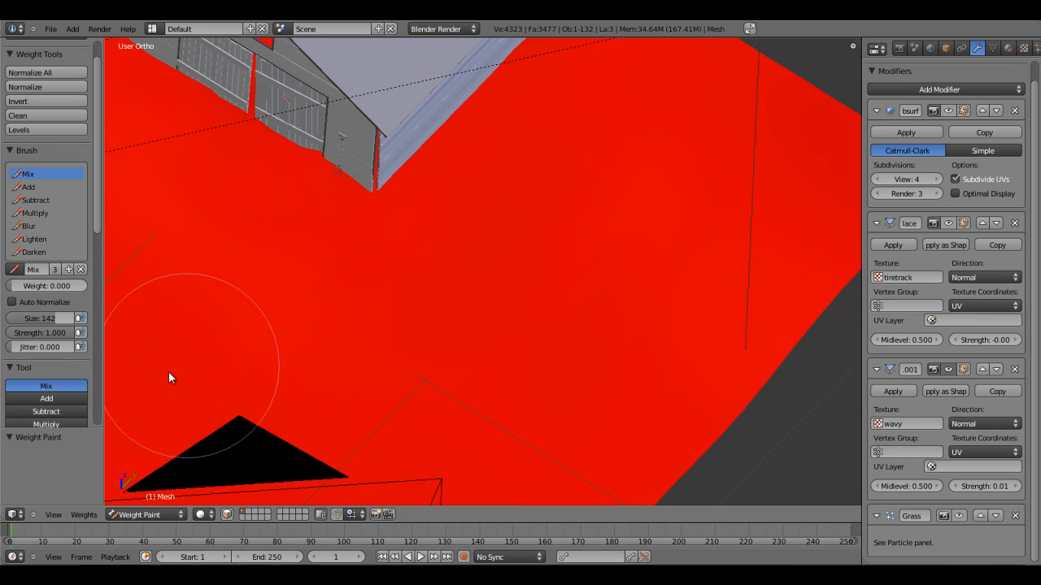
drag(47, 315, 27, 316)
mouse_move(466, 293)
mouse_down()
mouse_move(378, 251)
mouse_move(448, 309)
mouse_up()
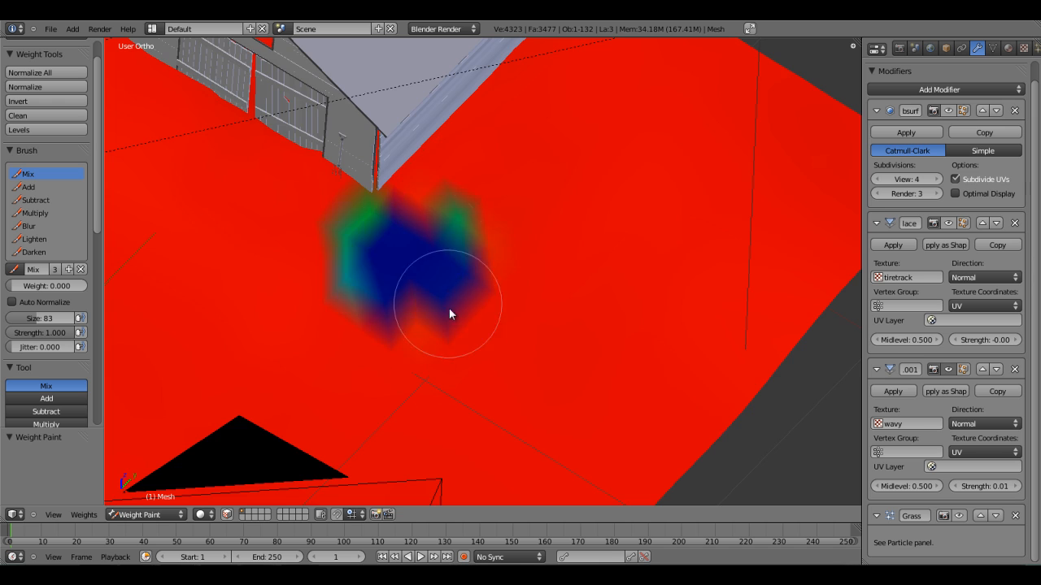
- Paint a large zero-weight patch over the corner of the ground beneath the camera
scroll(401, 363, down, 4)
middle_drag(401, 363, 464, 358)
mouse_move(463, 319)
middle_down()
mouse_move(389, 221)
mouse_move(472, 335)
mouse_move(386, 252)
mouse_move(339, 261)
middle_up()
click(201, 234)
middle_drag(348, 359, 510, 456)
middle_drag(483, 379, 493, 434)
mouse_move(493, 434)
mouse_down()
mouse_move(485, 402)
mouse_move(467, 408)
mouse_move(483, 407)
mouse_up()
scroll(485, 408, up, 3)
shift+middle_drag(501, 373, 524, 264)
middle_drag(529, 321, 542, 259)
scroll(524, 368, up, 3)
scroll(525, 374, down, 4)
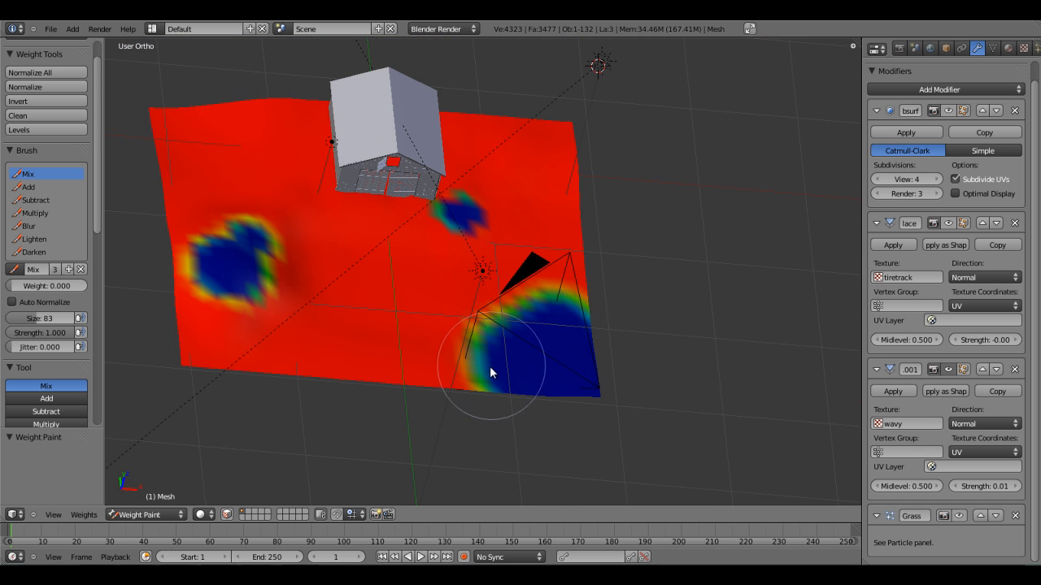
middle_drag(490, 367, 493, 360)
- Return the ground to Object Mode, hide the tool shelf and show the subdivision modifier in the viewport
click(134, 515)
click(134, 499)
scroll(451, 333, up, 3)
middle_drag(493, 312, 457, 257)
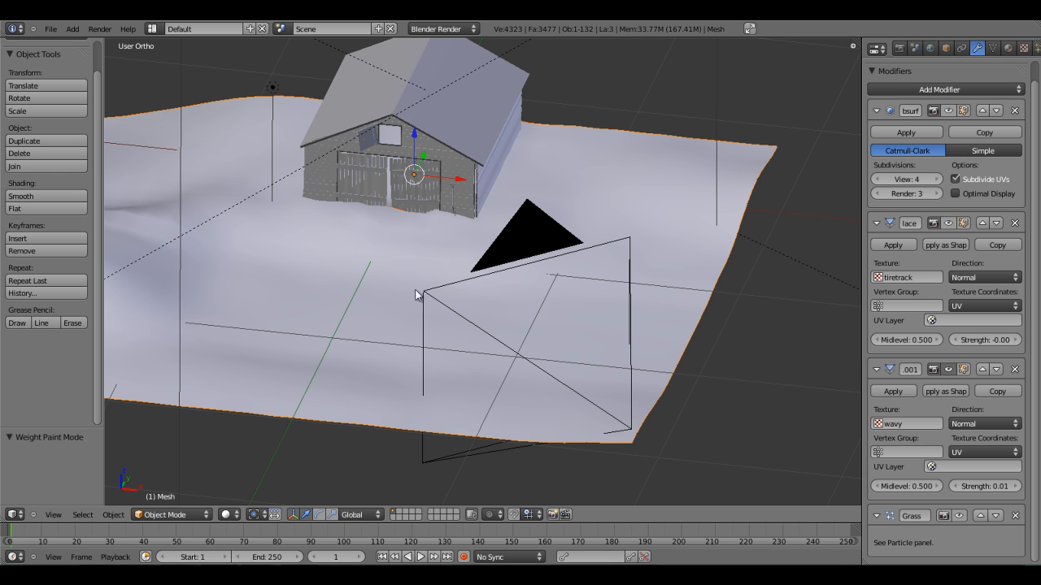
key(t)
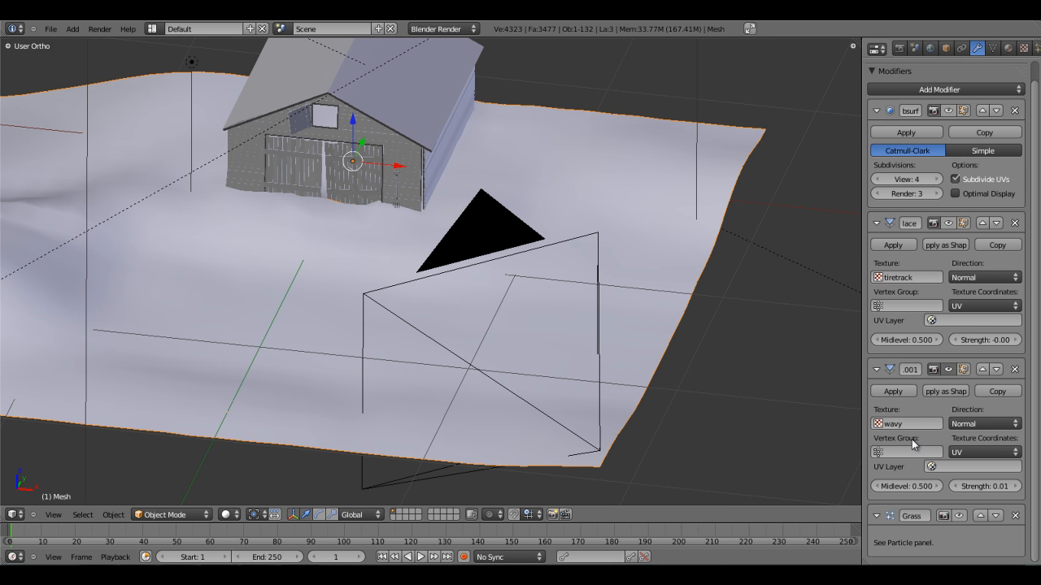
scroll(537, 337, down, 2)
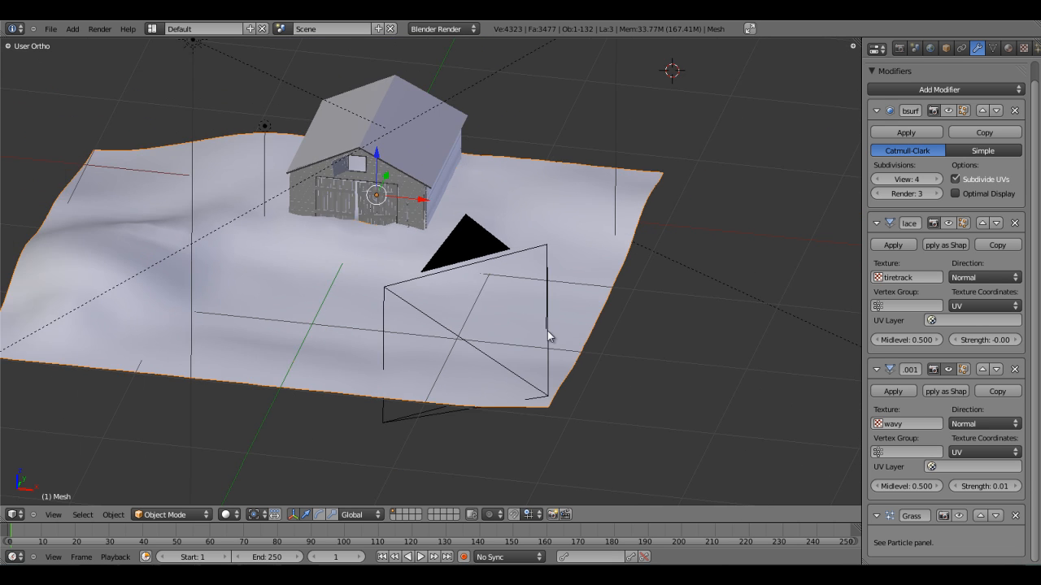
middle_drag(548, 335, 516, 341)
click(948, 111)
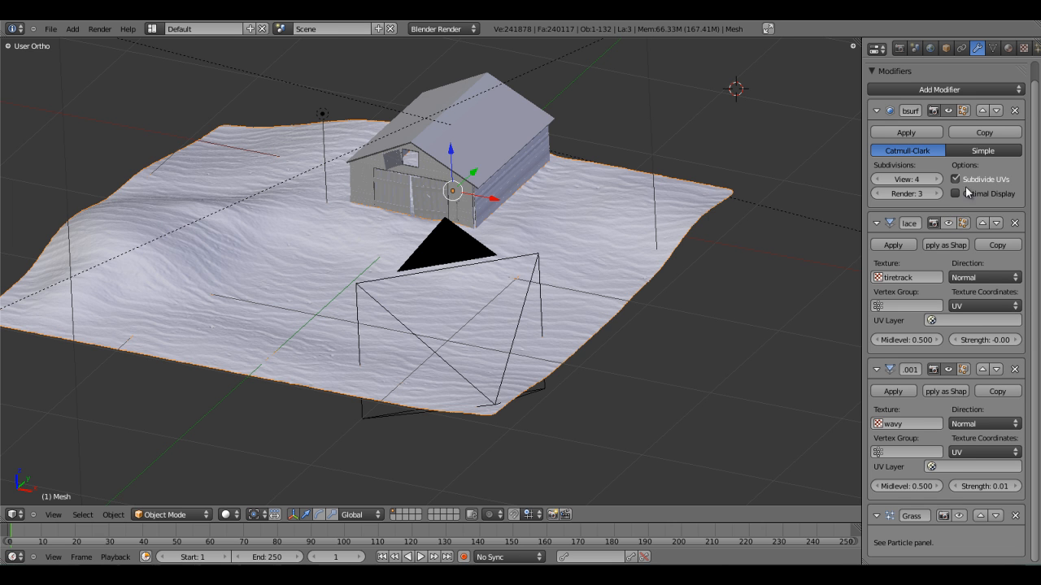
- Assign the vertex group "Group" to the displace modifier that uses the wavy texture
scroll(522, 329, up, 2)
shift+middle_drag(429, 294, 542, 330)
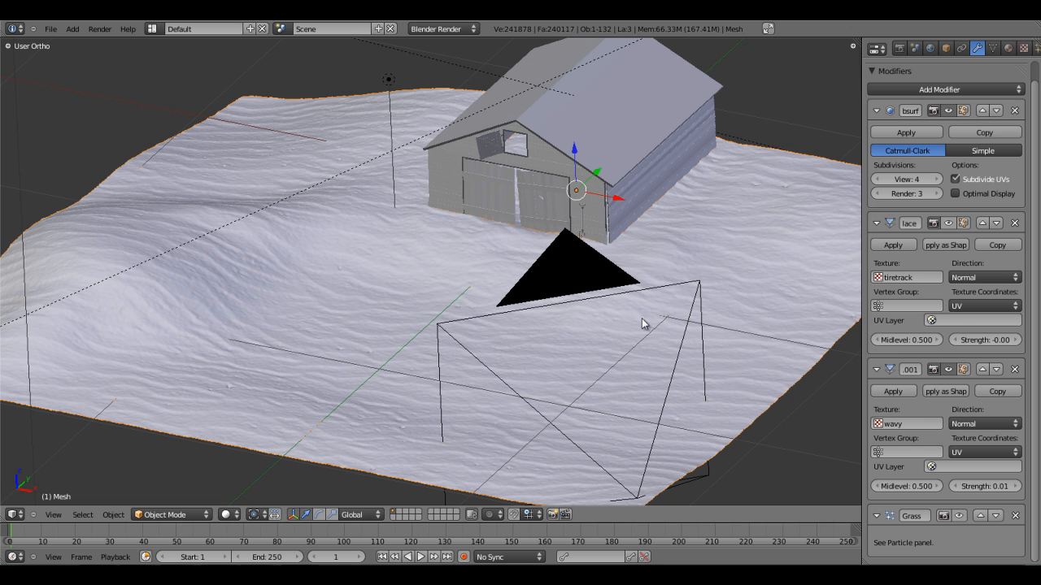
click(907, 452)
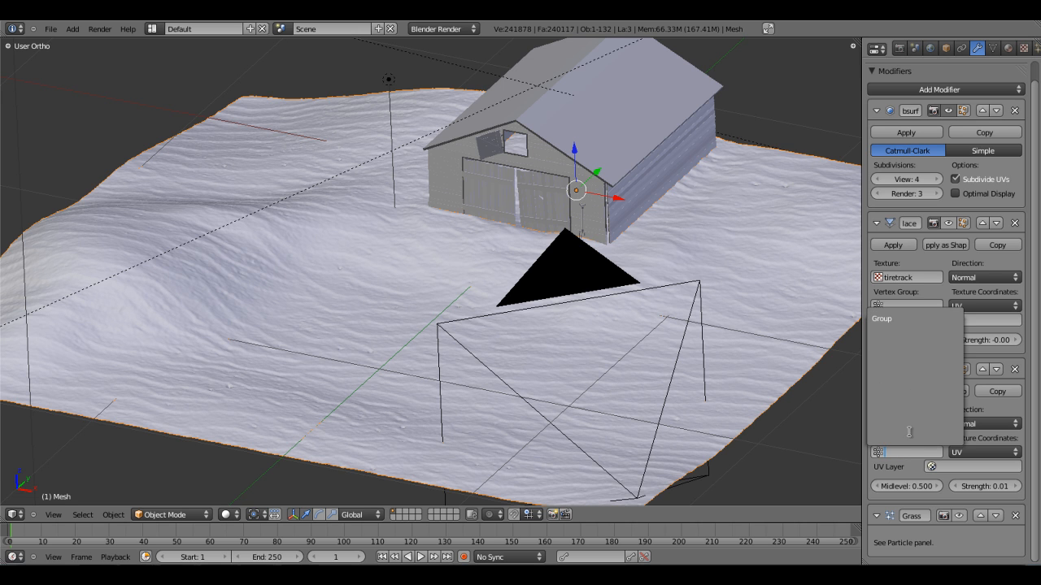
click(911, 318)
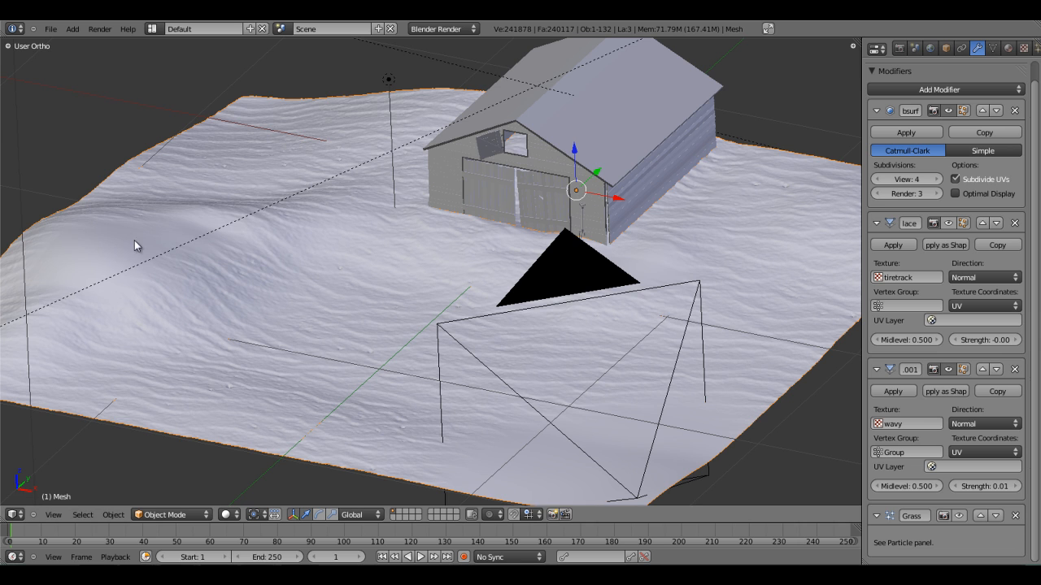
- Examine the smoothed patches, wind ripples and tracks in the snow through the camera and from around the barn
middle_drag(464, 301, 449, 399)
key(KP_0)
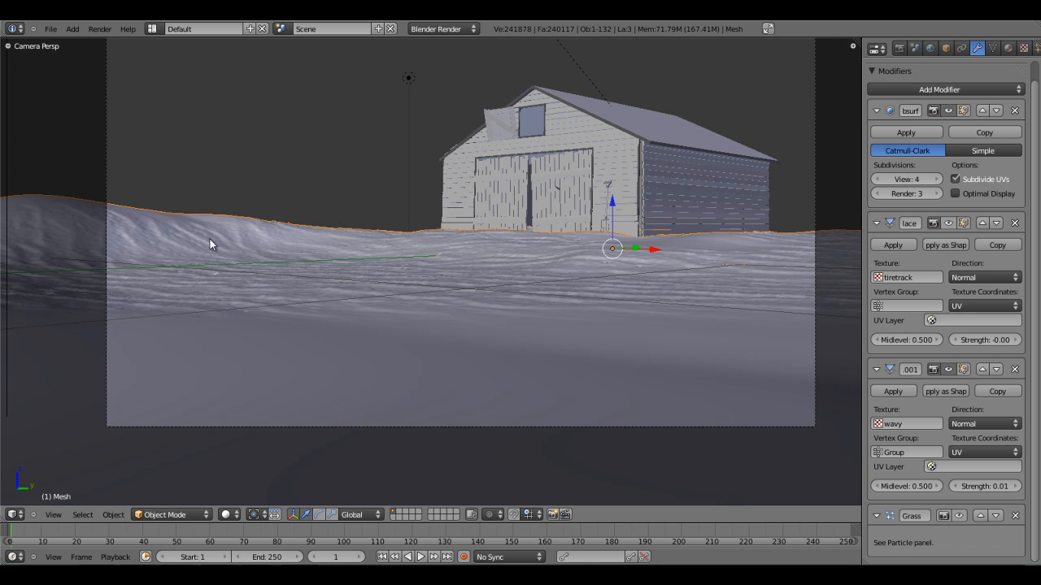
key(KP_0)
middle_drag(484, 270, 447, 289)
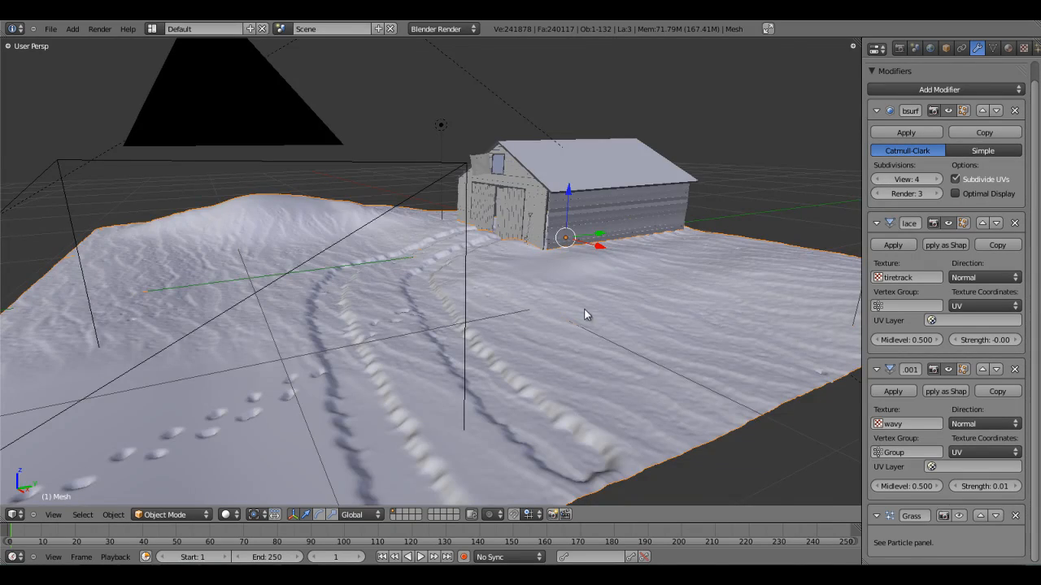
middle_drag(444, 327, 499, 304)
scroll(363, 294, down, 2)
scroll(415, 343, up, 5)
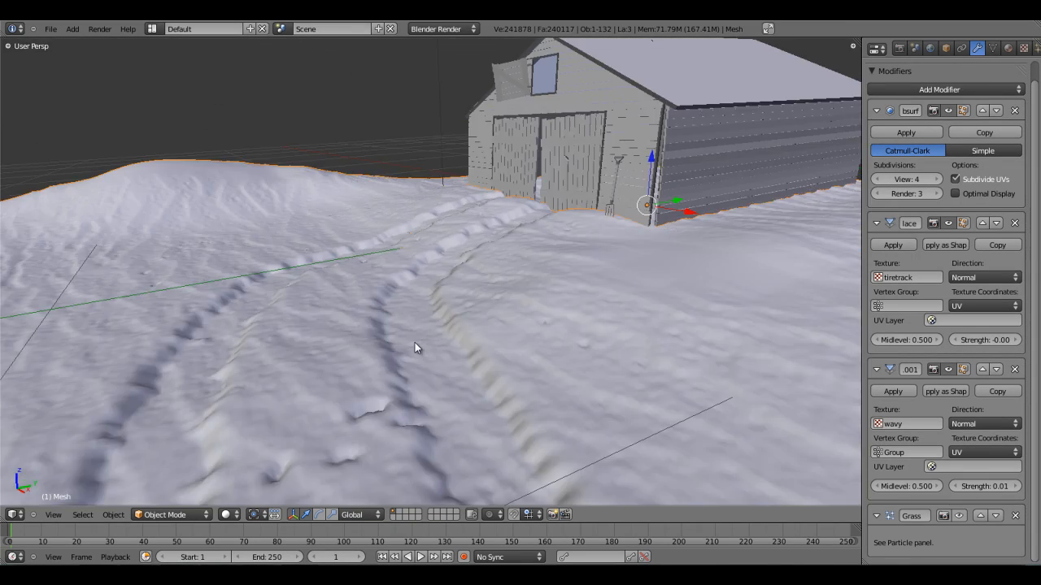
scroll(426, 342, down, 3)
scroll(357, 336, up, 2)
scroll(403, 330, down, 3)
shift+middle_drag(412, 329, 401, 349)
scroll(439, 329, up, 4)
middle_drag(459, 319, 478, 287)
shift+middle_drag(478, 287, 407, 326)
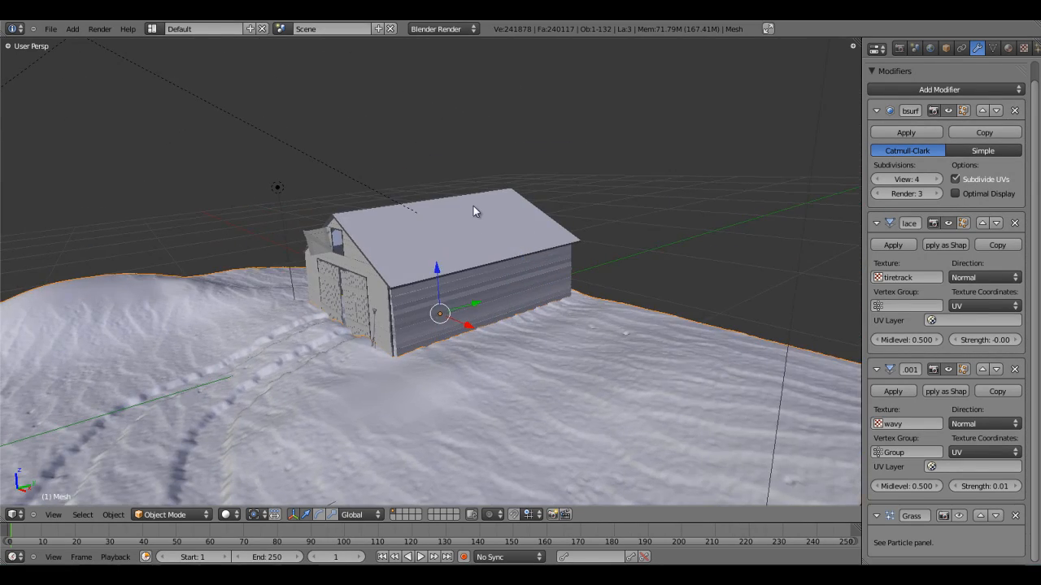
- Select the barn roof and open the settings of its existing image texture
right_click(474, 206)
click(1008, 48)
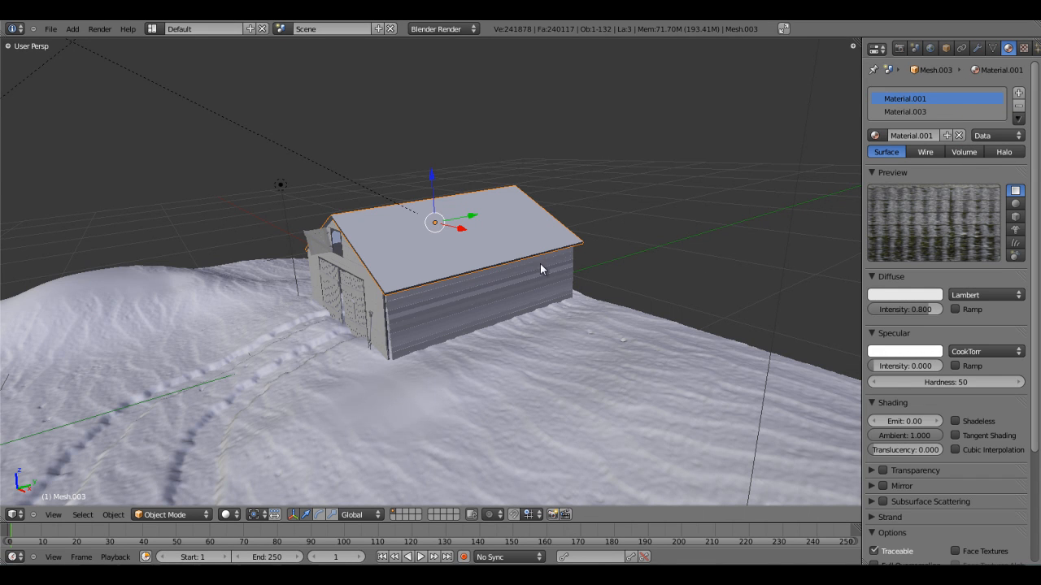
scroll(592, 236, up, 3)
middle_drag(553, 246, 557, 334)
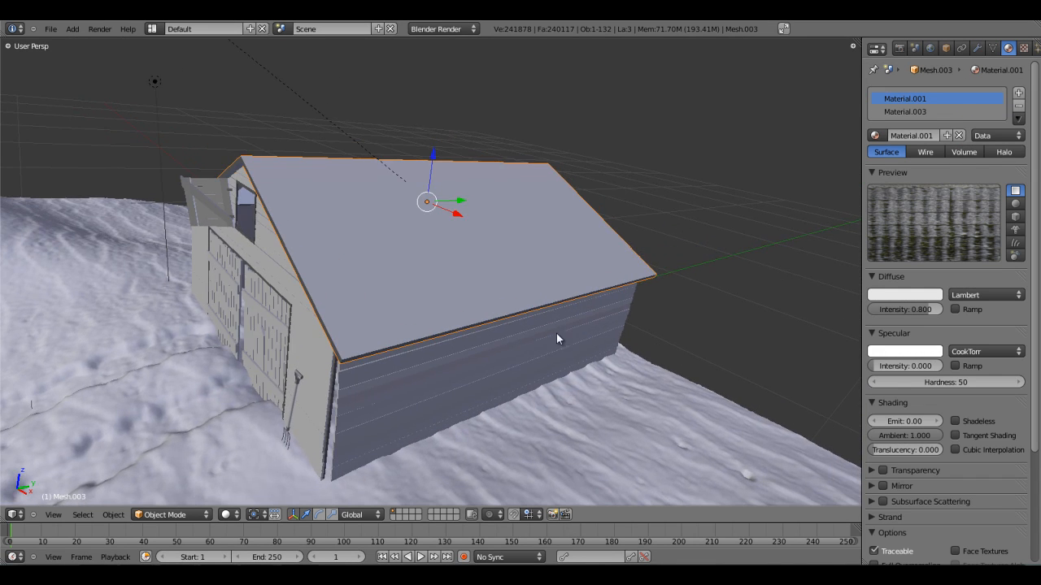
scroll(510, 313, down, 2)
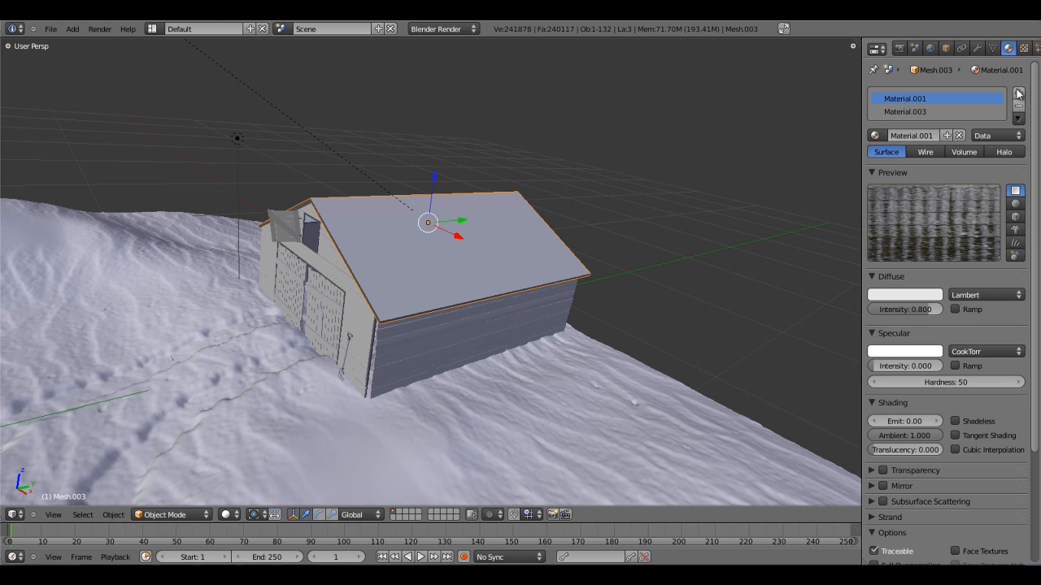
click(1023, 48)
click(912, 111)
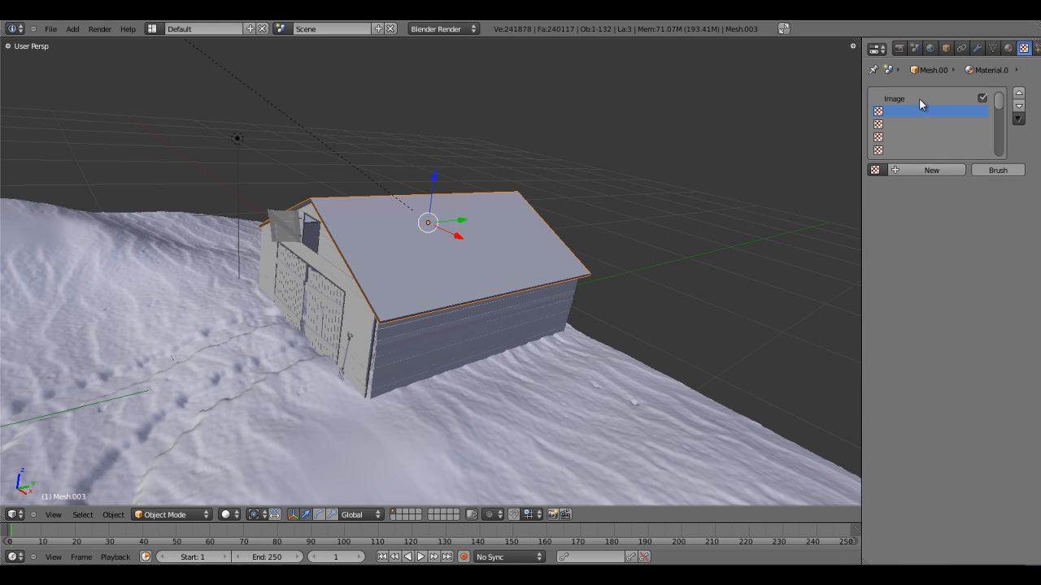
click(919, 99)
scroll(468, 278, up, 3)
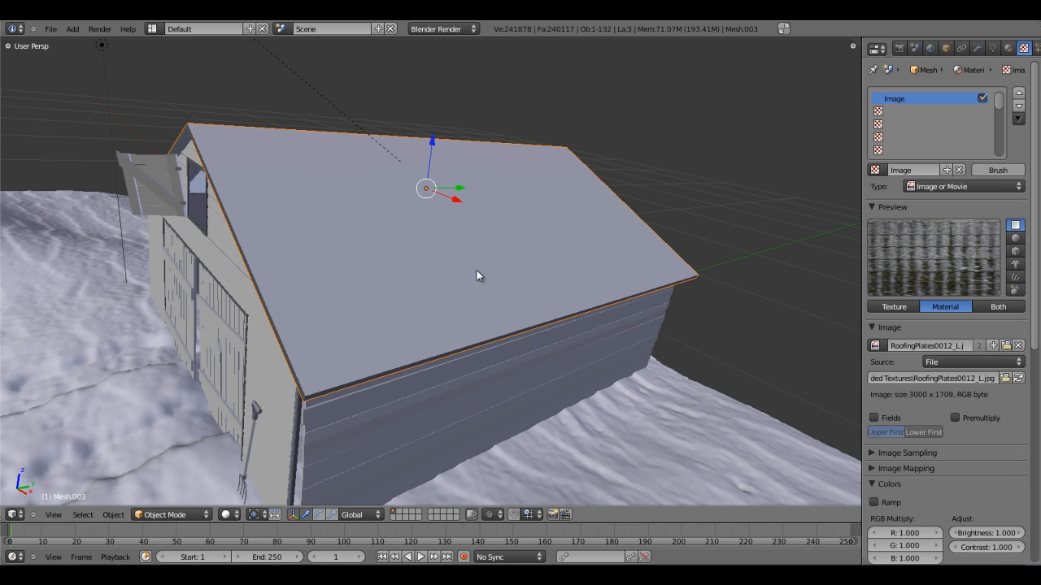
- Add a second texture of type Blend to the roof material
click(886, 110)
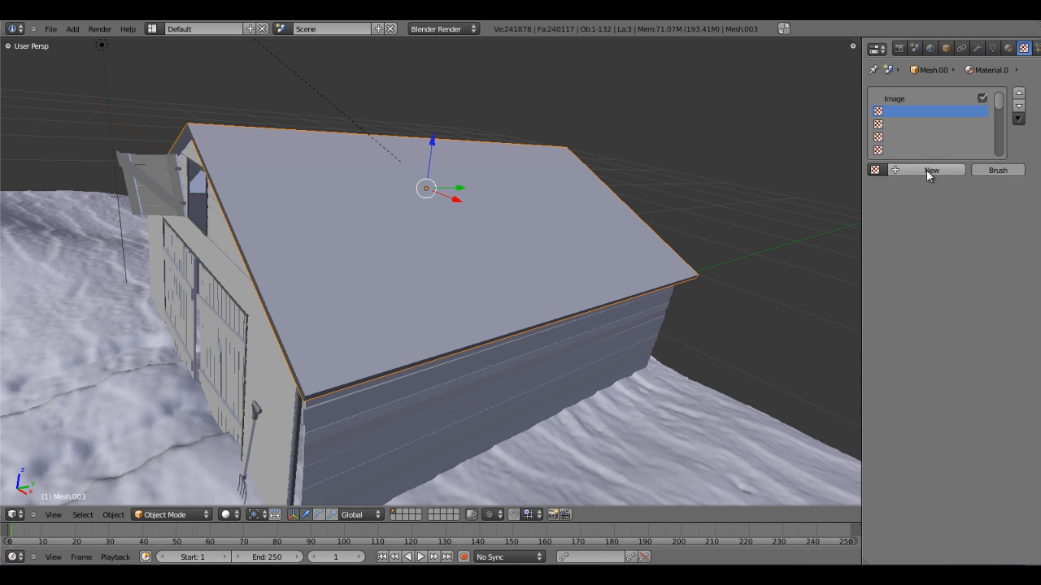
click(926, 169)
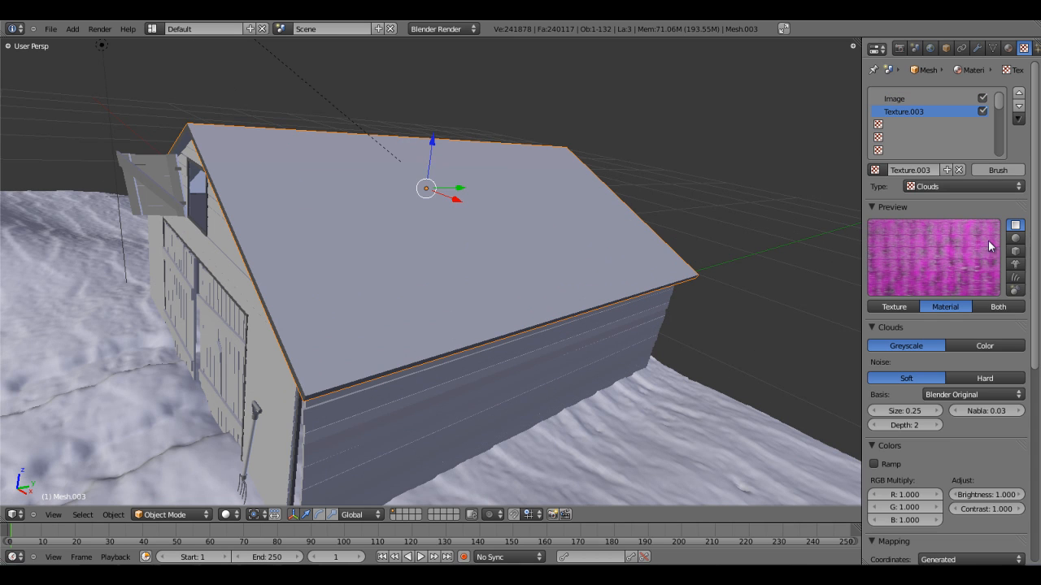
click(935, 186)
click(943, 215)
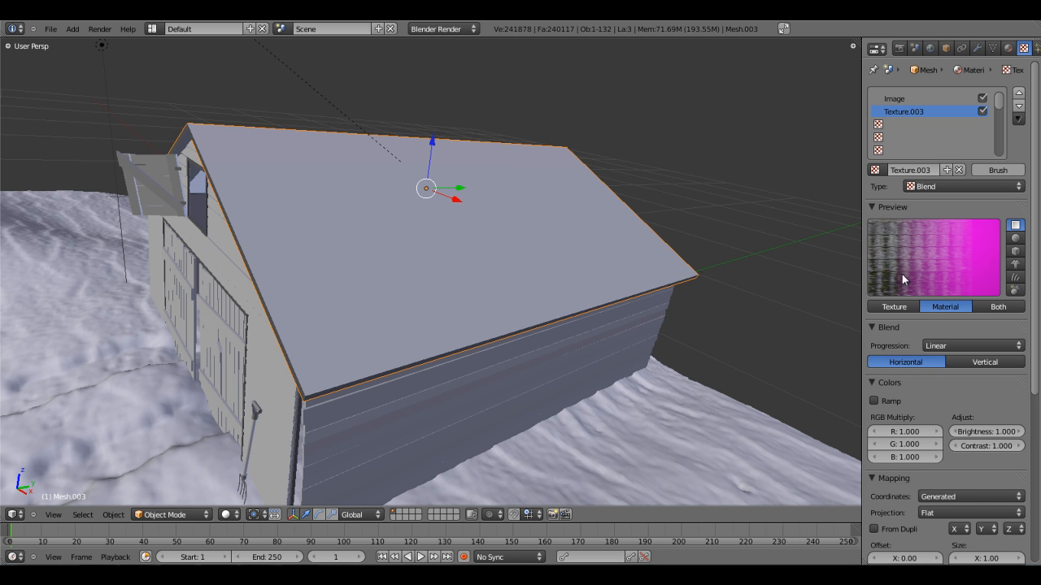
- Make the roof's blend gradient vertical and enable its colour ramp
middle_drag(669, 277, 479, 317)
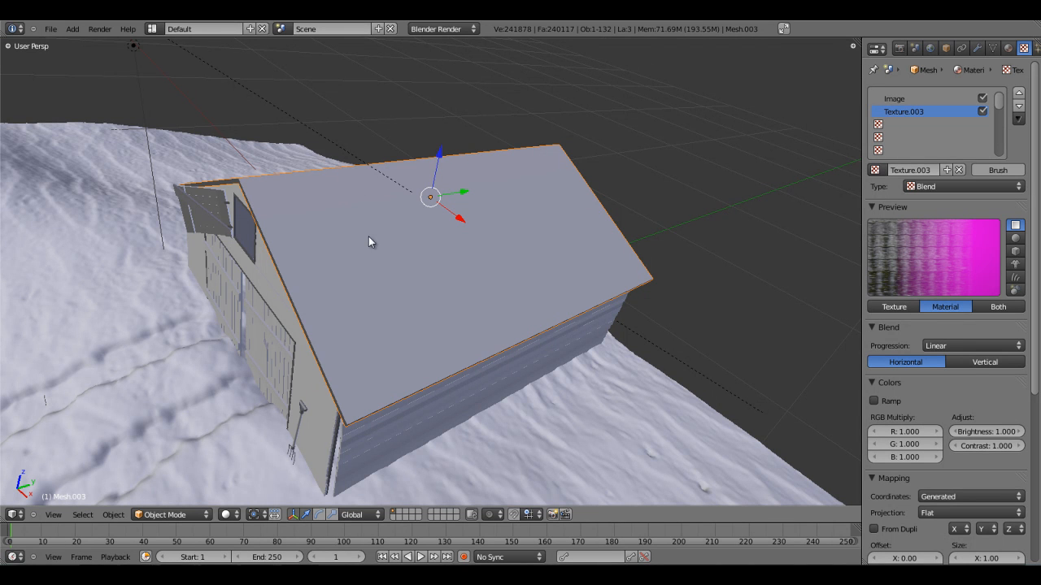
middle_drag(398, 289, 453, 265)
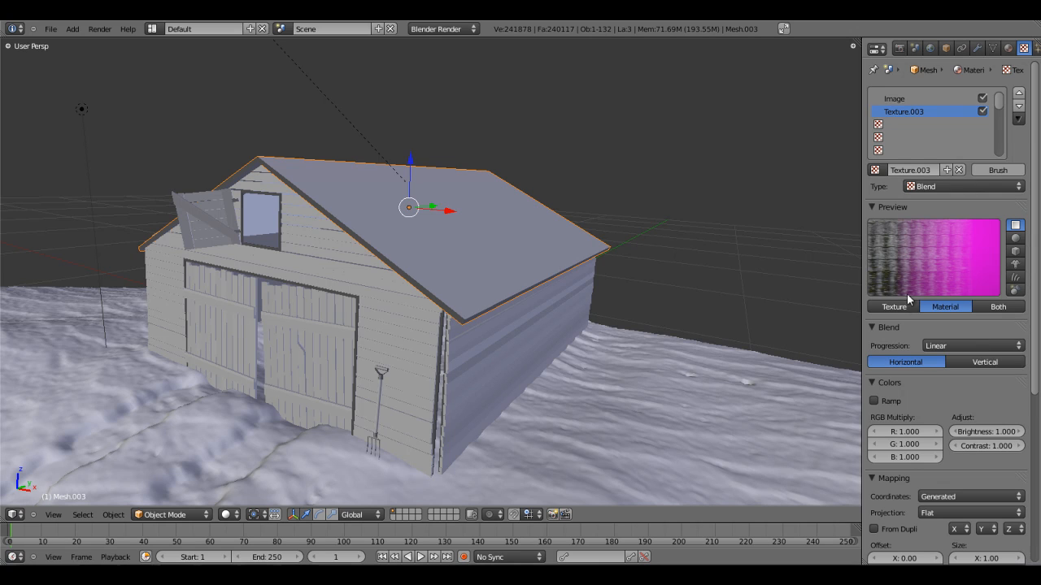
click(985, 362)
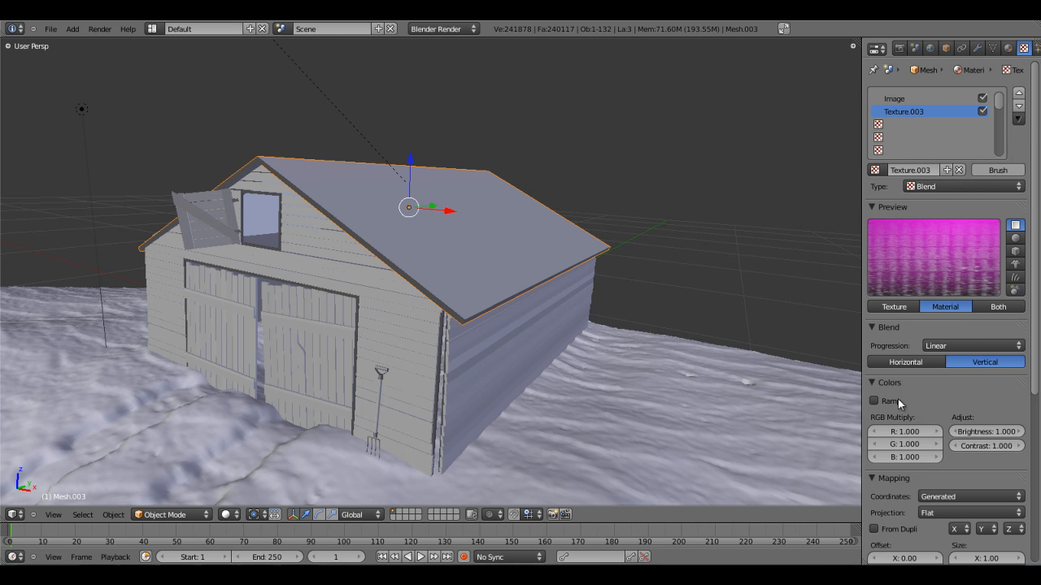
click(874, 400)
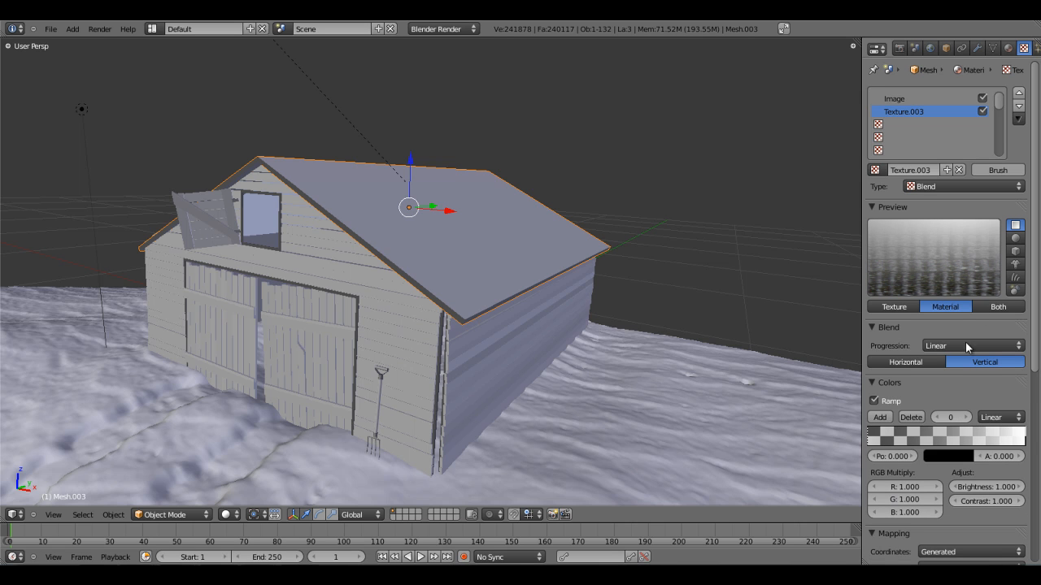
- Reverse the blend's colour ramp, placing the transparent black stop at the far end and the white stop at 0.333
drag(1021, 437, 953, 440)
drag(870, 435, 1030, 441)
drag(958, 439, 912, 439)
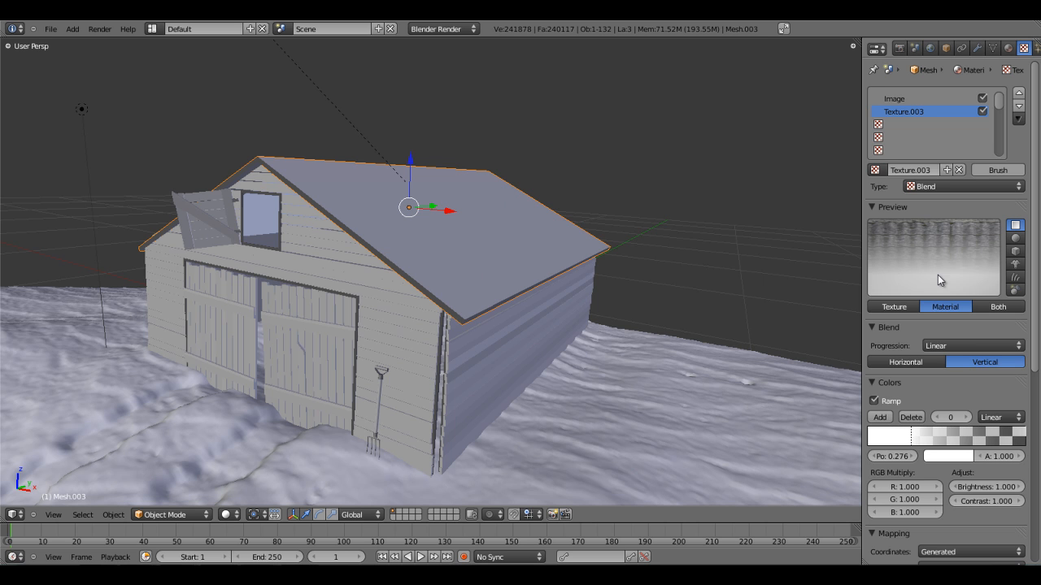
drag(916, 439, 926, 439)
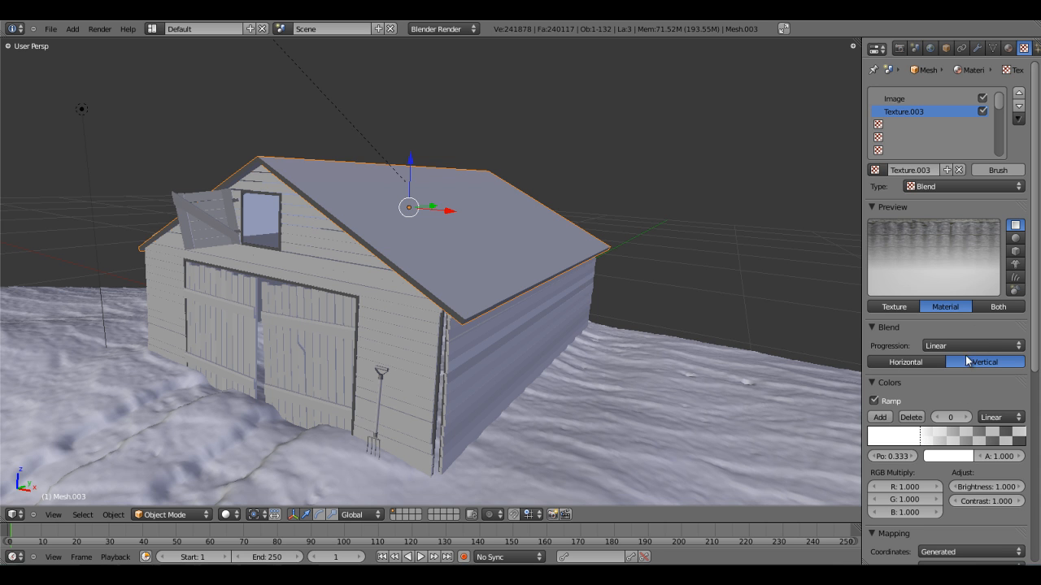
- Turn off the blend texture's diffuse colour influence and enable Stencil
middle_drag(979, 443, 981, 144)
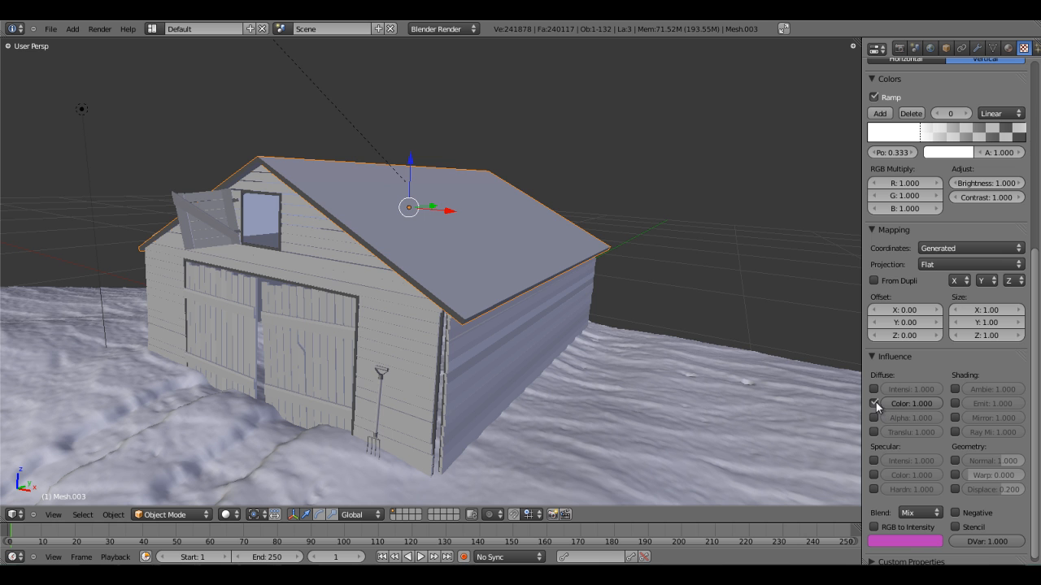
scroll(894, 250, up, 10)
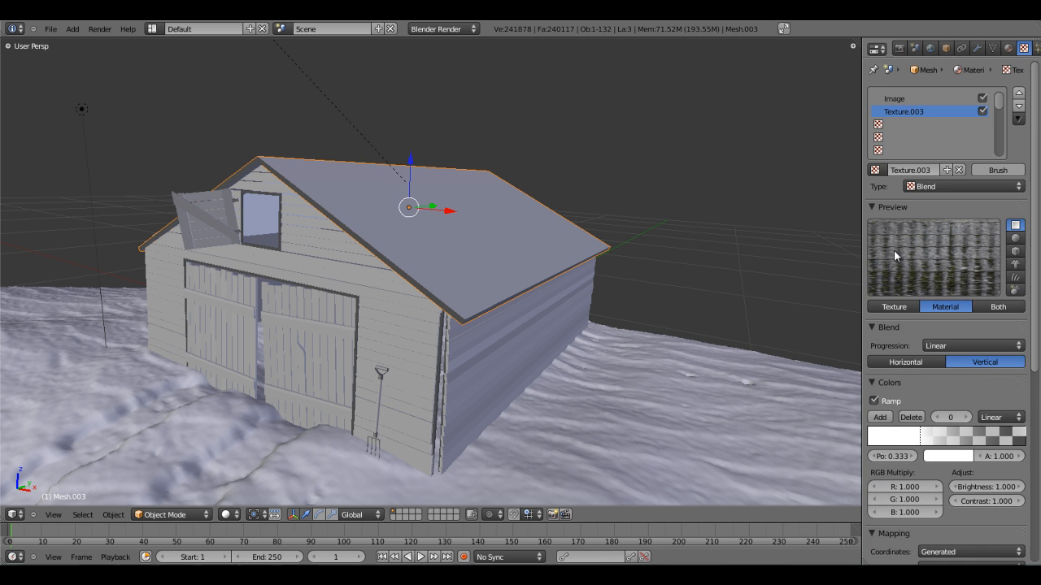
scroll(922, 381, down, 10)
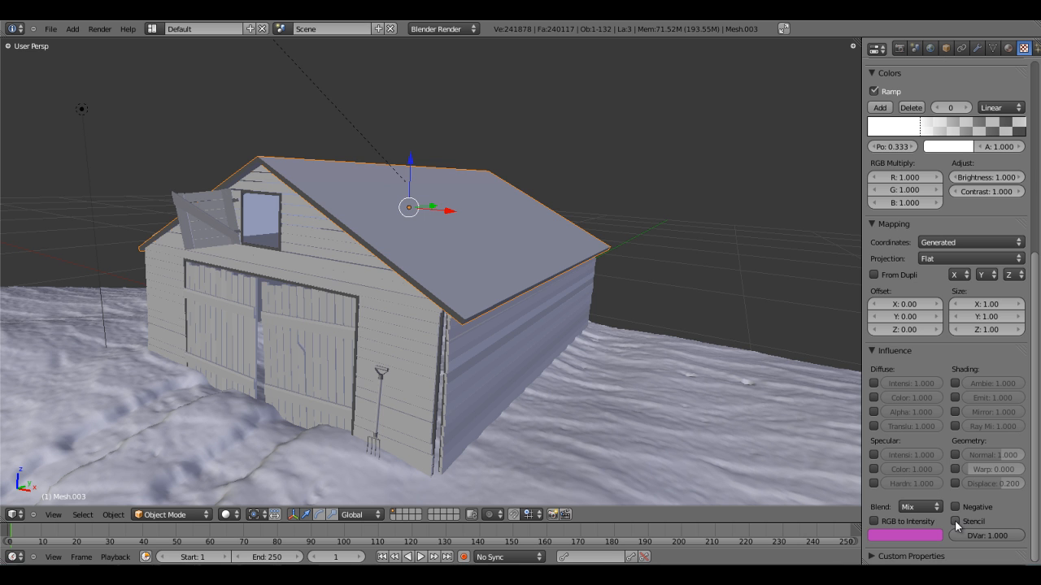
scroll(946, 508, up, 8)
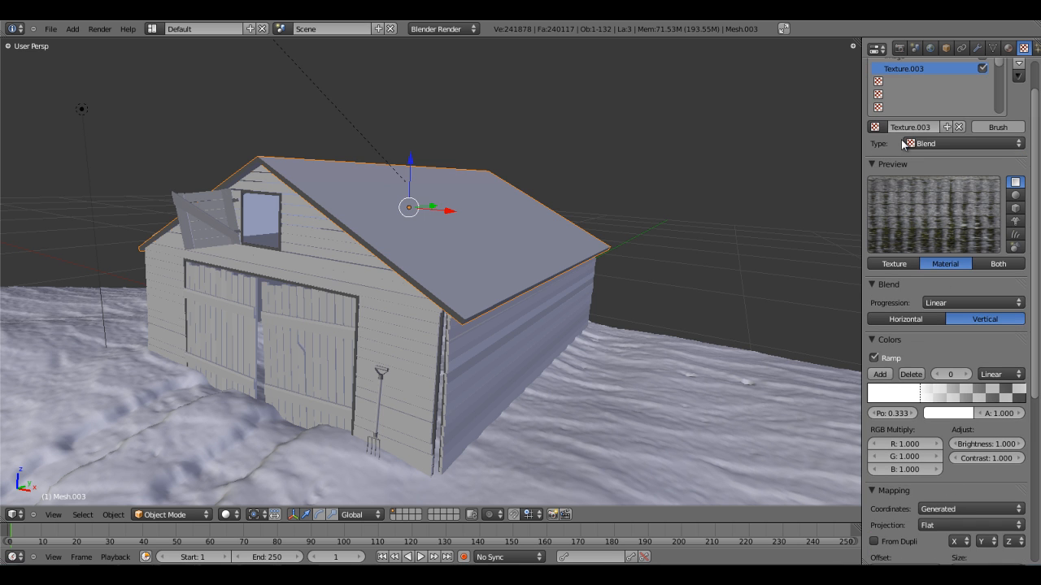
scroll(903, 144, up, 1)
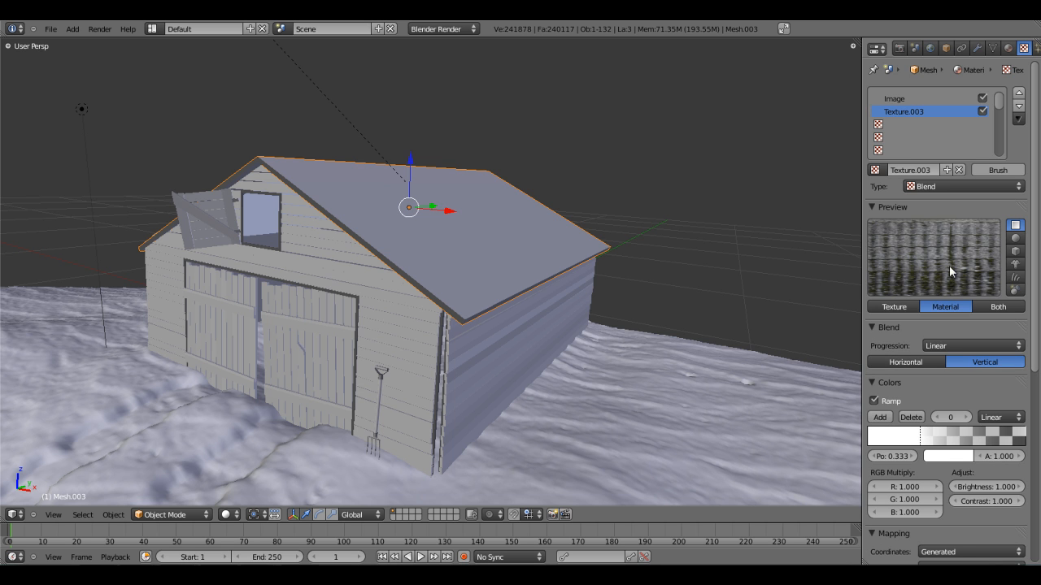
- Add a new texture in the third slot of the roof material
click(910, 124)
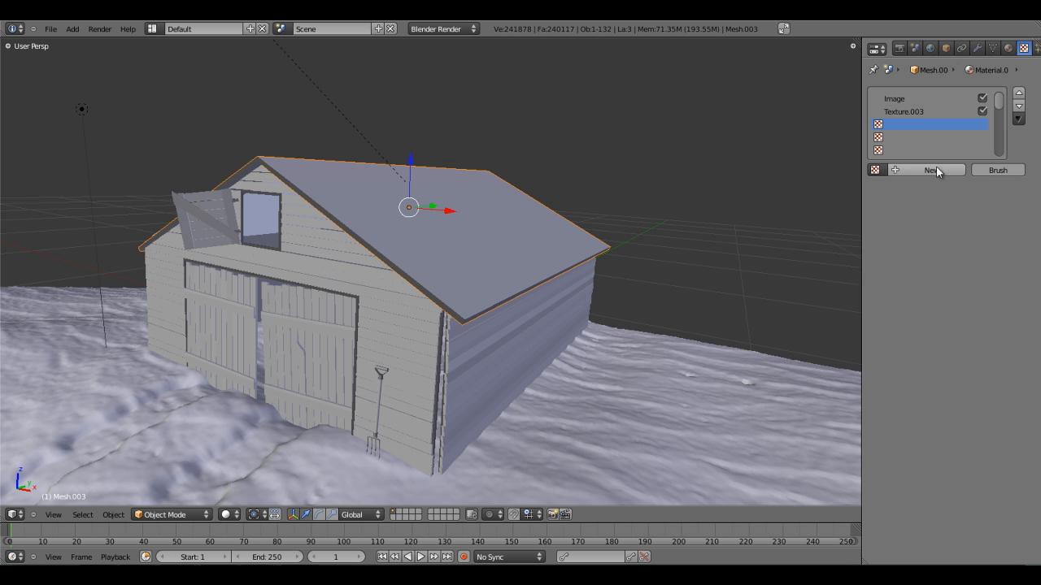
click(939, 171)
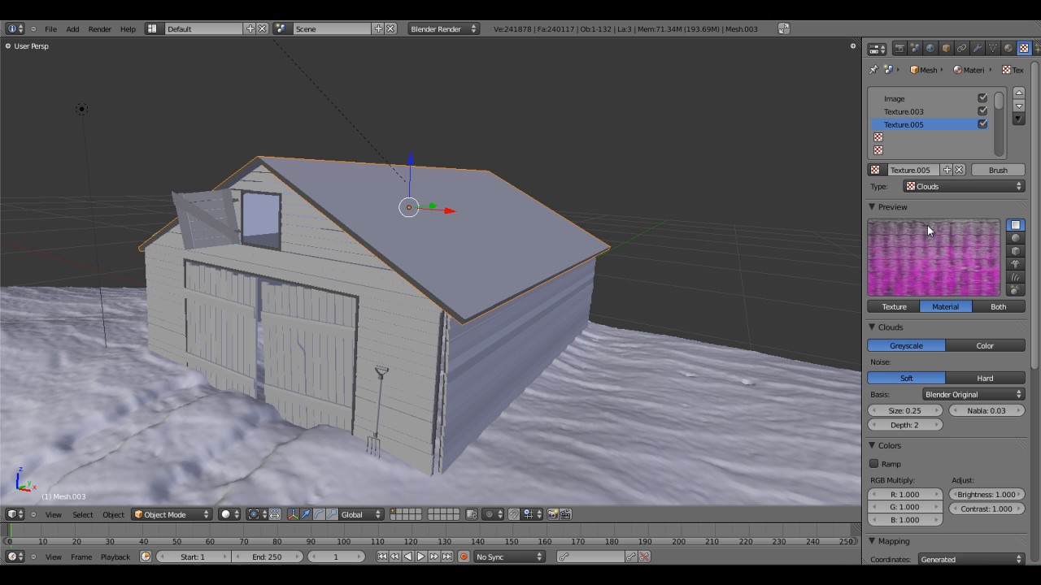
- Set the roof's Clouds texture Texture.005 to a size of 0.60 and a depth of 6
click(911, 112)
click(910, 309)
click(937, 309)
click(902, 126)
scroll(941, 466, down, 6)
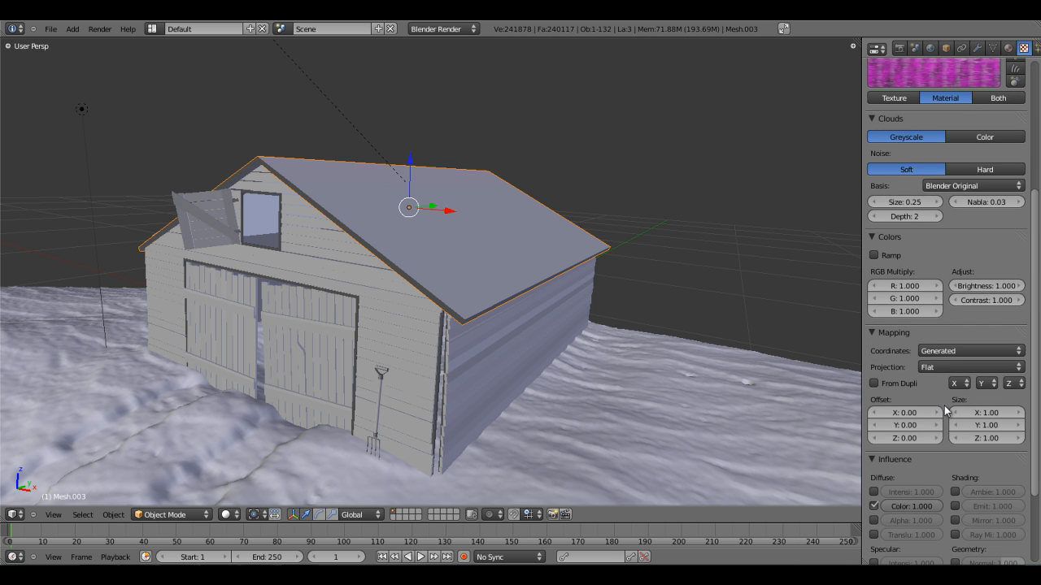
scroll(934, 424, up, 4)
click(934, 335)
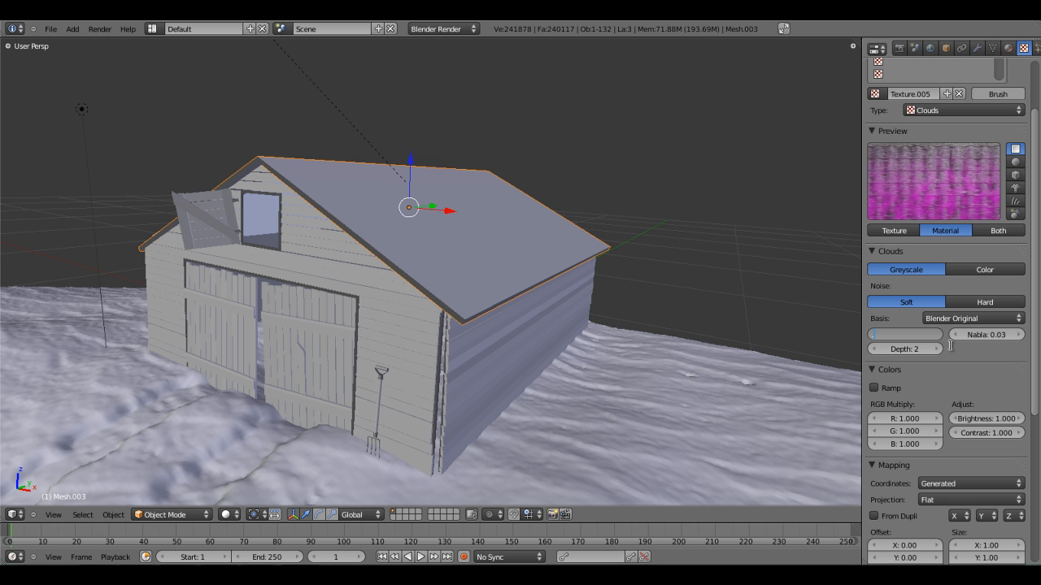
text(.6)
key(Return)
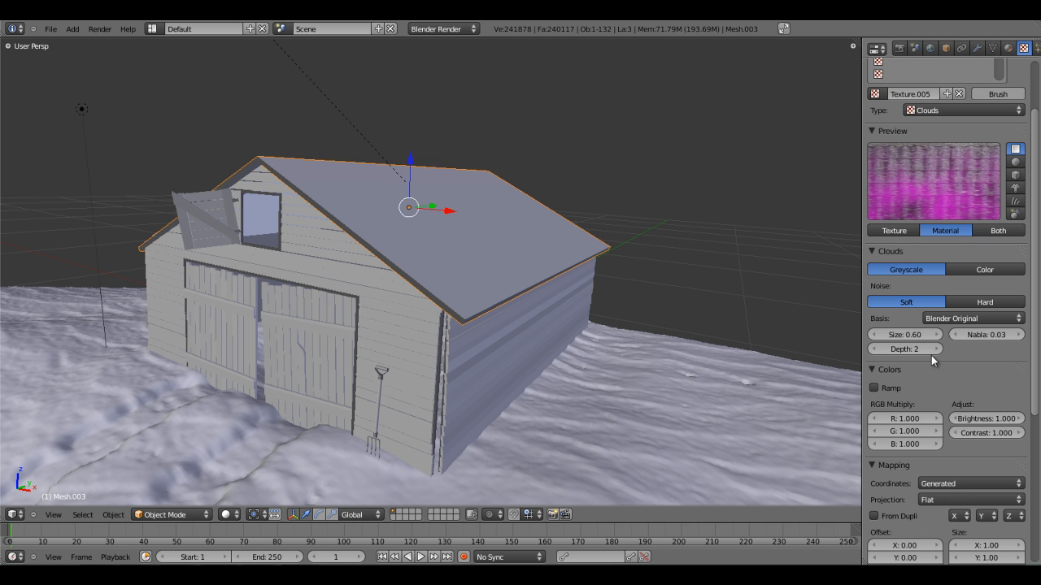
drag(1015, 352, 1020, 352)
- Change the influence colour of the roof's Clouds texture to near white
scroll(985, 438, down, 5)
scroll(940, 443, down, 1)
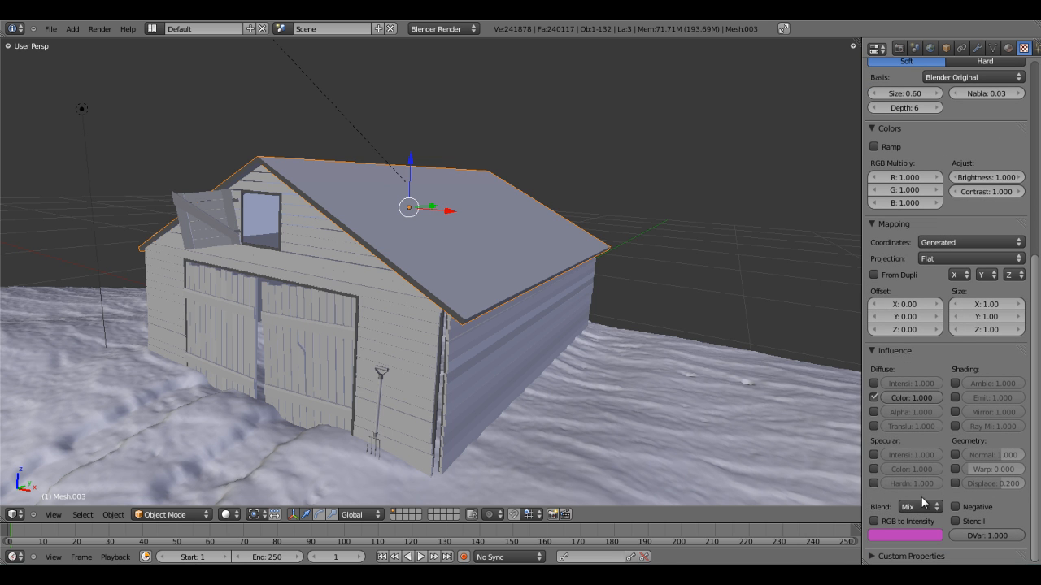
click(914, 536)
click(884, 425)
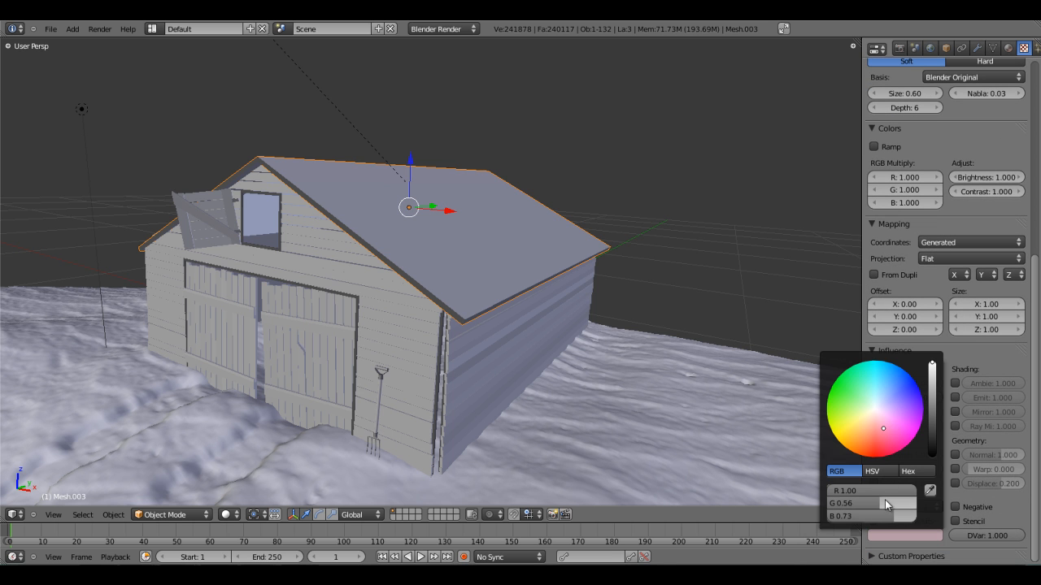
scroll(972, 273, up, 5)
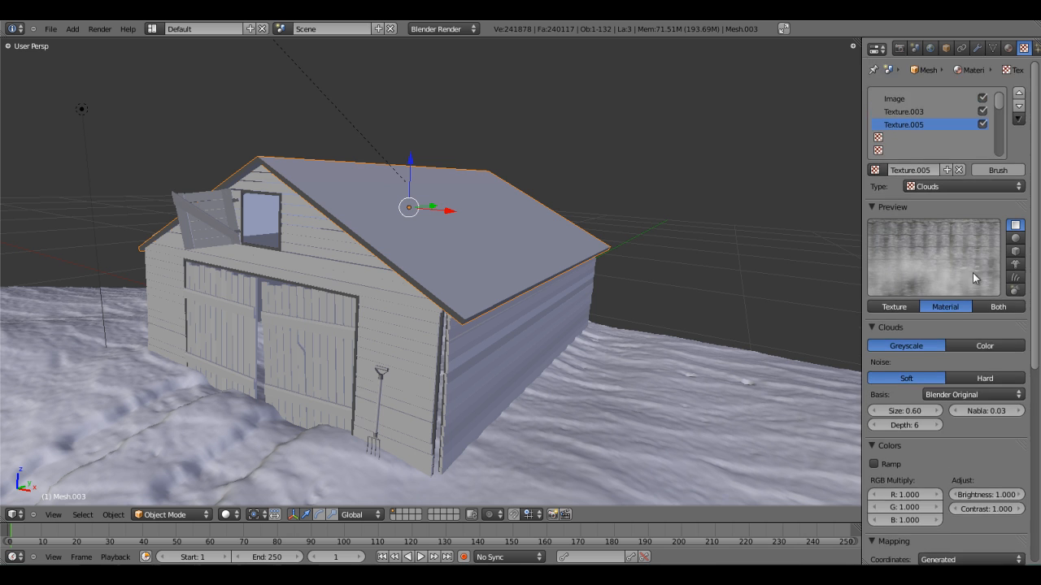
- Raise the Clouds texture's contrast to 3.900 and set its noise size to 0.80
drag(983, 399, 1024, 406)
scroll(950, 290, up, 1)
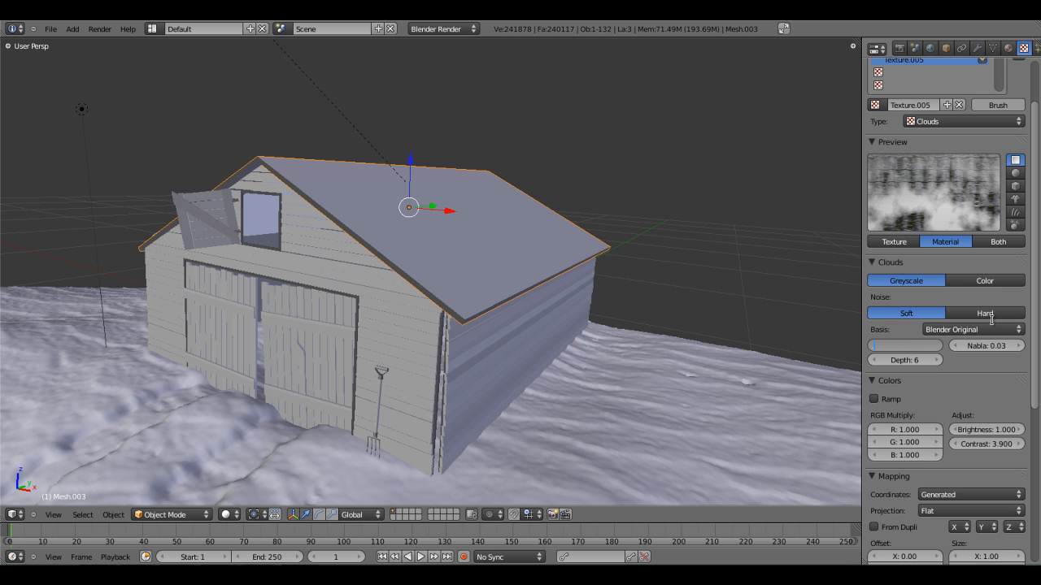
key(Return)
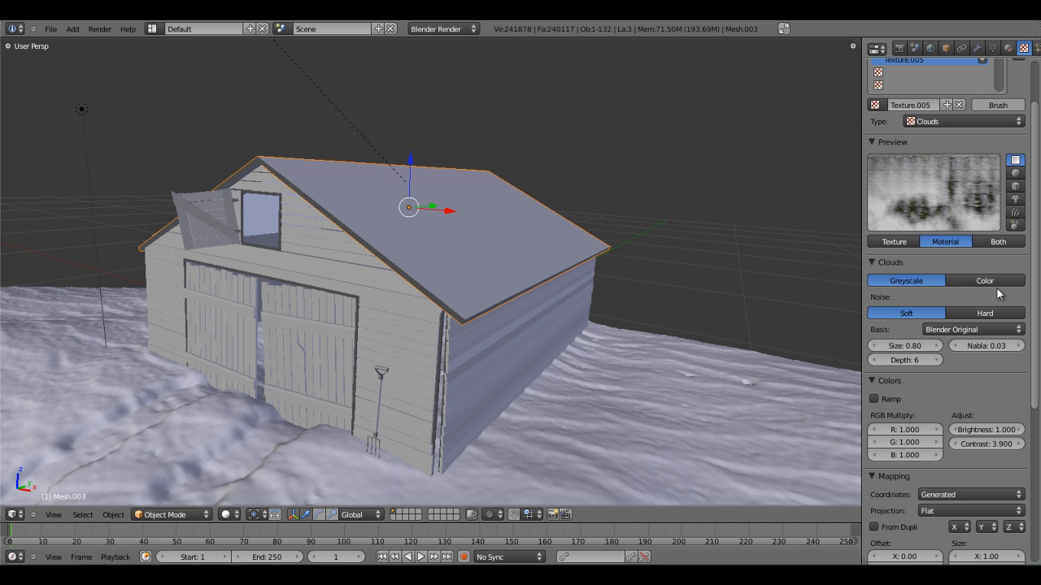
- Save over scene-starter3-tut.blend and render the barn scene through the camera
middle_drag(651, 335, 613, 240)
key(ctrl+s)
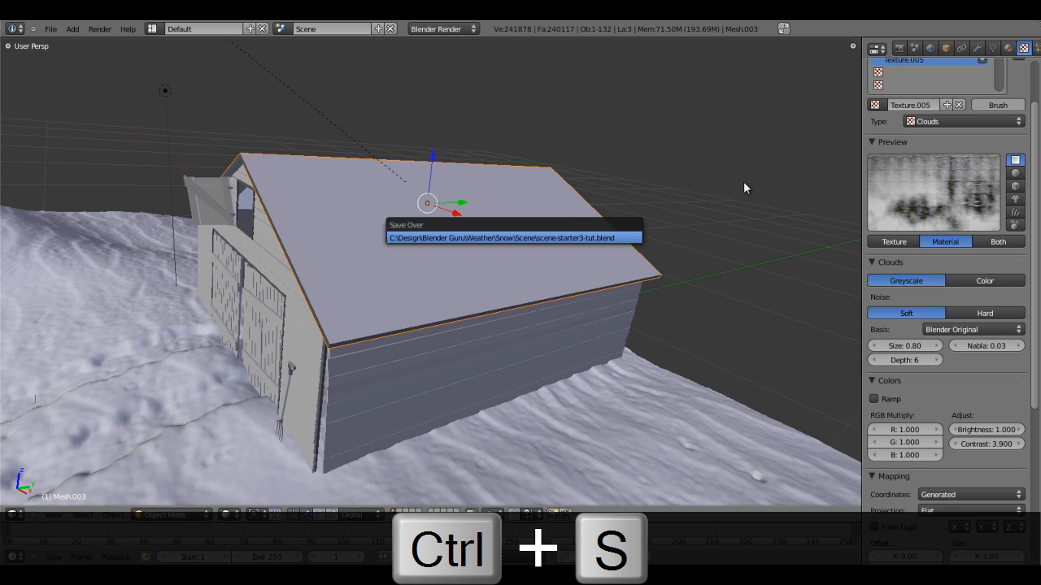
key(KP_0)
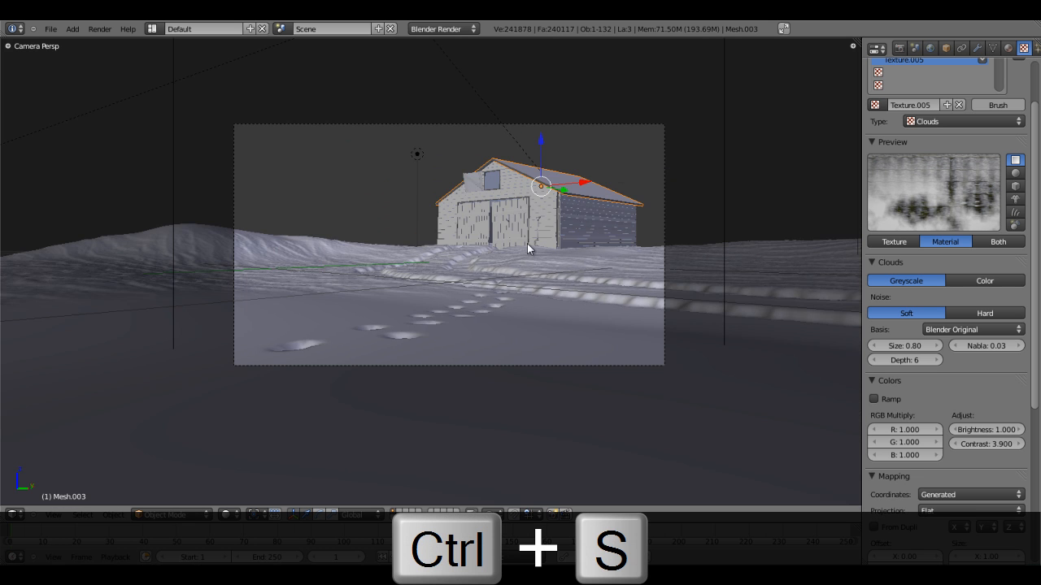
key(F12)
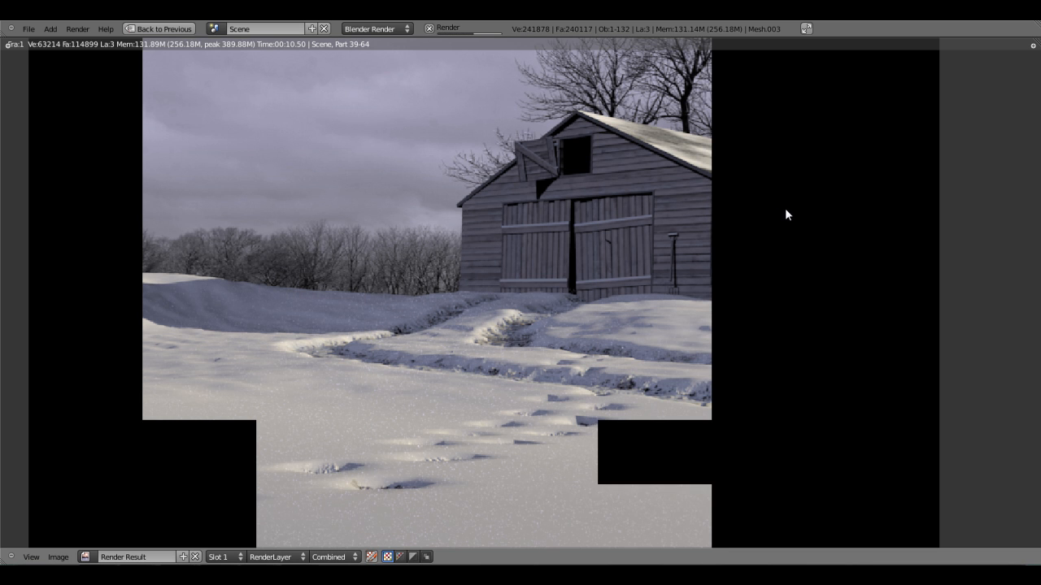
- Examine the snow patches on the barn roof in the render, then close the render
middle_drag(795, 212, 670, 270)
scroll(673, 274, up, 2)
middle_drag(697, 237, 627, 291)
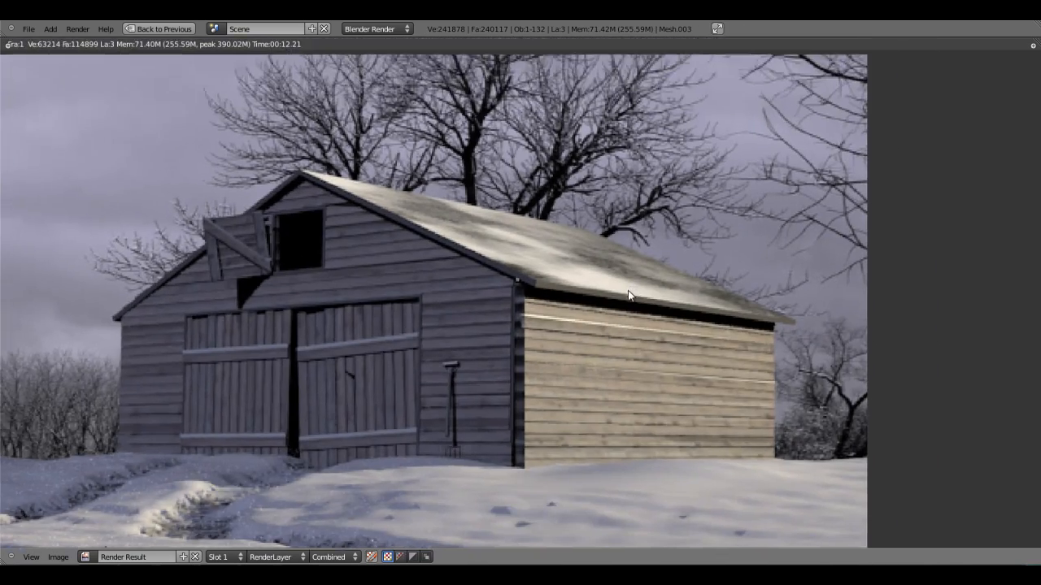
scroll(699, 237, up, 2)
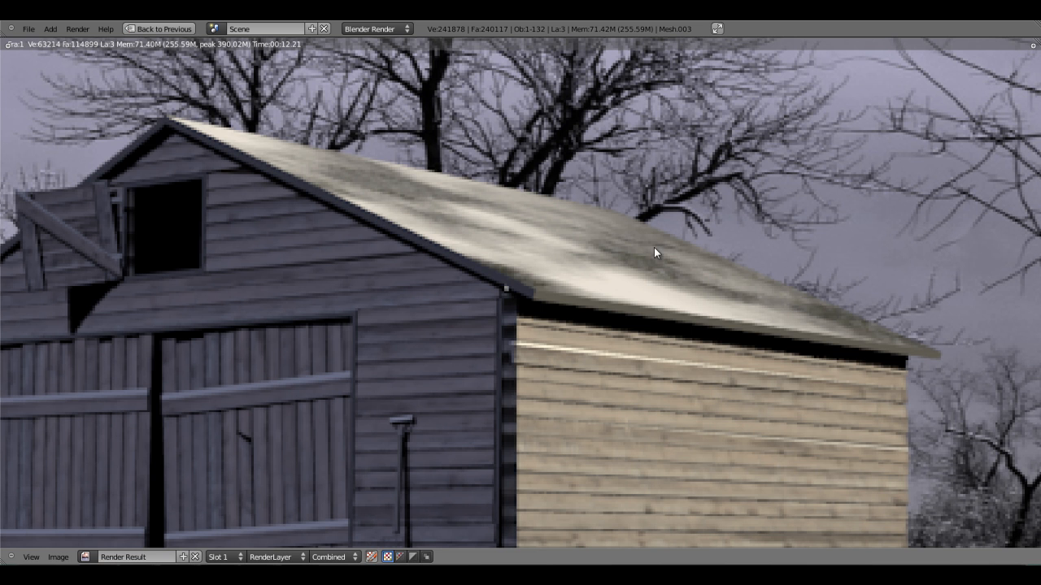
key(Escape)
- Set the mapping coordinates of the roof's Blend texture Texture.003 to UV
scroll(964, 268, up, 3)
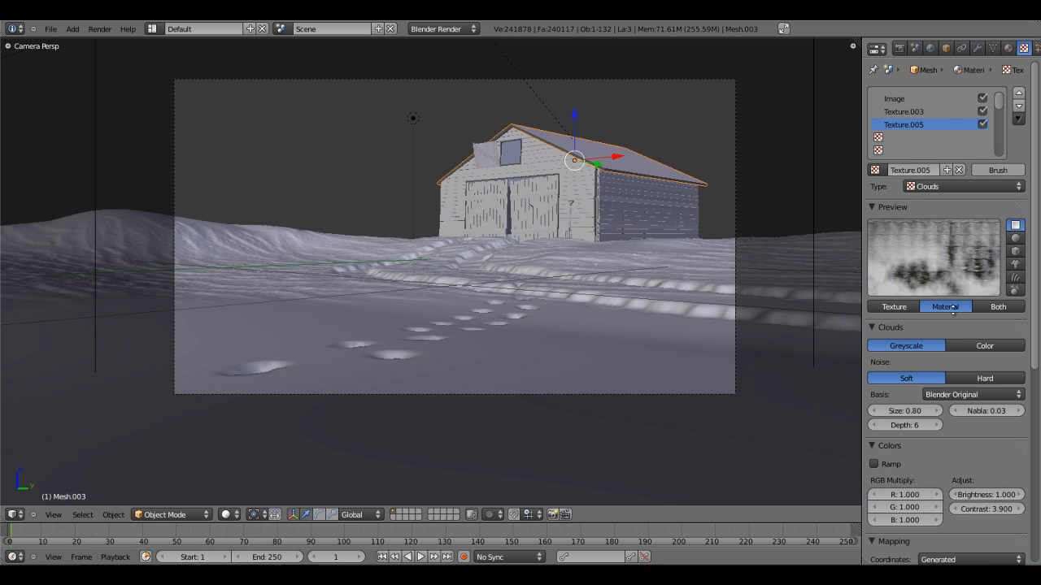
click(921, 111)
scroll(952, 269, down, 5)
click(946, 367)
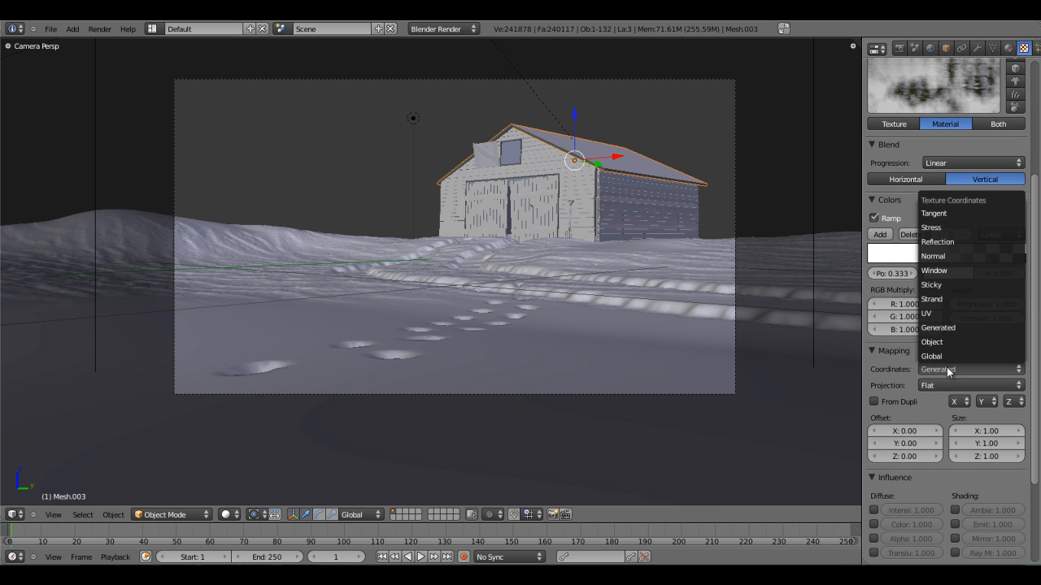
click(926, 313)
scroll(934, 383, up, 5)
- Inspect the roof's subdivided mesh in edit mode from above and return to object mode
middle_drag(705, 187, 569, 215)
key(Tab)
key(Tab)
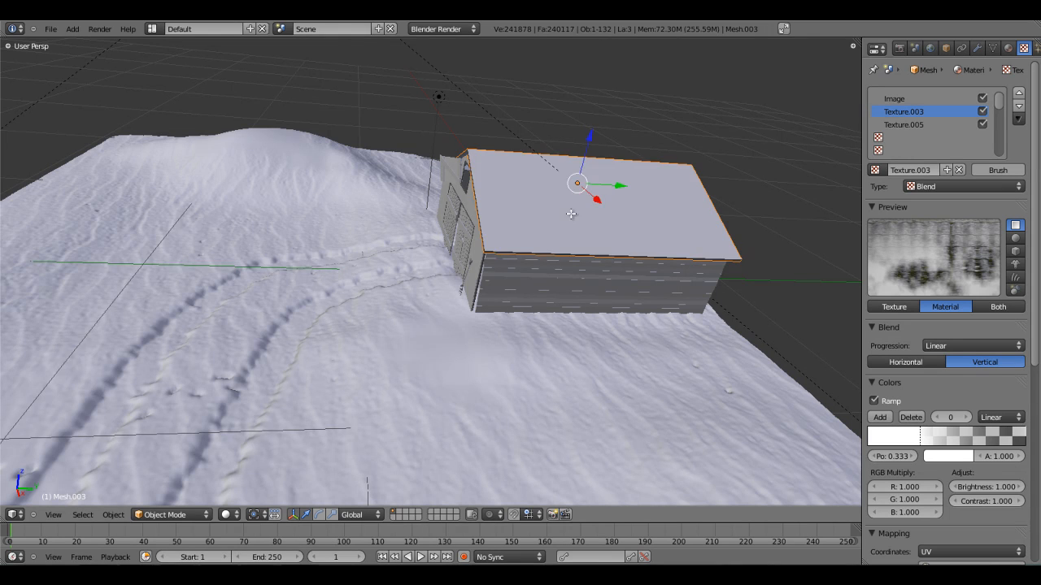
key(Tab)
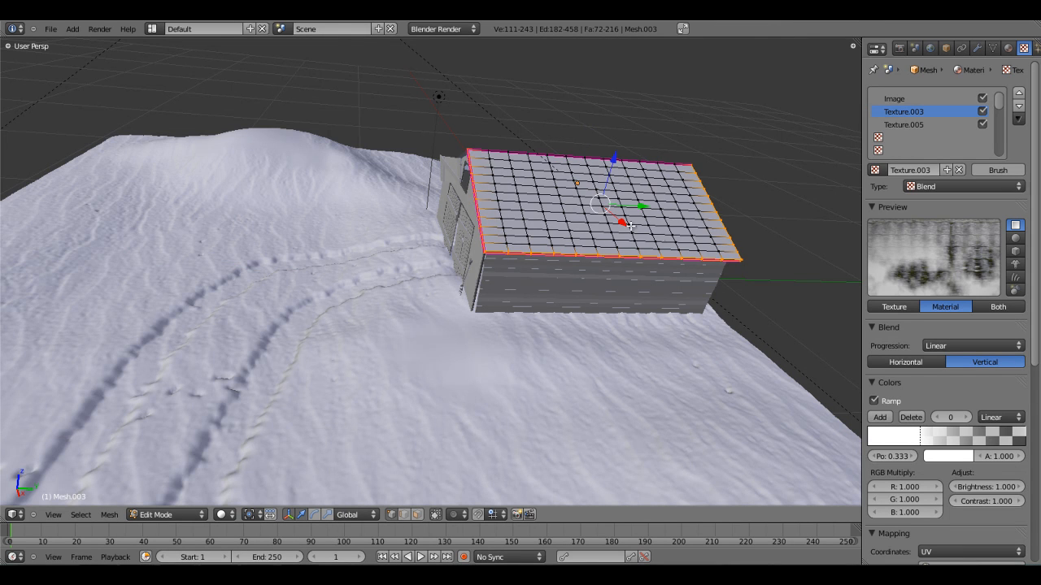
key(Tab)
- Render the scene again and examine how the snow blends across the barn roof
scroll(867, 322, down, 5)
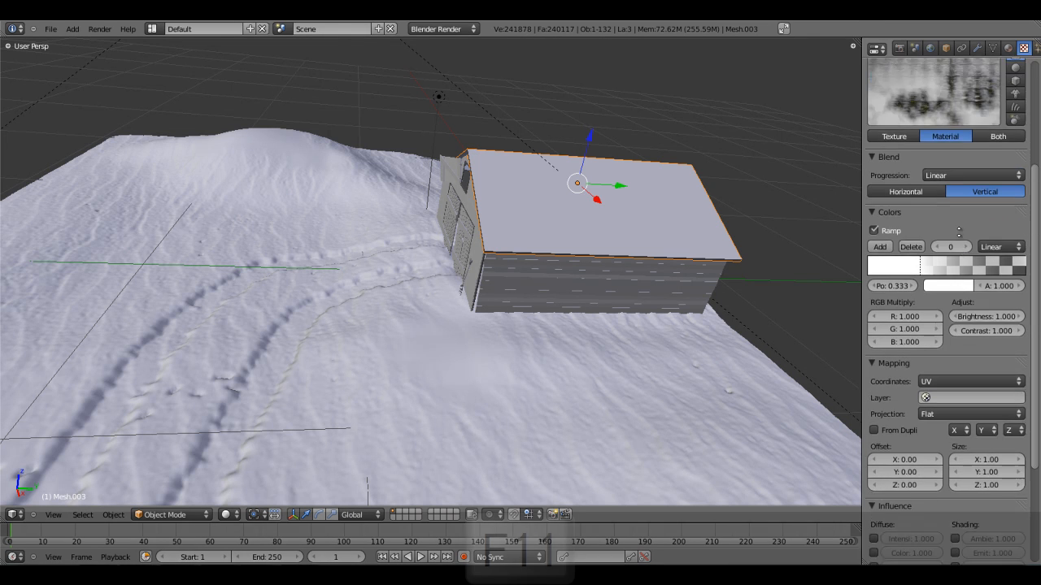
key(F11)
key(F12)
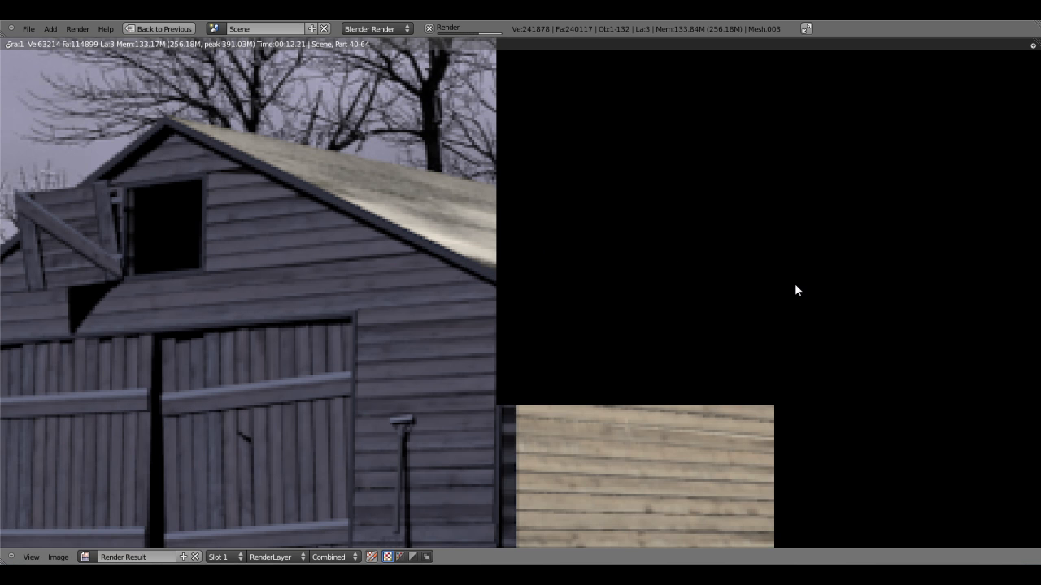
scroll(665, 264, down, 6)
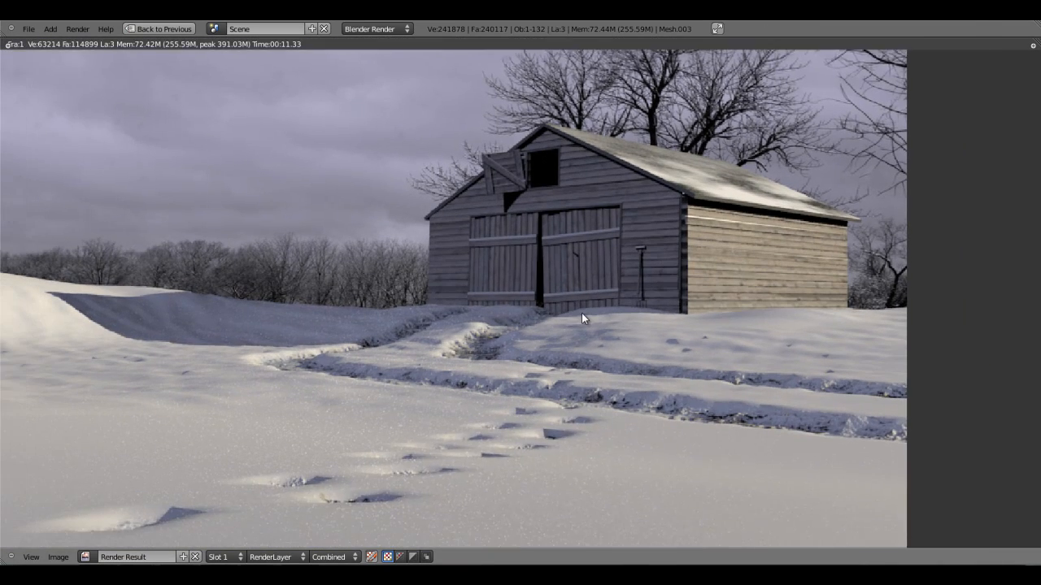
middle_drag(581, 313, 629, 285)
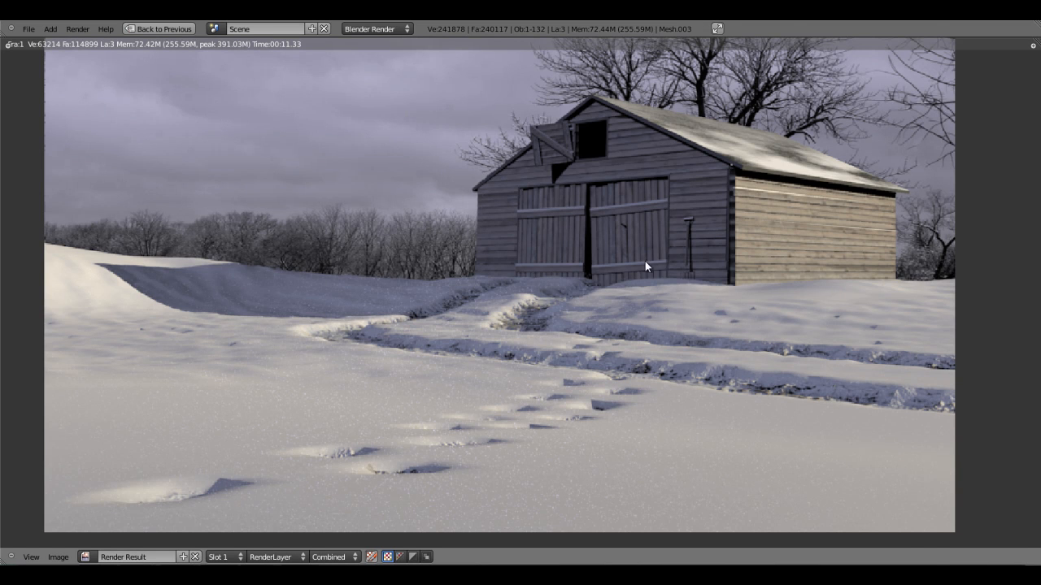
scroll(644, 266, up, 3)
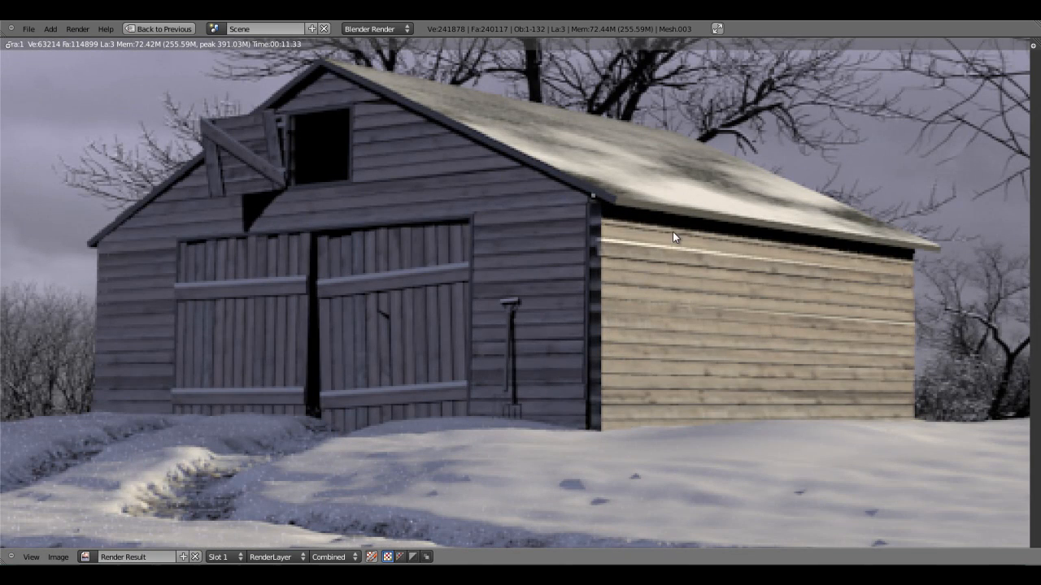
key(Escape)
- Add a cube at the 3D cursor beside the snowy ground, working in the front orthographic view
key(KP_1)
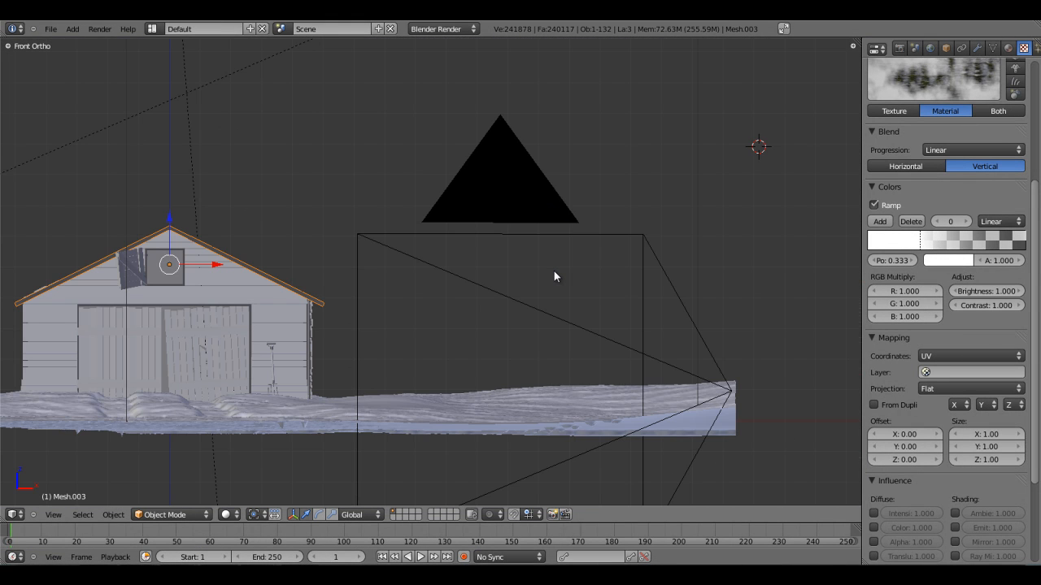
shift+middle_drag(573, 328, 326, 260)
shift+middle_drag(659, 245, 527, 241)
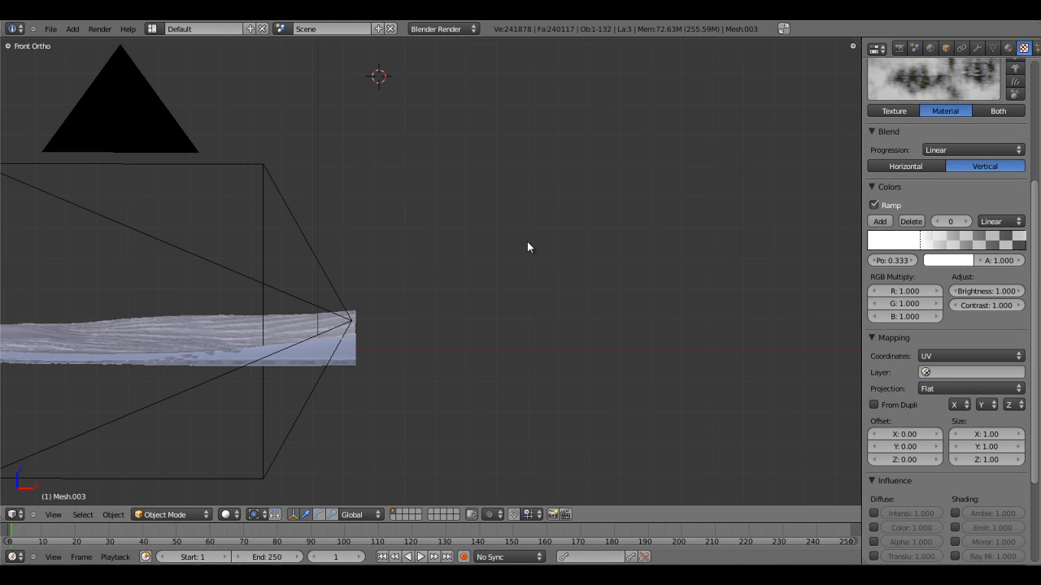
key(shift+a)
mouse_move(528, 86)
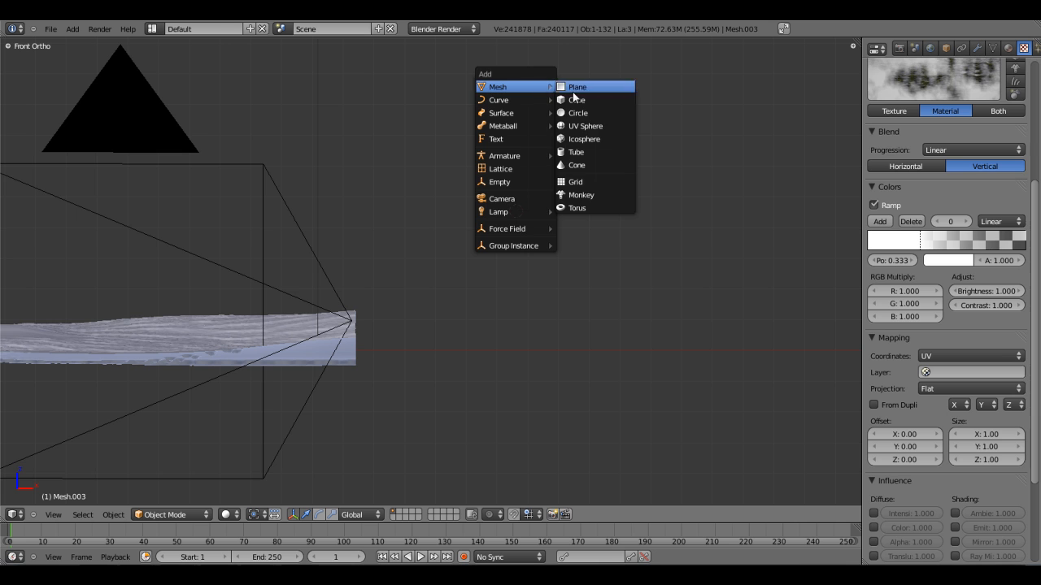
click(583, 100)
scroll(571, 161, down, 6)
shift+middle_drag(600, 217, 548, 225)
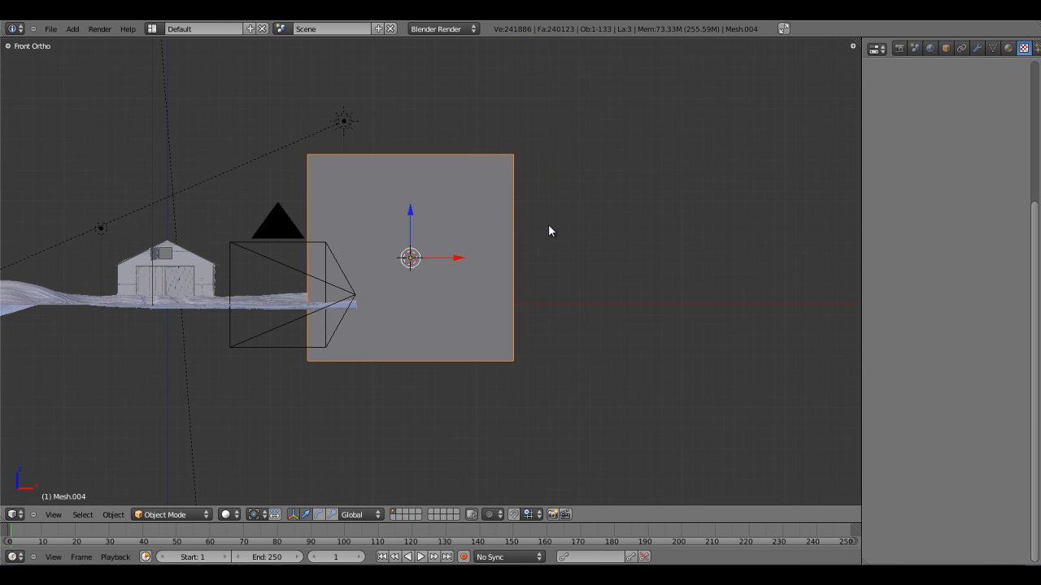
scroll(547, 224, up, 2)
- Scale the cube's bottom vertices down to a narrow tip in wireframe edit mode
key(Tab)
key(a)
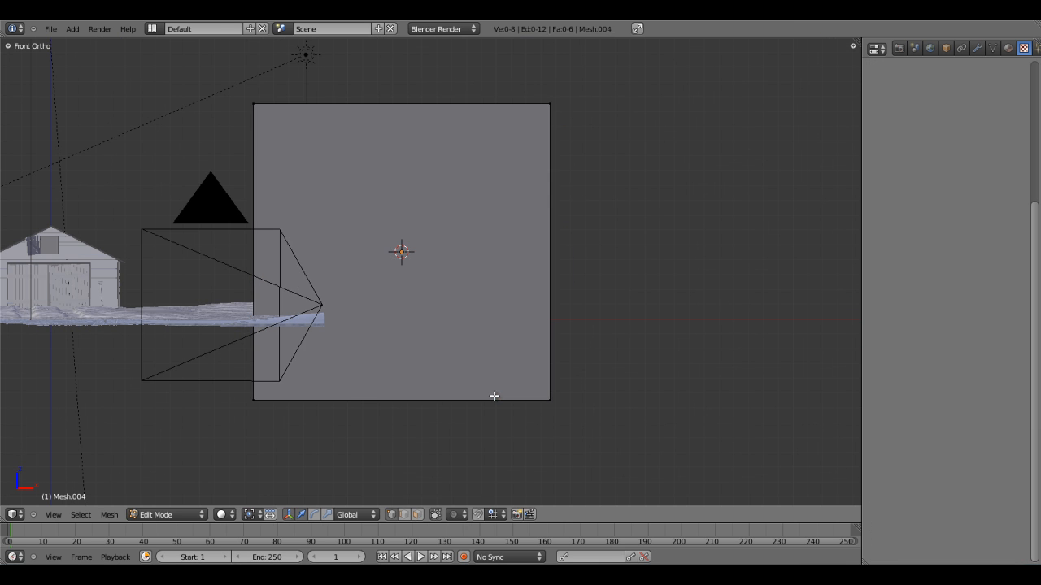
right_click(317, 400)
key(z)
key(b)
drag(236, 390, 546, 439)
key(s)
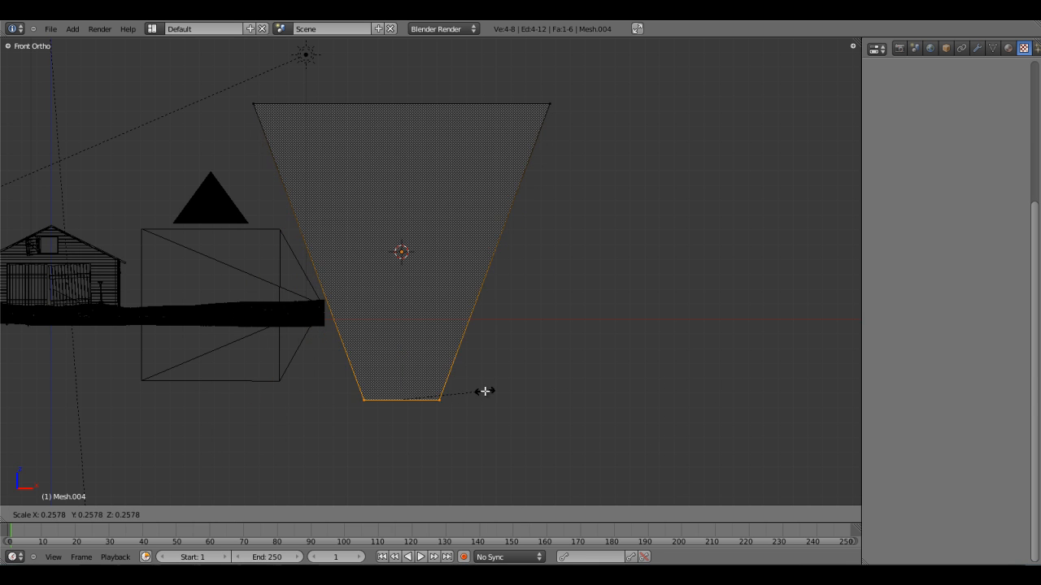
click(455, 391)
- Move the narrowed bottom face down along the Z axis to lengthen the tapered shape
key(g)
key(z)
click(525, 442)
scroll(525, 437, down, 2)
shift+middle_drag(529, 397, 516, 374)
scroll(555, 319, up, 3)
- Cut seven evenly spaced horizontal edge loops into the tapered mesh and return to object mode
key(a)
key(ctrl+r)
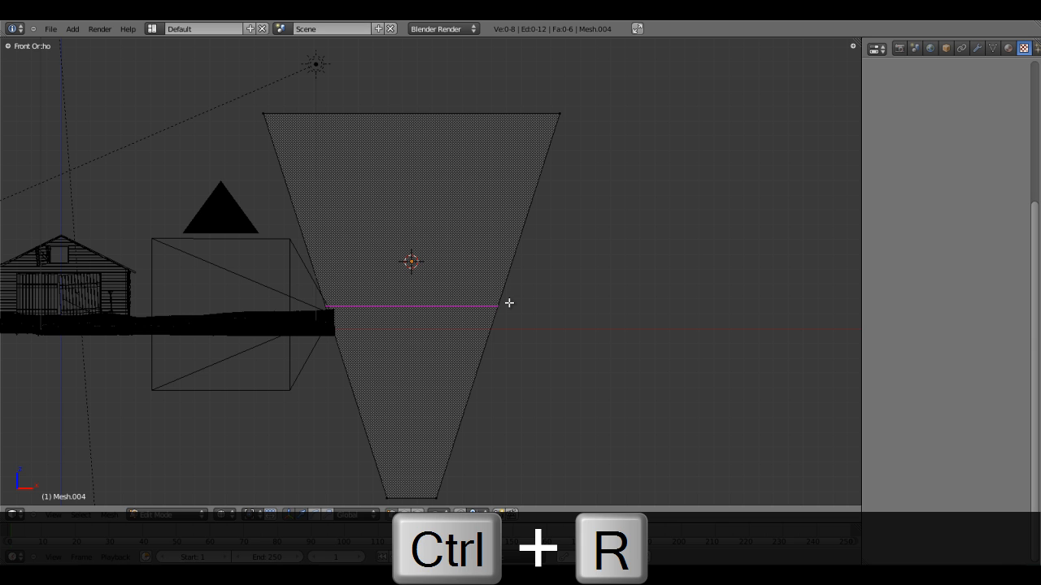
scroll(509, 303, up, 7)
scroll(509, 305, down, 7)
scroll(509, 306, up, 7)
scroll(509, 307, down, 4)
scroll(510, 308, up, 3)
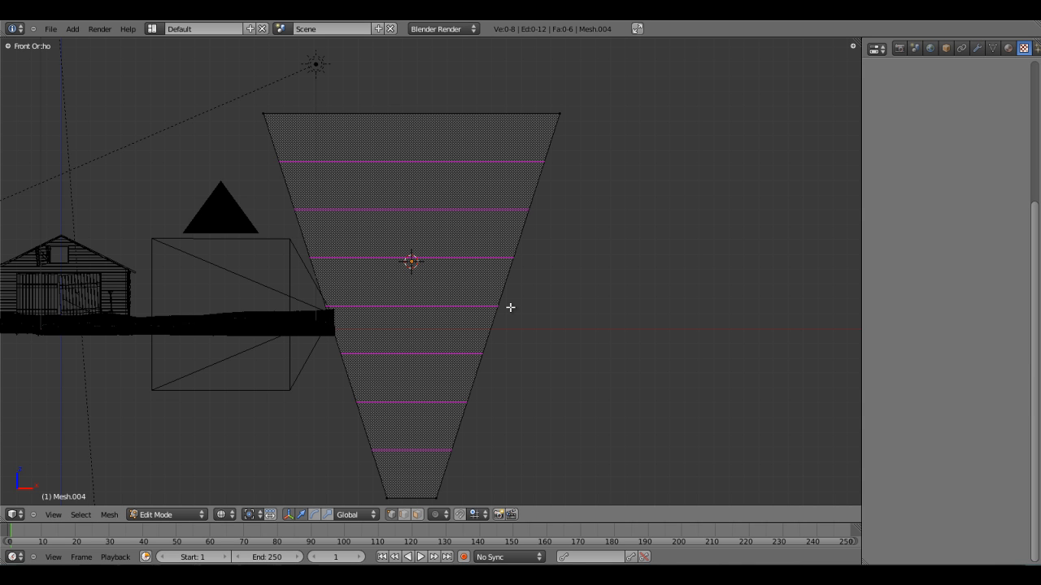
click(510, 308)
mouse_move(509, 297)
middle_down()
mouse_move(488, 304)
mouse_move(502, 310)
middle_up()
key(a)
key(KP_1)
key(Tab)
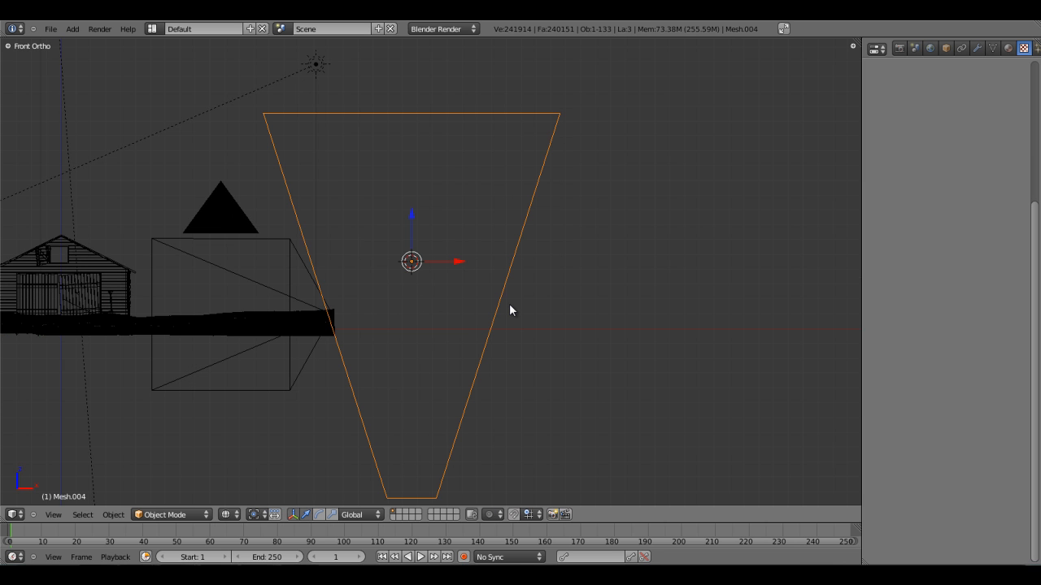
- Smooth the tapered mesh with a level 2 Catmull-Clark subdivision surface modifier and check its settings
key(ctrl+2)
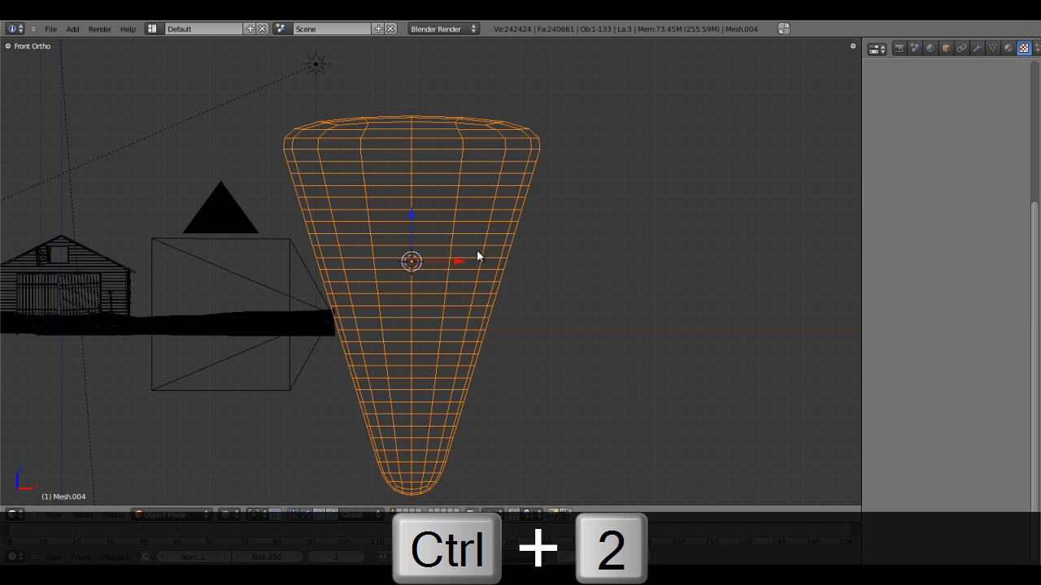
click(977, 48)
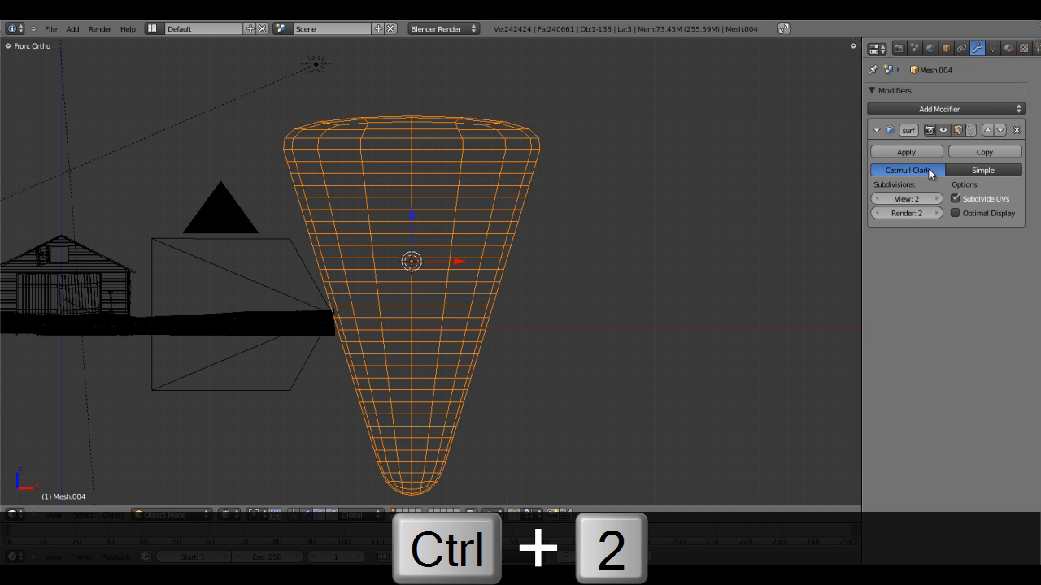
scroll(487, 262, up, 1)
scroll(487, 262, down, 3)
scroll(486, 267, up, 1)
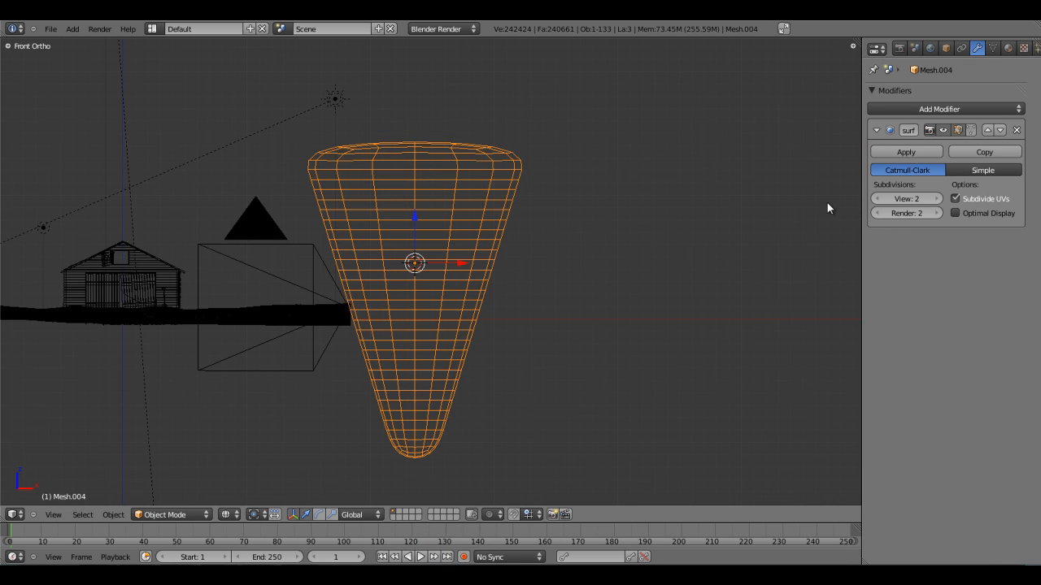
- Enable raytraced transparency on the tapered mesh's material with alpha 0 and an IOR of 1.3
click(1008, 49)
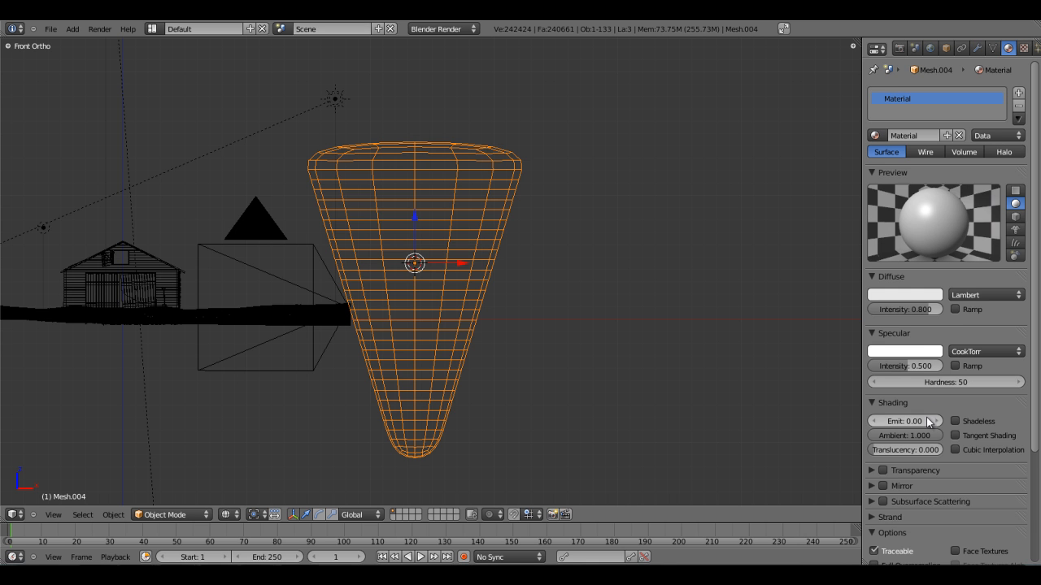
scroll(925, 383, down, 5)
click(871, 352)
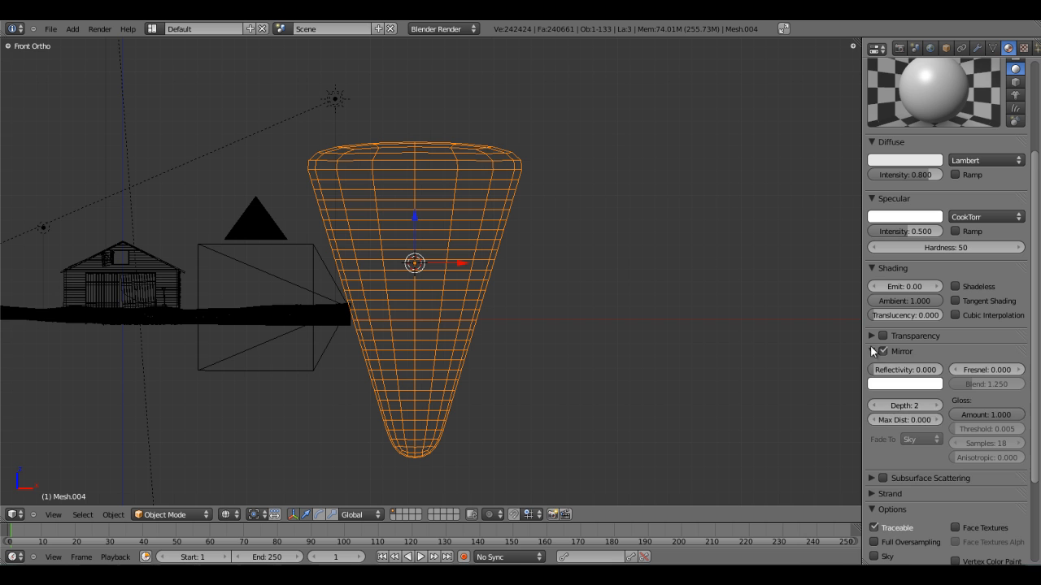
click(871, 350)
click(875, 337)
click(882, 336)
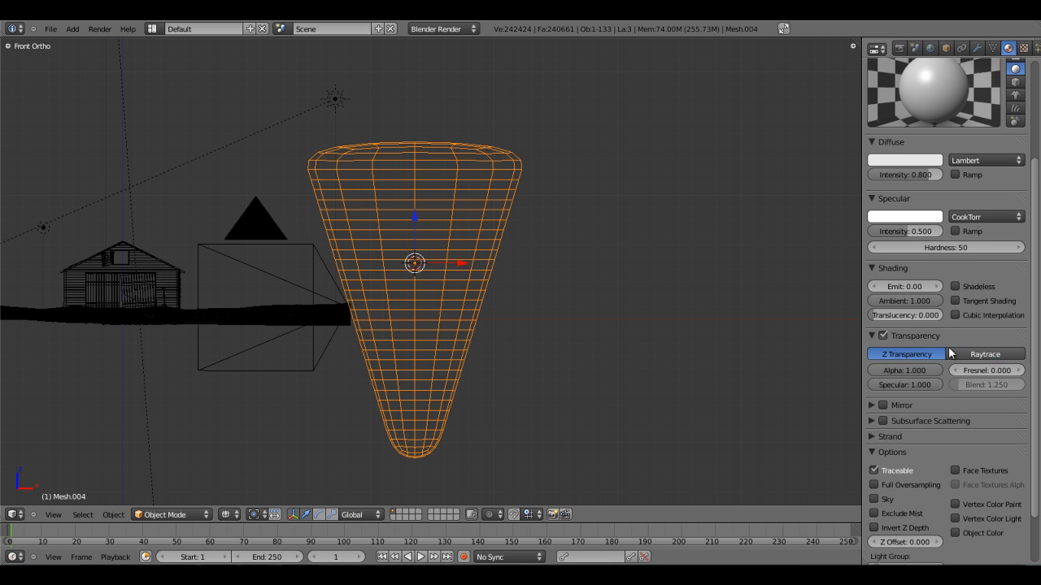
click(985, 354)
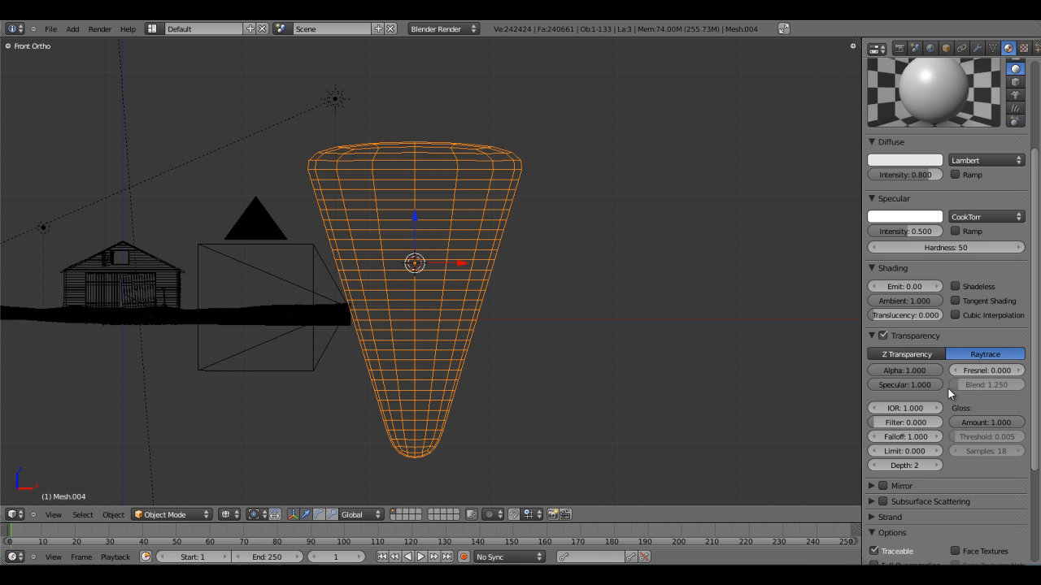
drag(930, 370, 818, 376)
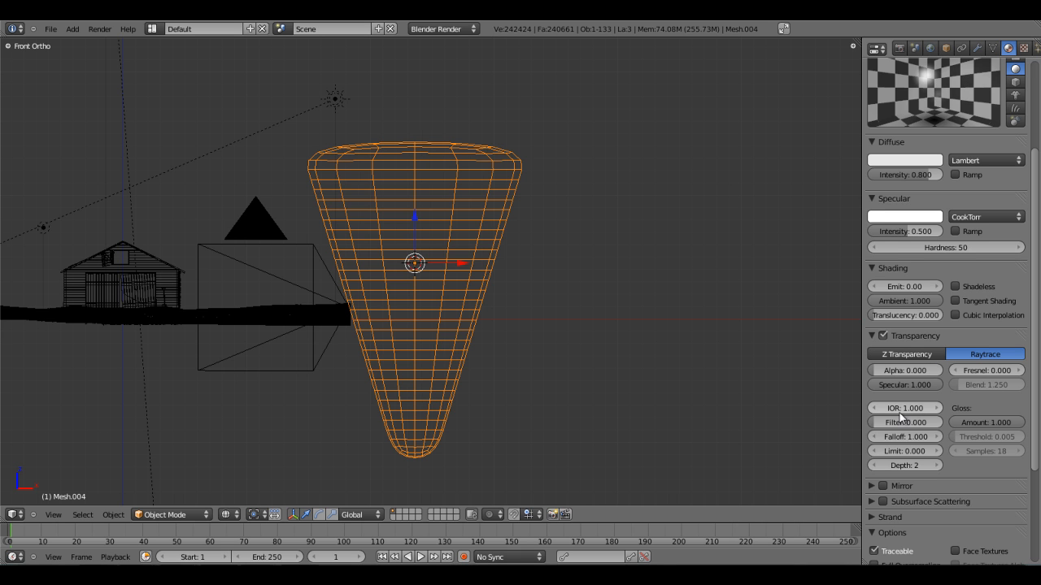
drag(929, 412, 935, 412)
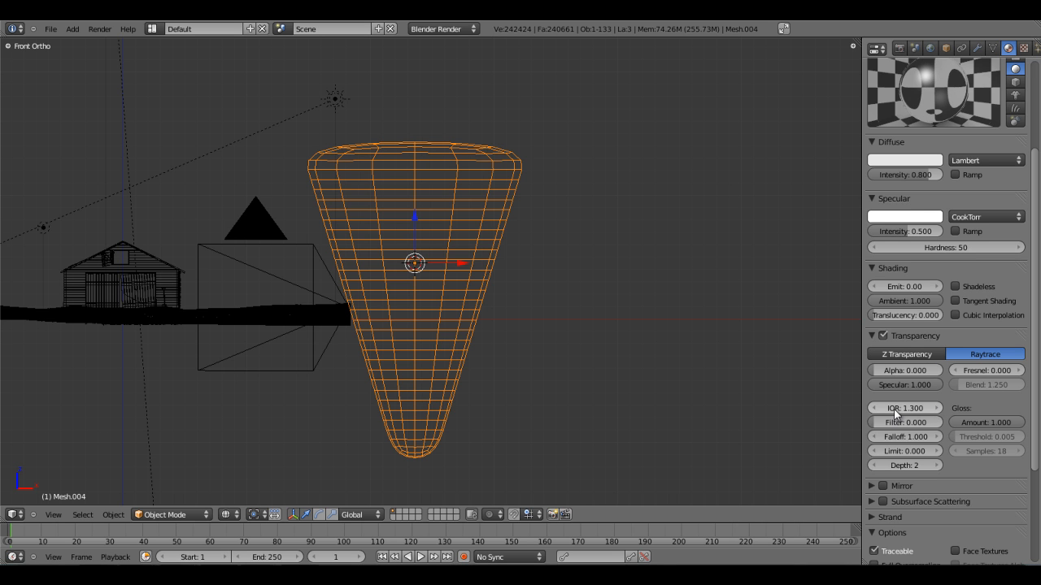
- Review the icicle material's diffuse, specular, shading and transparency settings
scroll(992, 204, up, 5)
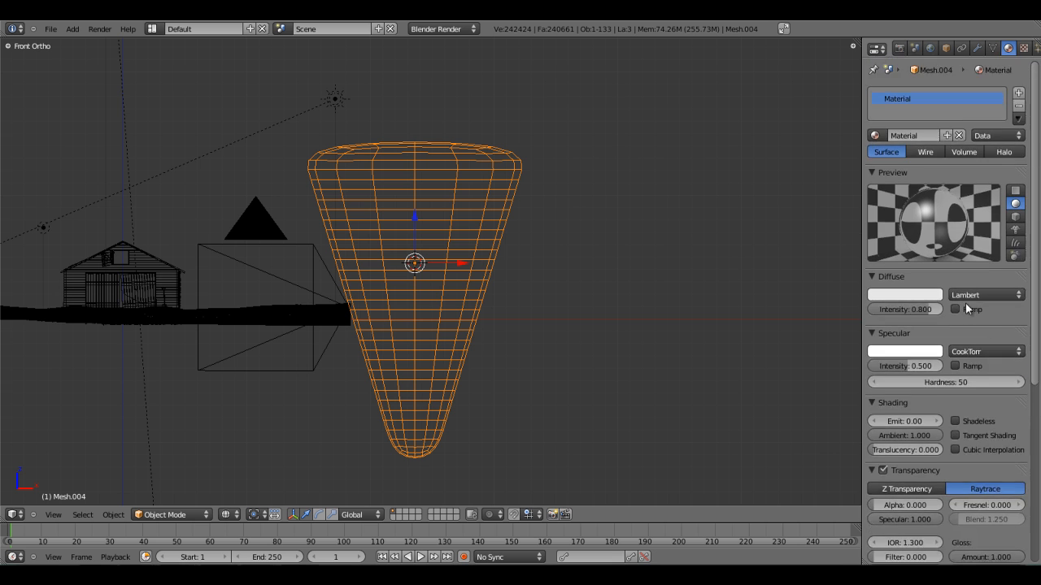
scroll(987, 227, down, 3)
scroll(963, 331, down, 3)
scroll(987, 342, up, 6)
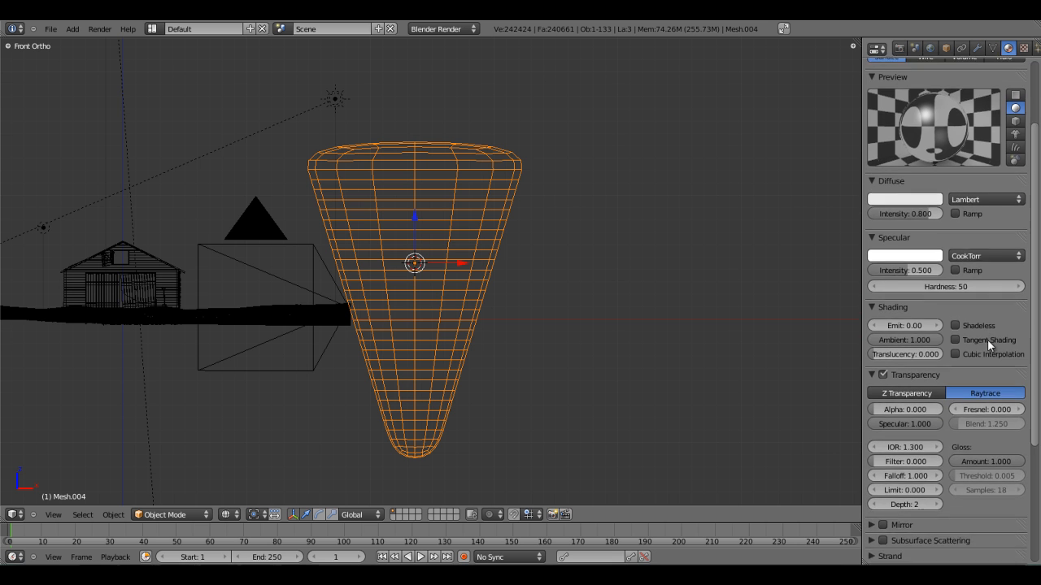
scroll(955, 150, down, 5)
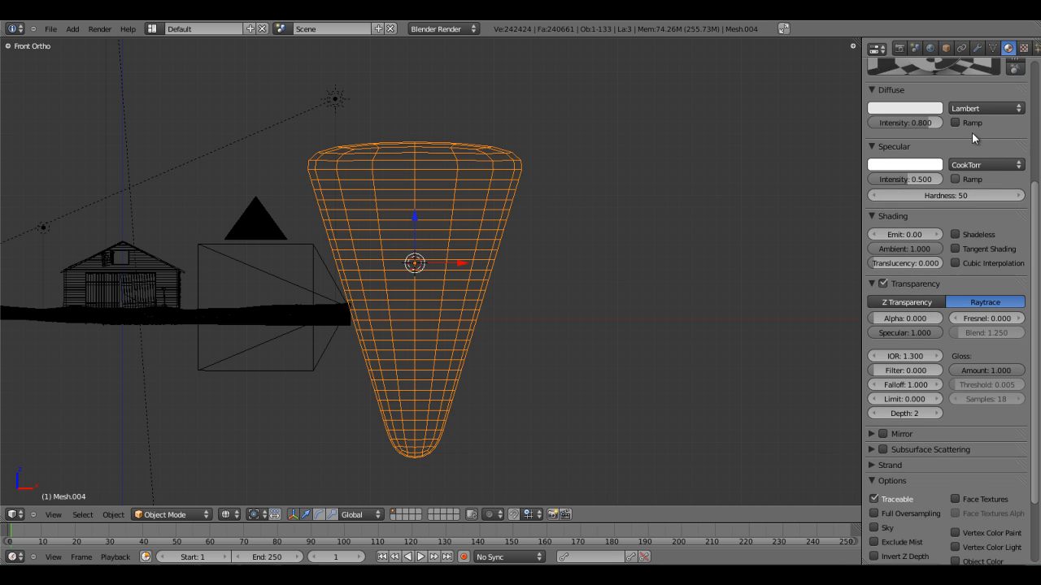
scroll(960, 134, up, 2)
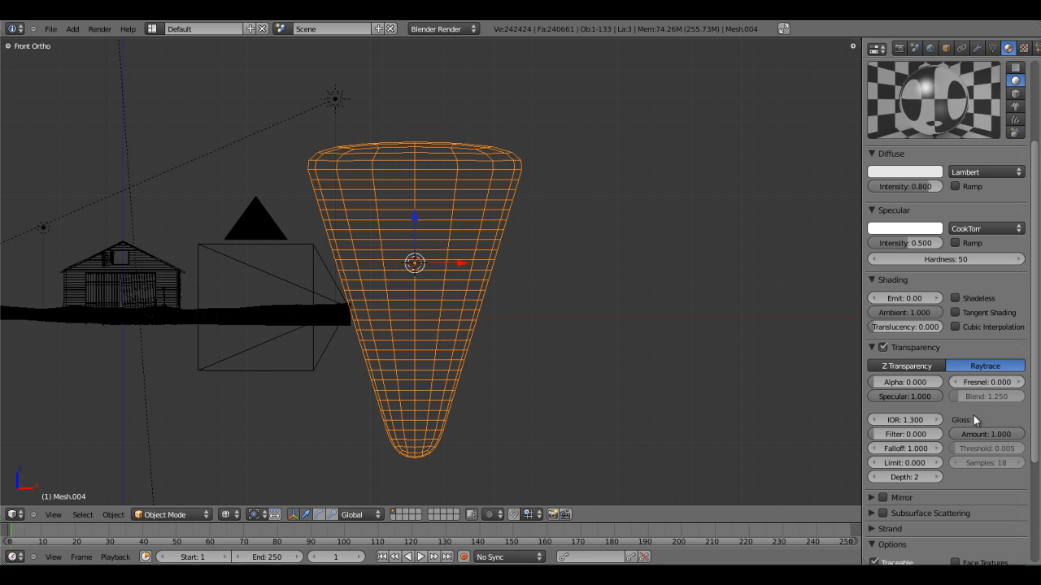
scroll(974, 422, down, 3)
scroll(967, 297, up, 6)
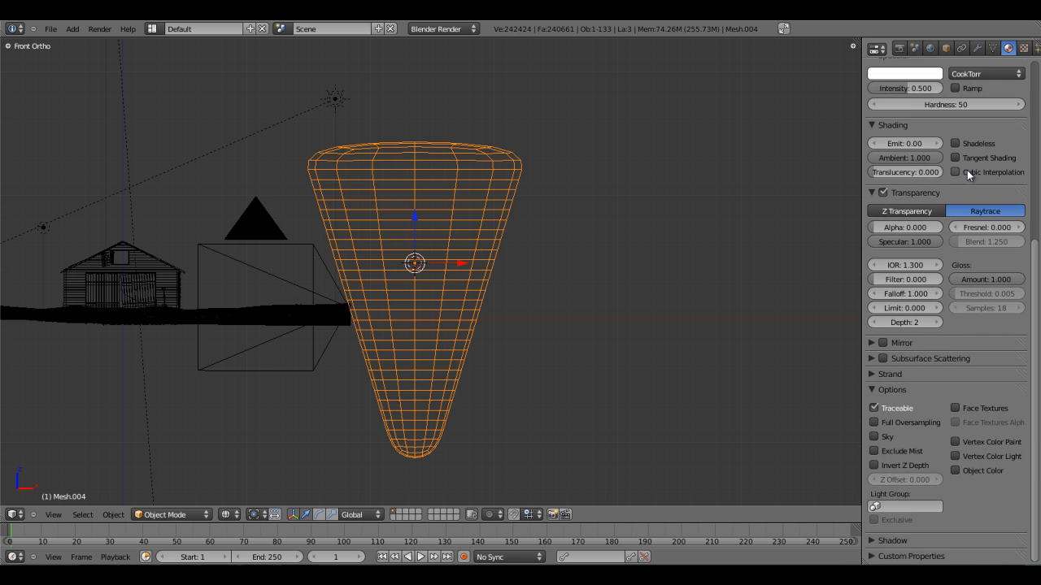
- Add a new Clouds texture to the icicle's material
click(1024, 48)
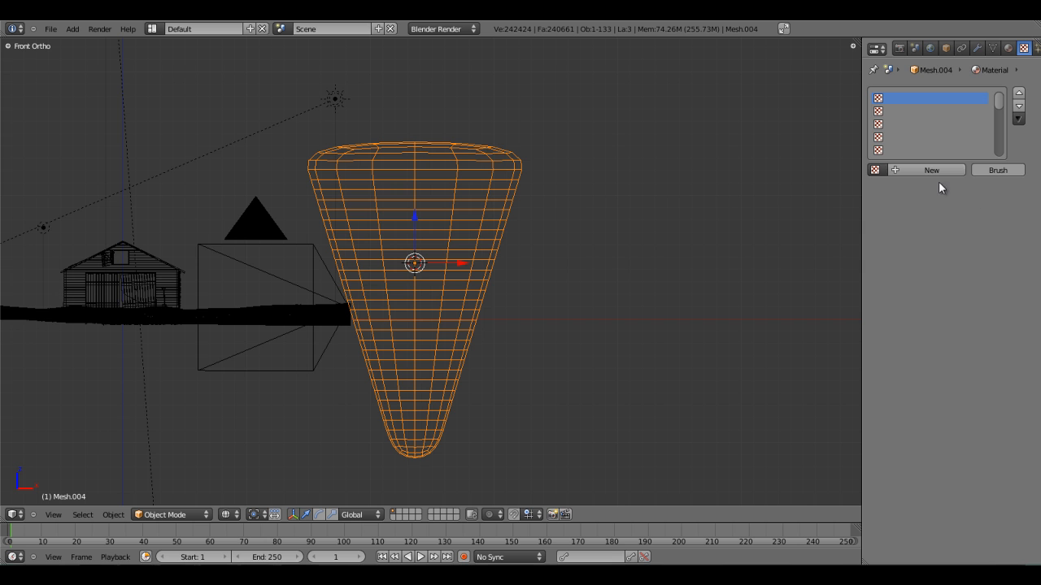
click(932, 170)
drag(915, 443, 881, 441)
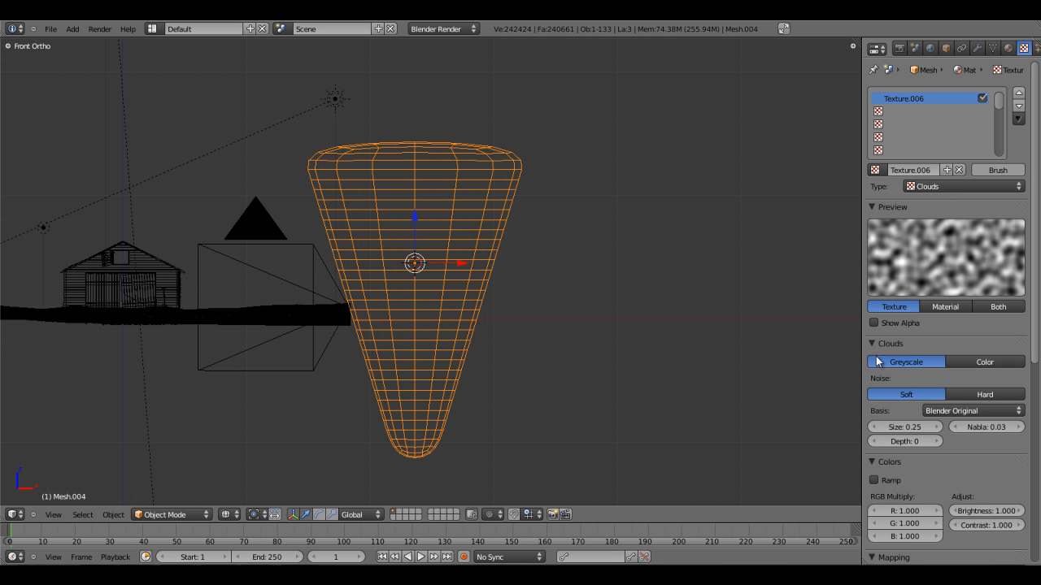
click(976, 48)
click(992, 47)
click(1008, 48)
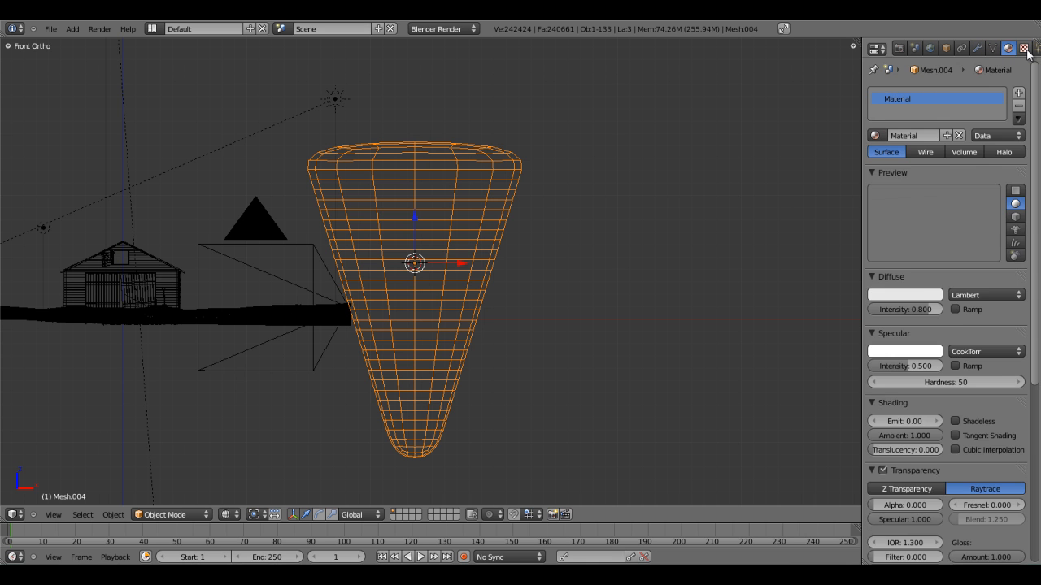
- Rename the new Clouds texture "icicle bumpy" and leave it disabled in the material's texture list
click(1023, 48)
double_click(917, 171)
text(icicle bu)
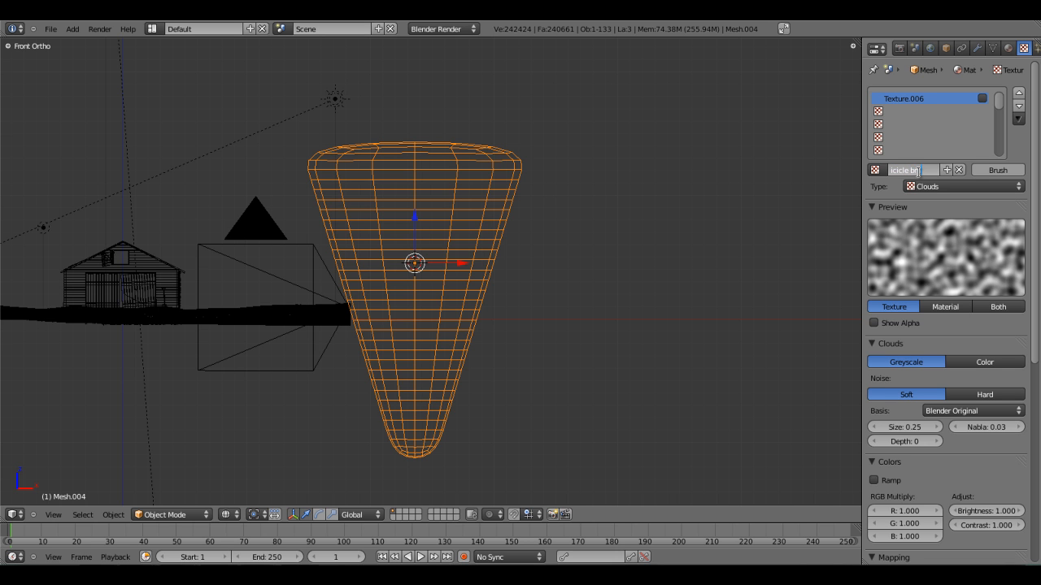
text(mpy)
key(Return)
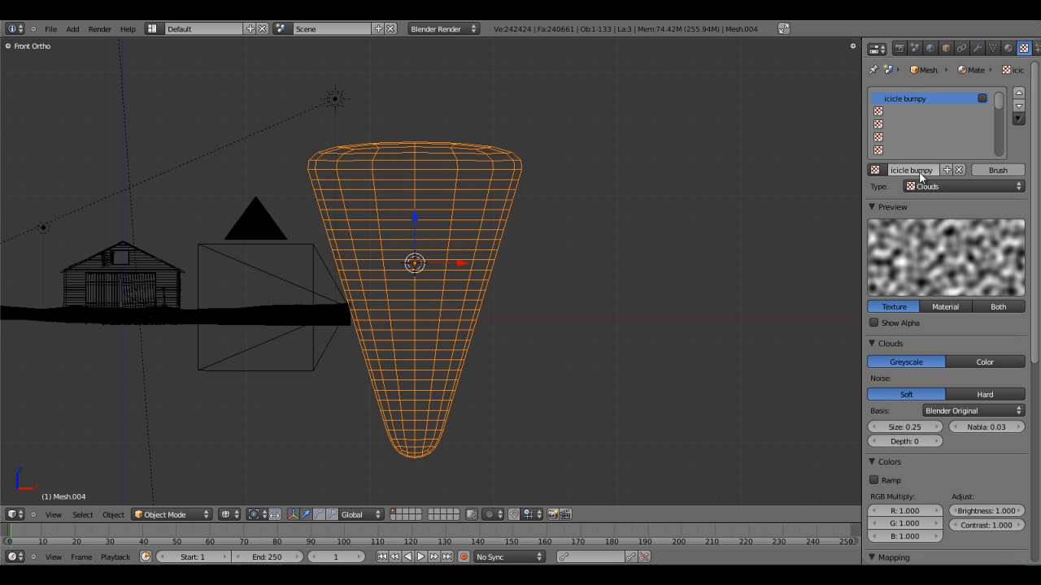
- Add a Displace modifier to the tapered mesh and assign the "icicle bumpy" texture to it
click(977, 47)
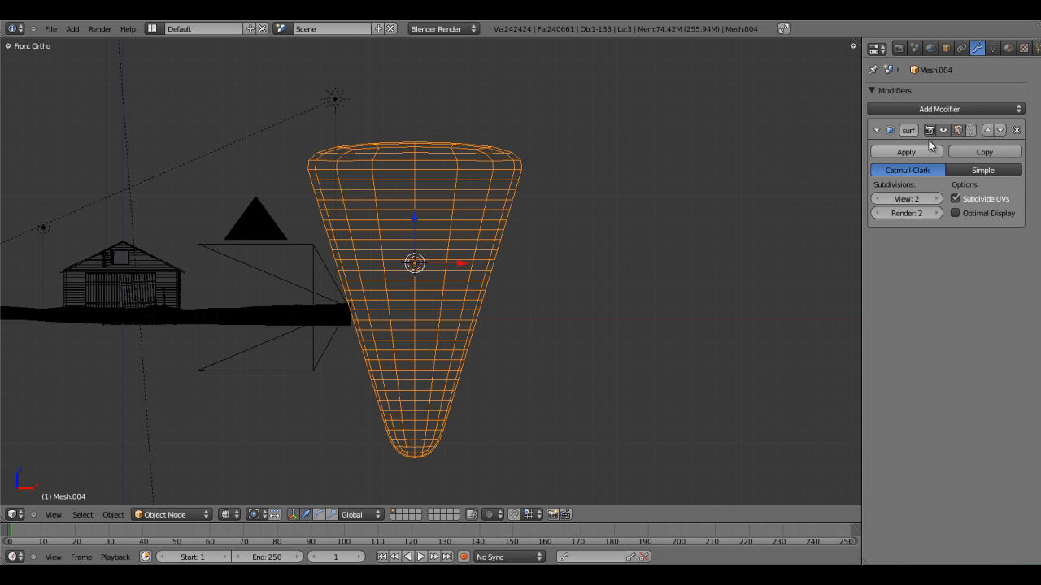
click(942, 109)
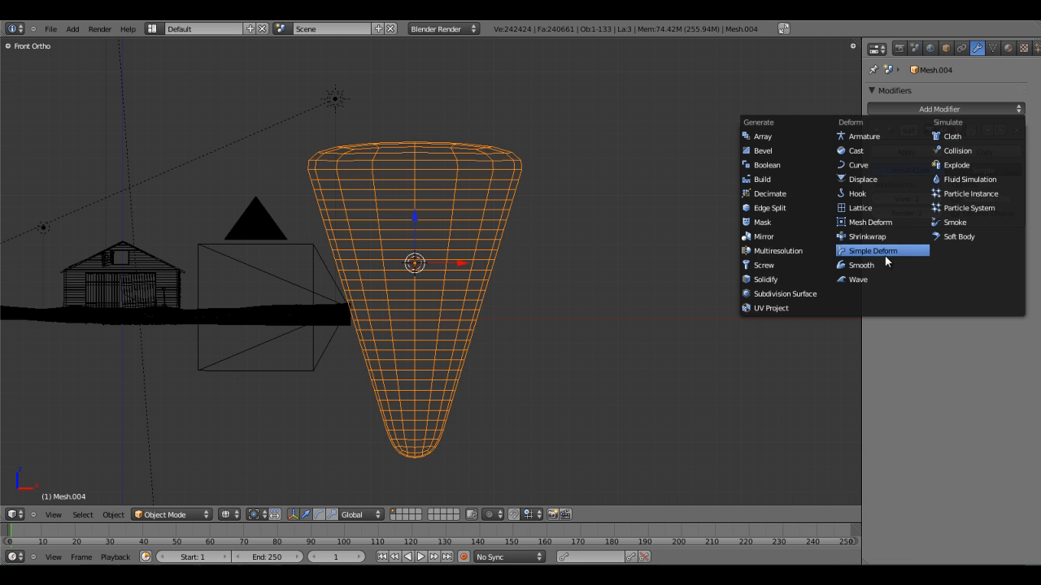
click(863, 179)
click(906, 296)
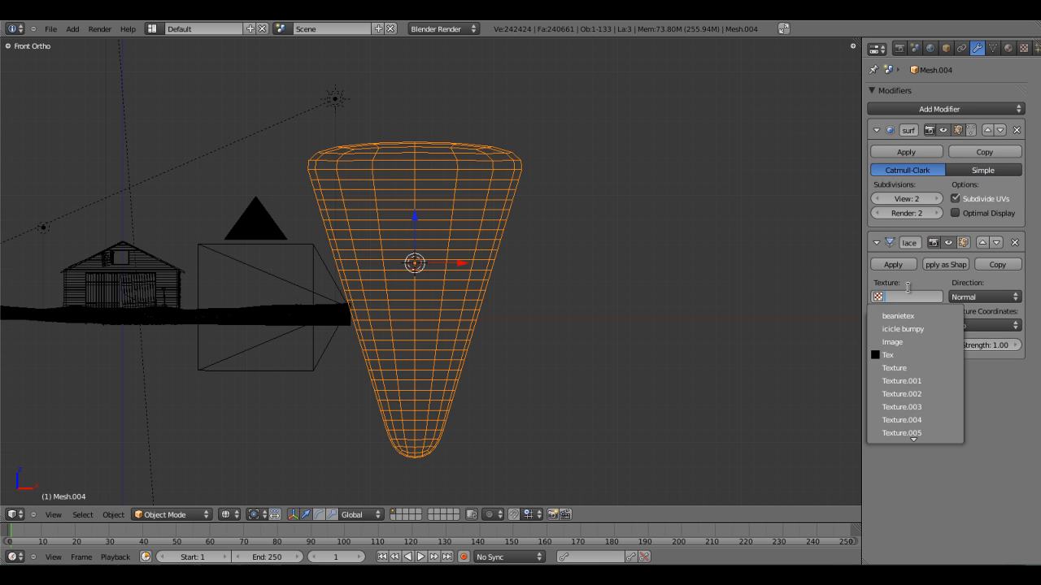
text(ic)
key(Return)
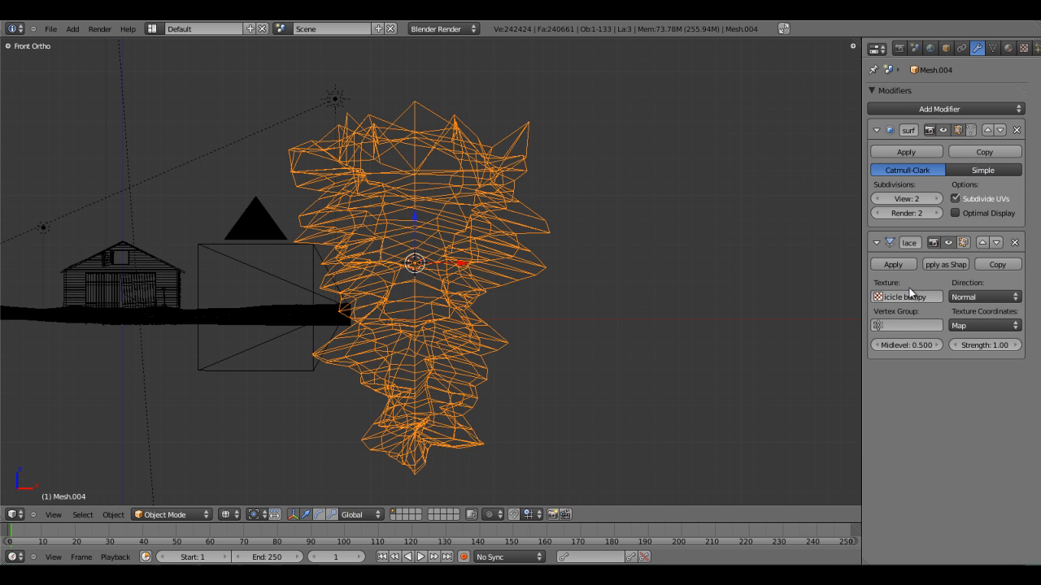
- In solid shading, add a second Subdivision Surface modifier after the Displace and lower the first one's view level to 1
key(z)
scroll(532, 236, up, 3)
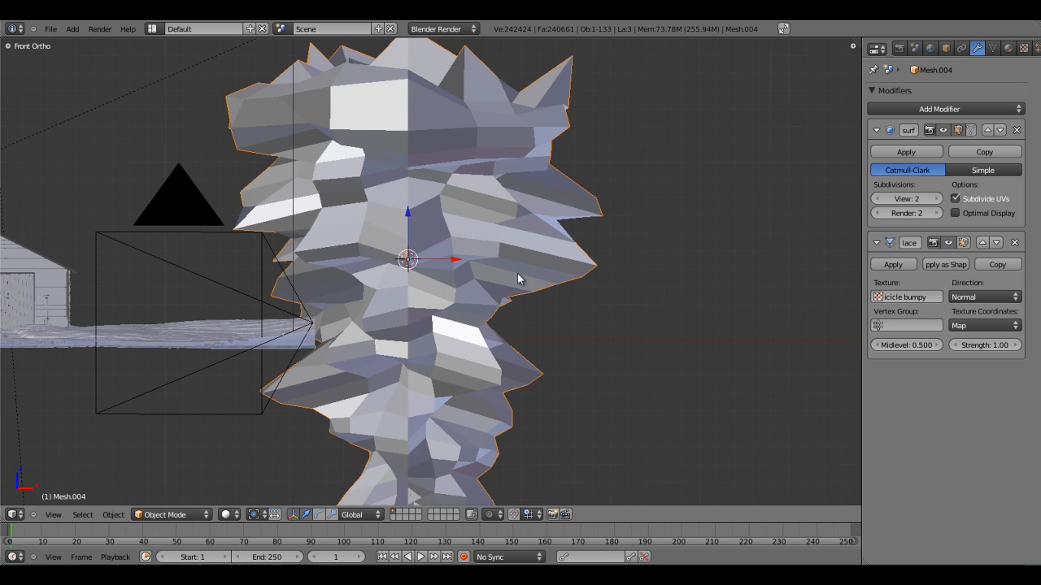
scroll(518, 273, down, 3)
middle_drag(446, 282, 534, 226)
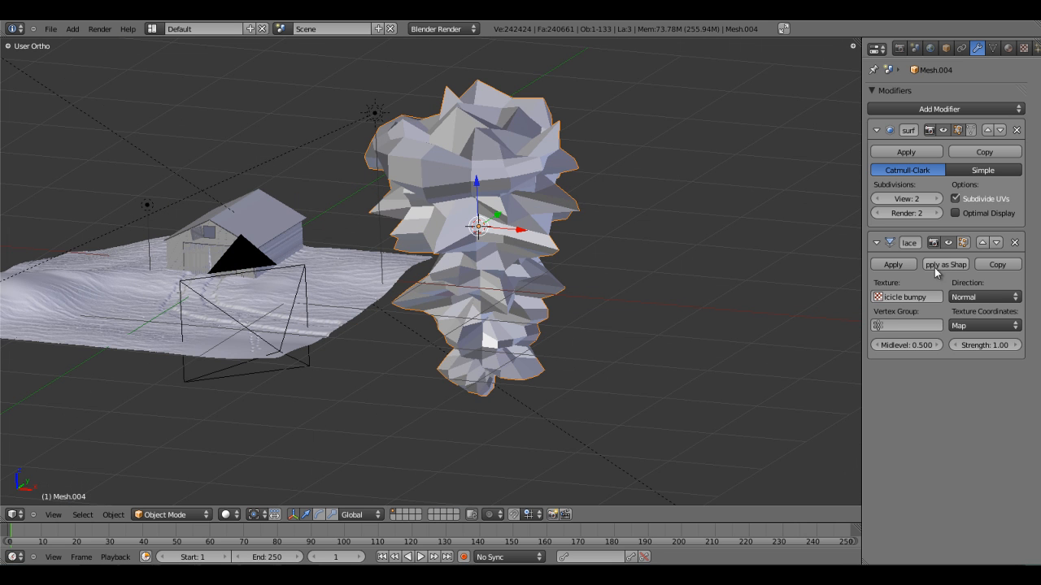
click(919, 110)
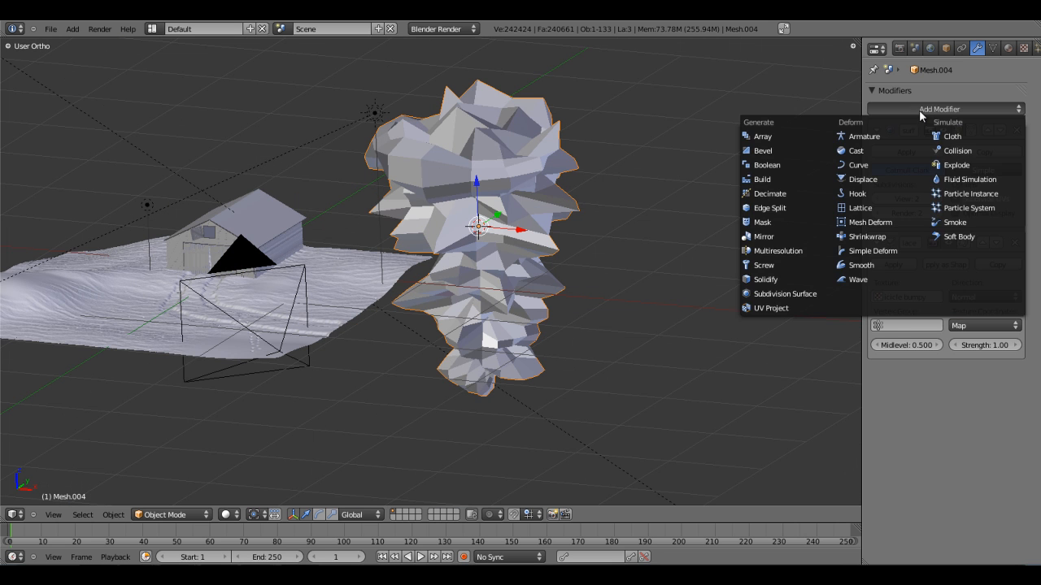
click(778, 296)
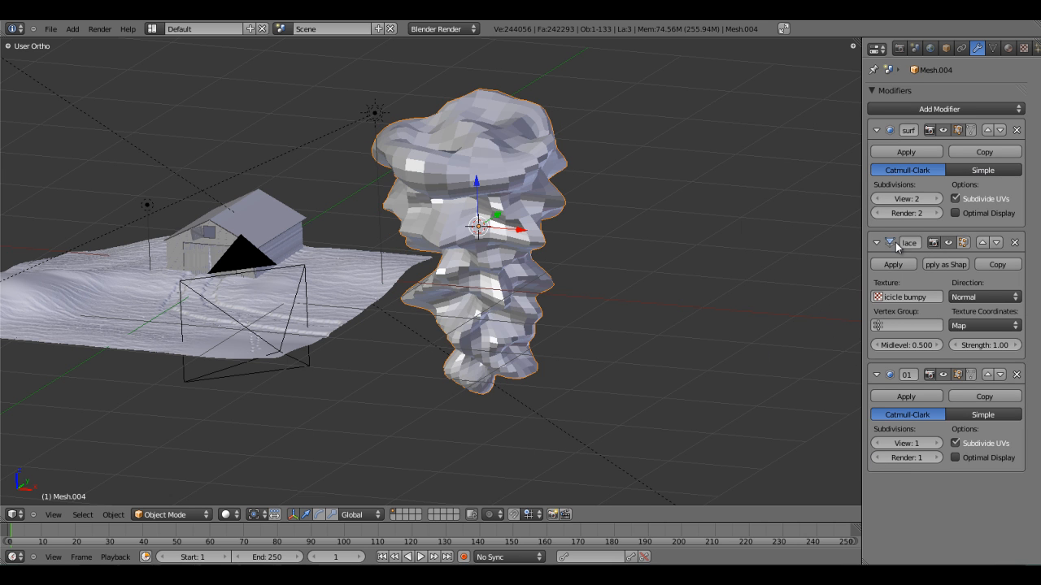
click(878, 200)
- Apply smooth shading to the icicle and set the Displace modifier's strength to 0.5
middle_drag(651, 267, 568, 314)
key(t)
click(42, 228)
mouse_move(455, 244)
middle_down()
mouse_move(430, 268)
mouse_move(491, 313)
mouse_move(520, 293)
middle_up()
click(1009, 346)
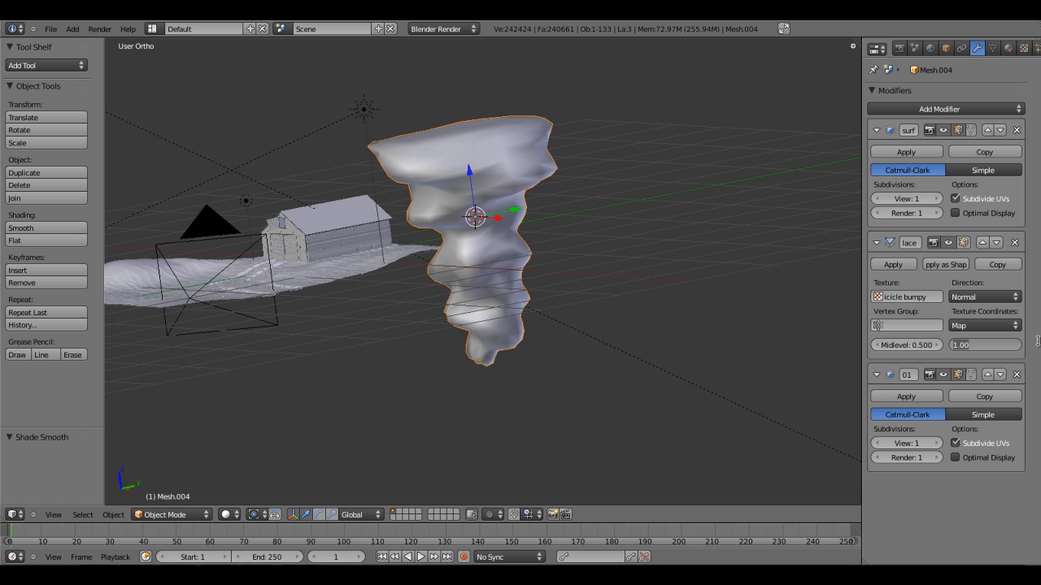
key(Return)
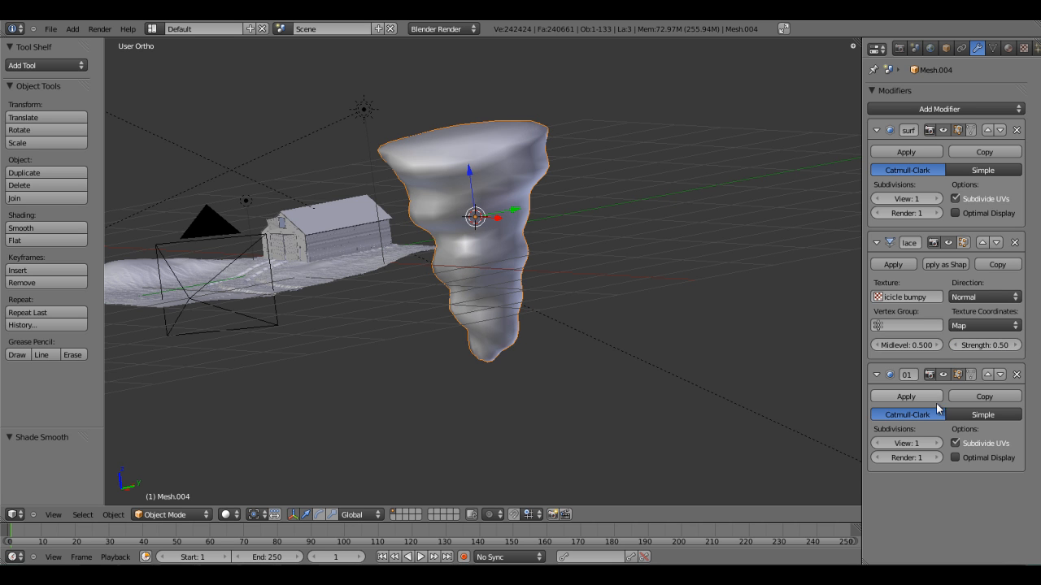
- Try a view level of 2 on the second Subdivision Surface modifier to compare the icicle's smoothness
click(934, 443)
middle_drag(520, 330, 492, 326)
click(878, 443)
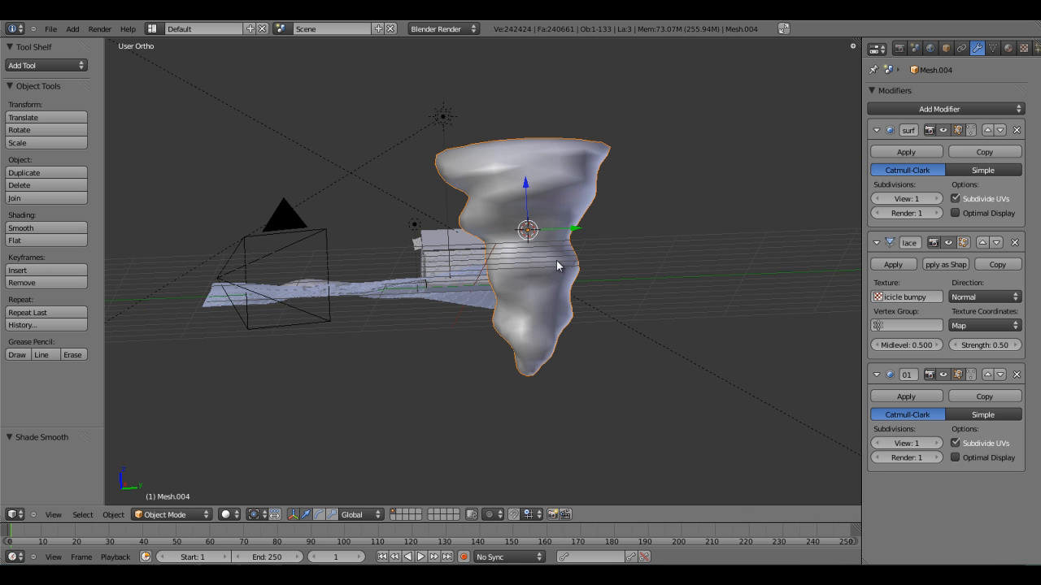
scroll(786, 349, up, 5)
click(937, 443)
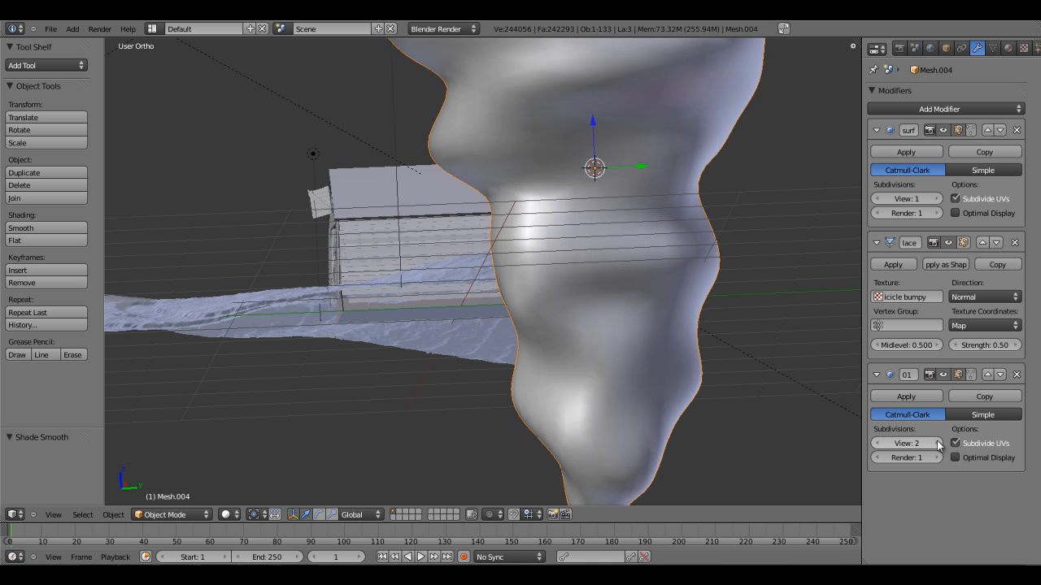
click(876, 443)
- Slim the icicle by scaling it to about 0.68 along Y and 0.69 along X
scroll(674, 309, down, 4)
middle_drag(505, 257, 525, 253)
key(KP_7)
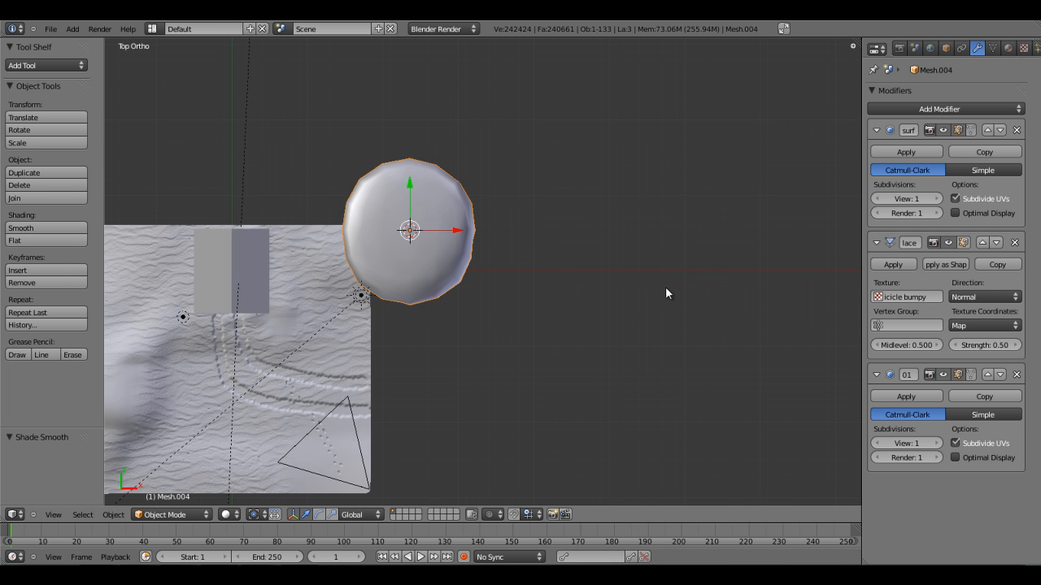
key(s)
key(y)
click(586, 264)
key(s)
key(x)
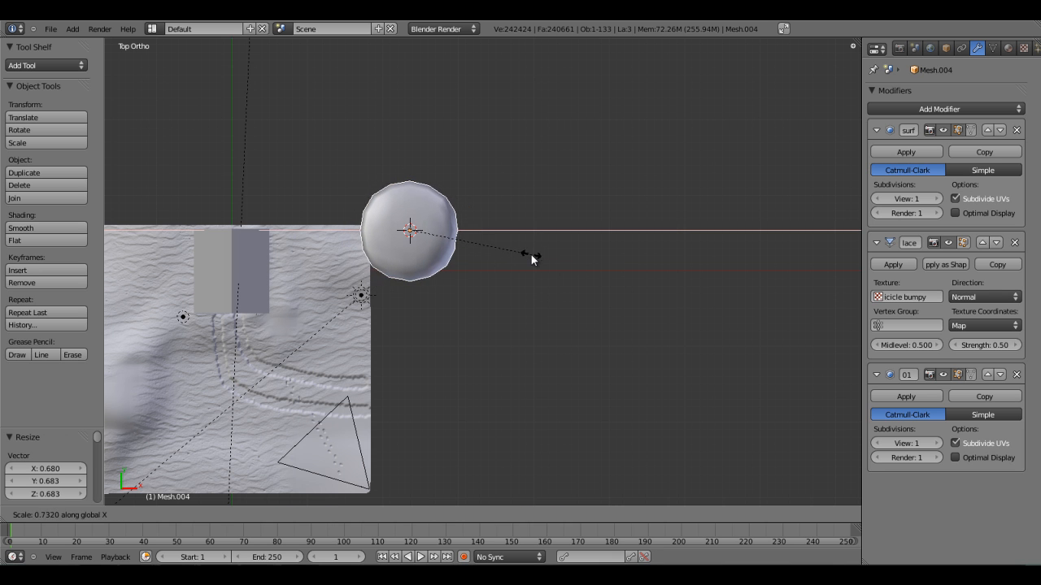
click(531, 255)
key(KP_1)
scroll(434, 285, up, 2)
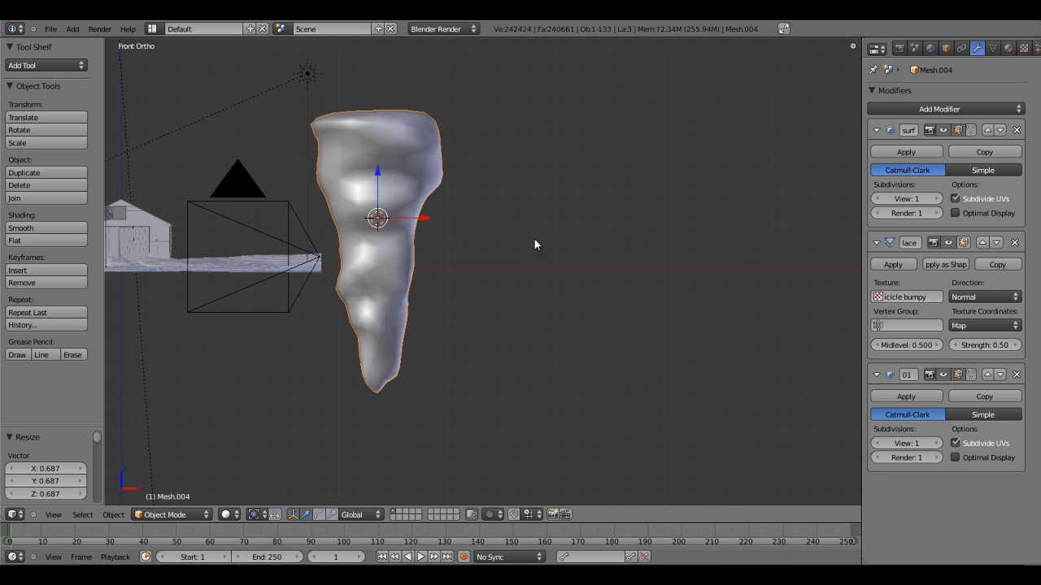
- Scale the whole icicle down and move it along X to the barn's right eave, working in wireframe
key(s)
shift+middle_drag(415, 224, 581, 240)
drag(583, 239, 369, 243)
shift+middle_drag(388, 243, 490, 226)
scroll(489, 225, up, 3)
key(z)
scroll(490, 224, up, 8)
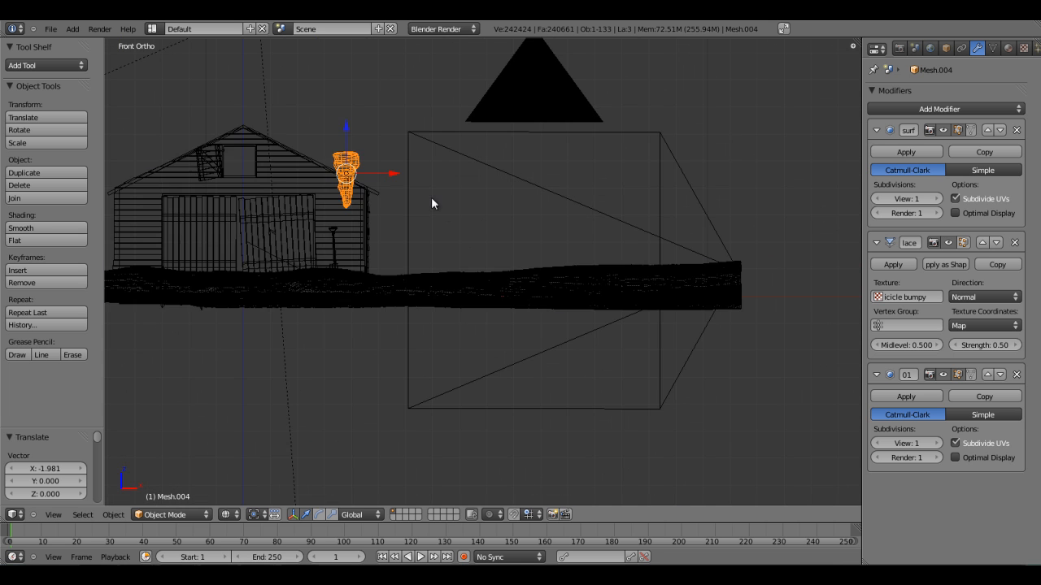
- Lower the icicle to just below the roof's edge and scale it down further
key(g)
click(470, 276)
key(s)
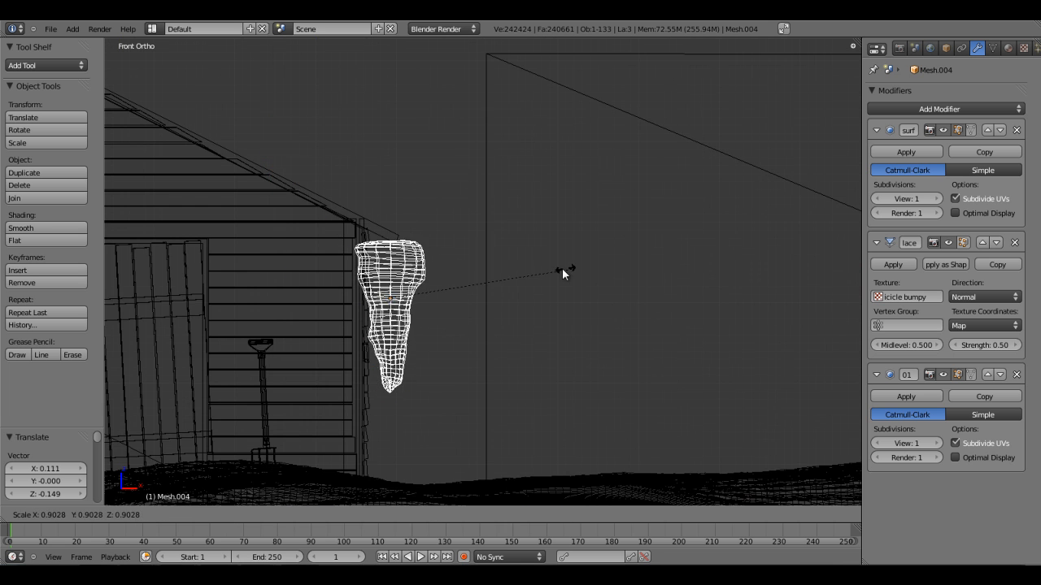
click(493, 268)
shift+middle_drag(493, 268, 560, 265)
scroll(560, 265, up, 3)
key(s)
click(507, 292)
- Fit the icicle against the underside of the roof overhang by moving, rotating and rescaling it
key(g)
click(499, 176)
key(r)
click(549, 214)
key(s)
click(560, 216)
key(g)
click(559, 207)
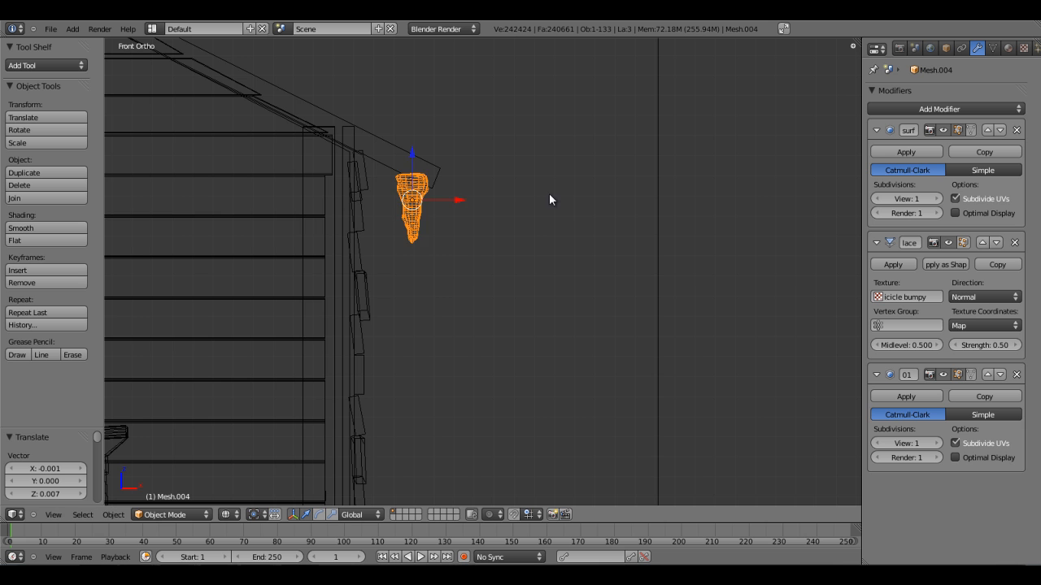
- Move the icicle about -1.095 along Y to the front corner of the barn's eave
key(KP_3)
scroll(582, 239, down, 2)
scroll(582, 243, down, 3)
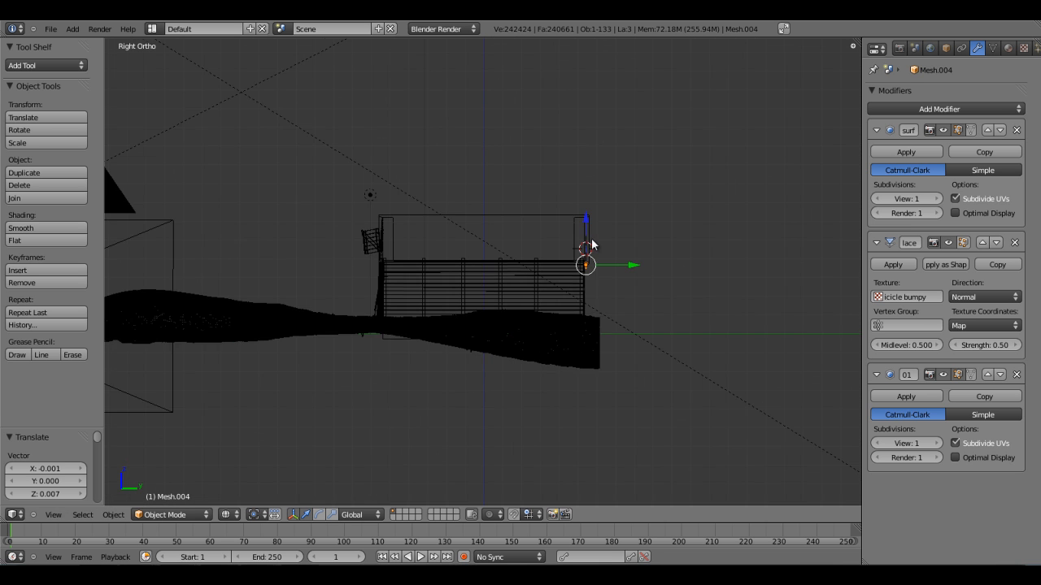
scroll(638, 260, up, 2)
key(g)
key(y)
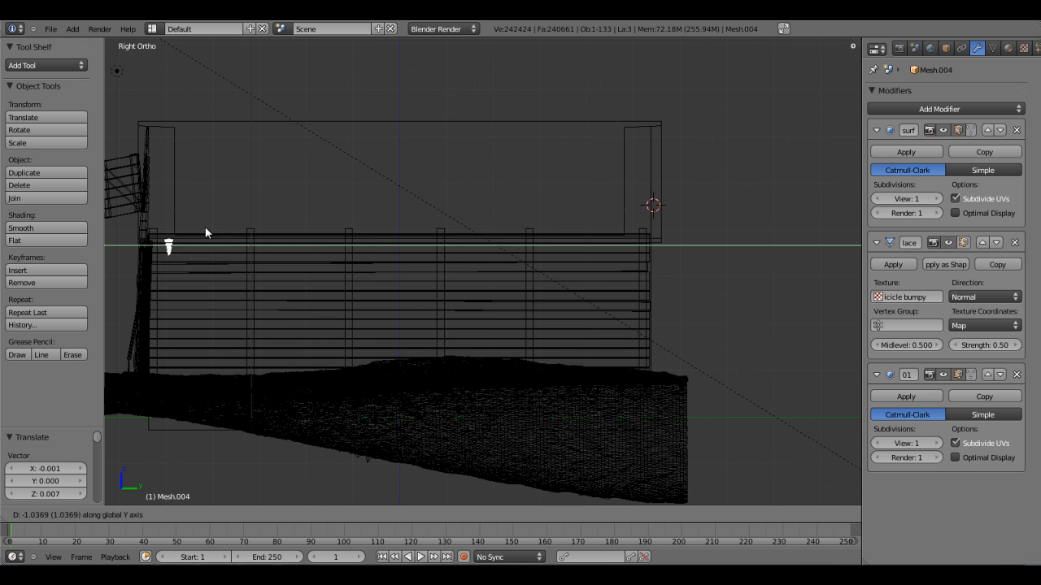
click(179, 231)
- Return to solid shading and nudge the icicle about 0.008 along Y, just inside the roof's front corner
mouse_move(274, 232)
shift+middle_down()
mouse_move(613, 258)
mouse_move(578, 273)
shift+middle_up()
scroll(613, 261, up, 8)
key(z)
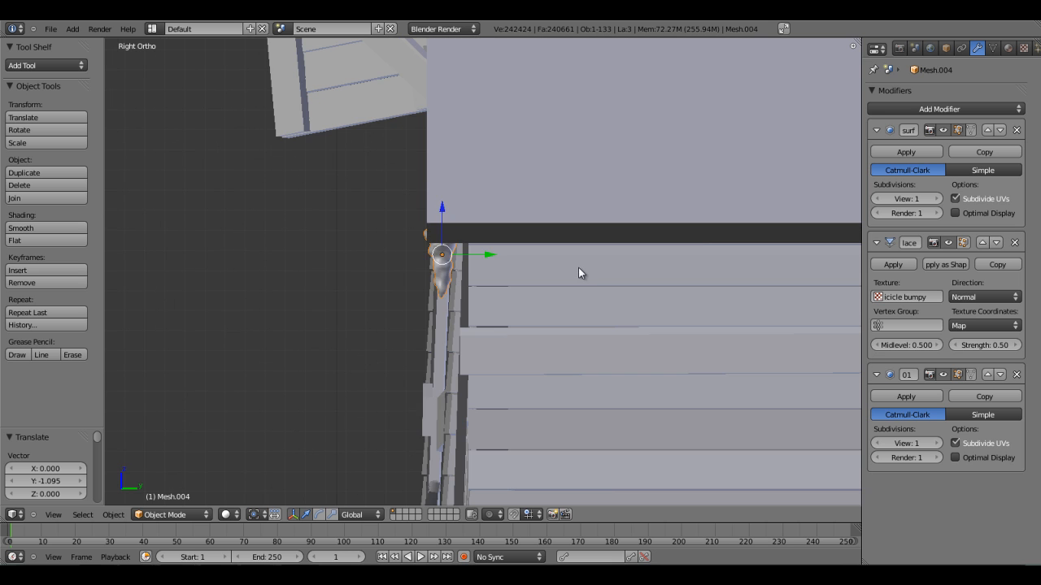
key(g)
key(y)
click(600, 269)
scroll(616, 268, up, 2)
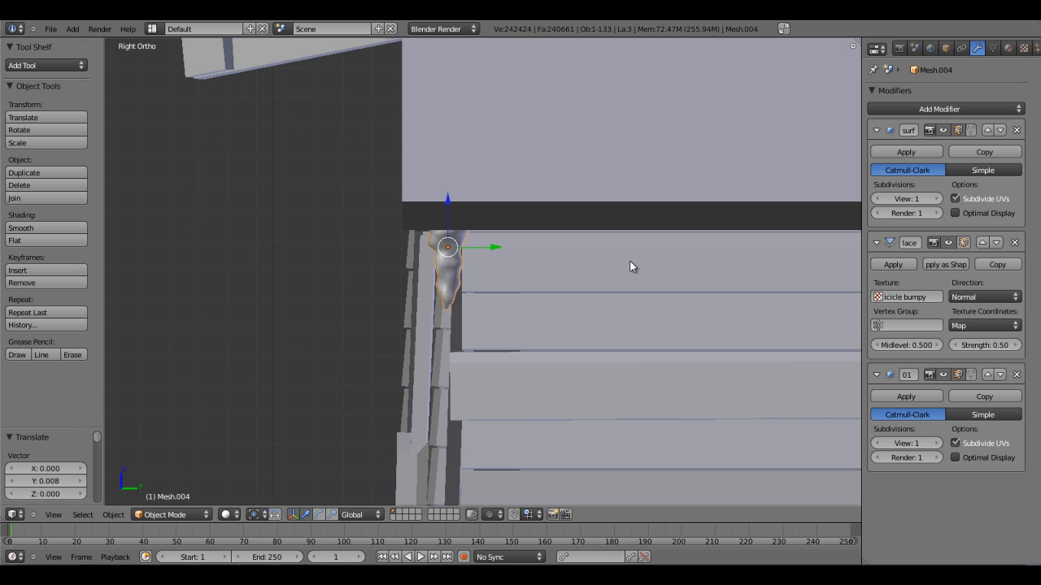
- Raise the icicle about 0.002 along Z against the roof overhang and fine-tune its position from the side
key(KP_1)
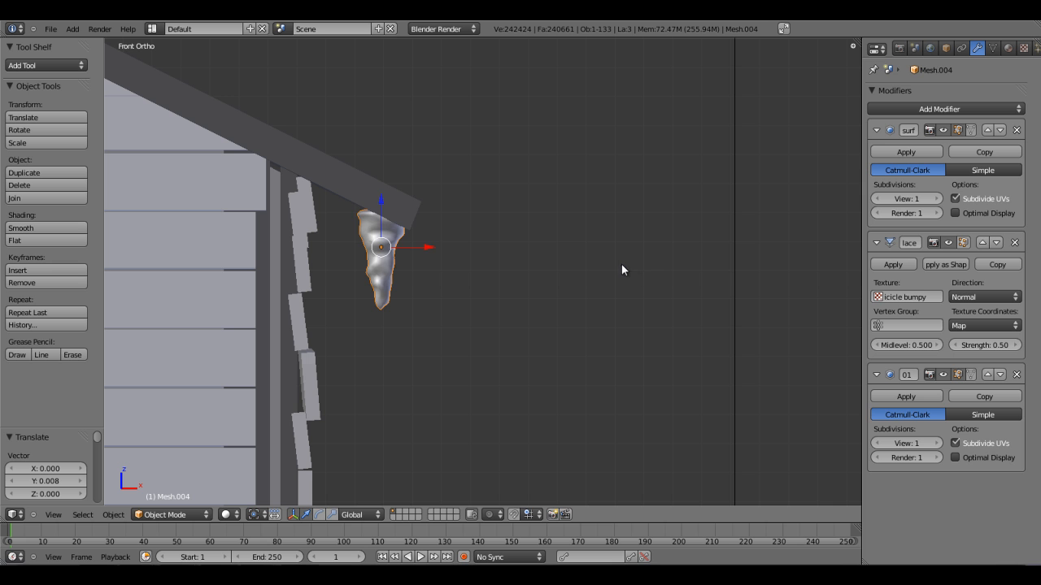
key(g)
key(z)
click(620, 251)
key(KP_3)
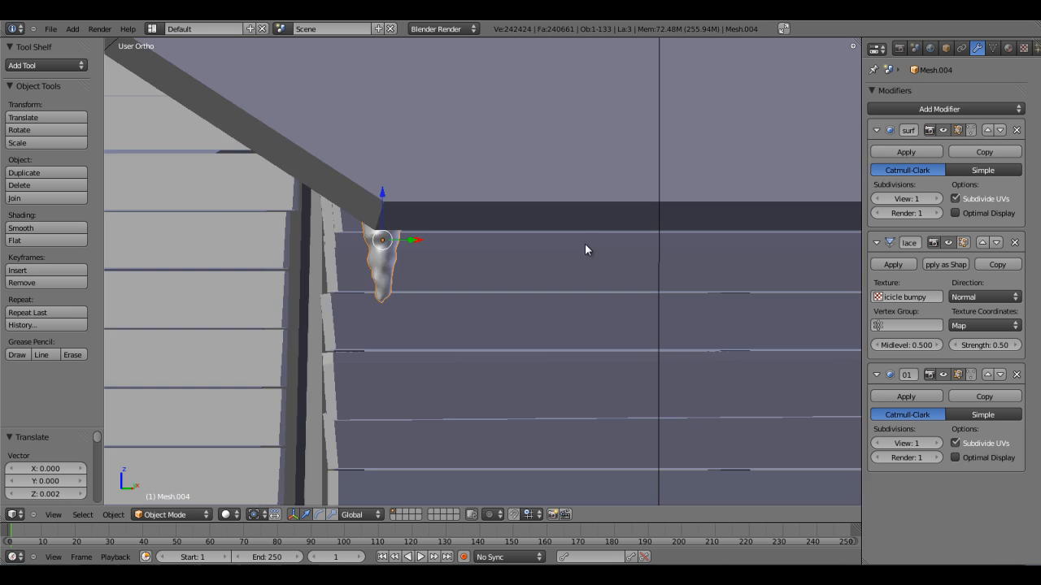
scroll(573, 242, down, 3)
shift+middle_drag(542, 269, 522, 265)
scroll(529, 301, up, 4)
key(z)
key(z)
shift+middle_drag(503, 322, 476, 283)
key(g)
click(471, 282)
- Duplicate the icicle a short distance along the eave and scale the copy down
key(shift+d)
click(547, 288)
key(s)
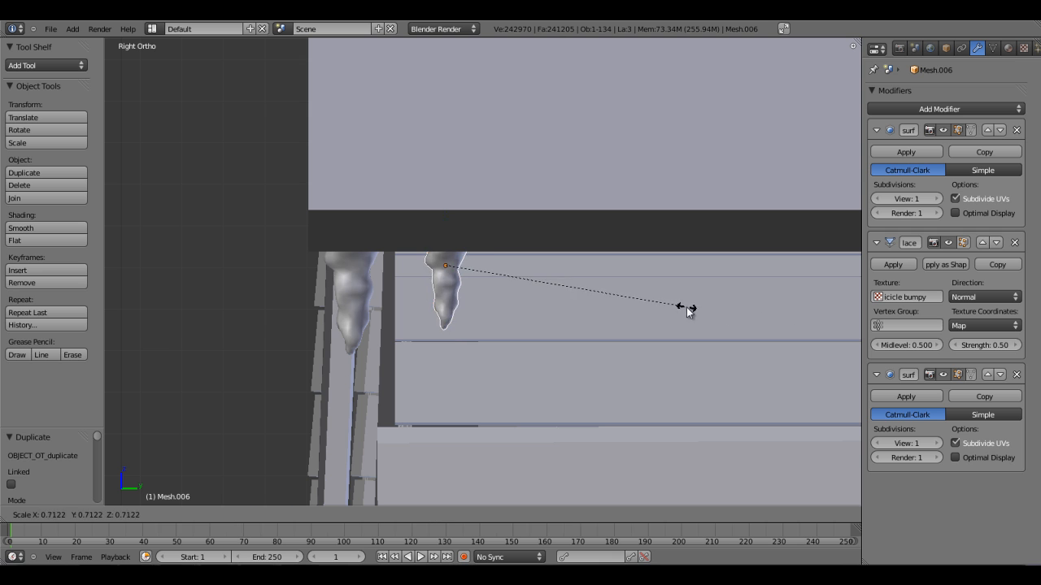
click(642, 304)
- Duplicate the large and small icicles together further along the eave
shift+right_click(365, 290)
shift+middle_drag(508, 297, 445, 295)
key(shift+d)
click(697, 292)
shift+middle_drag(581, 280, 511, 278)
- Reshape the copied large icicle by rescaling it until it is longer and thinner than the original
right_click(642, 311)
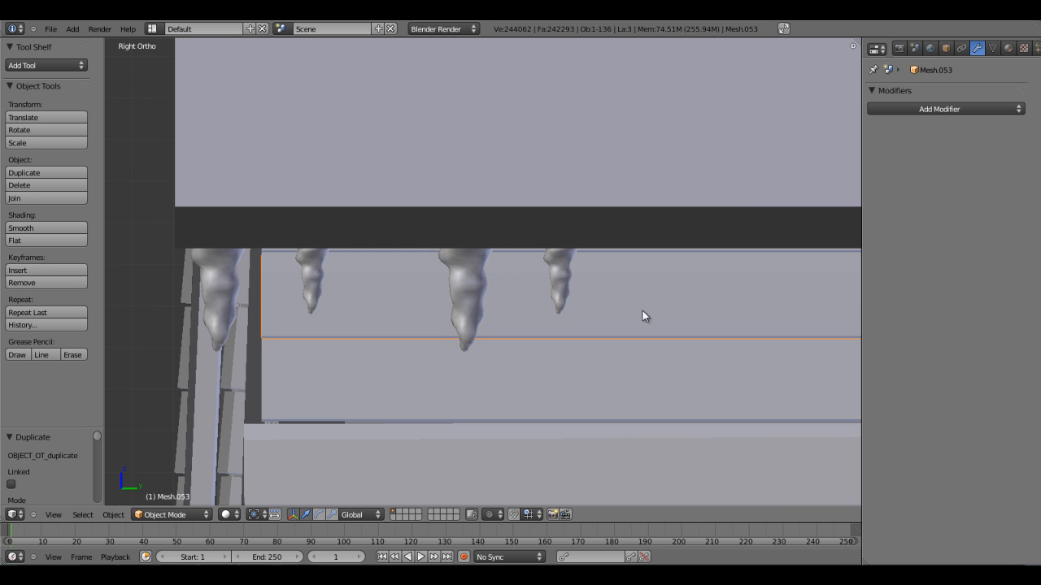
right_click(476, 289)
key(s)
key(x)
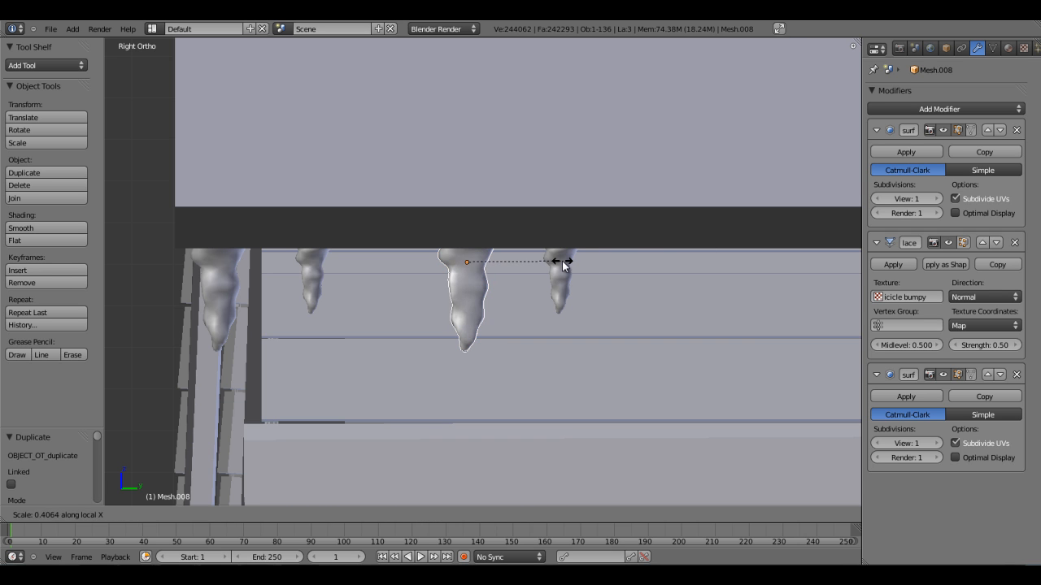
right_click(562, 261)
key(s)
click(607, 273)
key(s)
click(558, 281)
middle_drag(558, 283, 565, 288)
key(s)
click(583, 325)
key(s)
click(580, 337)
- Select all four icicles and duplicate them along the roof's edge
shift+right_click(550, 286)
shift+middle_drag(549, 289, 508, 297)
shift+right_click(264, 283)
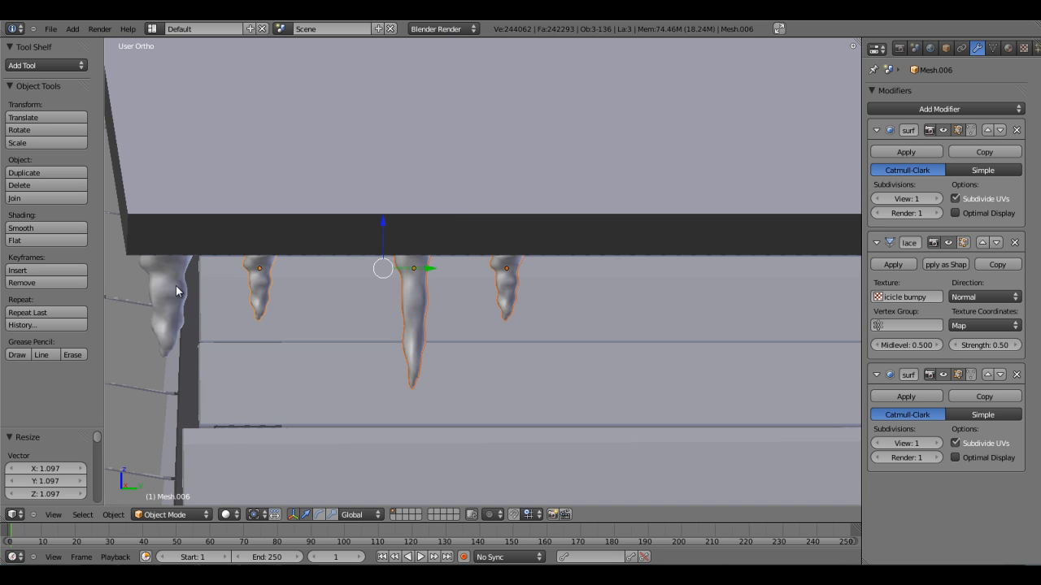
shift+right_click(176, 286)
scroll(376, 324, down, 4)
key(shift+d)
key(x)
key(x)
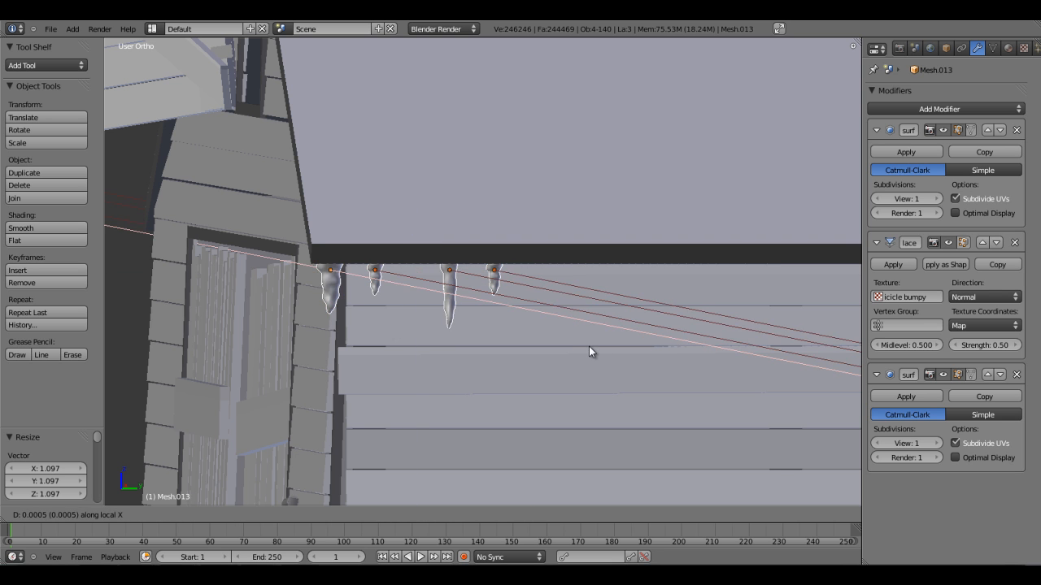
click(606, 344)
- Duplicate the selected group of four icicles once more along the eave
shift+middle_drag(606, 344, 493, 344)
key(shift+d)
key(x)
key(x)
key(y)
key(x)
click(554, 337)
- Move the last long icicle further along the eave and place a duplicate of it beyond, along Y
right_click(560, 294)
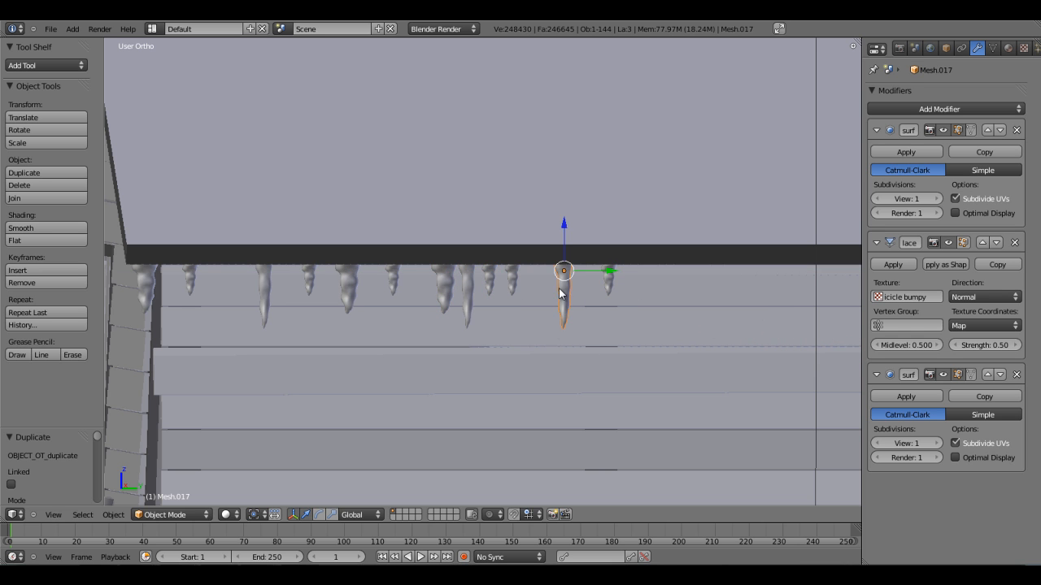
key(g)
key(x)
key(x)
click(728, 303)
shift+middle_drag(732, 303, 491, 314)
key(shift+d)
key(y)
click(805, 332)
- Add three small icicles to the selected long one and duplicate all four further along the eave
scroll(413, 307, down, 2)
shift+right_click(320, 290)
shift+right_click(331, 291)
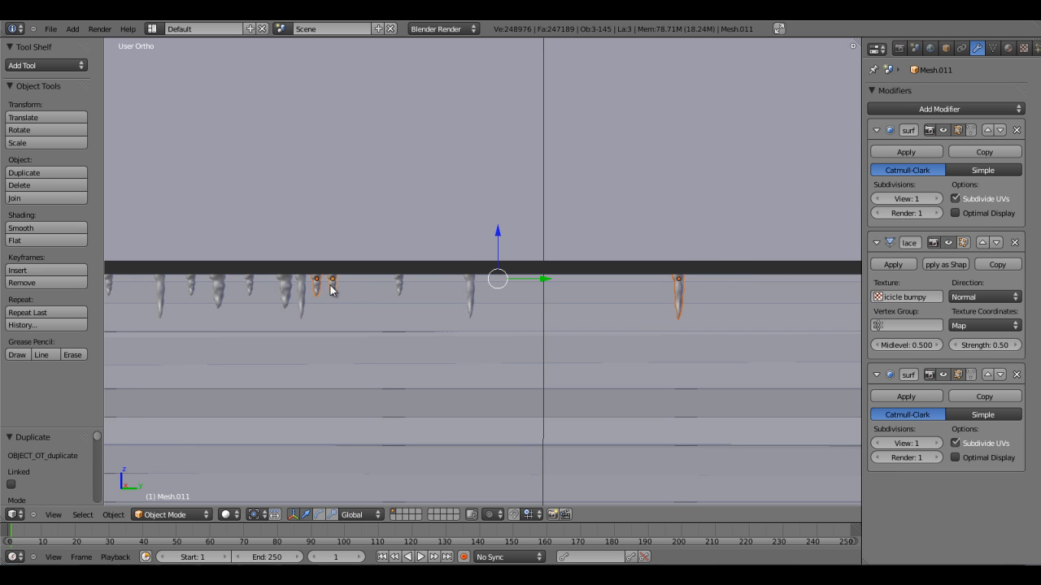
shift+right_click(256, 287)
key(shift+d)
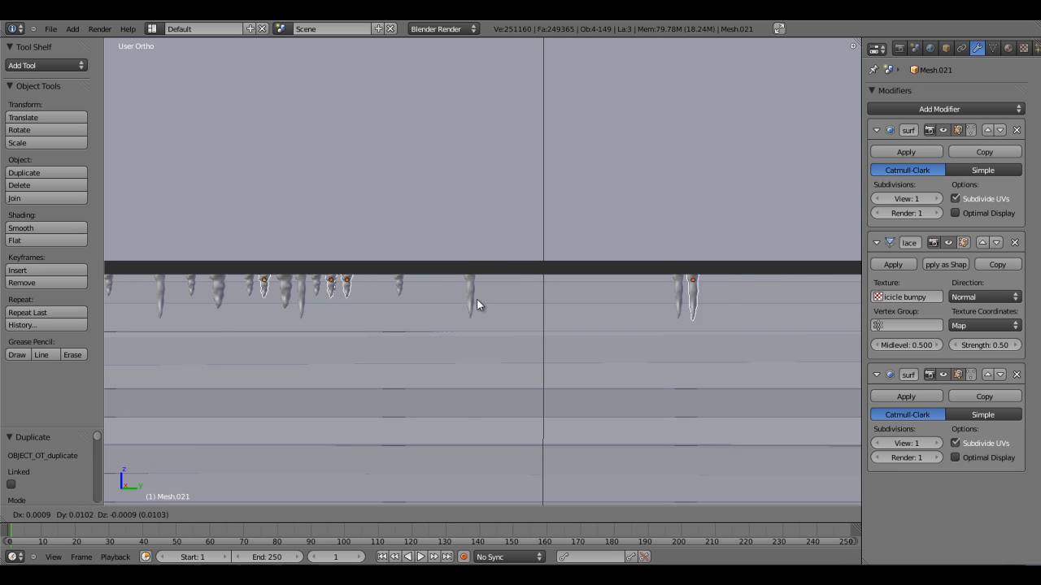
click(605, 301)
scroll(604, 300, down, 2)
shift+middle_drag(598, 310, 523, 309)
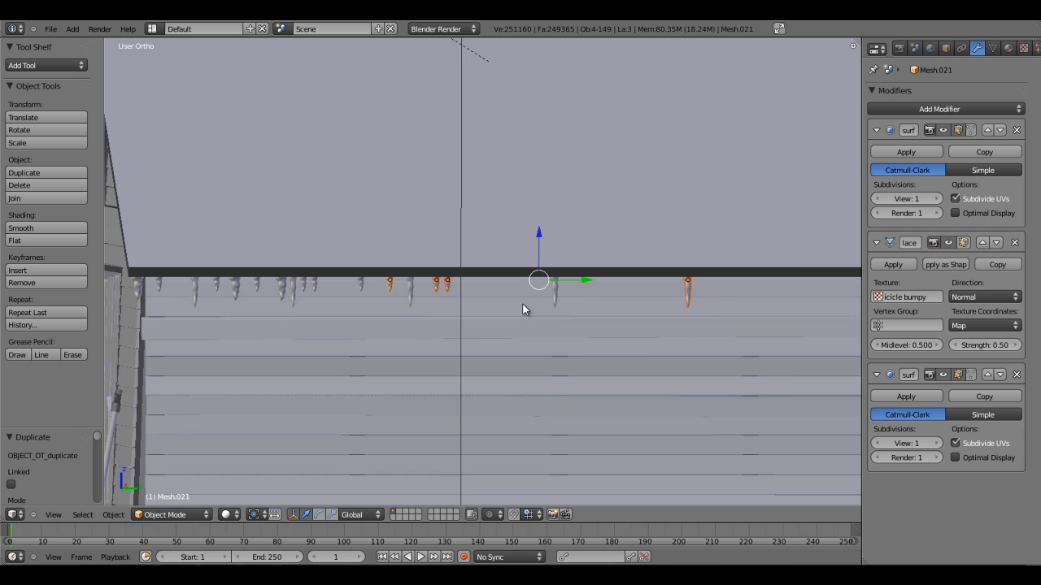
- Duplicate one long and one wide icicle along Y into the empty middle stretch of the eave
right_click(295, 289)
shift+right_click(235, 283)
key(shift+d)
key(x)
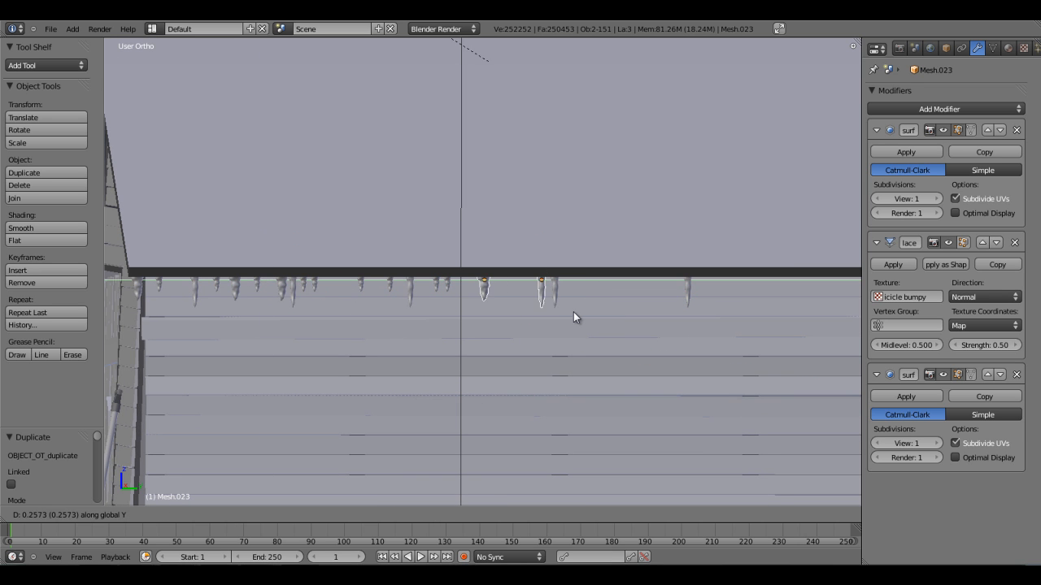
click(565, 311)
- Duplicate two small icicles along Y into the gaps before the farthest long icicle
right_click(389, 288)
shift+right_click(314, 285)
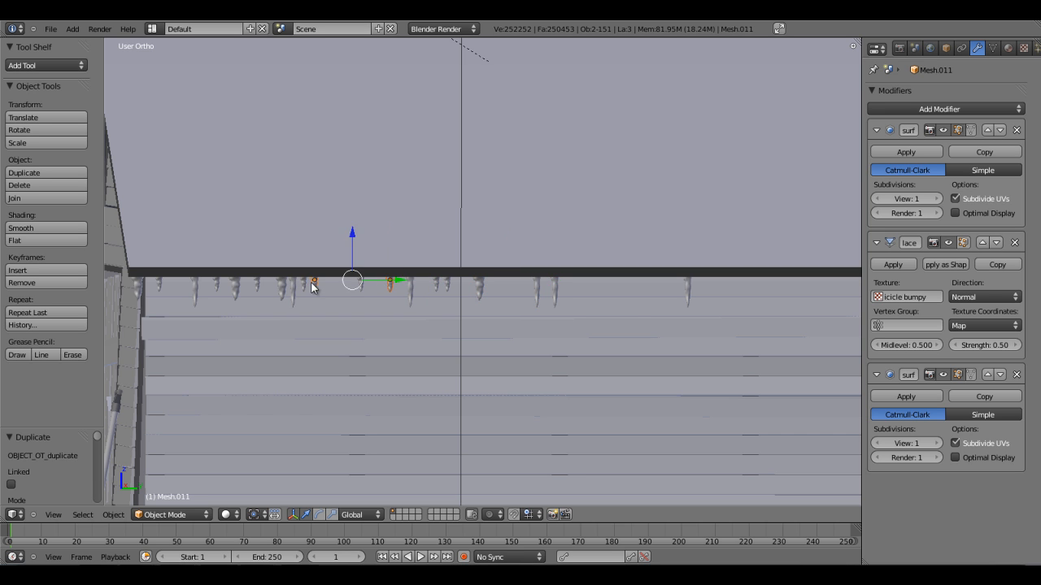
key(shift+d)
key(x)
key(y)
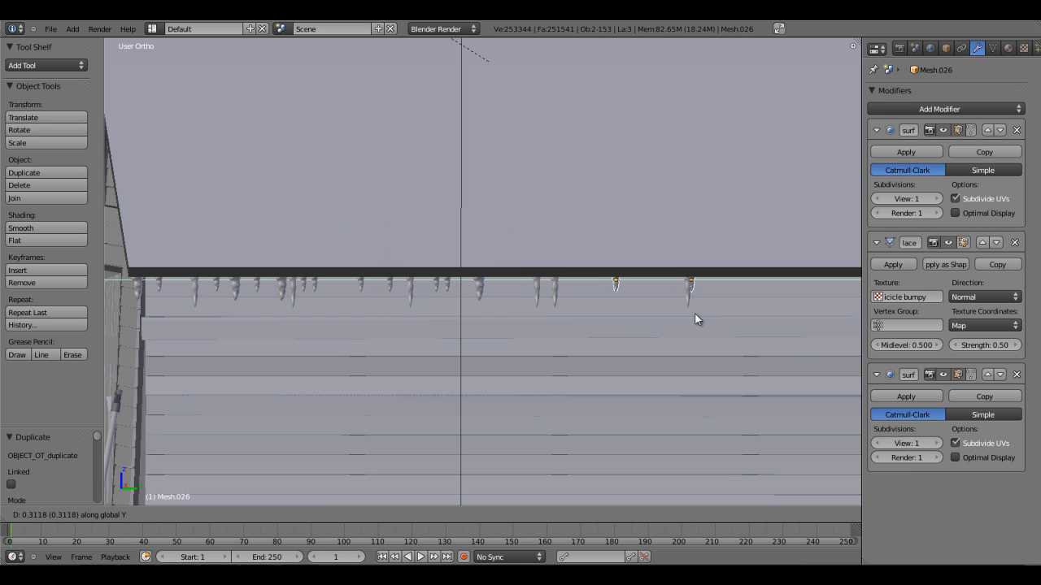
click(487, 315)
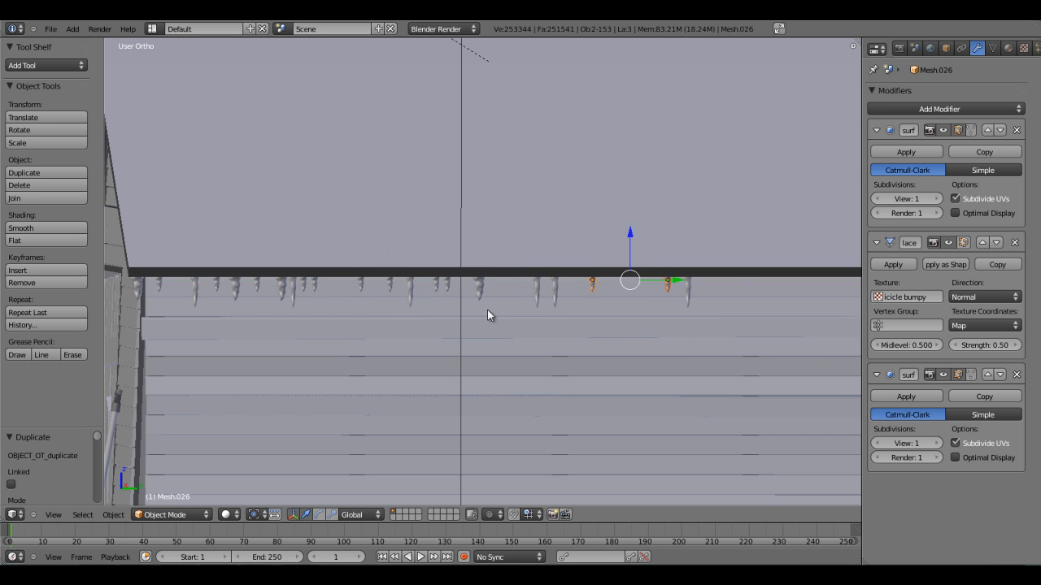
- Duplicate a wide icicle along Y to just past the farthest long icicle
right_click(284, 291)
key(shift+d)
key(x)
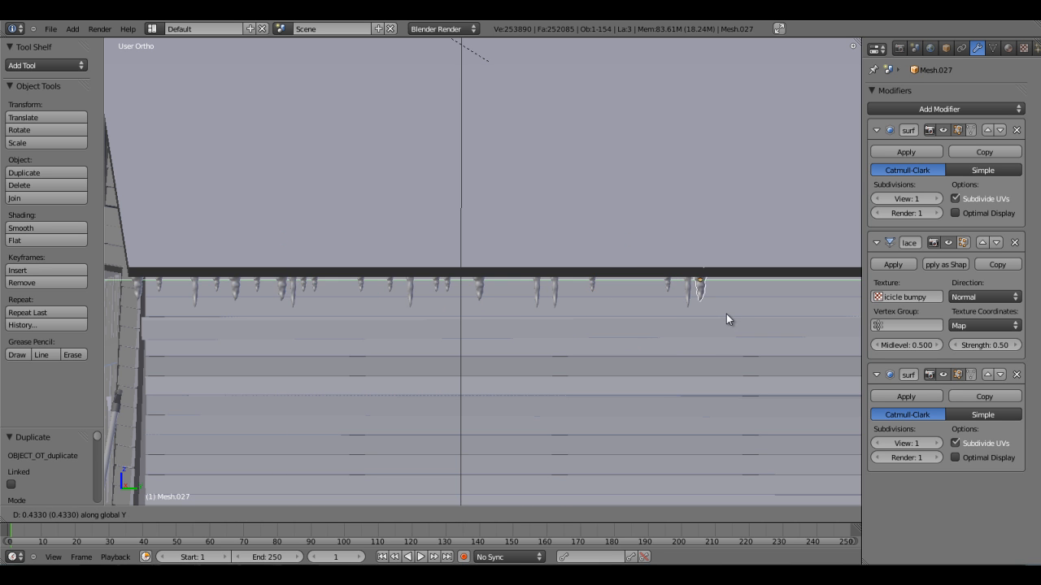
click(727, 314)
- Duplicate the wide icicle from the middle of the eave to a spot beyond the last one
middle_drag(727, 314, 476, 302)
scroll(342, 331, down, 6)
scroll(475, 302, up, 7)
right_click(420, 269)
key(shift+d)
key(x)
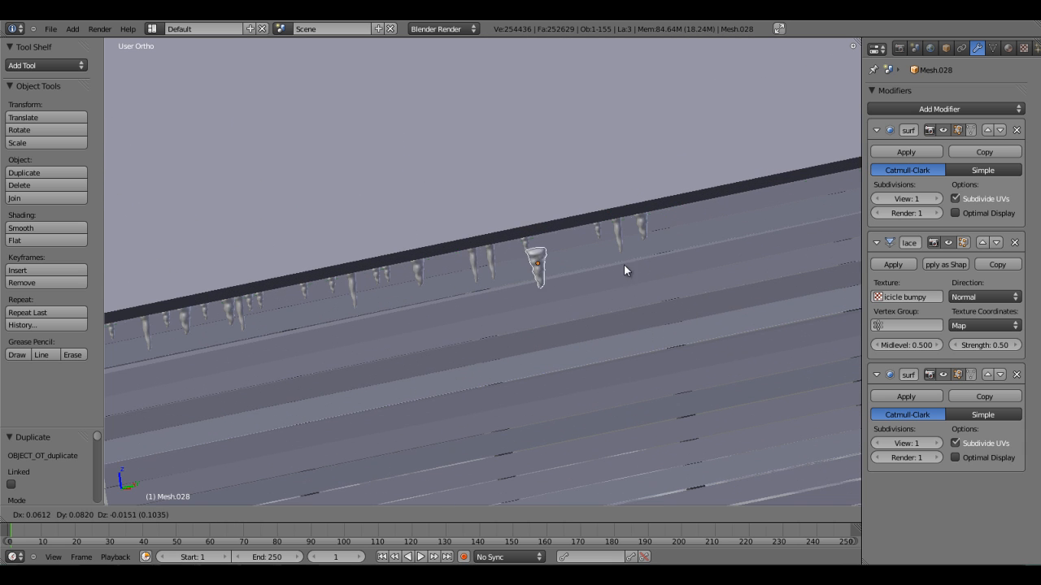
click(743, 235)
- Select four varied icicles near the front of the eave and duplicate them along Y to its far end
scroll(744, 235, down, 6)
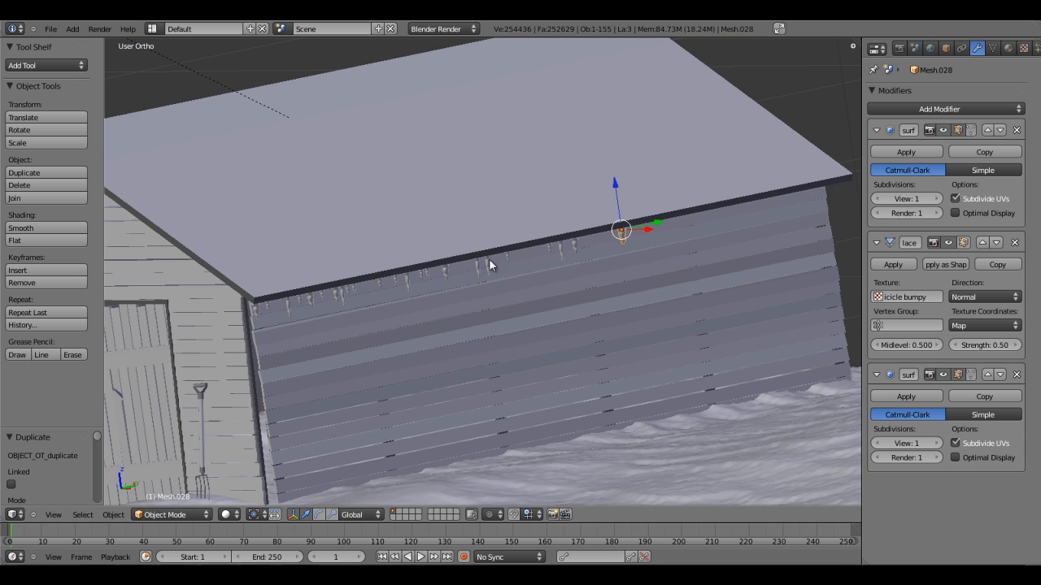
shift+right_click(401, 281)
right_click(404, 281)
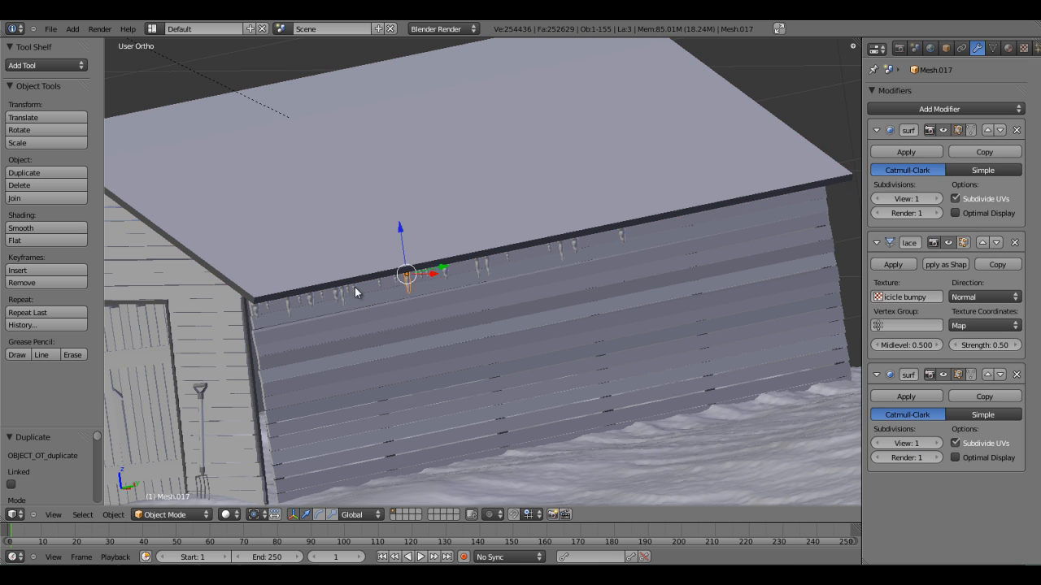
shift+right_click(331, 299)
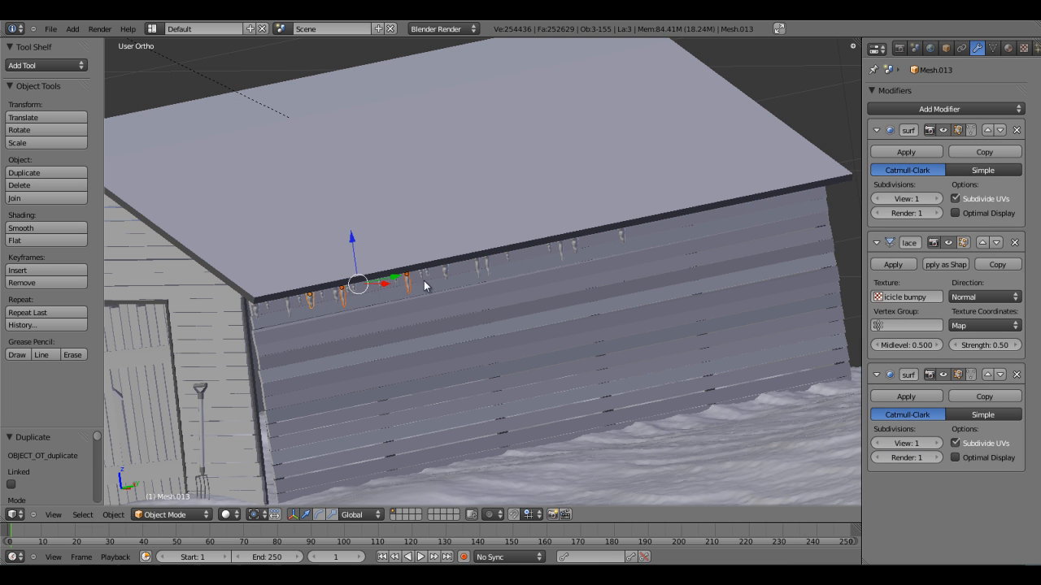
key(shift+d)
key(y)
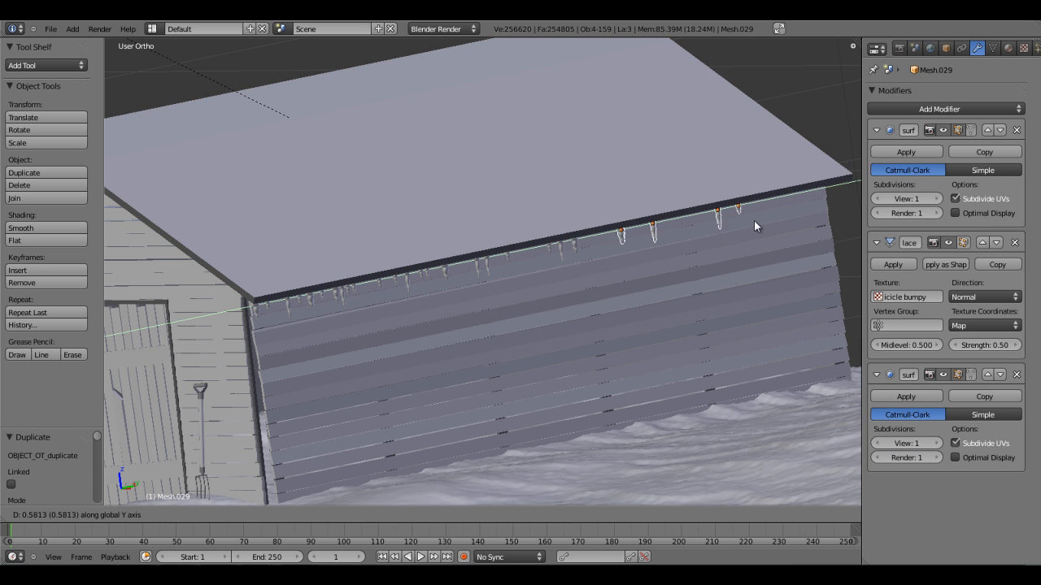
click(766, 215)
- Deselect everything, save the file in camera view, and render the scene
key(a)
middle_drag(581, 292, 423, 304)
key(KP_0)
key(ctrl+s)
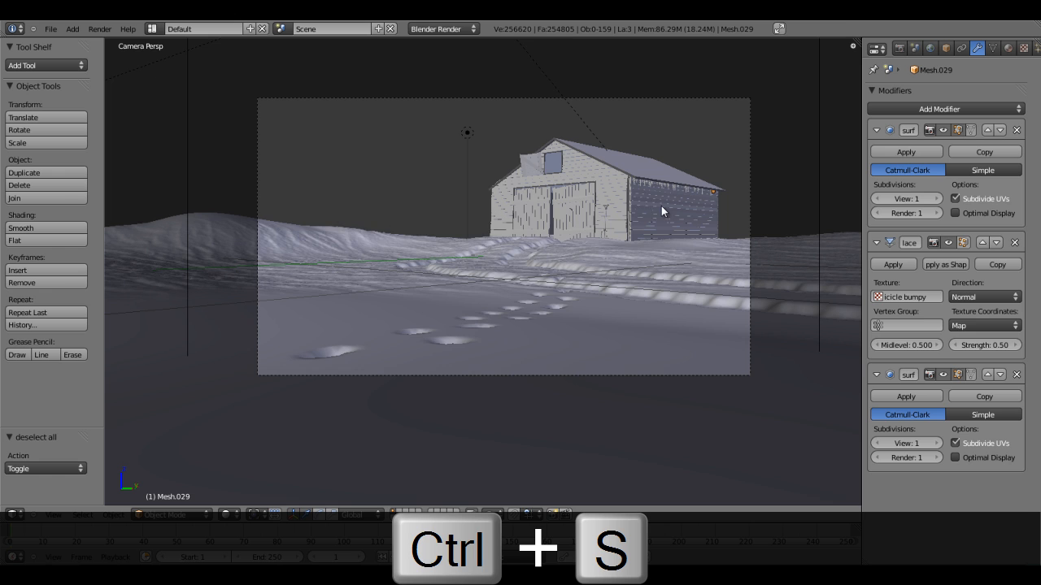
key(F11)
key(F12)
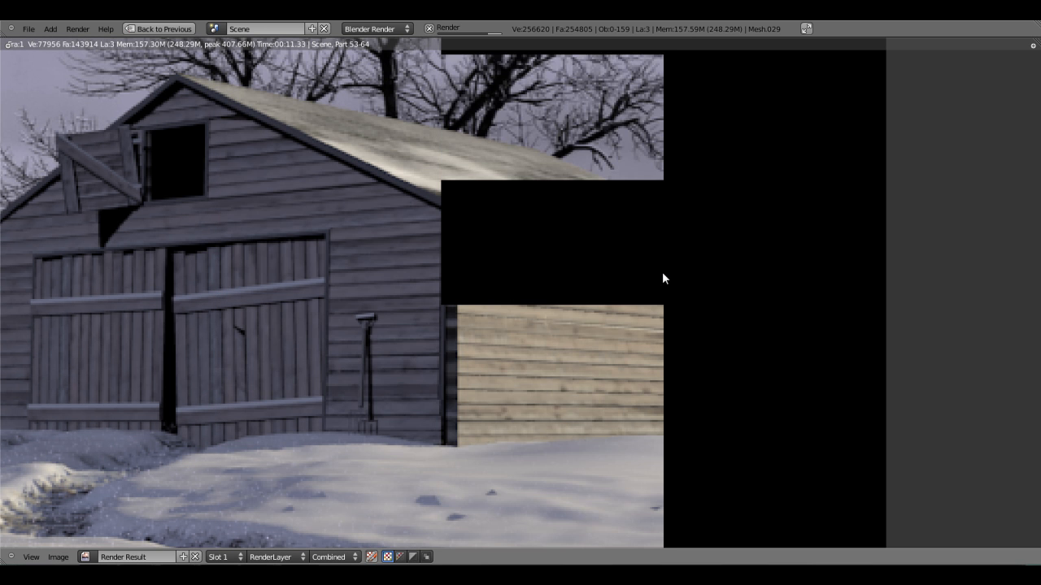
- Examine the rendered barn and snow up close, and return to the 3D scene
middle_drag(569, 288, 557, 335)
scroll(625, 290, down, 3)
scroll(557, 335, up, 3)
scroll(524, 374, up, 2)
middle_drag(524, 374, 748, 309)
scroll(455, 363, down, 4)
middle_drag(455, 364, 600, 287)
key(Escape)
- Select the snowy ground mesh and review its hair particle system settings
right_click(550, 239)
shift+middle_drag(781, 350, 422, 375)
middle_drag(505, 188, 566, 233)
key(a)
right_click(545, 209)
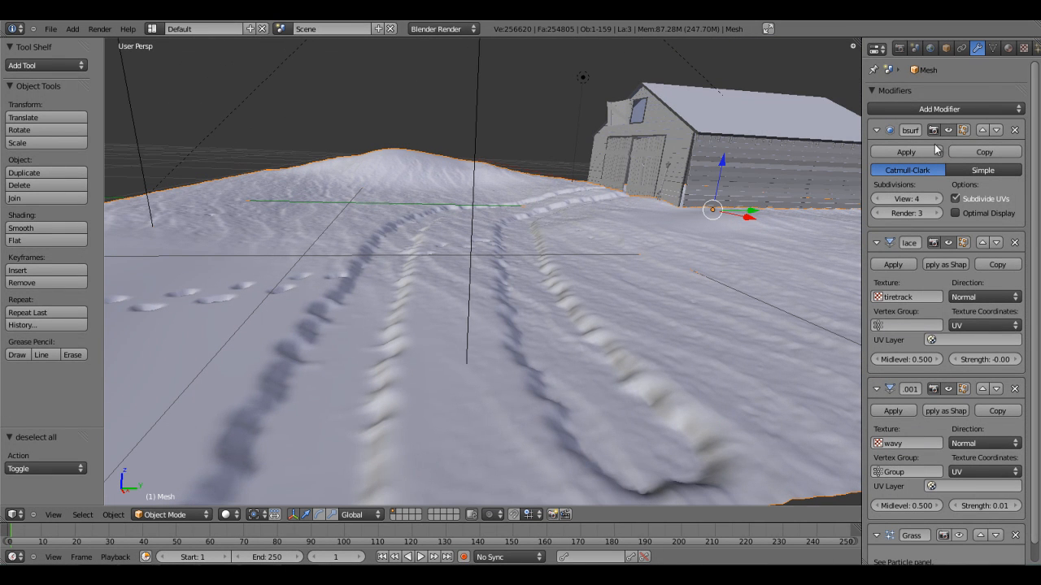
click(1037, 48)
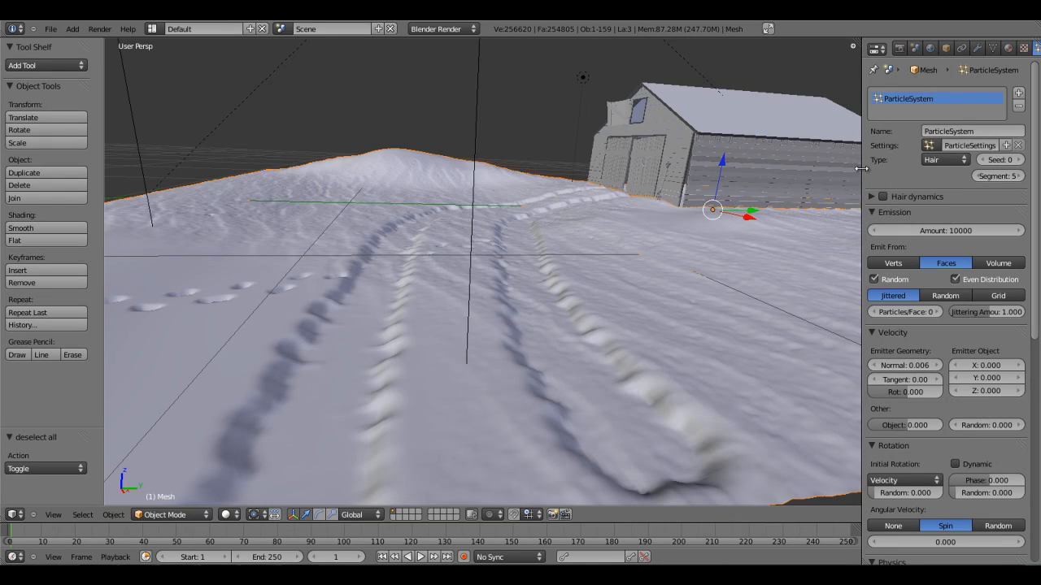
drag(860, 169, 845, 170)
scroll(914, 488, down, 10)
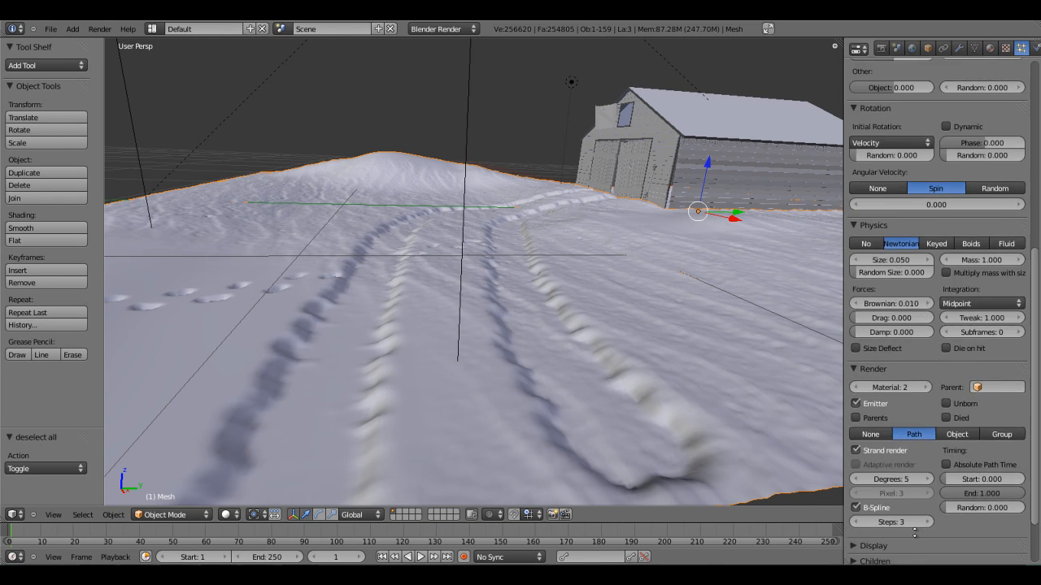
scroll(914, 530, up, 10)
- Turn on viewport display of the snowy ground's Grass particle modifier and check the grass from the camera and around
click(959, 48)
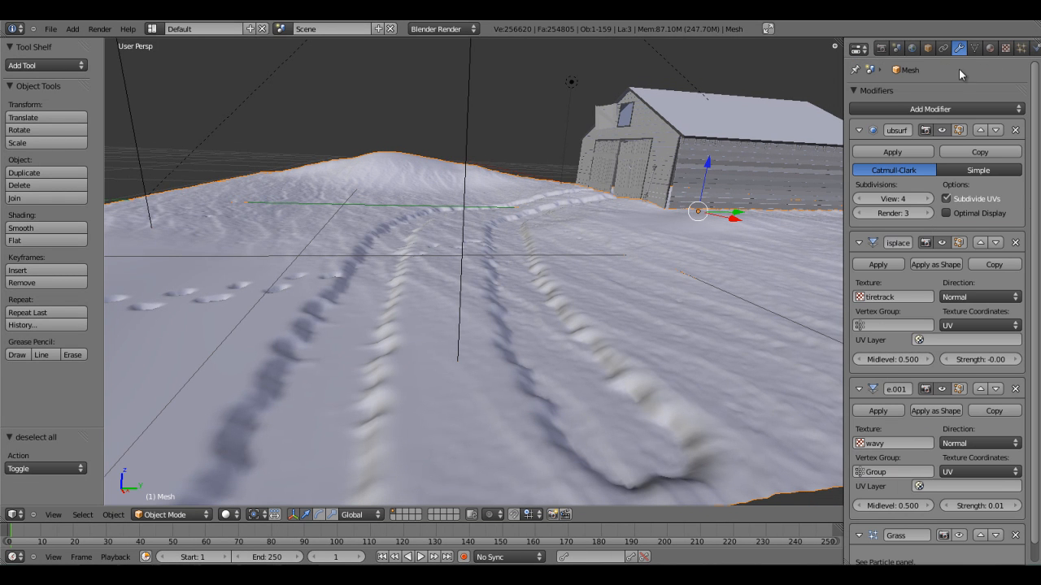
scroll(935, 89, down, 1)
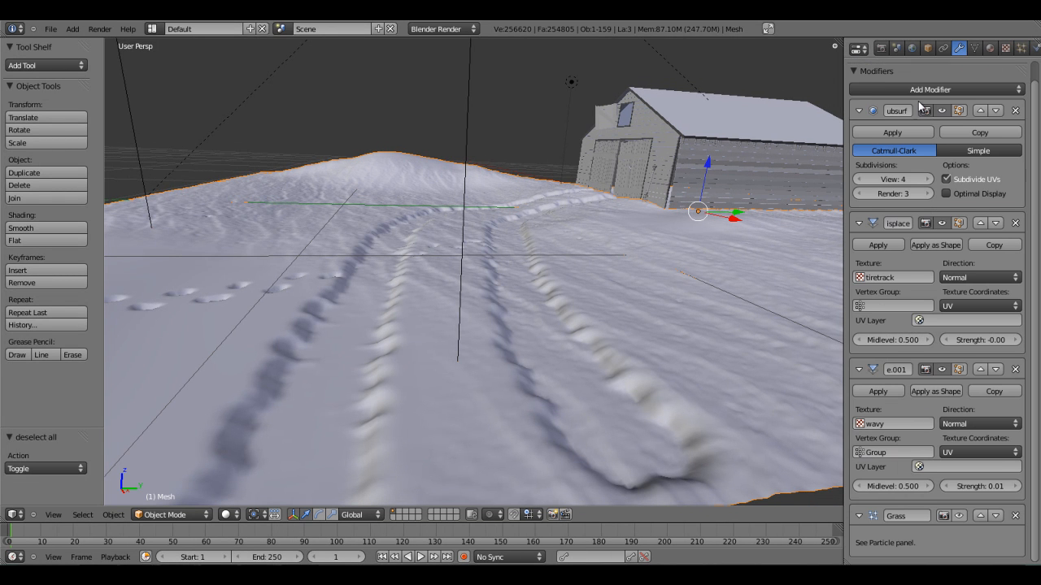
click(963, 515)
scroll(524, 319, down, 2)
scroll(523, 318, up, 2)
mouse_move(523, 323)
middle_down()
mouse_move(550, 346)
mouse_move(455, 312)
mouse_move(532, 279)
mouse_move(413, 305)
mouse_move(427, 309)
mouse_move(452, 388)
mouse_move(475, 376)
mouse_move(483, 350)
mouse_move(537, 348)
mouse_move(523, 344)
middle_up()
key(KP_0)
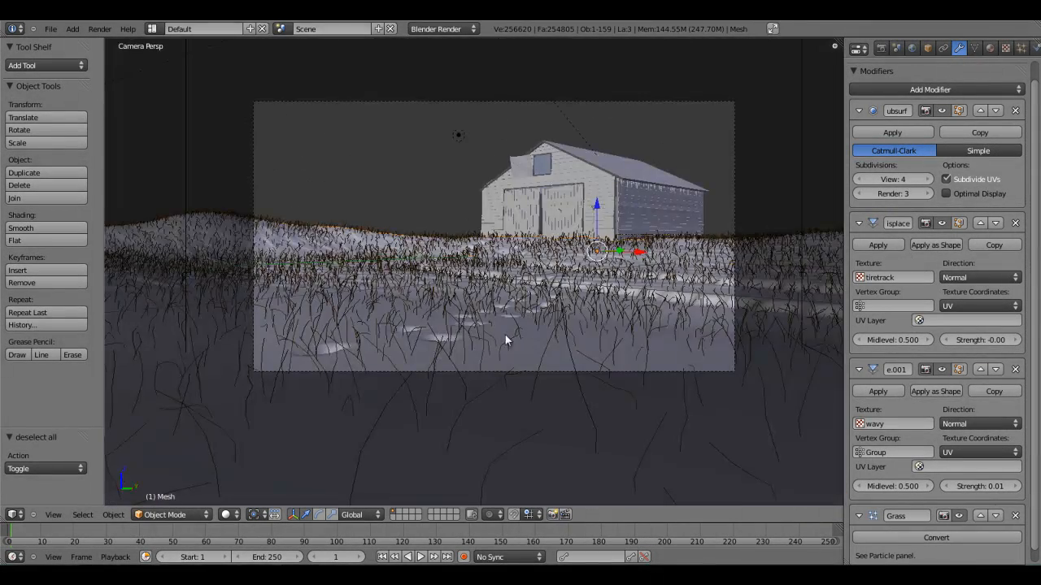
middle_drag(531, 284, 495, 303)
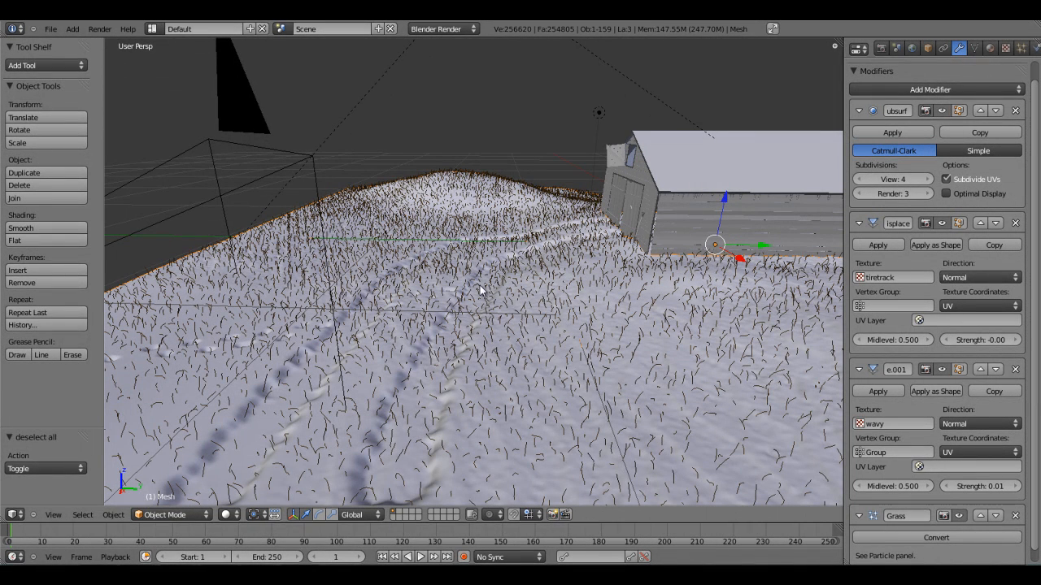
scroll(964, 301, down, 1)
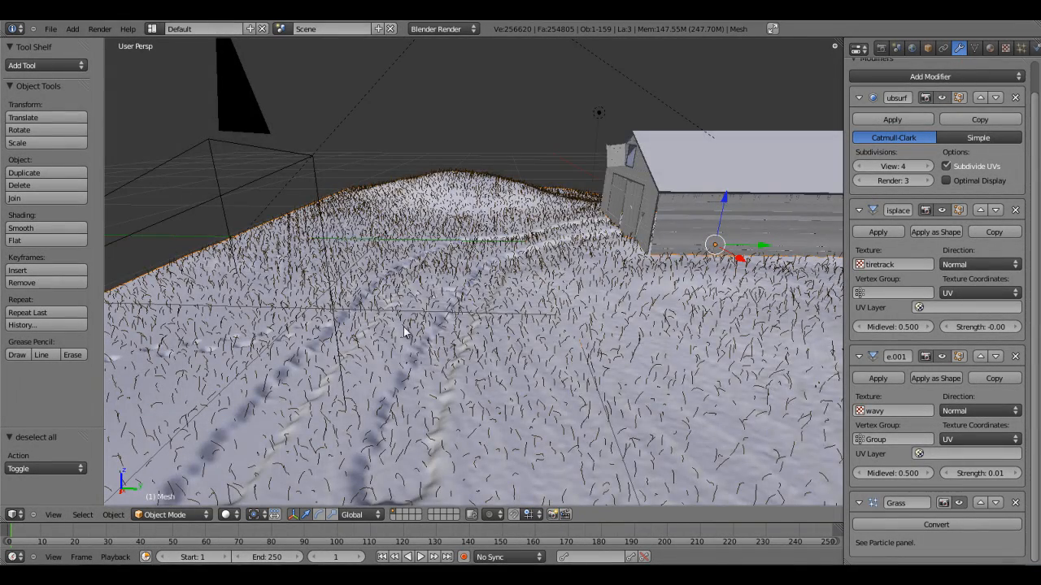
- Add a vertex group named Grass to the snowy ground mesh and save over the scene file
scroll(385, 413, down, 1)
scroll(385, 413, down, 1)
scroll(415, 366, up, 1)
middle_drag(435, 340, 487, 349)
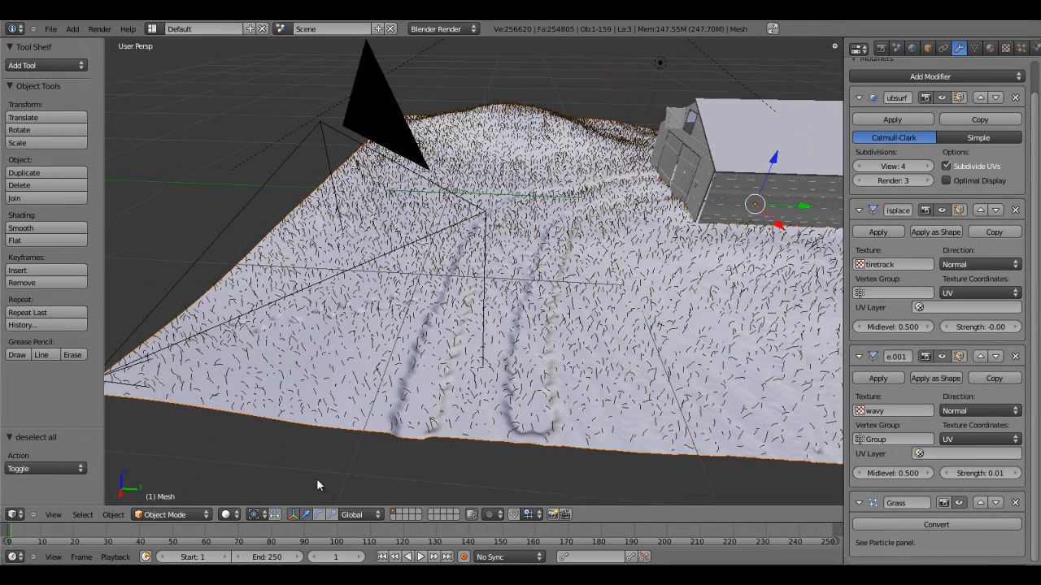
click(975, 48)
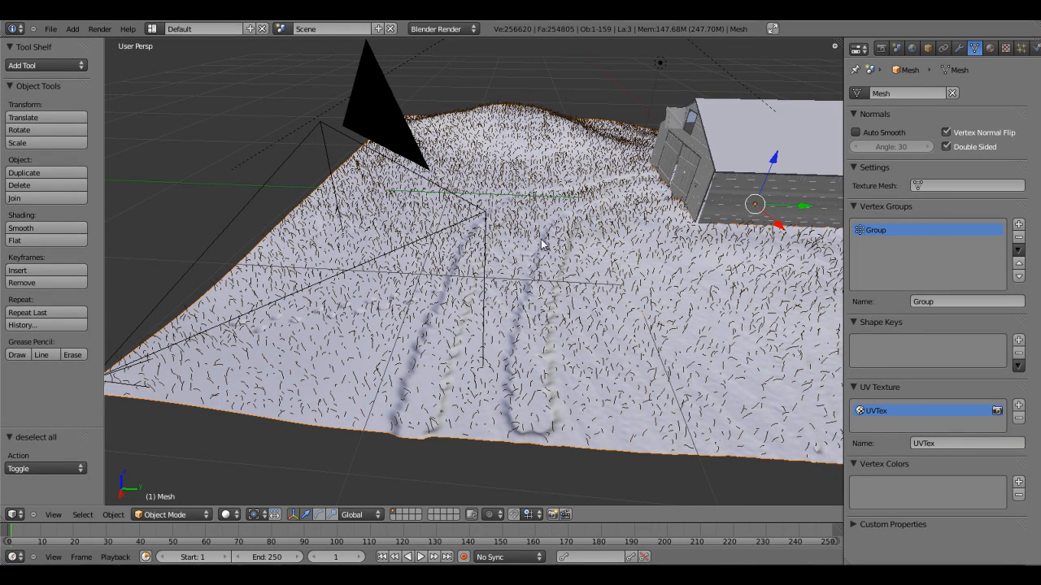
middle_drag(542, 243, 483, 155)
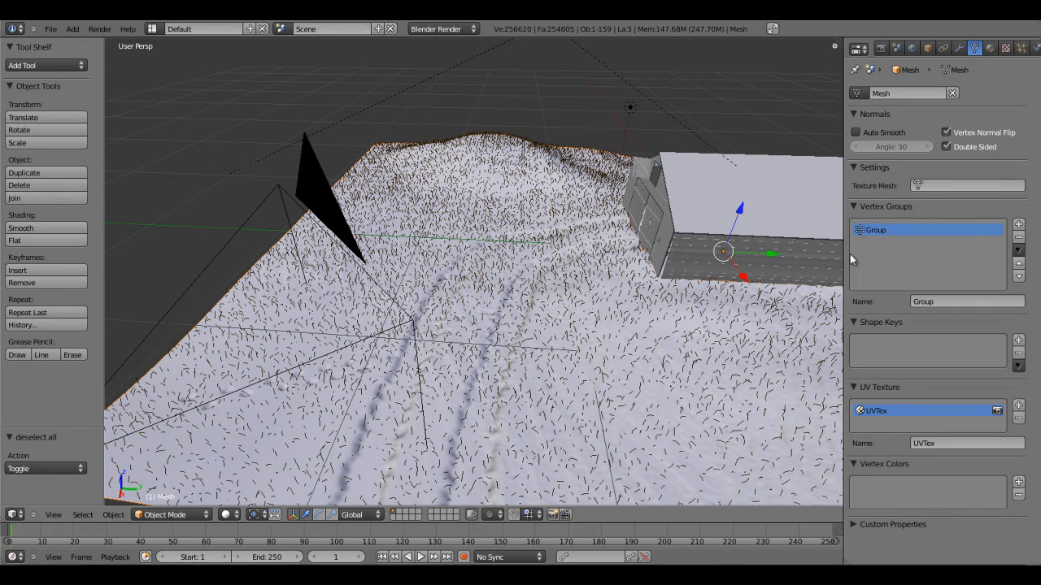
click(1018, 224)
click(957, 302)
text(Grass)
key(Return)
key(ctrl+s)
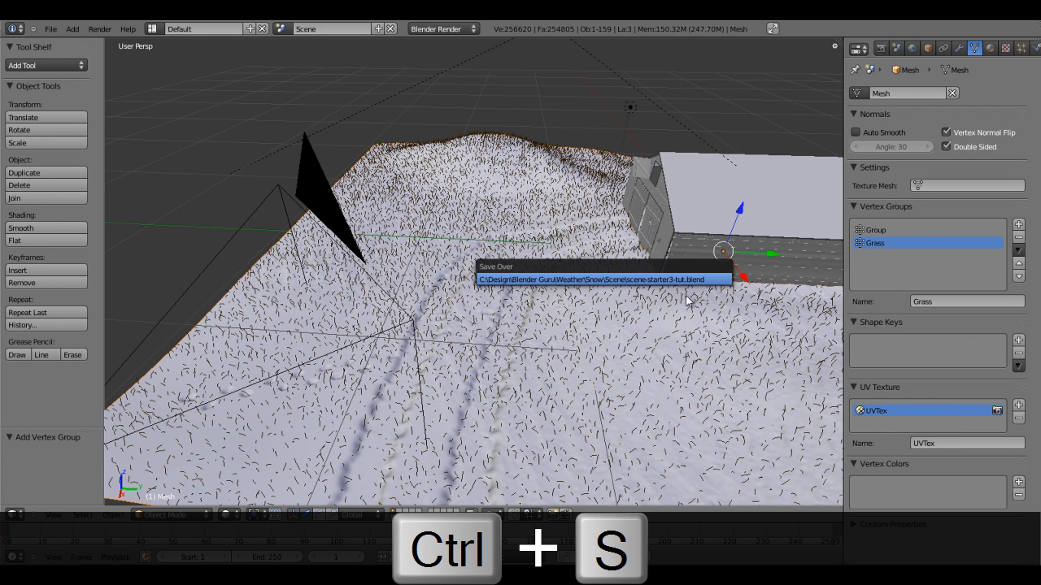
key(Return)
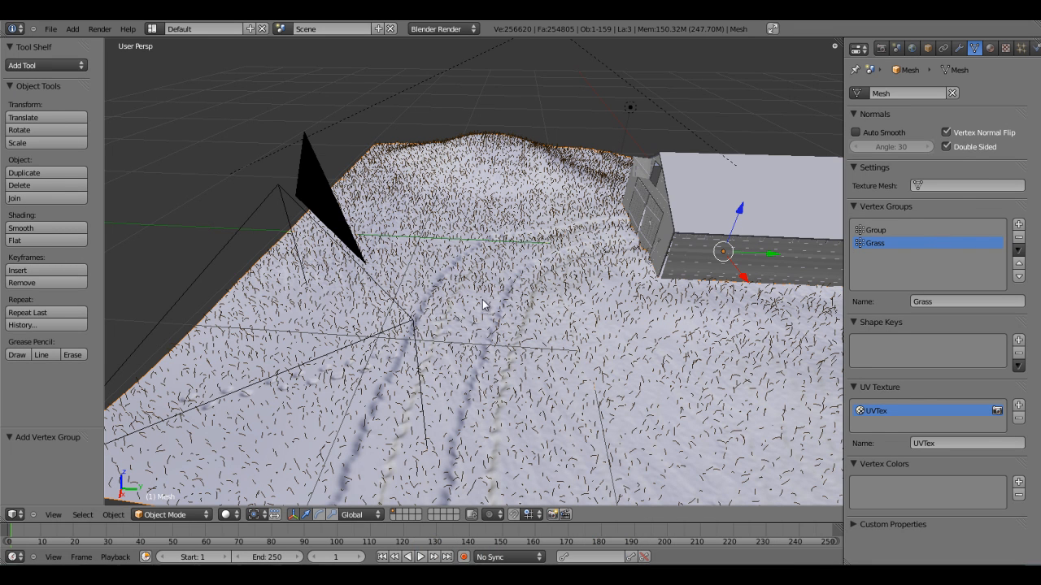
- Switch the snowy ground to Weight Paint mode and turn off viewport display of its Subsurf modifier
click(176, 516)
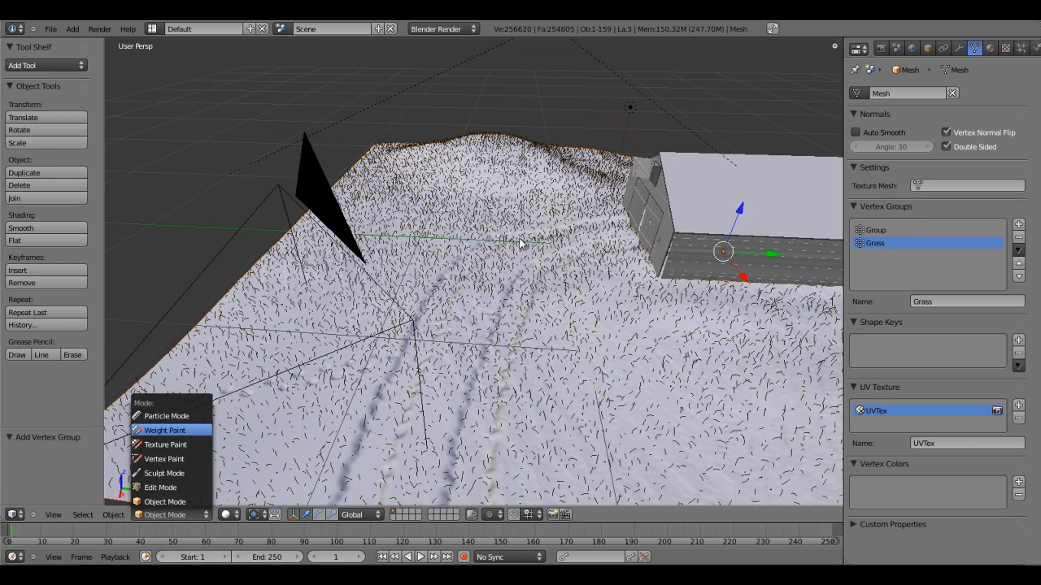
key(Return)
mouse_move(458, 400)
middle_down()
mouse_move(448, 263)
mouse_move(441, 371)
mouse_move(474, 308)
mouse_move(477, 379)
mouse_move(504, 246)
mouse_move(718, 318)
middle_up()
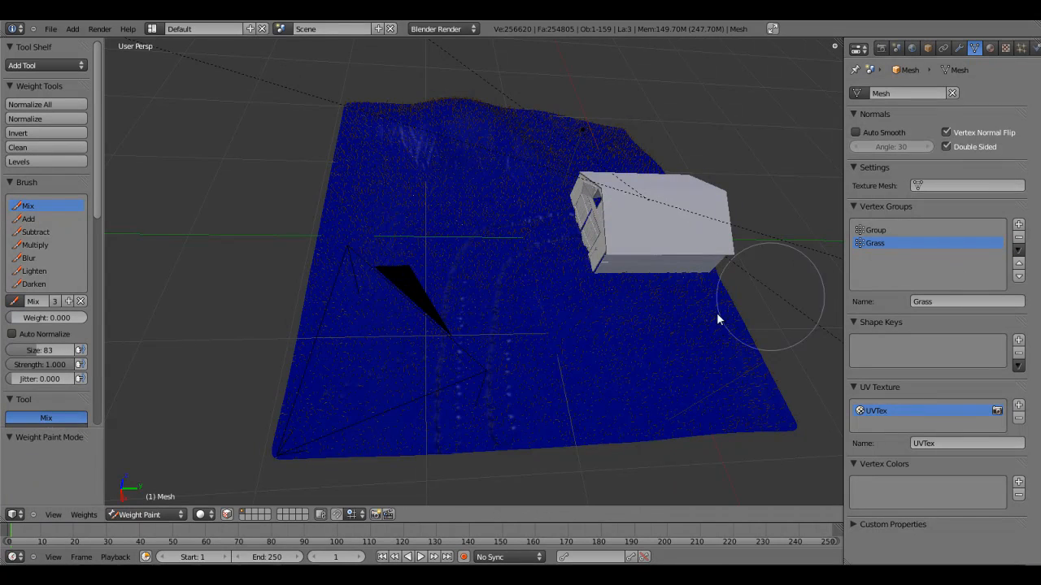
middle_drag(493, 327, 479, 410)
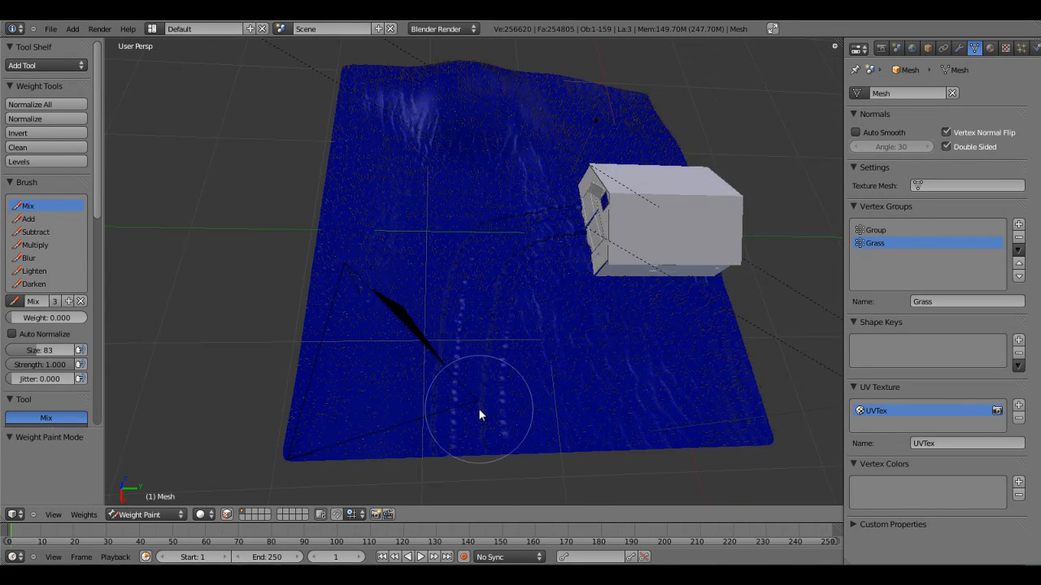
click(960, 49)
click(943, 98)
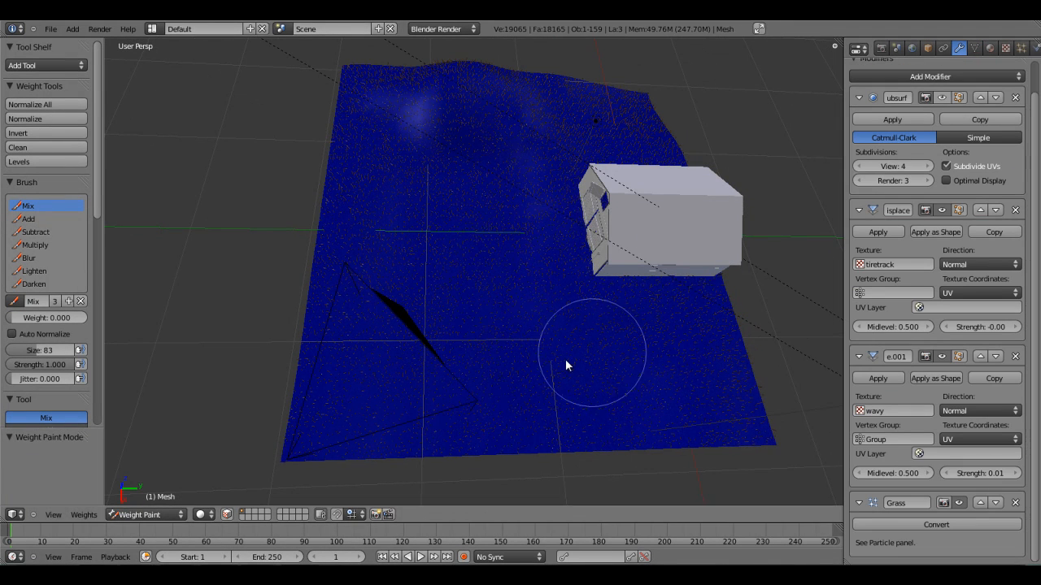
scroll(480, 344, up, 5)
scroll(476, 415, down, 3)
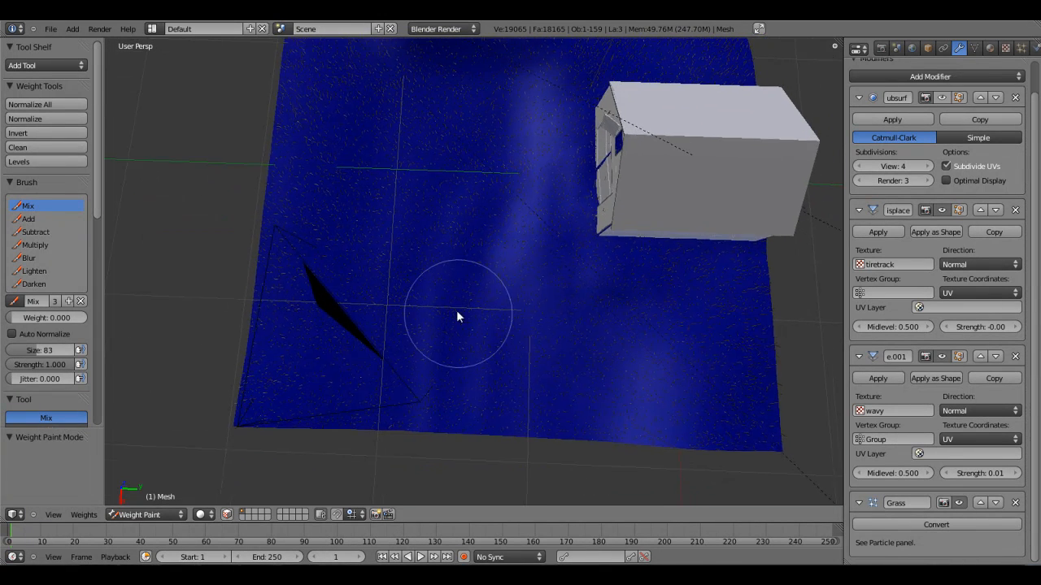
- Set the brush to weight 0.200 and strength 0.569, and paint a broad band along the tire track path toward the barn
drag(71, 317, 80, 324)
drag(62, 368, 27, 366)
mouse_move(404, 298)
mouse_down()
mouse_move(427, 371)
mouse_move(439, 252)
mouse_move(467, 265)
mouse_move(410, 284)
mouse_up()
drag(54, 365, 77, 365)
drag(455, 301, 435, 272)
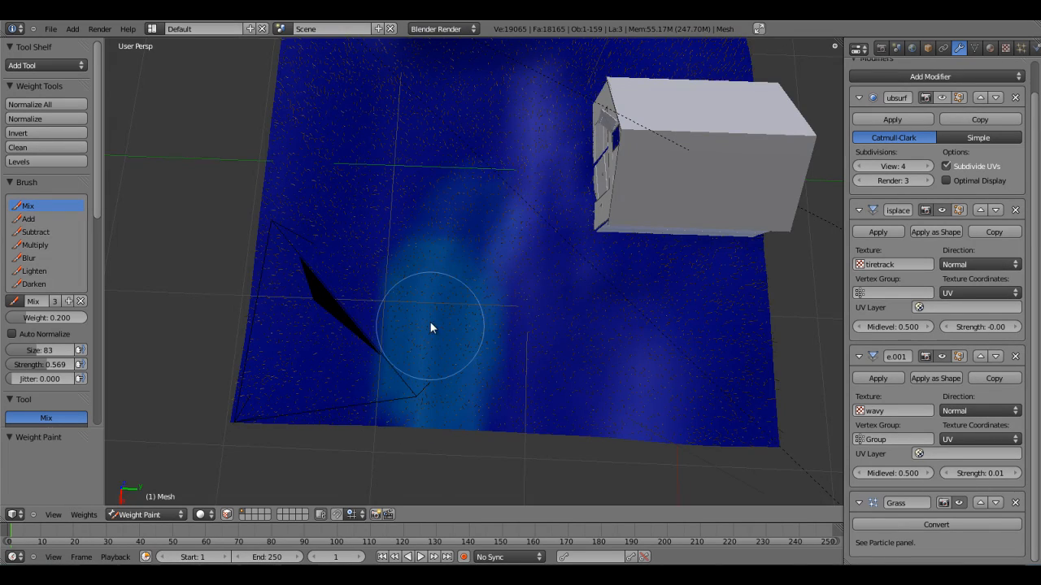
scroll(446, 210, up, 3)
middle_drag(446, 210, 409, 352)
mouse_move(529, 253)
mouse_down()
mouse_move(352, 382)
mouse_move(465, 301)
mouse_move(416, 421)
mouse_up()
shift+middle_drag(440, 266, 452, 249)
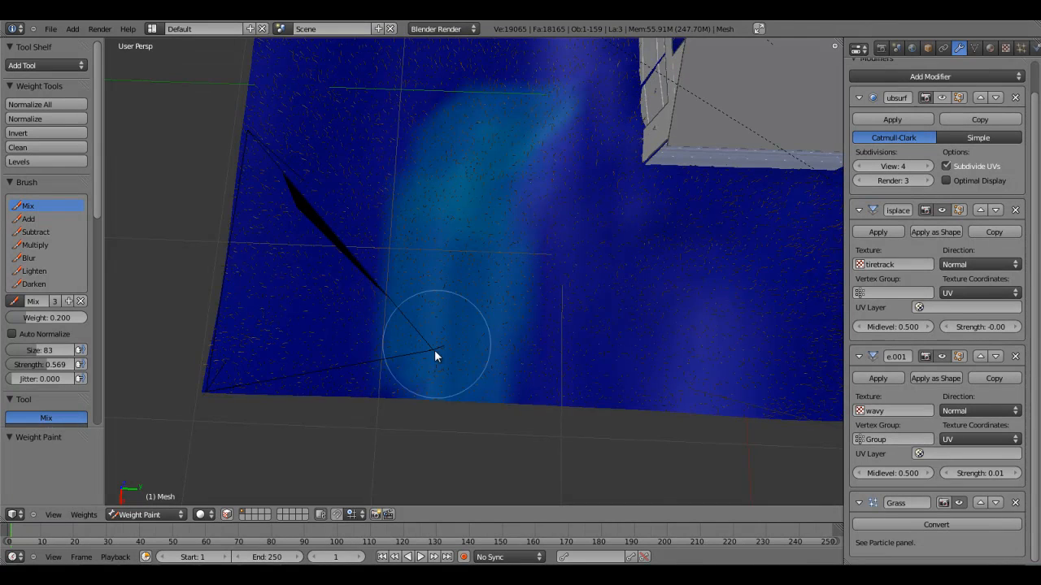
- Set the brush to size 32 and weight 0.725, and paint narrow stripes along both tire ruts up to the barn
scroll(428, 388, up, 3)
key(f)
click(399, 297)
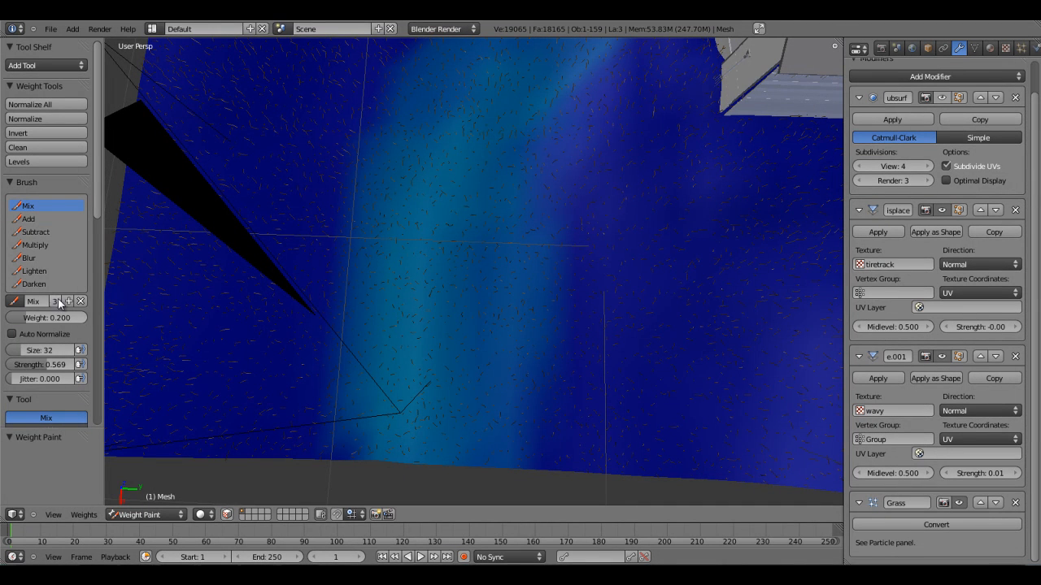
drag(379, 455, 397, 235)
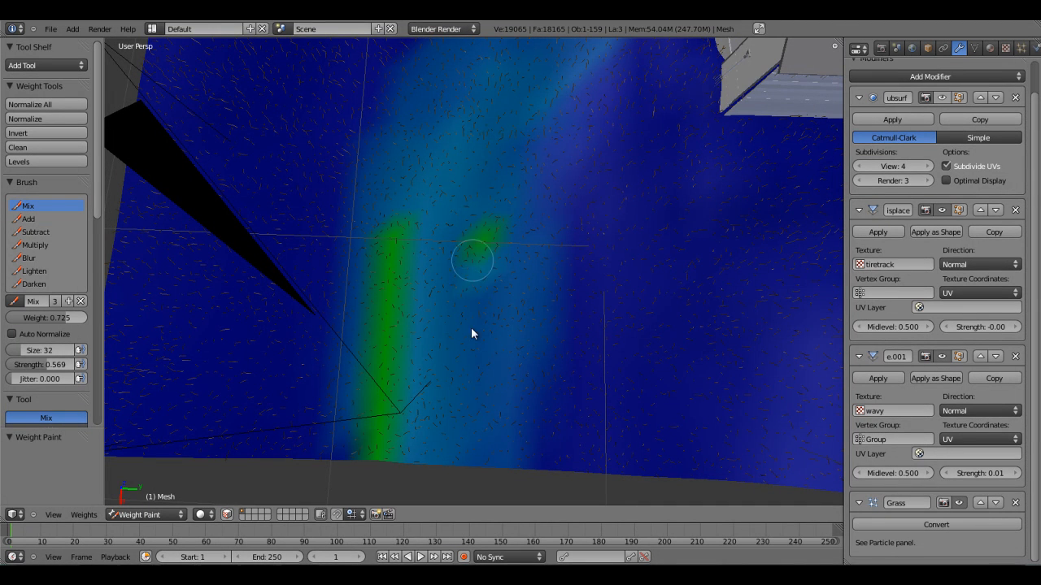
drag(471, 332, 490, 244)
mouse_move(490, 243)
middle_down()
mouse_move(481, 319)
mouse_move(417, 367)
middle_up()
mouse_move(426, 305)
mouse_down()
mouse_move(469, 255)
mouse_move(572, 210)
mouse_move(563, 208)
mouse_up()
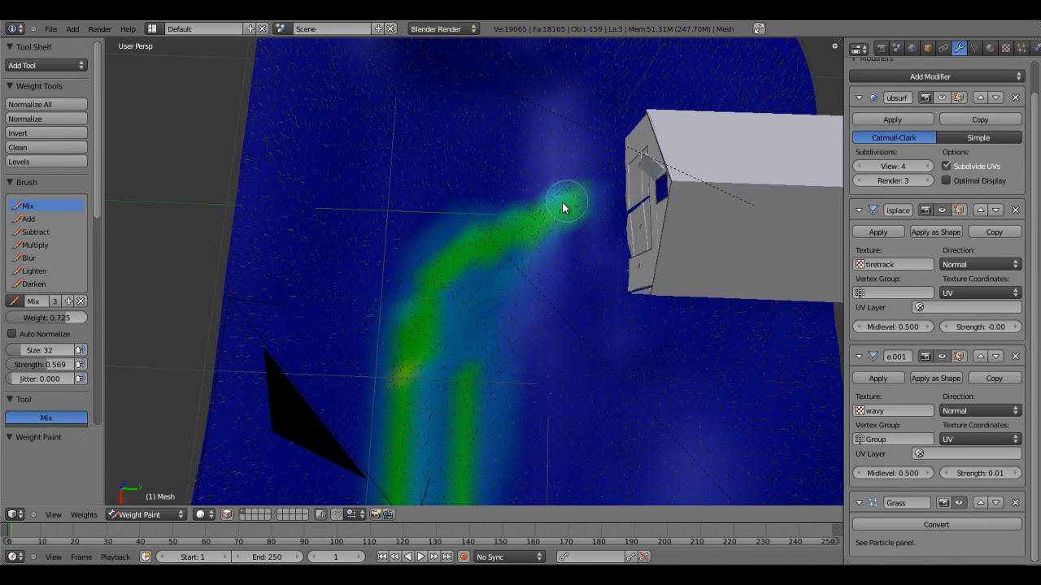
drag(463, 387, 541, 251)
- Enlarge the brush to size 40 and go over the tire ruts and their bend again at weight 0.725
middle_drag(542, 251, 443, 334)
drag(443, 334, 418, 443)
key(f)
click(472, 341)
mouse_move(468, 339)
mouse_down()
mouse_move(464, 463)
mouse_move(500, 254)
mouse_up()
mouse_move(439, 288)
mouse_down()
mouse_move(474, 254)
mouse_move(541, 221)
mouse_up()
- Undo the last stroke, set the brush weight to 0.405, and paint a patch on the snow beyond the track's end
scroll(477, 167, down, 2)
key(bracketright)
key(bracketright)
key(bracketright)
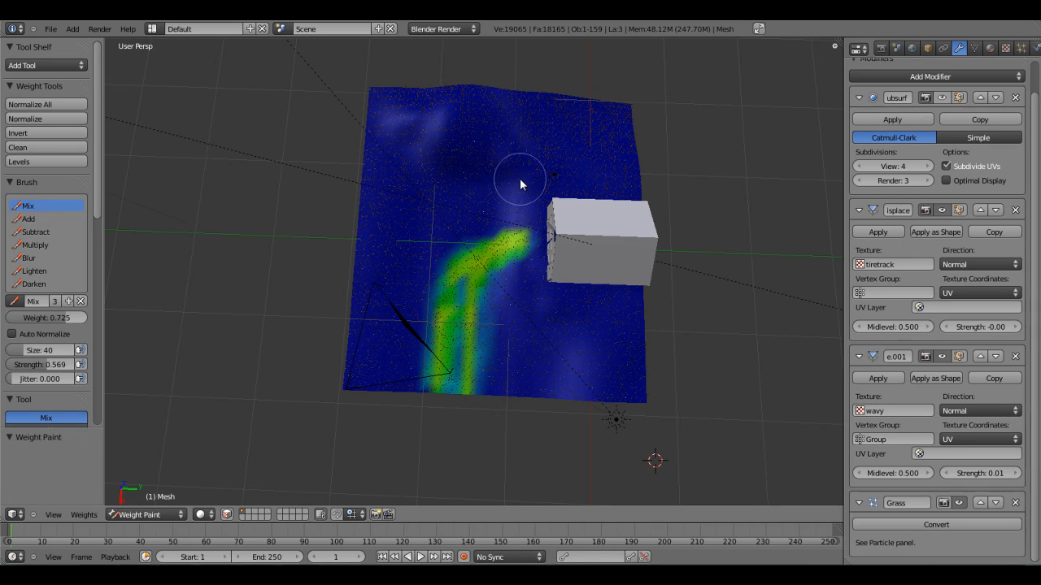
key(ctrl+z)
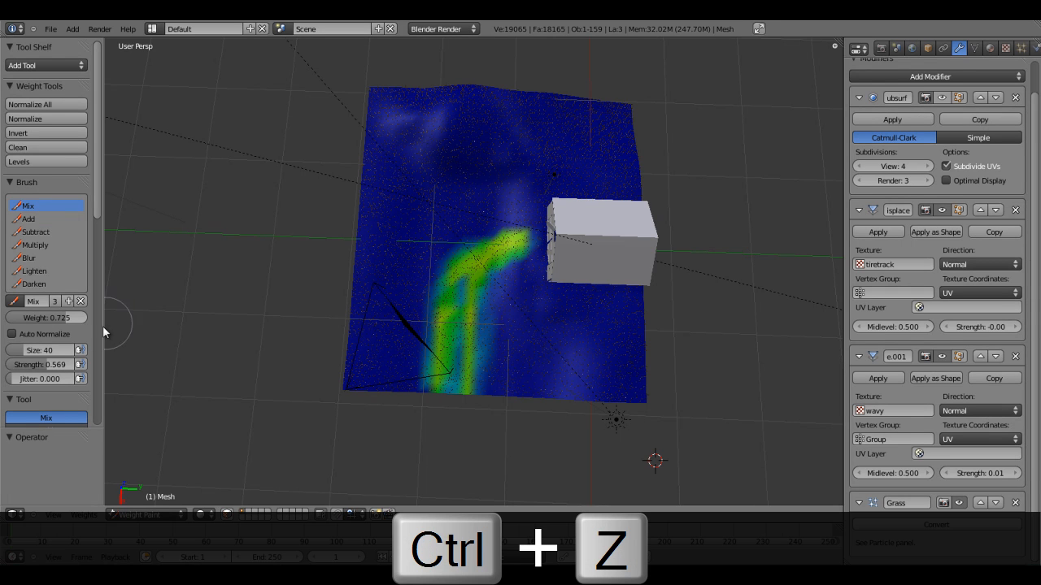
mouse_move(511, 186)
mouse_down()
mouse_move(531, 179)
mouse_move(499, 155)
mouse_move(529, 220)
mouse_up()
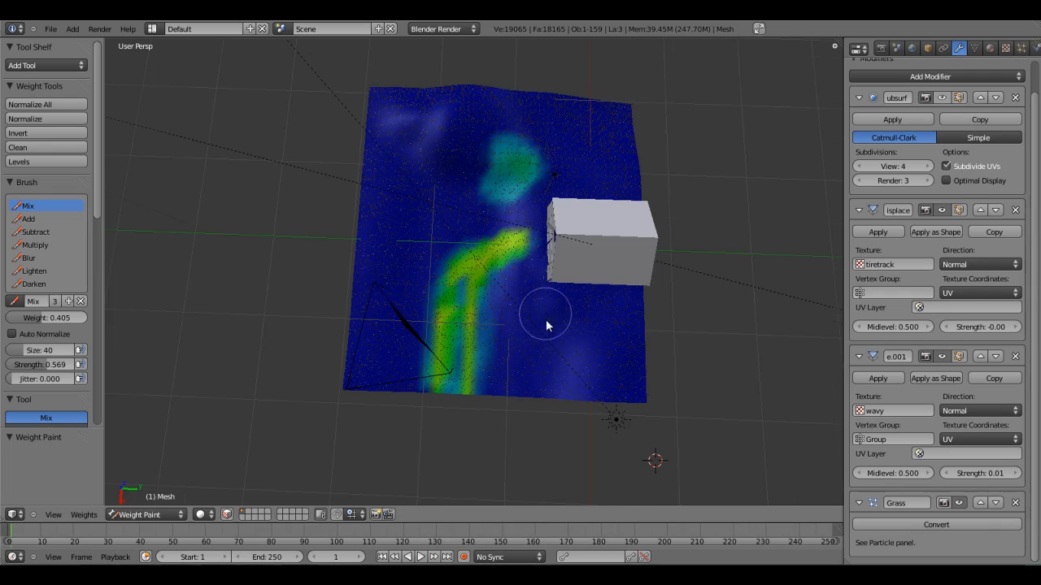
- Paint weight 0.405 patches along the barn's side wall, near its front, and on the open snow beside the track
scroll(553, 325, up, 4)
middle_drag(563, 328, 407, 273)
scroll(520, 345, up, 1)
middle_drag(520, 346, 522, 287)
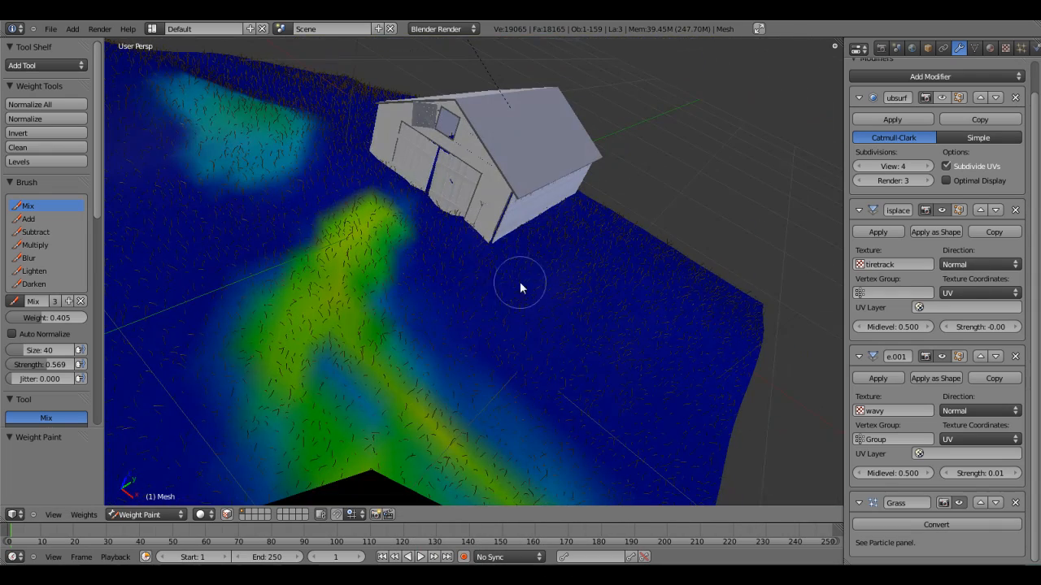
drag(484, 254, 518, 245)
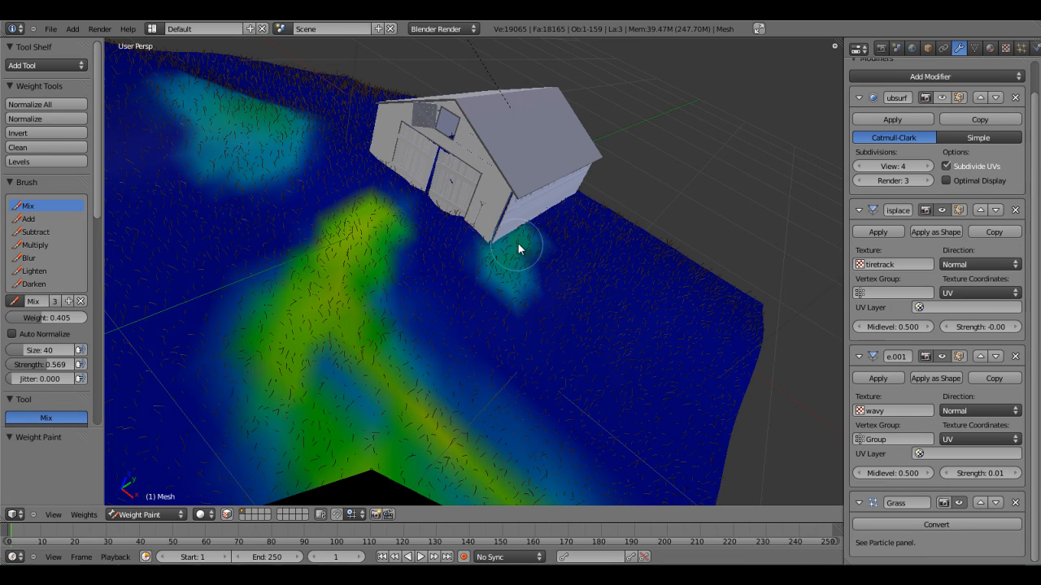
middle_drag(502, 312, 452, 271)
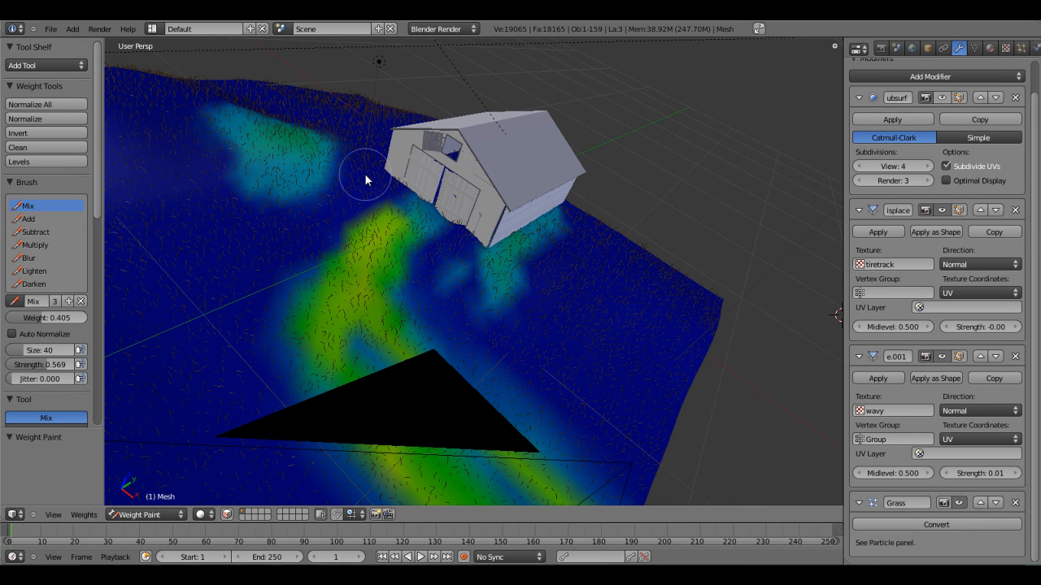
mouse_move(320, 150)
middle_down()
mouse_move(318, 168)
mouse_move(472, 304)
mouse_move(470, 353)
mouse_move(359, 319)
middle_up()
drag(359, 319, 331, 278)
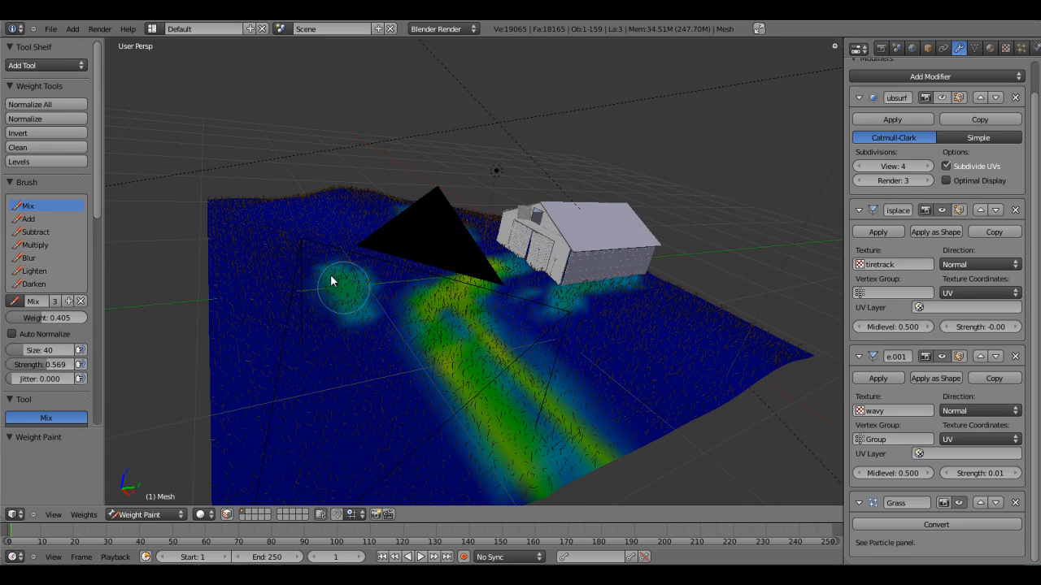
- Set the brush to size 52 and weight 0.741, and strengthen the weights along the track leading toward the barn
middle_drag(341, 291, 484, 316)
scroll(562, 323, down, 2)
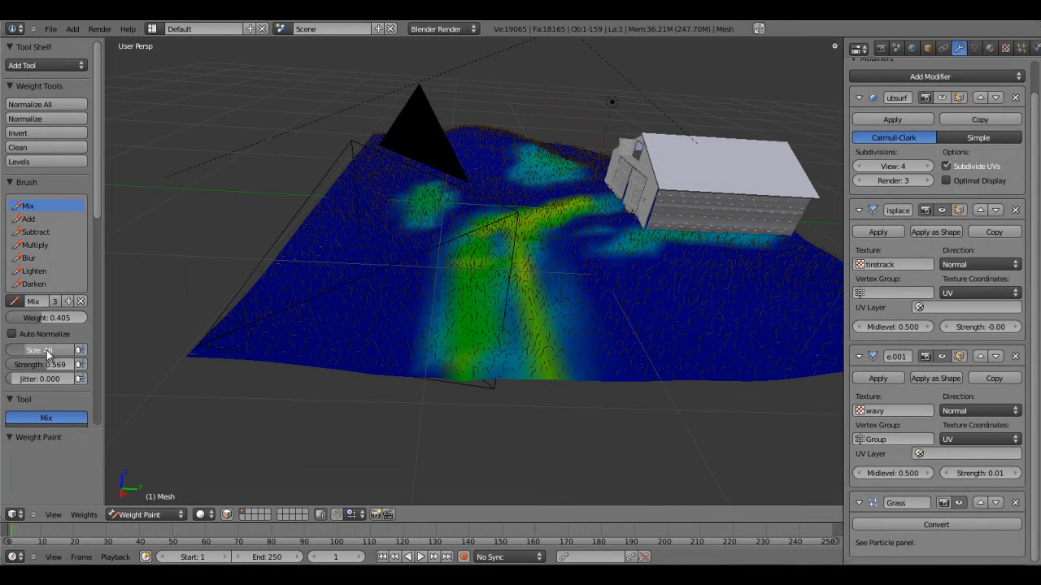
drag(76, 320, 98, 318)
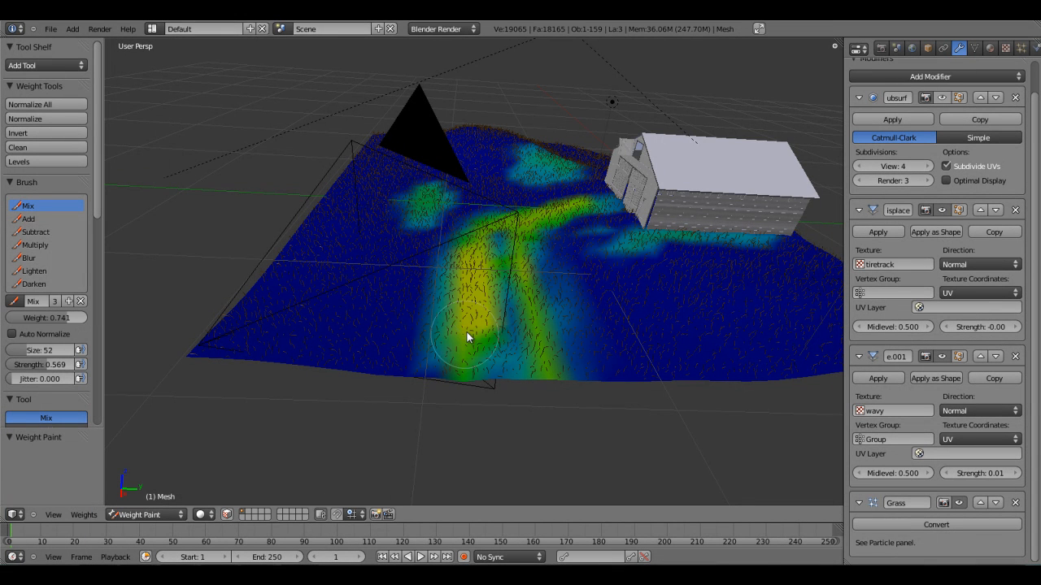
middle_drag(511, 265, 490, 340)
scroll(490, 340, up, 2)
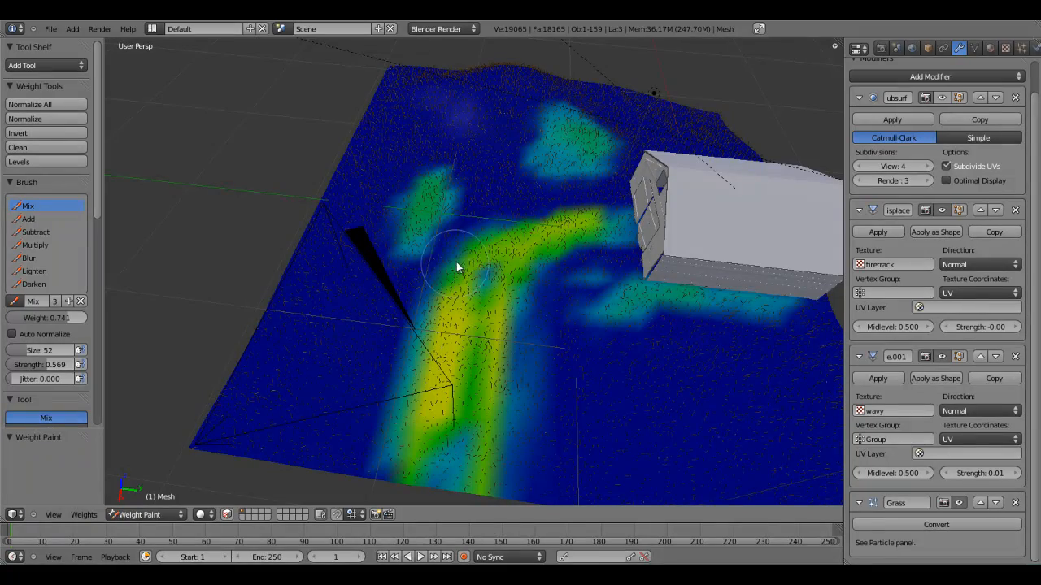
- Return to Object Mode and assign the Grass vertex group to the grass particles' Length
click(142, 514)
click(142, 511)
mouse_move(523, 374)
middle_down()
mouse_move(500, 325)
mouse_move(524, 300)
mouse_move(537, 305)
middle_up()
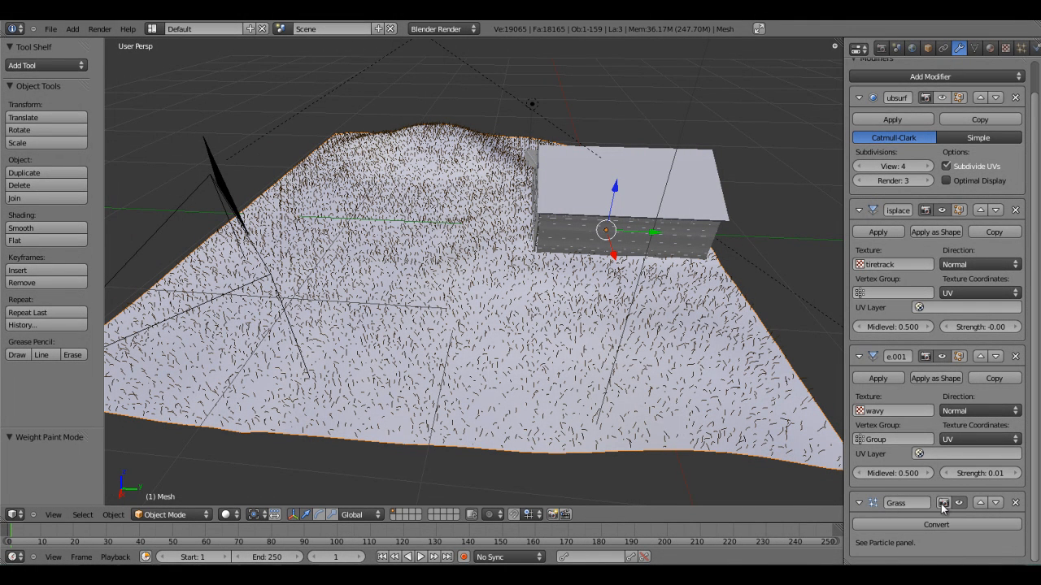
click(1020, 48)
scroll(979, 316, down, 10)
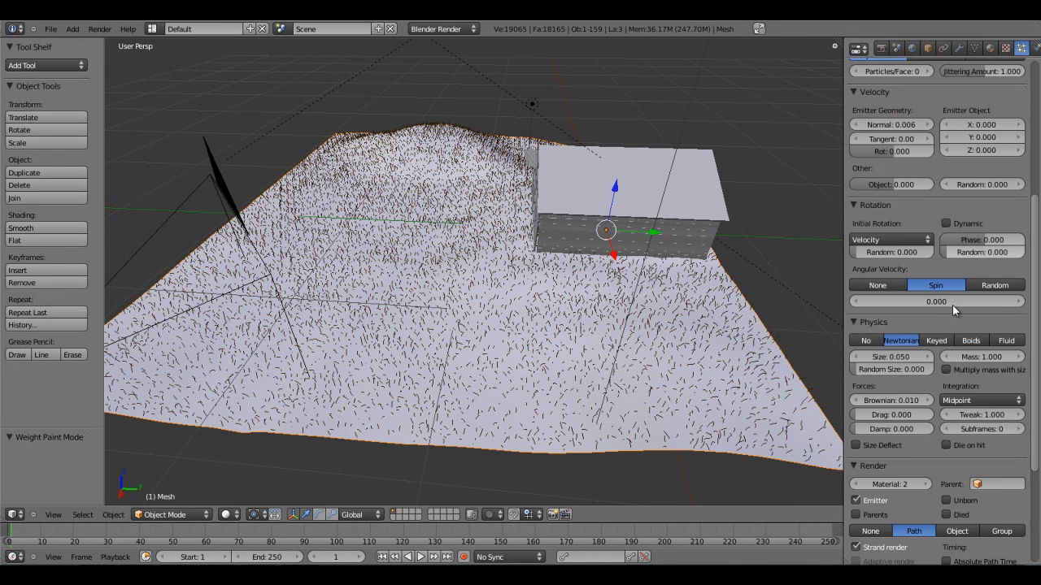
click(855, 539)
scroll(902, 472, down, 7)
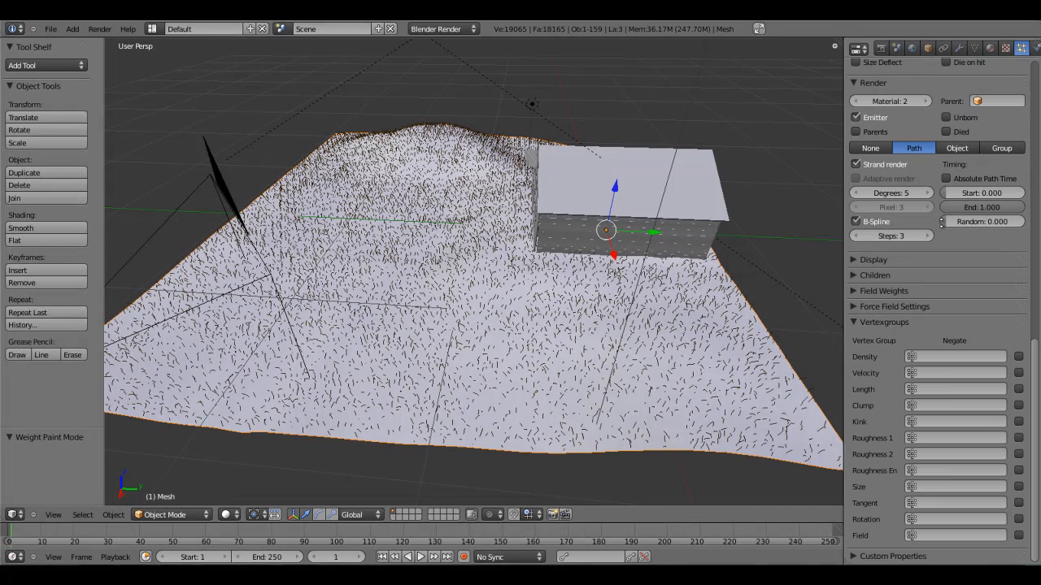
click(940, 392)
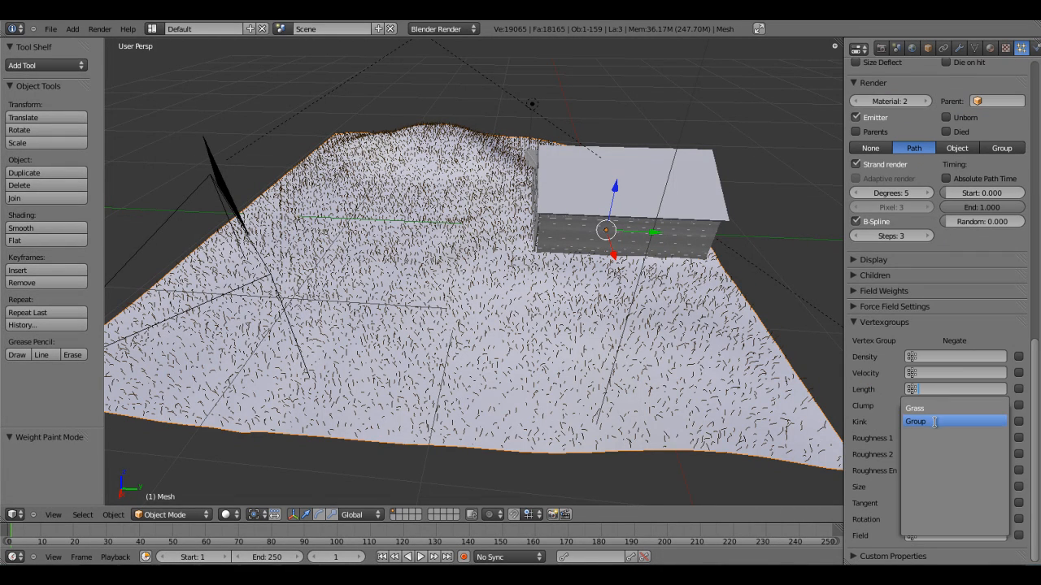
click(951, 408)
- Examine the painted grass distribution on the snowy ground from several angles and through the camera
middle_drag(504, 350, 560, 309)
scroll(560, 309, up, 1)
middle_drag(453, 292, 427, 316)
scroll(473, 304, up, 2)
scroll(490, 342, down, 3)
middle_drag(486, 366, 486, 339)
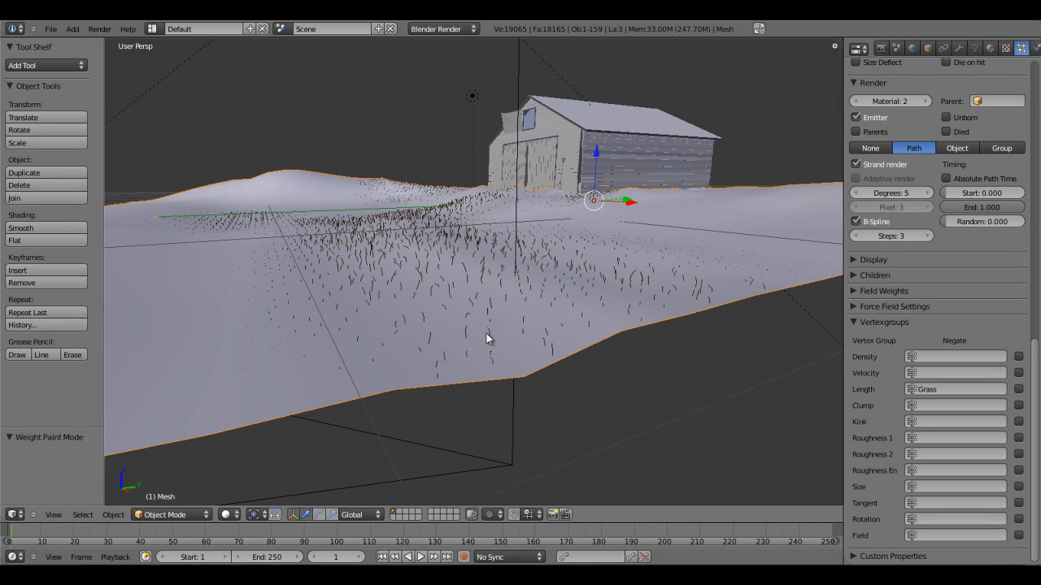
middle_drag(402, 273, 487, 325)
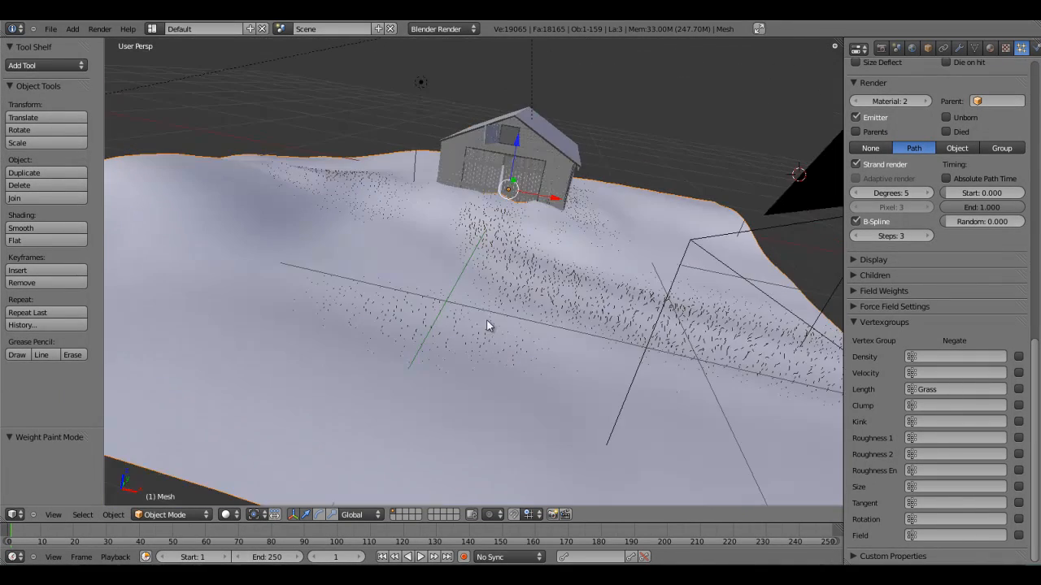
middle_drag(448, 208, 374, 228)
middle_drag(362, 274, 487, 216)
key(KP_0)
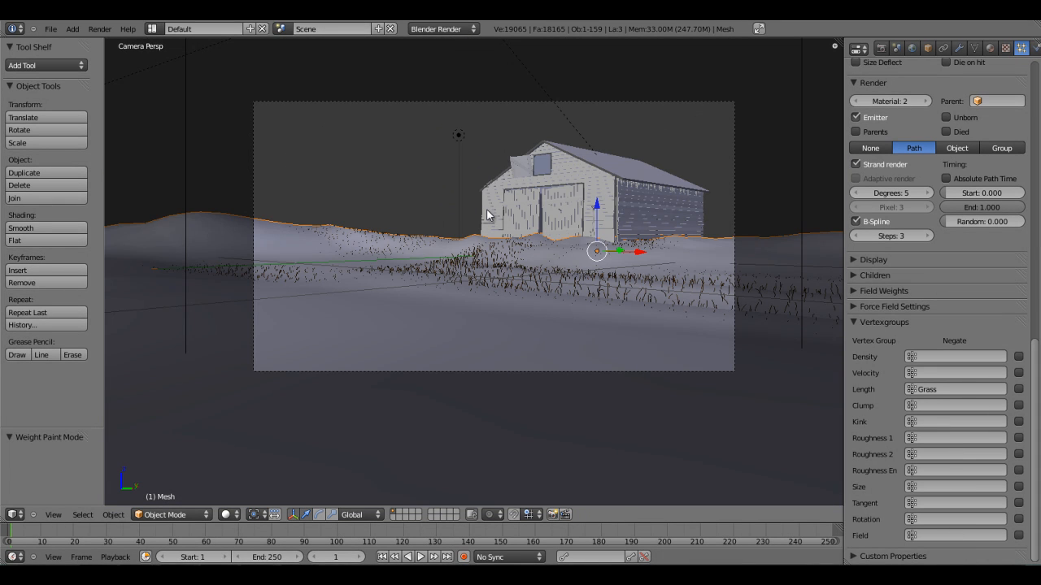
scroll(618, 243, up, 3)
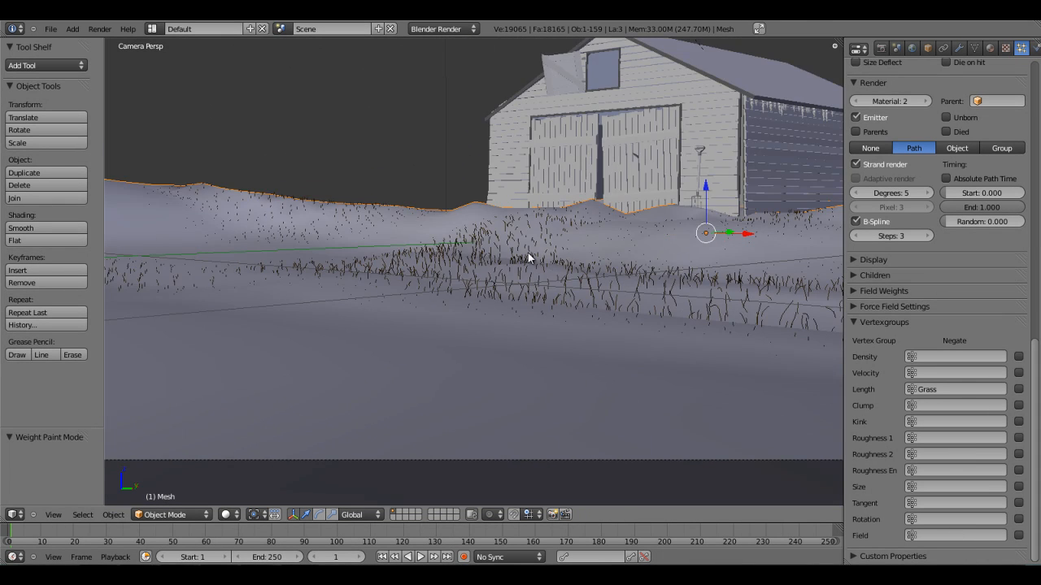
scroll(528, 253, down, 4)
- Review the previous render result and render the scene again from the camera
key(F11)
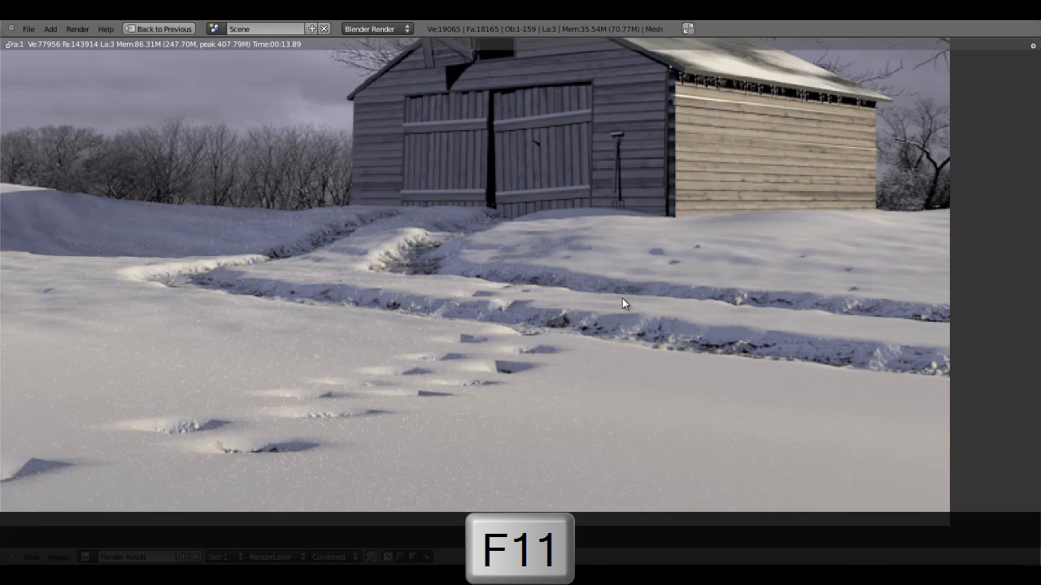
key(F11)
key(F12)
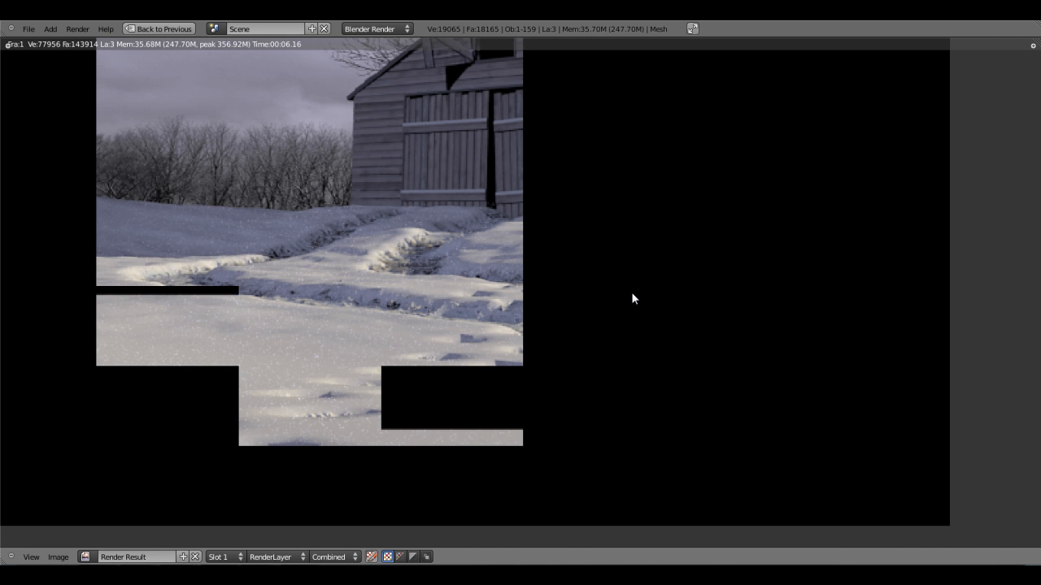
- Close the unfinished render, re-enable the Grass particle modifier for rendering and render the scene again
key(Escape)
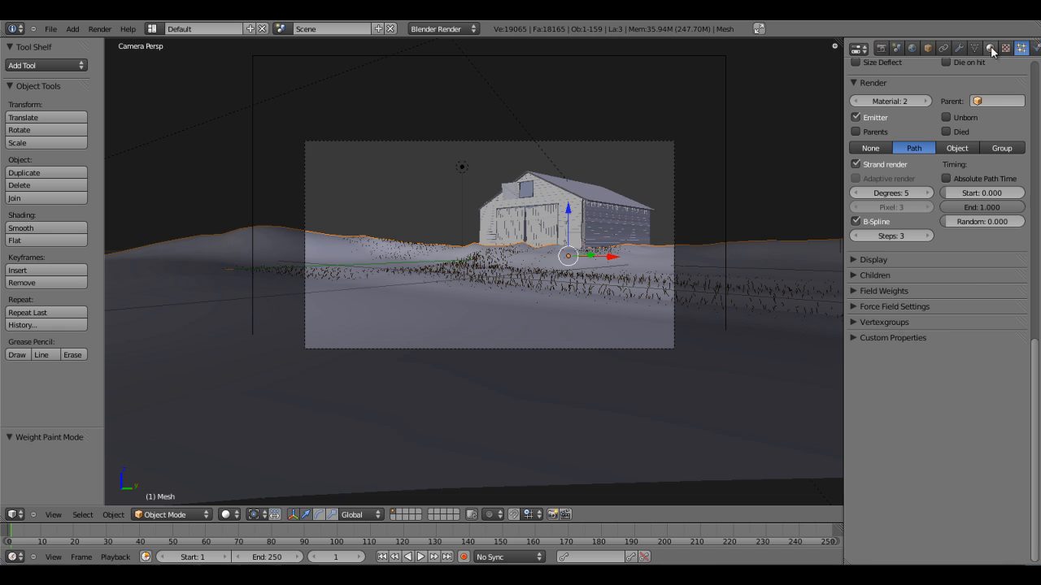
click(957, 48)
key(F12)
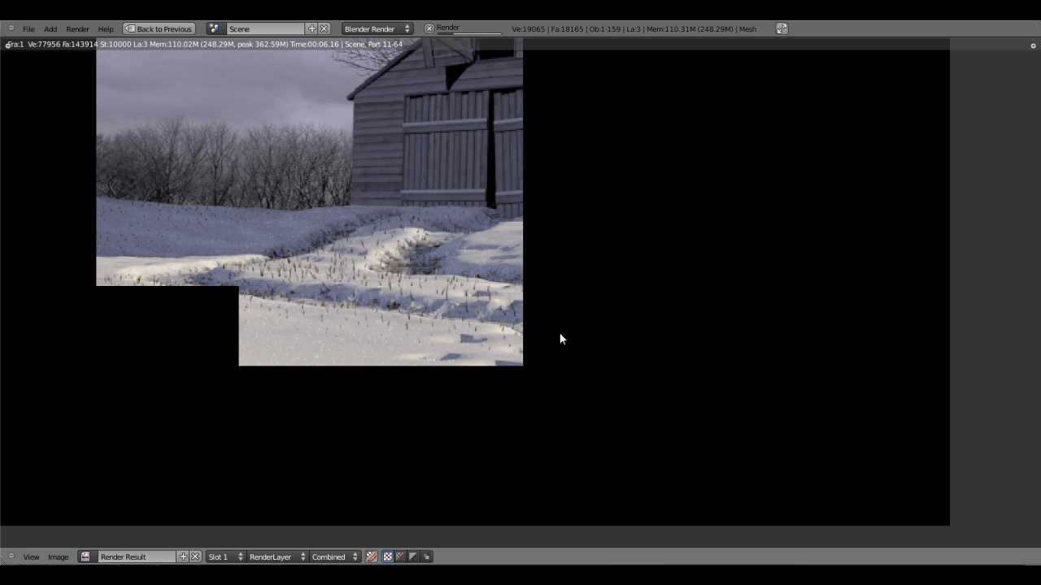
scroll(651, 380, down, 3)
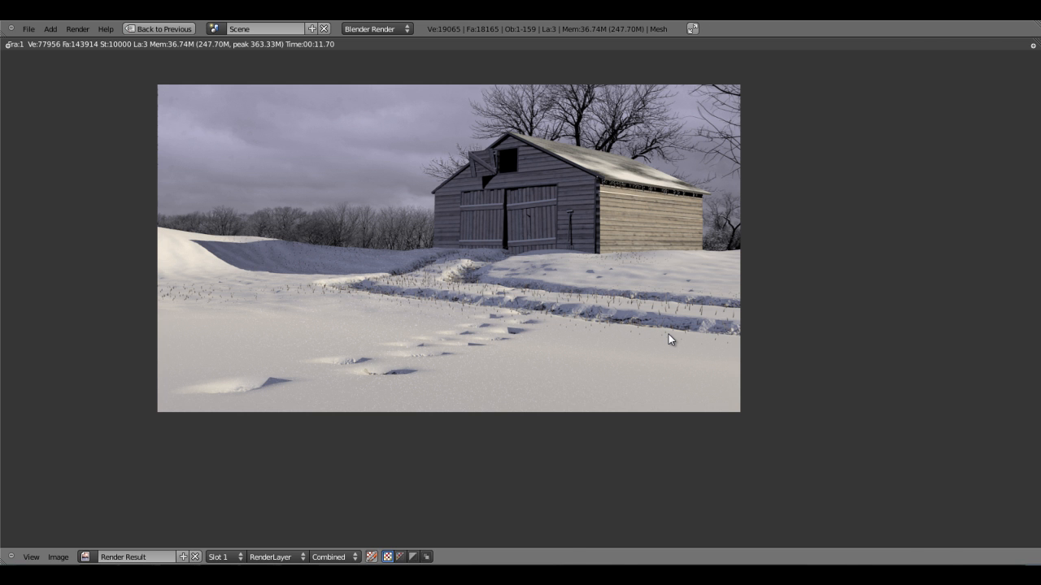
key(Escape)
- Add a new plane to the scene from the top view
middle_drag(542, 265, 526, 293)
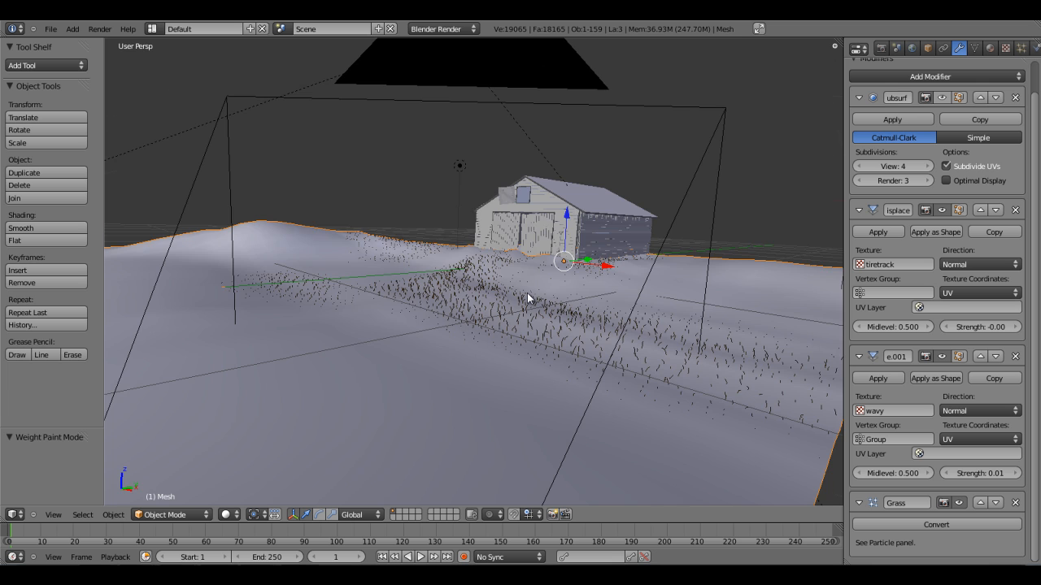
key(KP_7)
key(shift+a)
mouse_move(433, 234)
click(472, 233)
- Scale up the new plane and position it over the ground area in the top view
key(s)
click(557, 300)
key(g)
click(557, 326)
key(s)
key(g)
click(561, 321)
- Raise the plane about 1.854 units along Z so it sits high above the barn, working in the front view
key(KP_1)
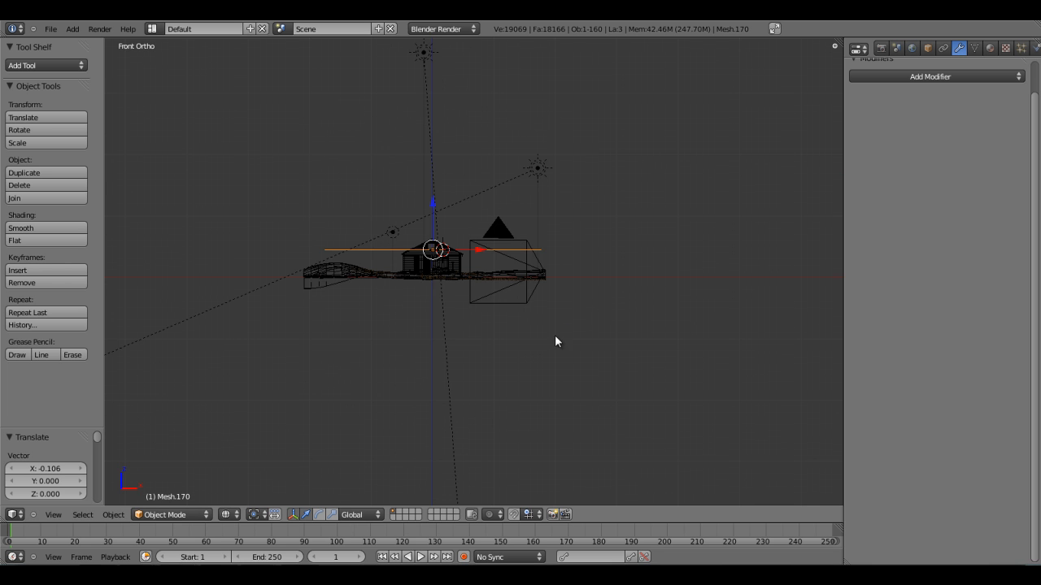
key(g)
key(z)
click(534, 204)
scroll(532, 206, up, 3)
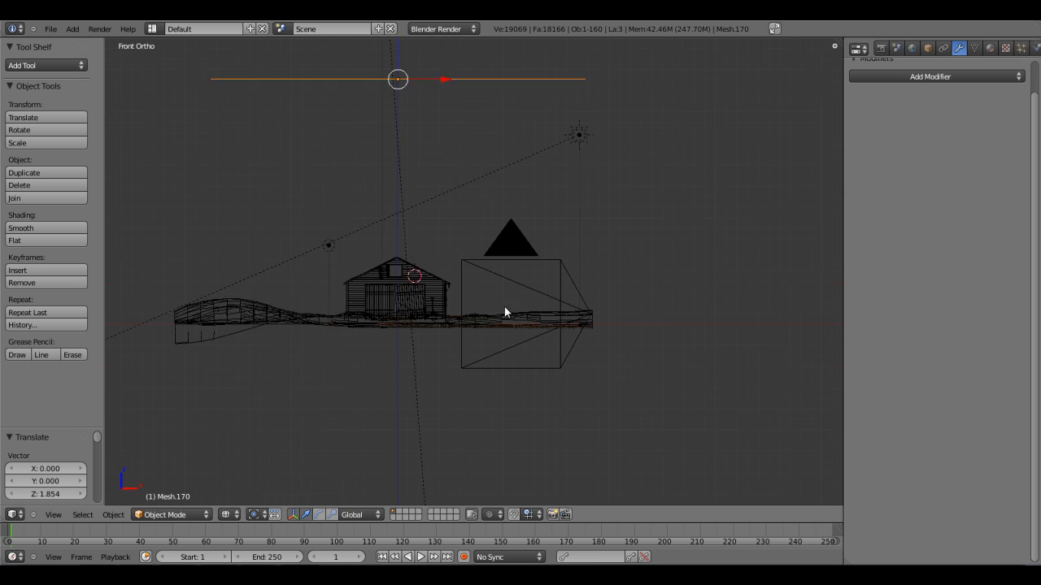
shift+middle_drag(504, 312, 504, 400)
- Add a particle system to the raised plane and play the animation to preview the emitted particles
click(1021, 48)
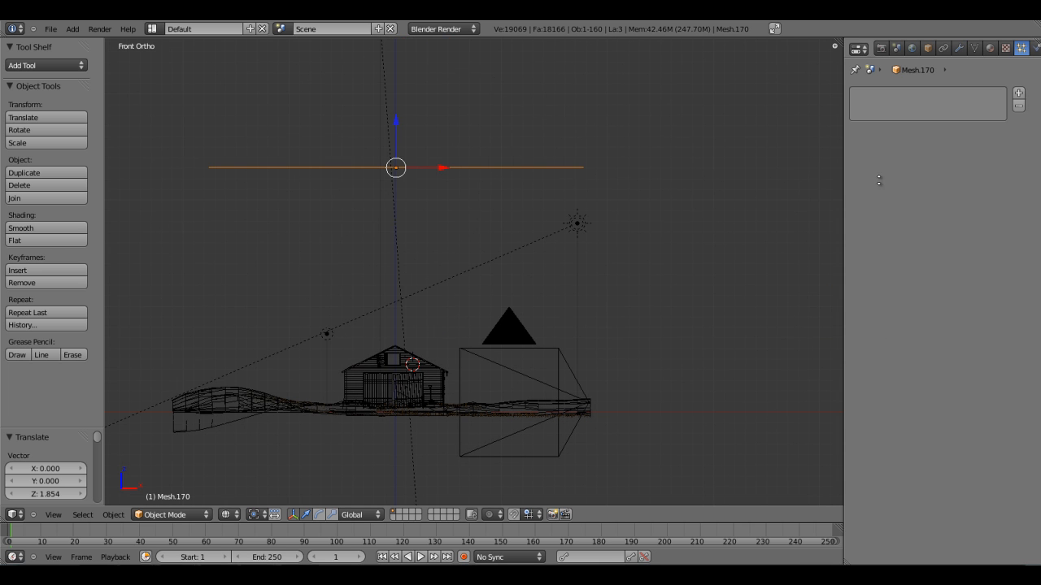
click(1018, 93)
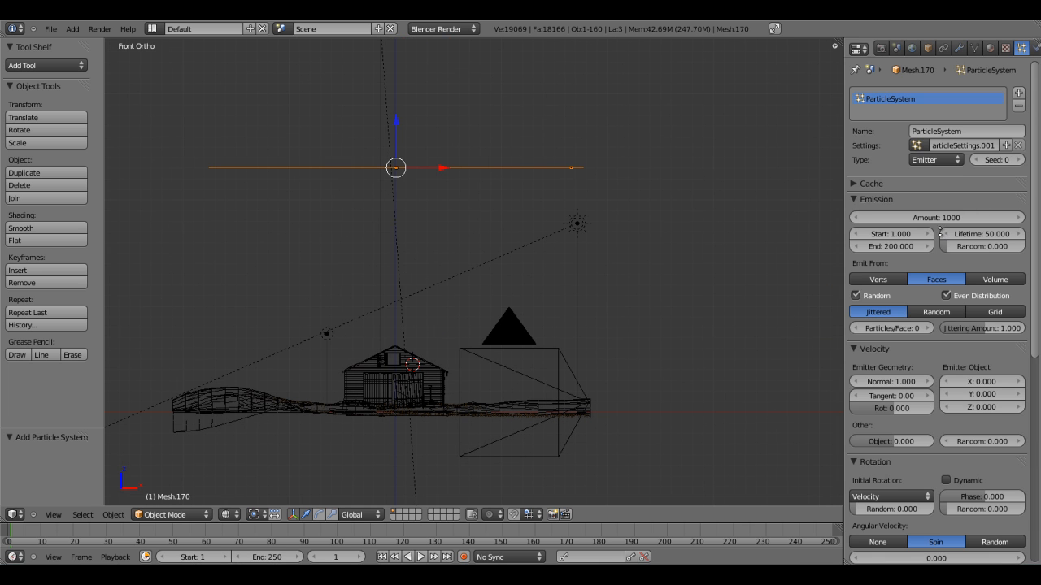
key(alt+a)
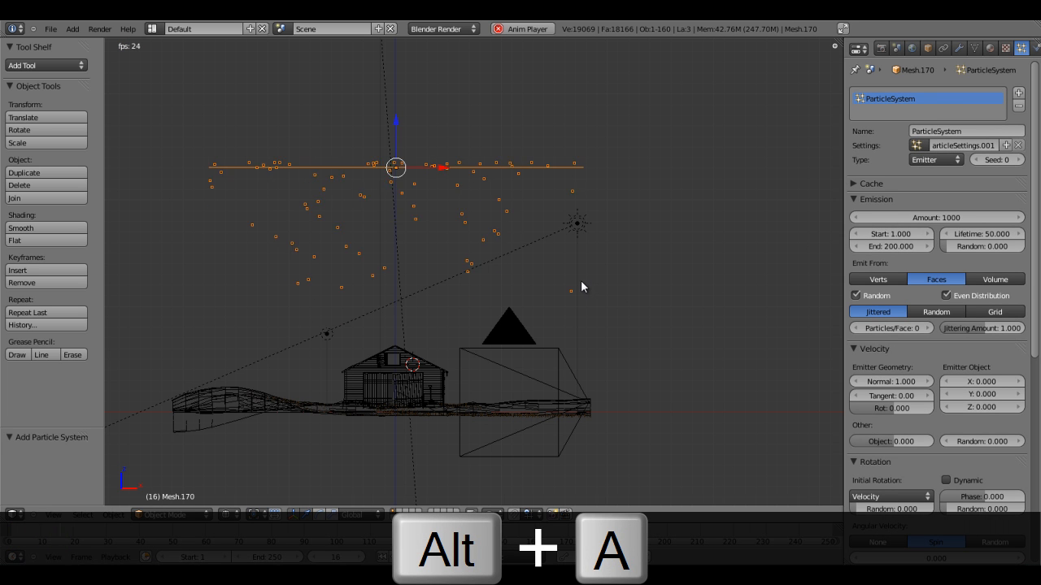
scroll(527, 172, up, 4)
shift+middle_drag(518, 155, 531, 295)
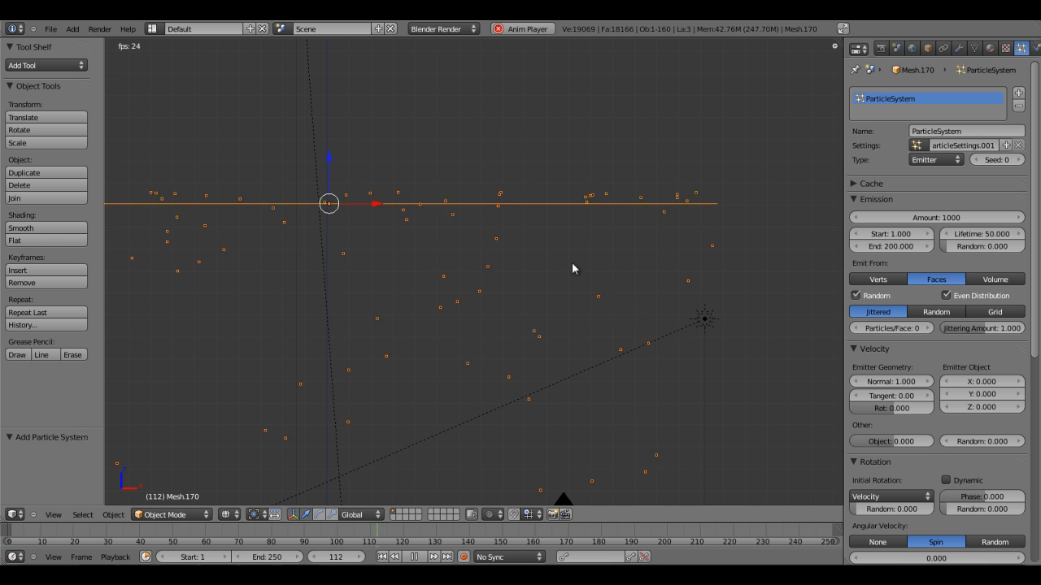
key(Escape)
- Set the particles' Normal emission velocity to 0 and replay the animation over the whole scene
click(888, 380)
text(0)
key(Return)
shift+middle_drag(469, 242, 514, 197)
key(alt+a)
scroll(510, 239, down, 7)
shift+middle_drag(493, 311, 557, 143)
scroll(525, 254, up, 2)
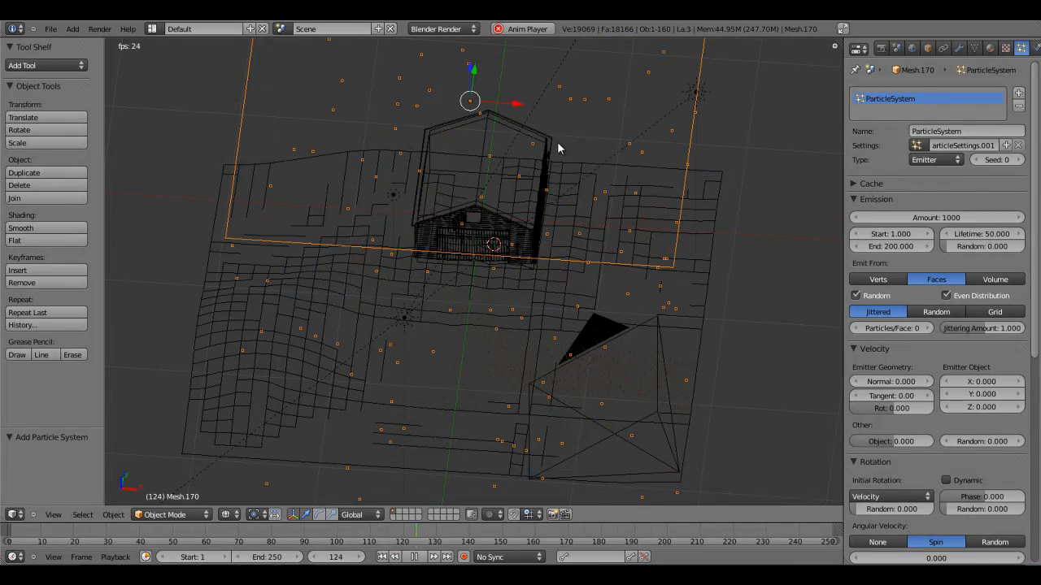
- Stop the playback in camera view and set the particles' Gravity field weight to 0.015
key(KP_0)
key(alt+a)
scroll(931, 235, down, 10)
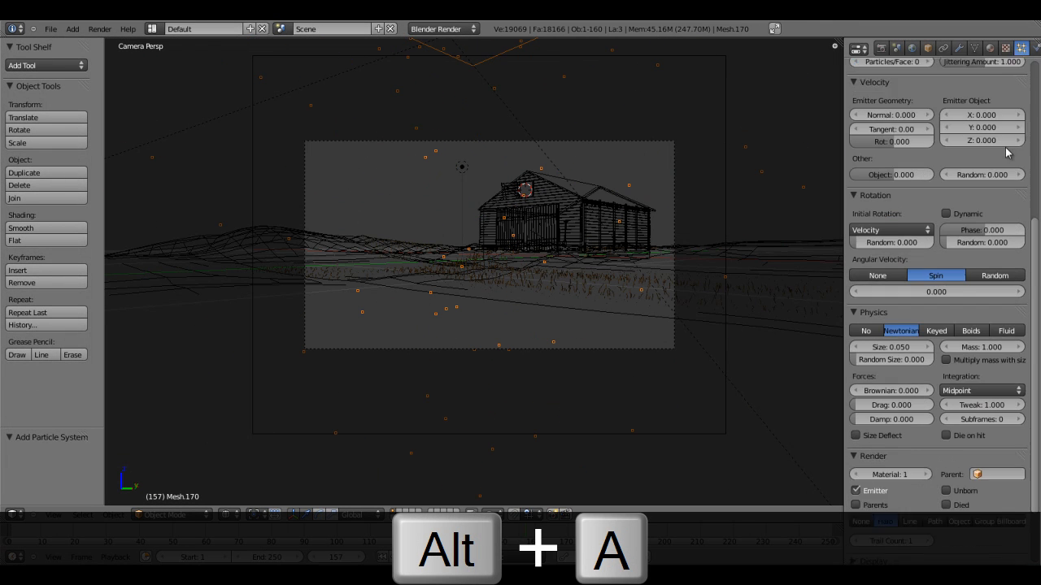
scroll(862, 488, down, 2)
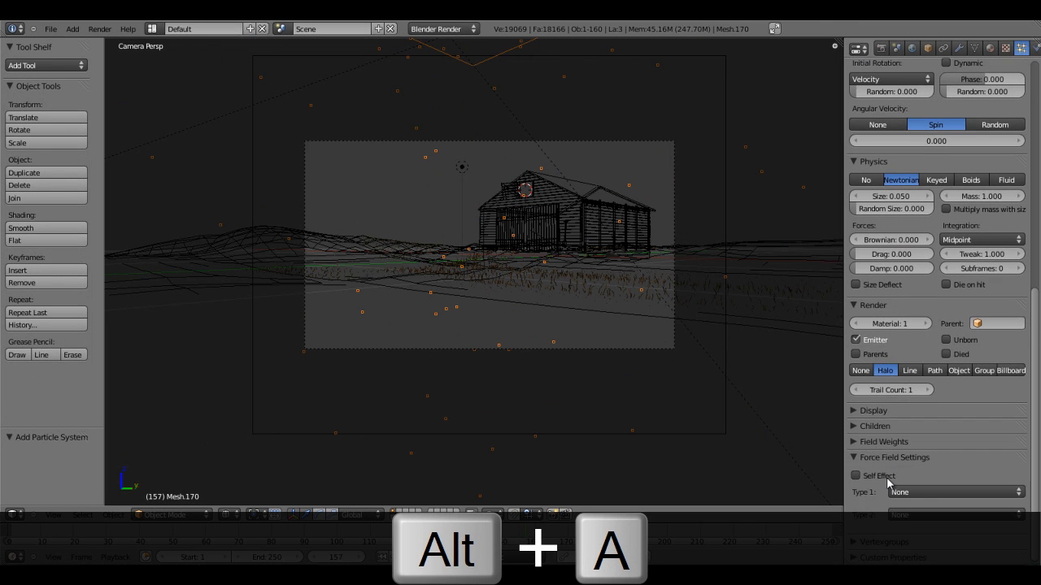
click(860, 443)
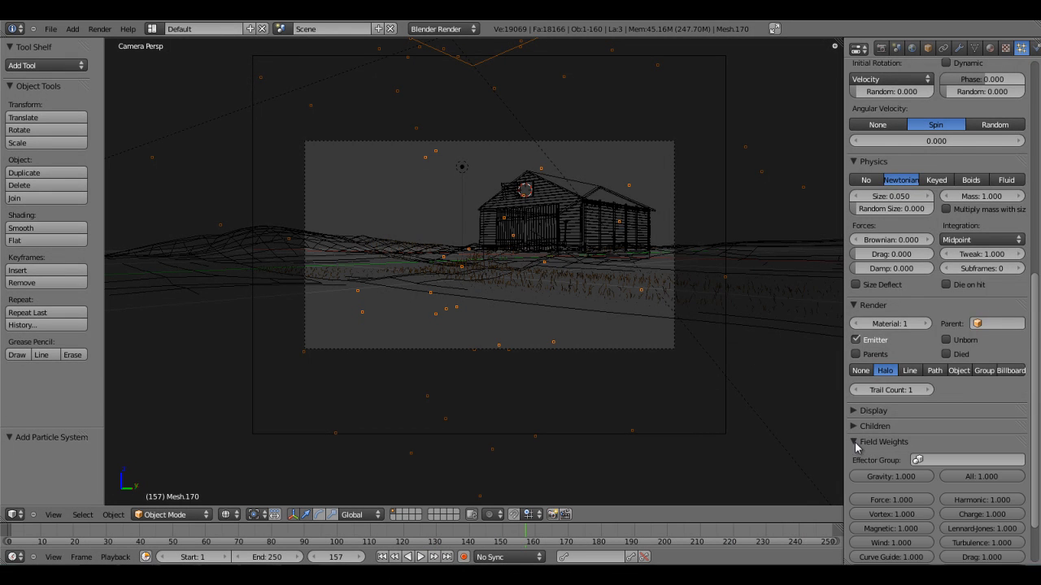
scroll(894, 402, down, 2)
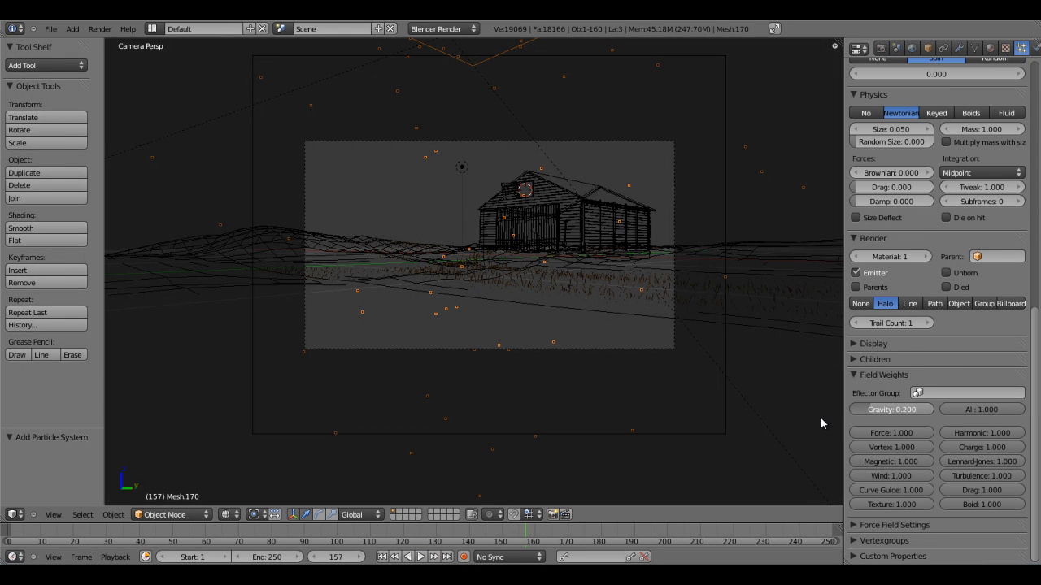
click(894, 409)
text(0.100)
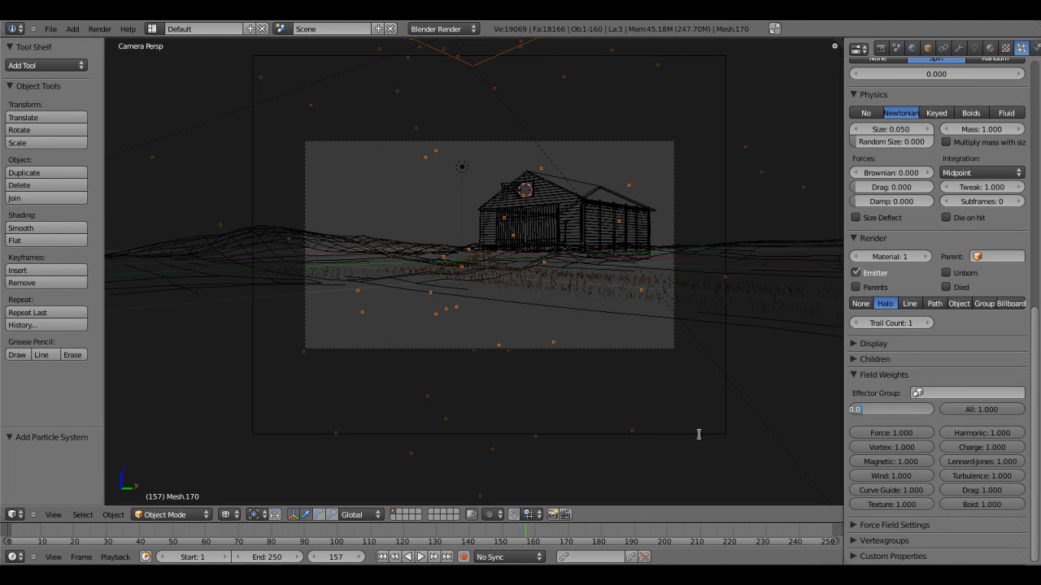
key(Return)
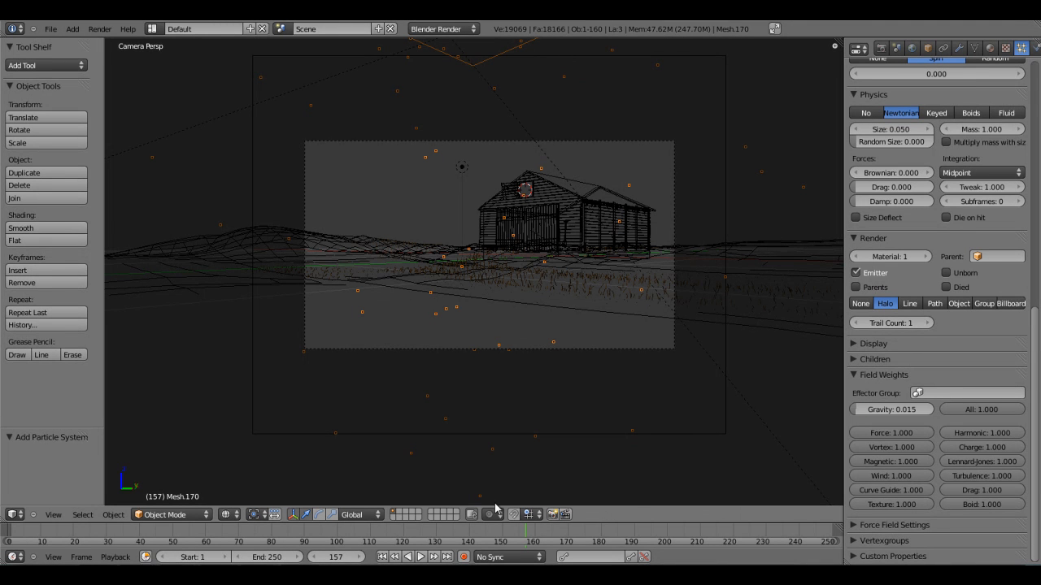
- Play the slower snowfall and set the particle Lifetime to 250
scroll(535, 301, down, 4)
key(alt+a)
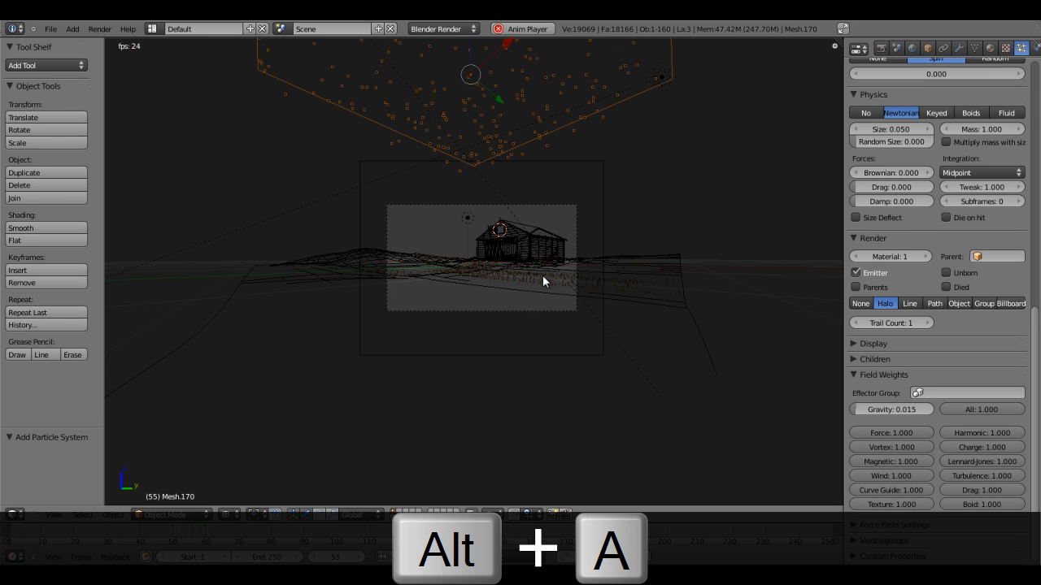
middle_drag(493, 193, 505, 290)
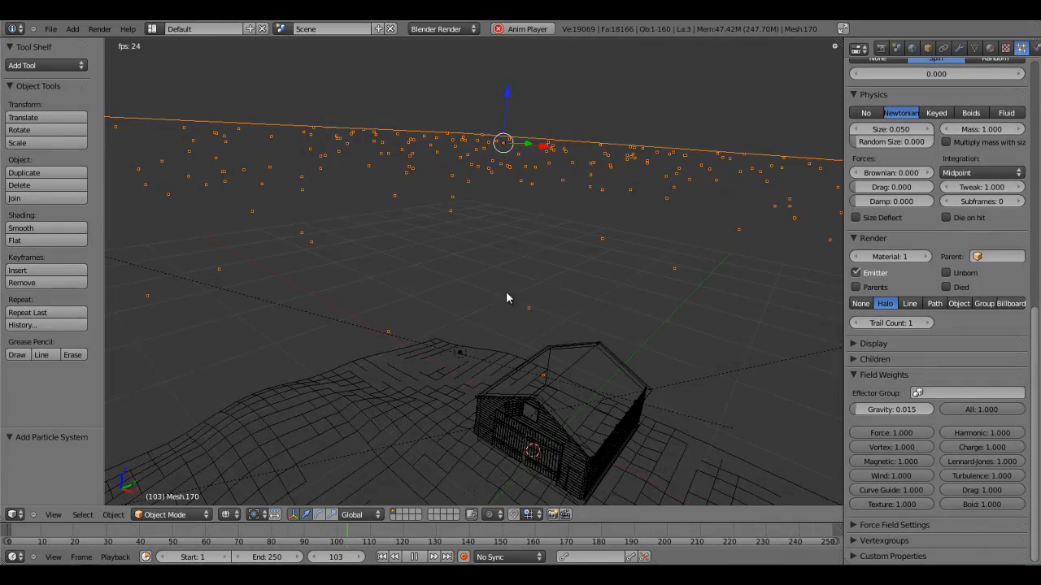
scroll(972, 486, up, 15)
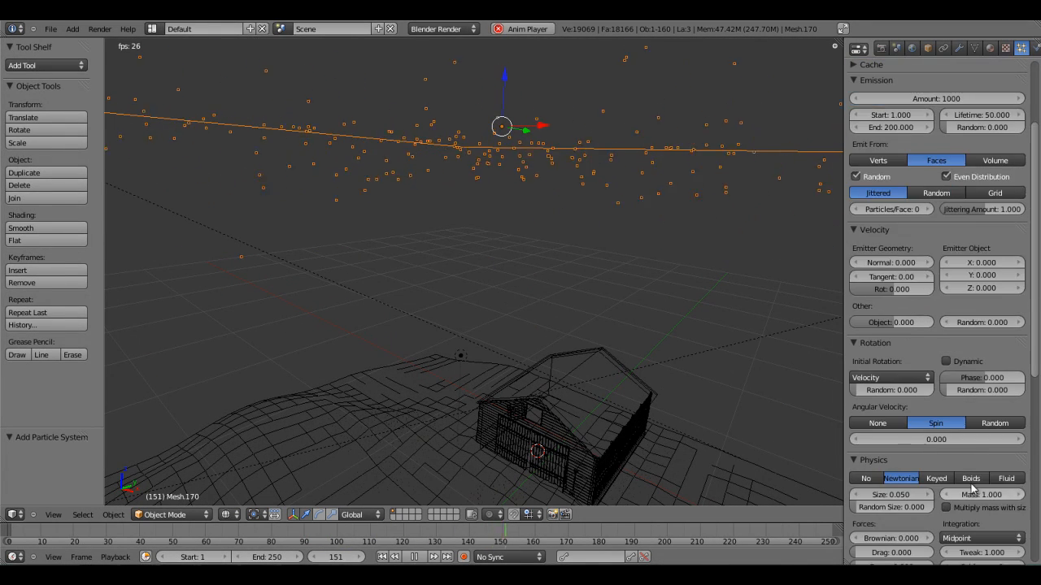
click(981, 233)
text(250)
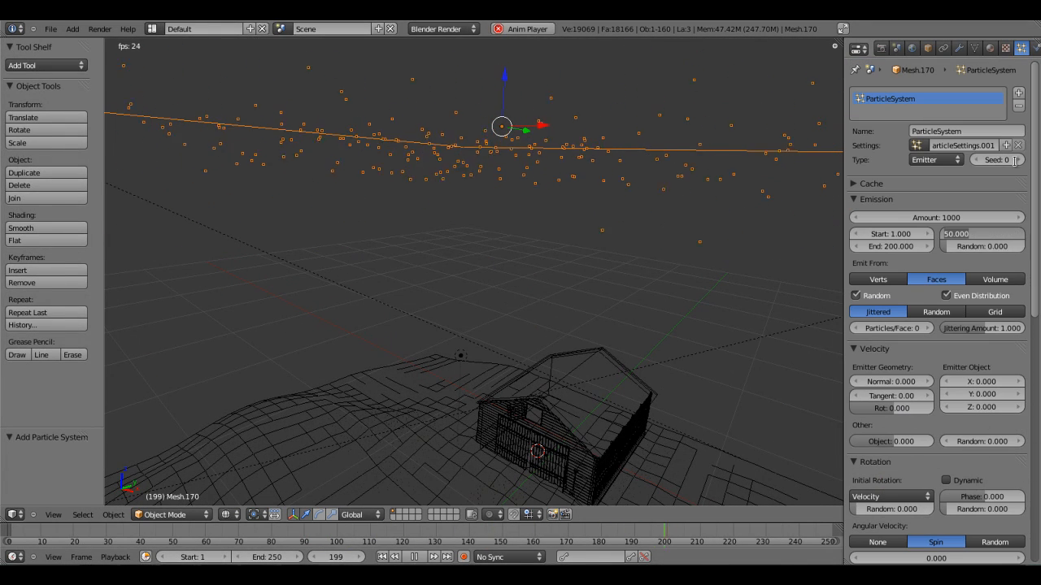
key(Return)
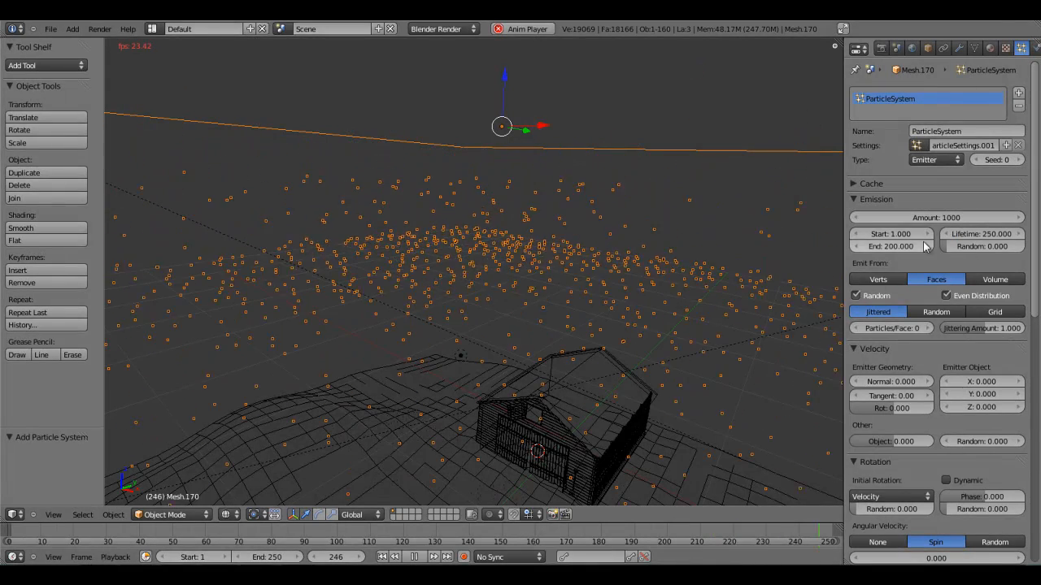
- Set the particle emission to start at frame -250 and end at frame 250
click(893, 235)
text(-250)
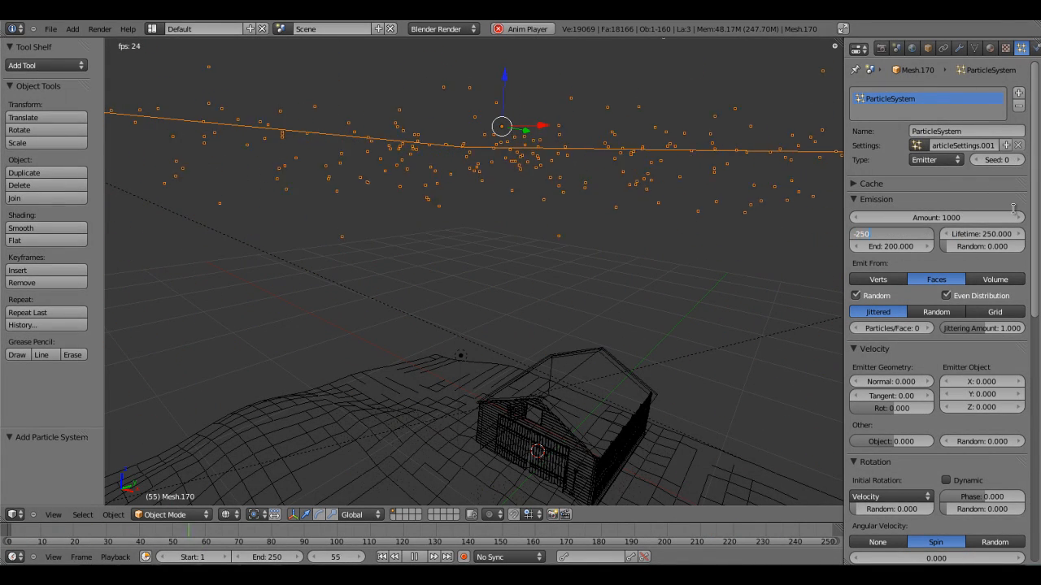
key(Return)
click(892, 246)
text(250)
key(Return)
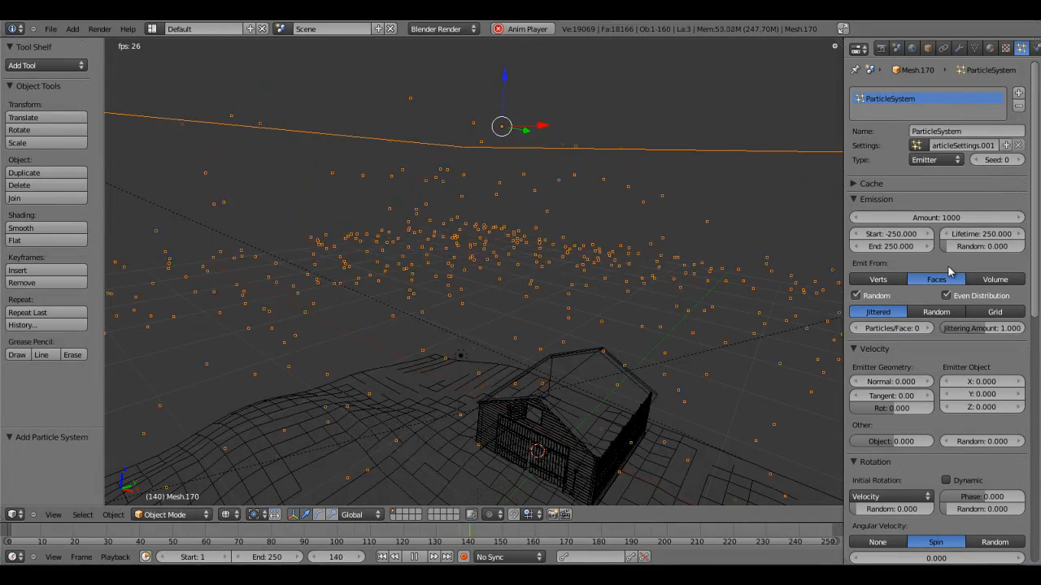
- Examine the playing snowfall across the scene and through the camera in solid shading
scroll(486, 355, down, 4)
middle_drag(485, 354, 504, 300)
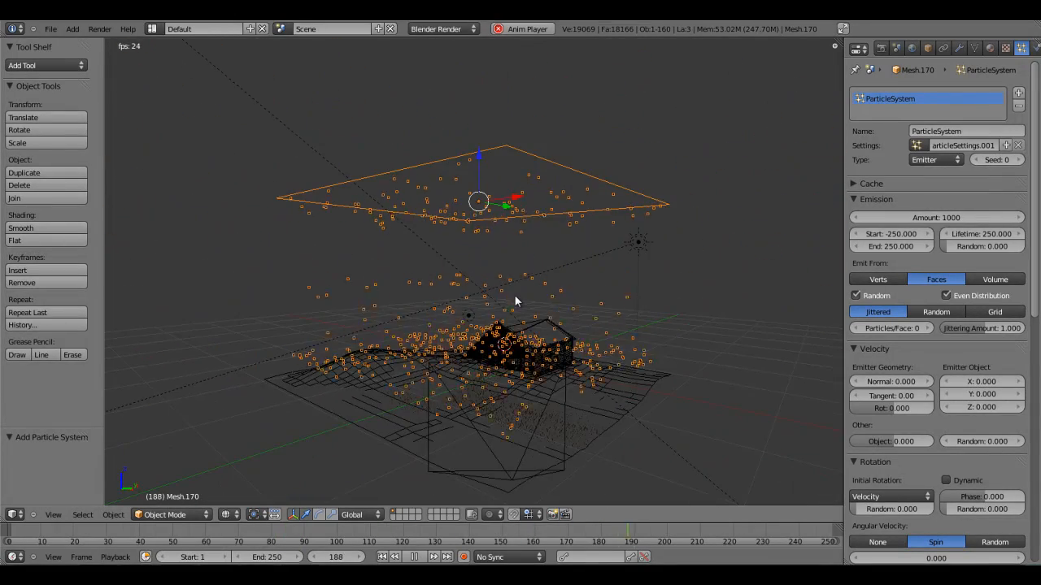
key(KP_0)
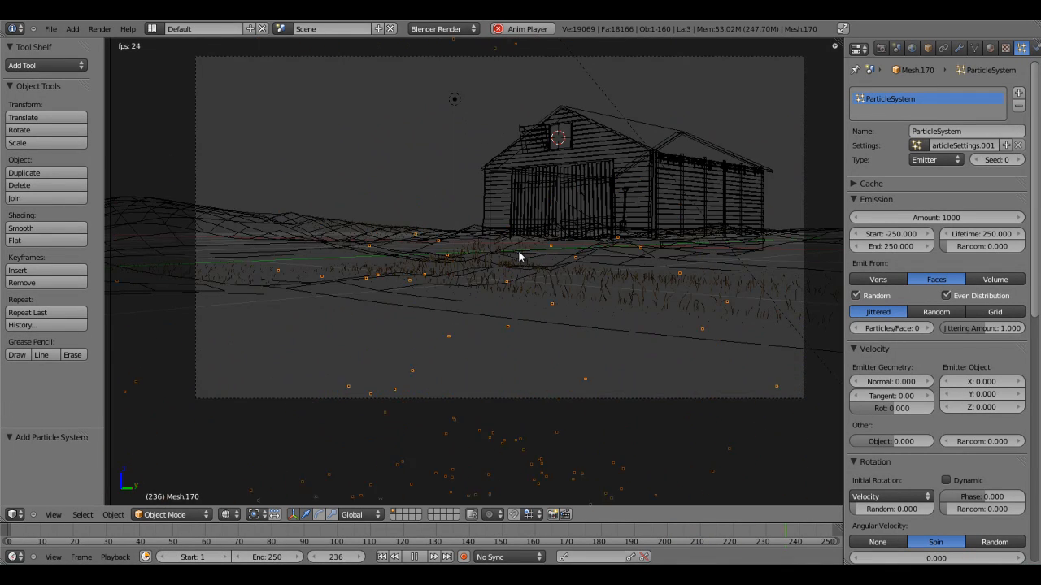
scroll(527, 252, up, 3)
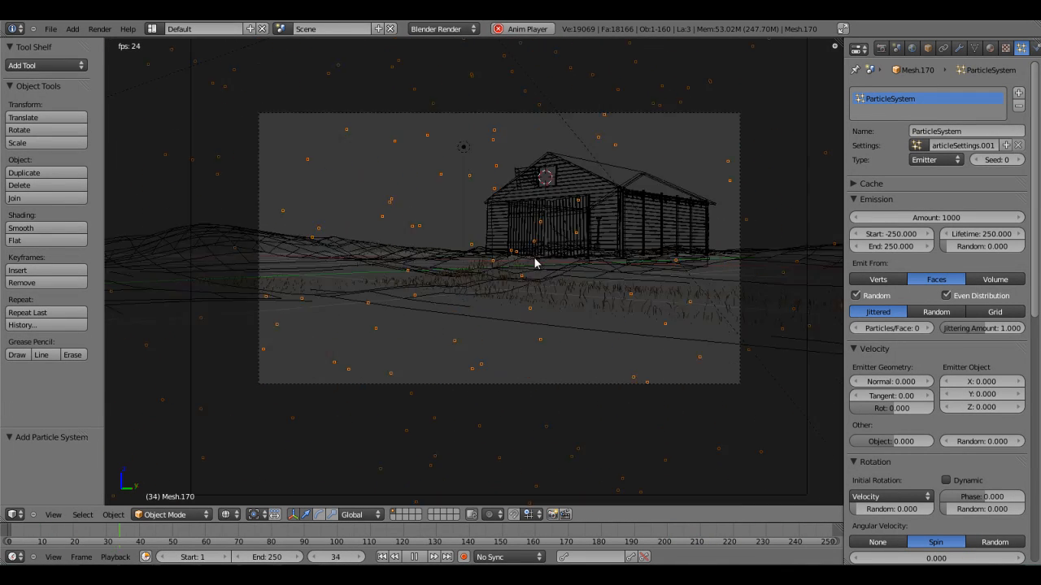
key(z)
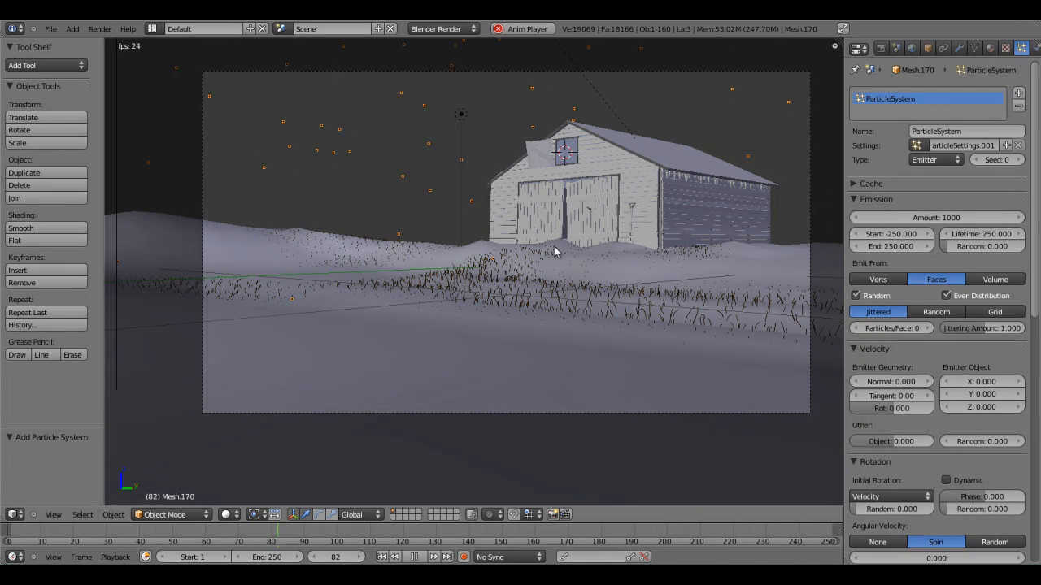
- Set the snow particles' Brownian force to 0.2
scroll(963, 280, down, 10)
scroll(964, 280, down, 4)
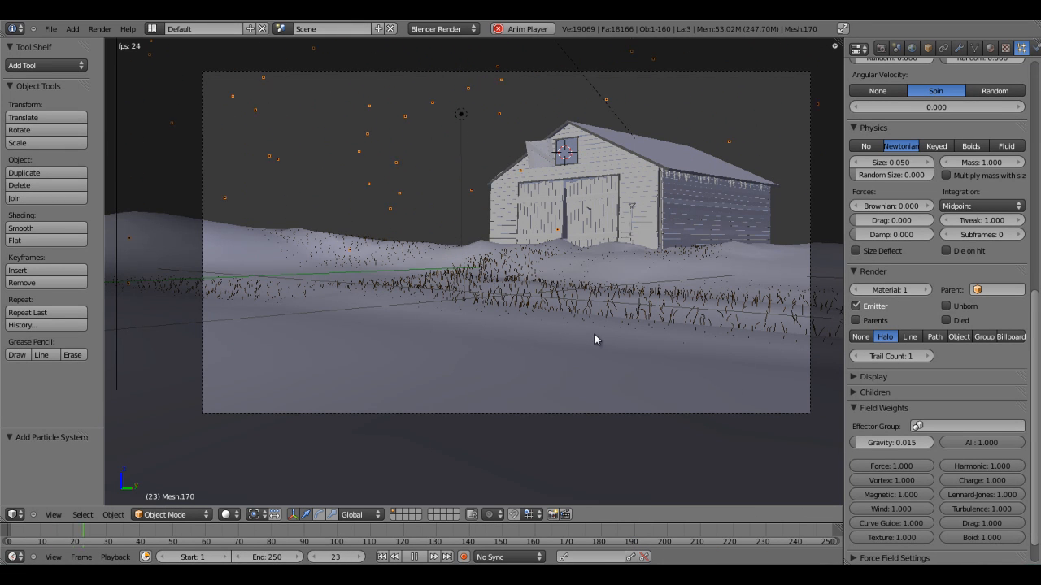
scroll(911, 413, down, 1)
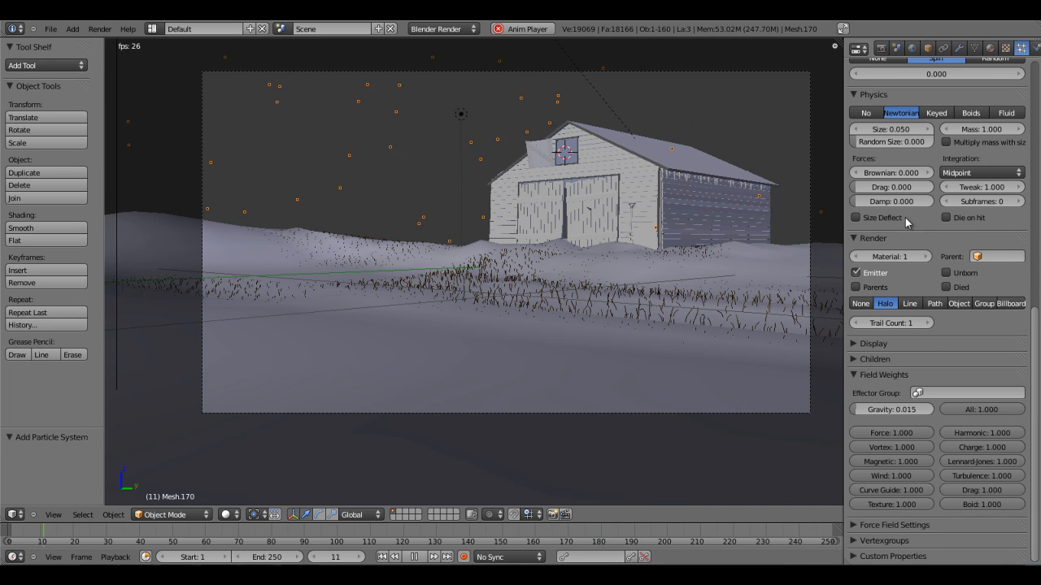
scroll(907, 222, up, 8)
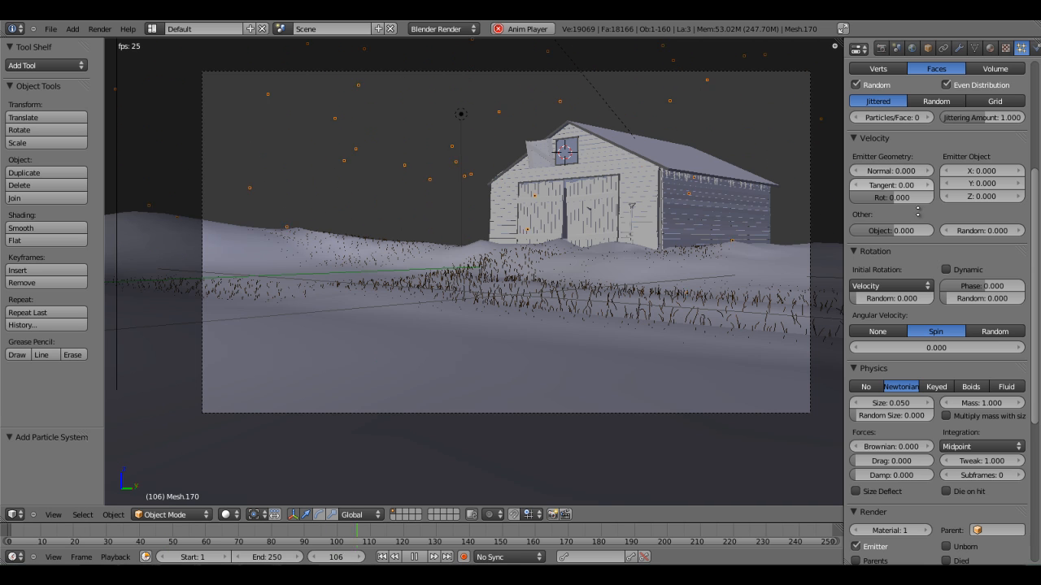
scroll(924, 278, up, 5)
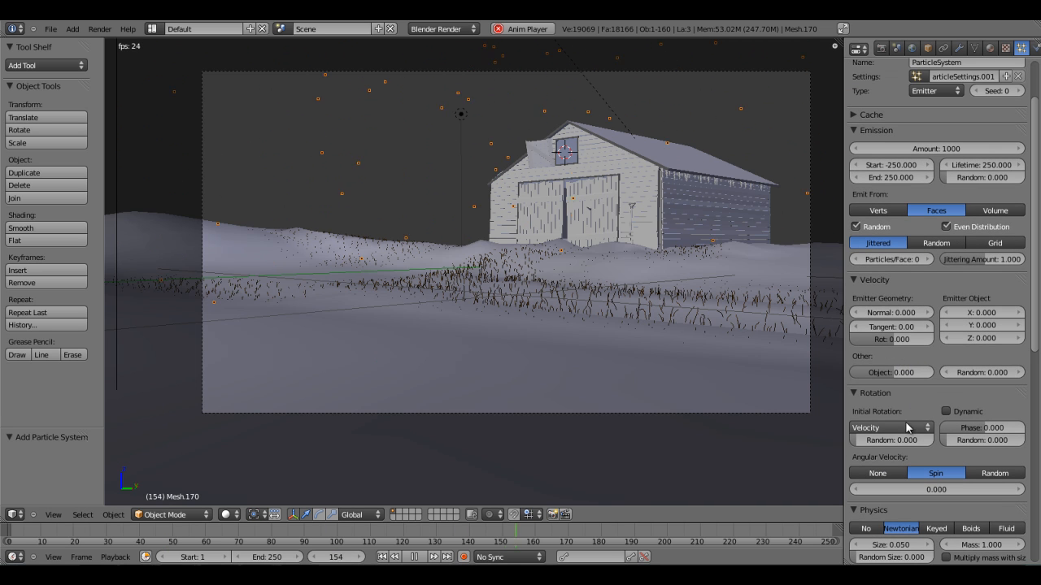
scroll(902, 362, down, 5)
scroll(894, 400, down, 2)
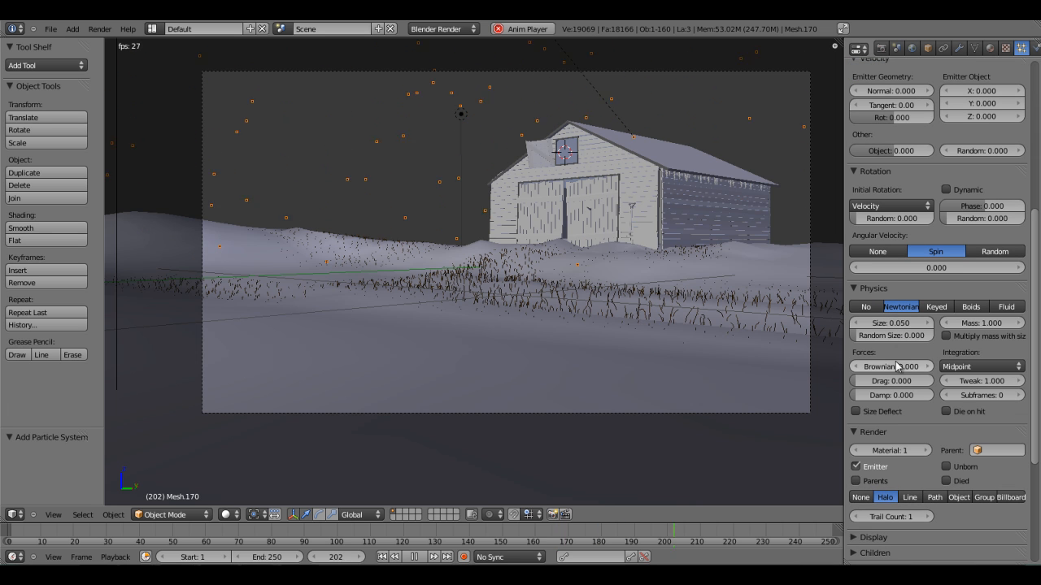
click(886, 366)
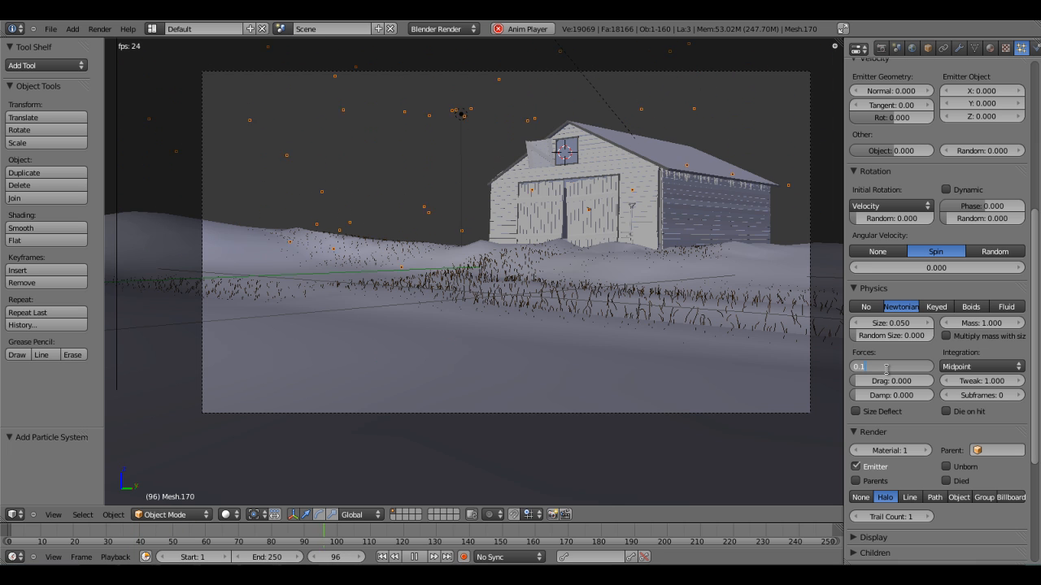
key(Return)
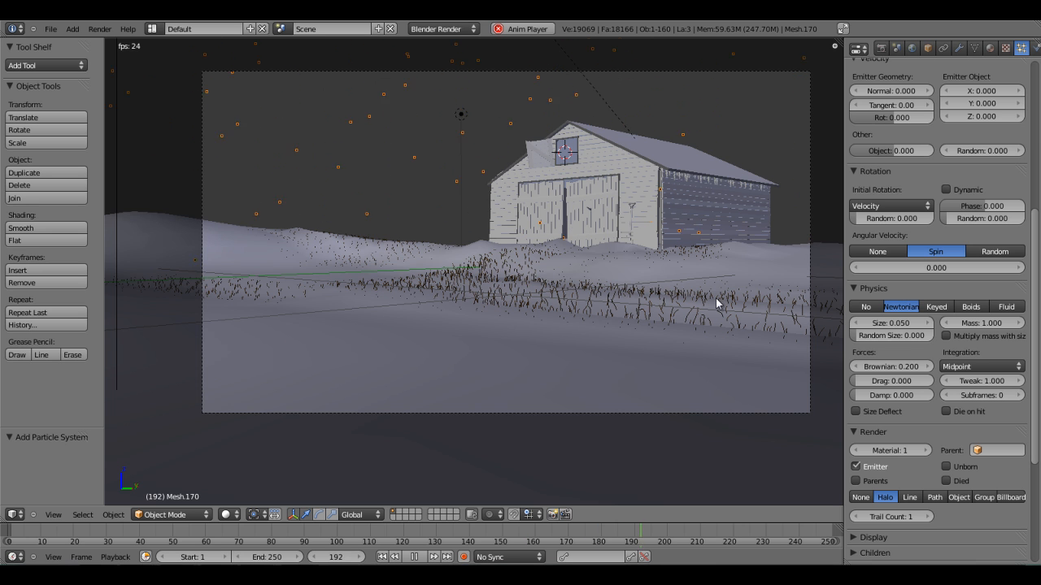
- Set the snow particles' Brownian force to 0.5 and replay the snowfall from the first frame in camera view
scroll(563, 208, down, 3)
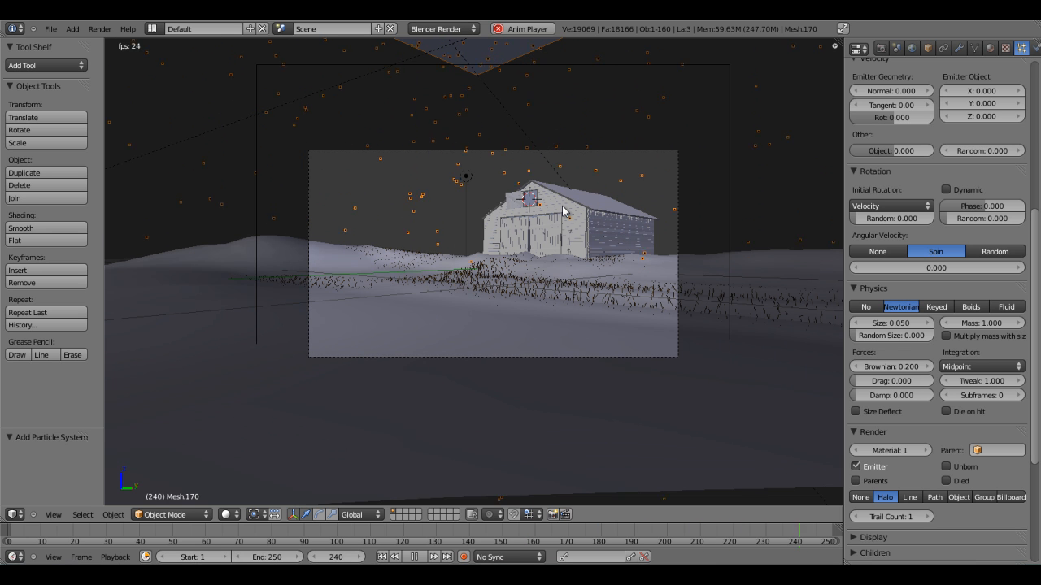
scroll(562, 210, up, 3)
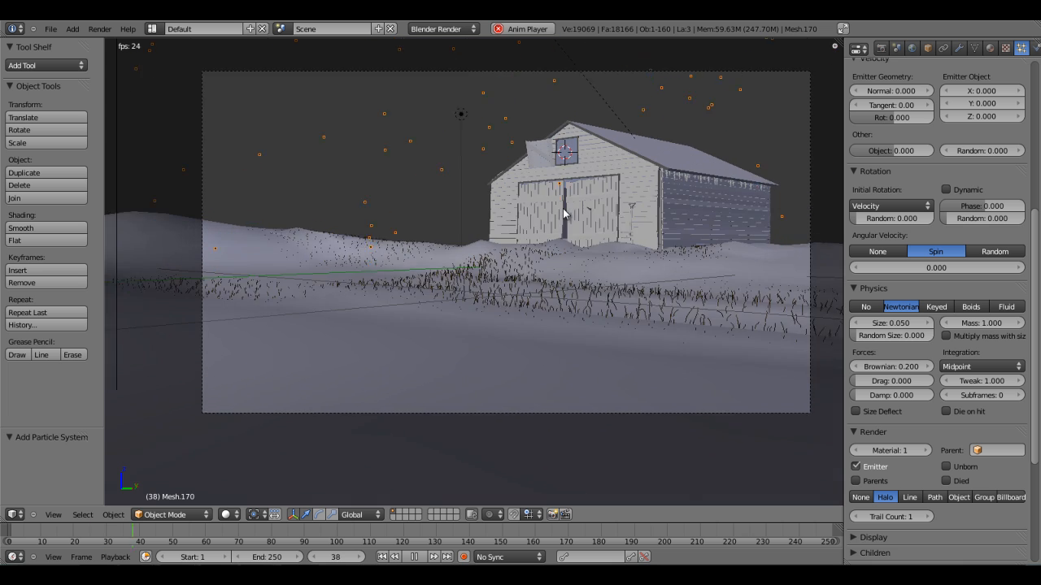
scroll(563, 209, down, 2)
scroll(493, 186, down, 1)
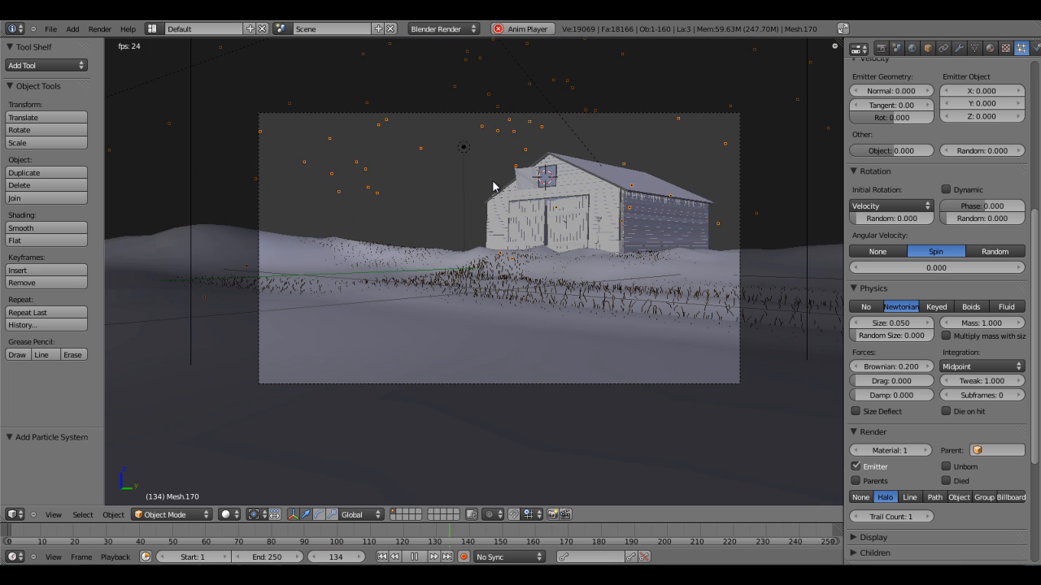
scroll(494, 186, down, 2)
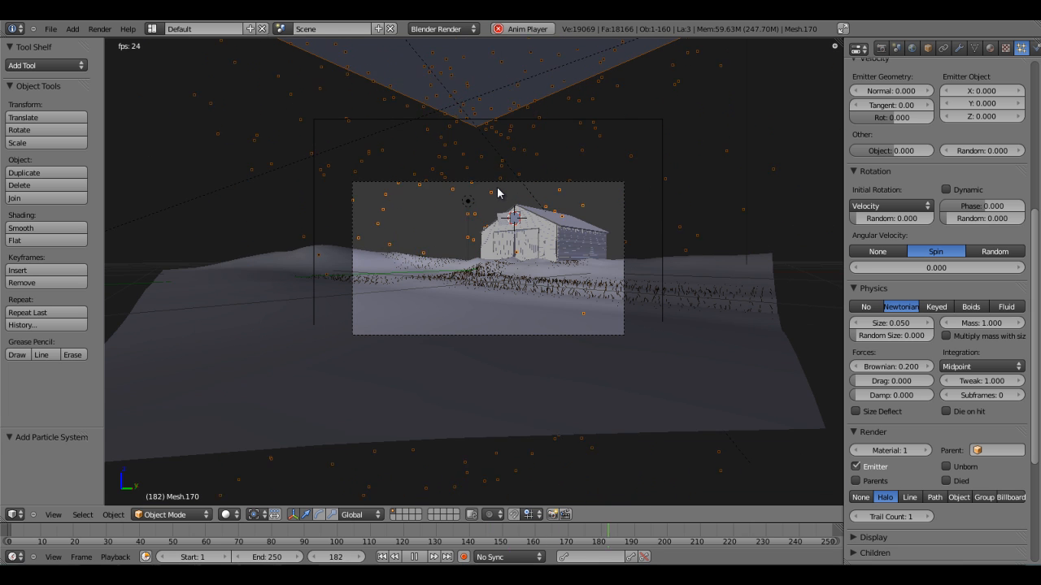
click(898, 366)
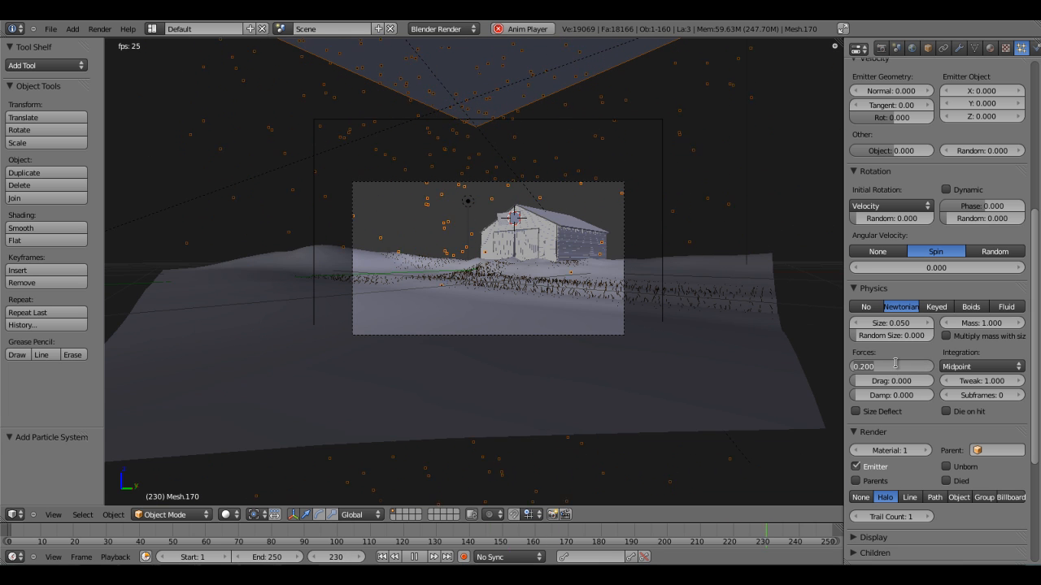
text(0.5)
key(Return)
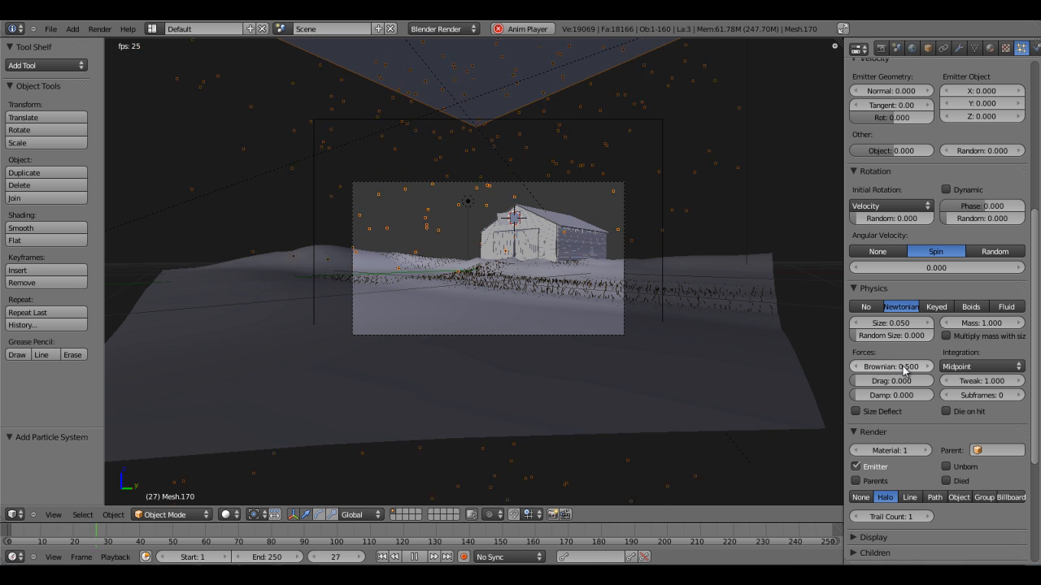
scroll(680, 374, up, 3)
click(382, 556)
scroll(525, 300, up, 2)
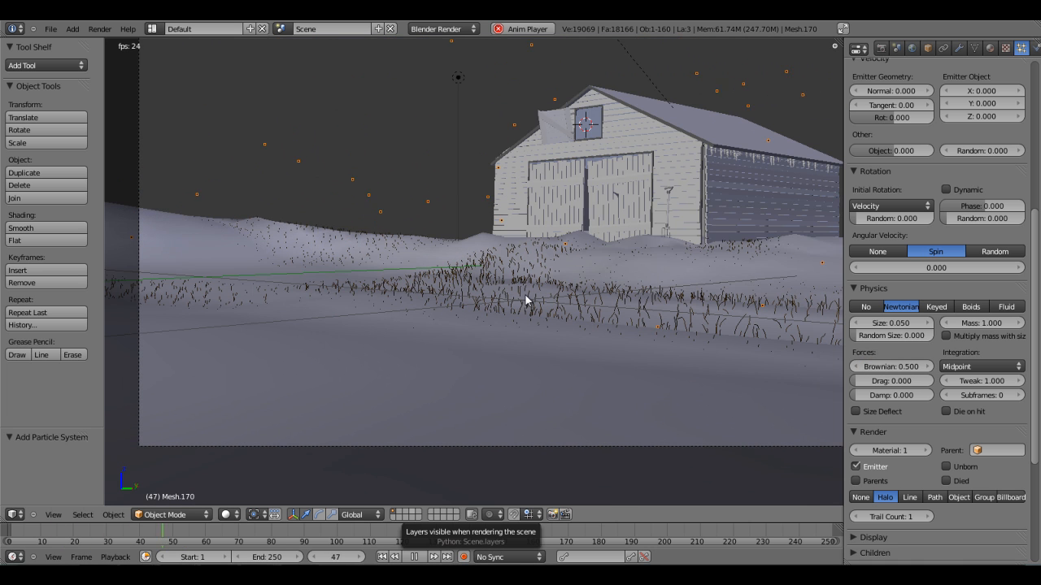
- Set the snow particles' gravity field weight to 0.010 and replay the animation from the start to examine the snowfall
scroll(931, 374, down, 5)
click(892, 409)
text(0.015)
key(ctrl+a)
key(Return)
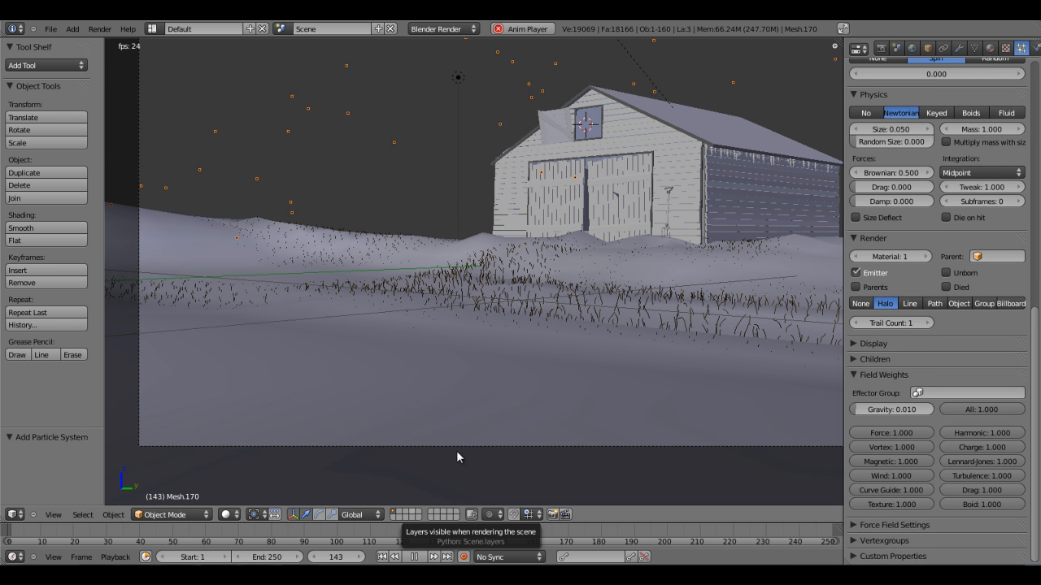
click(381, 556)
scroll(509, 339, down, 2)
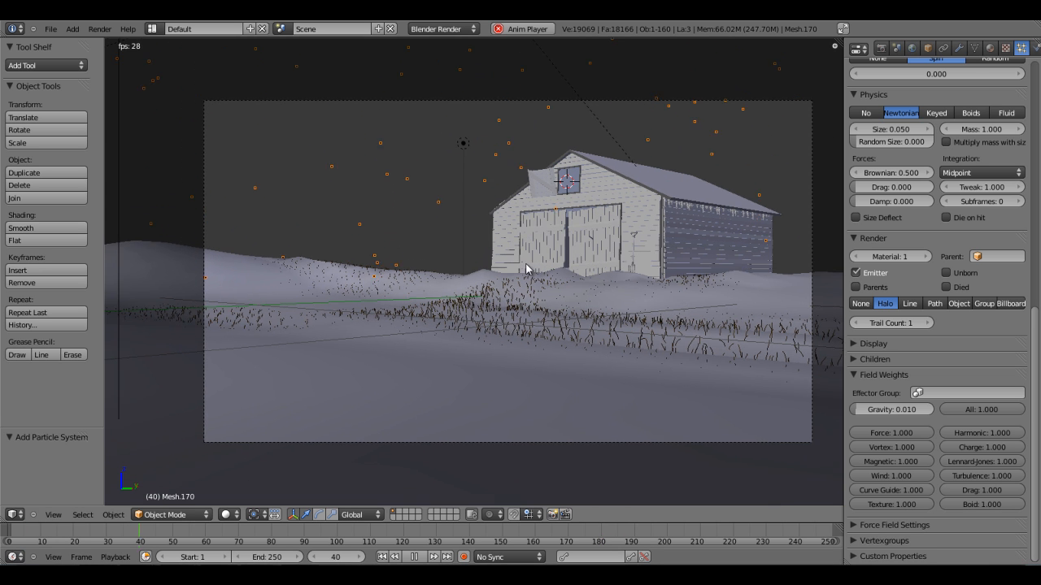
scroll(525, 277, up, 1)
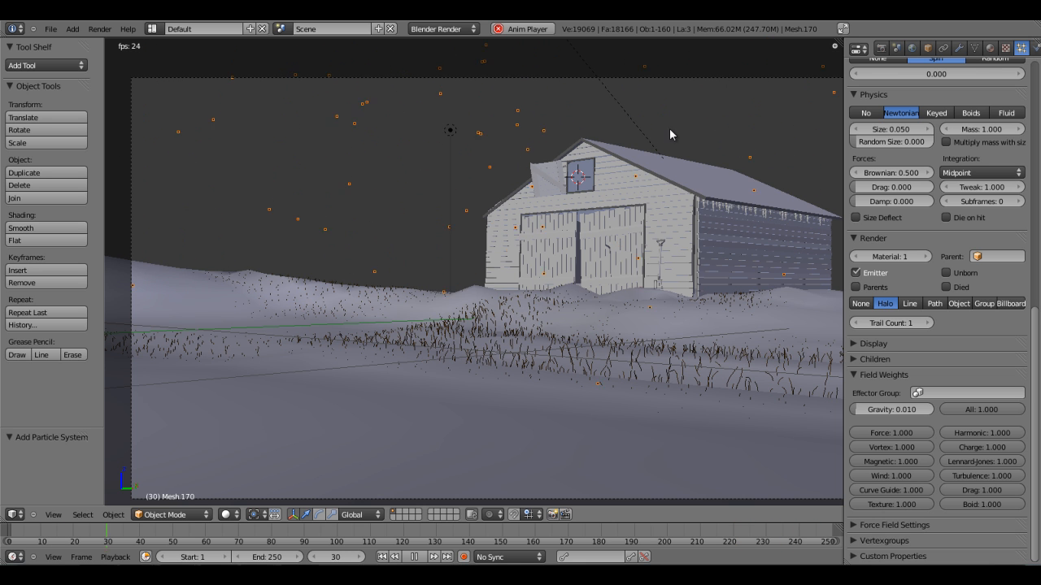
scroll(502, 168, up, 2)
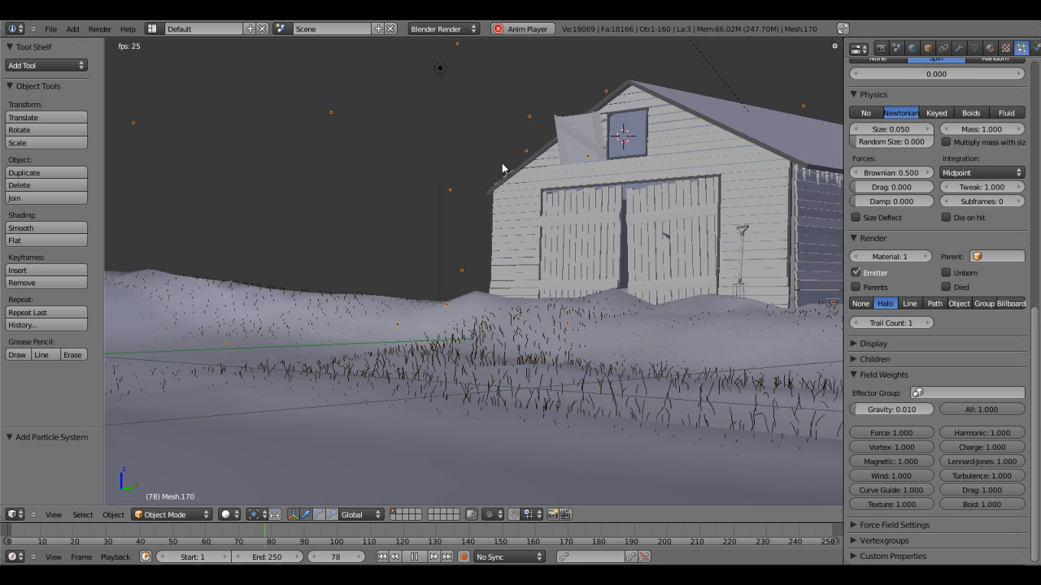
scroll(501, 172, down, 3)
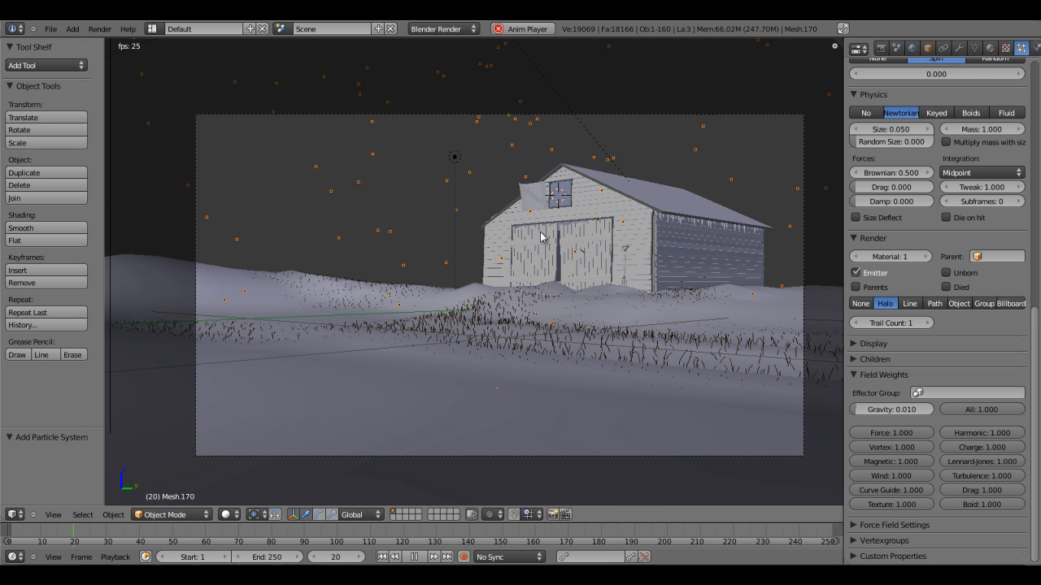
- Try a Brownian force of 5 on the snow particles and watch the effect in the playing animation
click(898, 172)
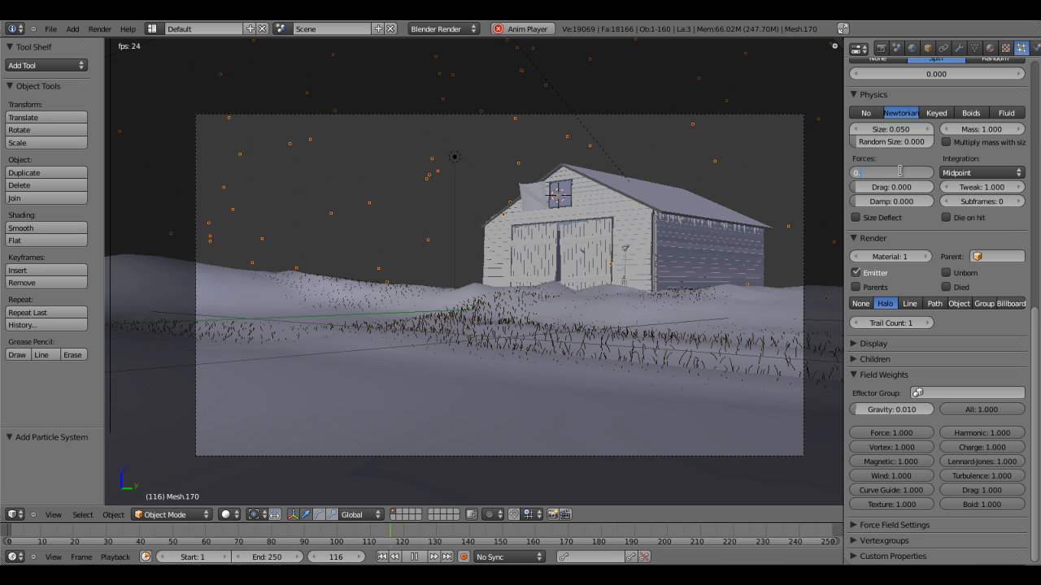
text(0.8)
key(Return)
text(5)
key(Return)
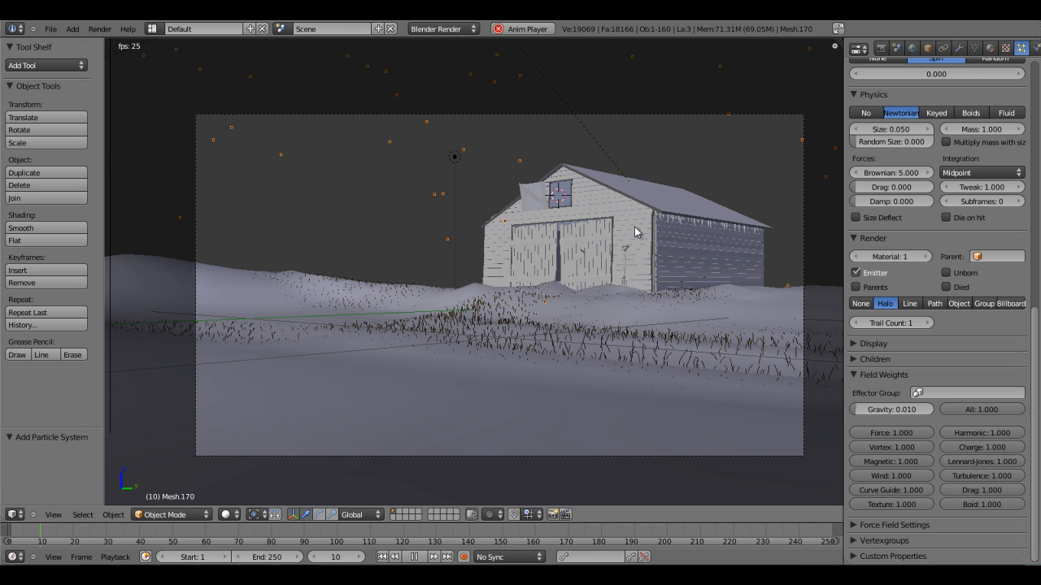
scroll(586, 235, down, 6)
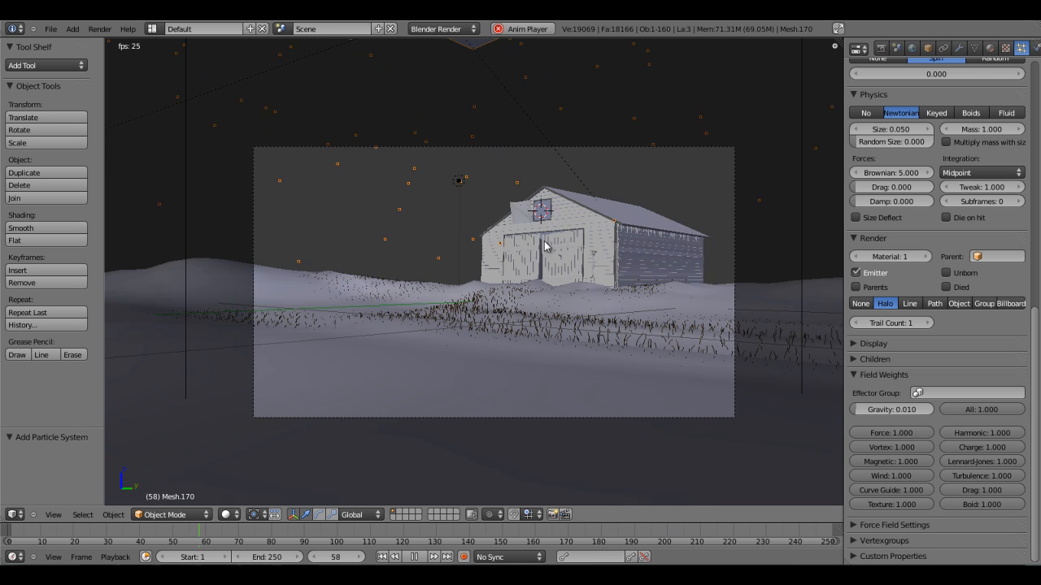
scroll(544, 240, up, 6)
- Return the snow particles' Brownian force to 0.5 and stop the animation playback
click(893, 173)
text(.5)
key(Return)
key(alt+a)
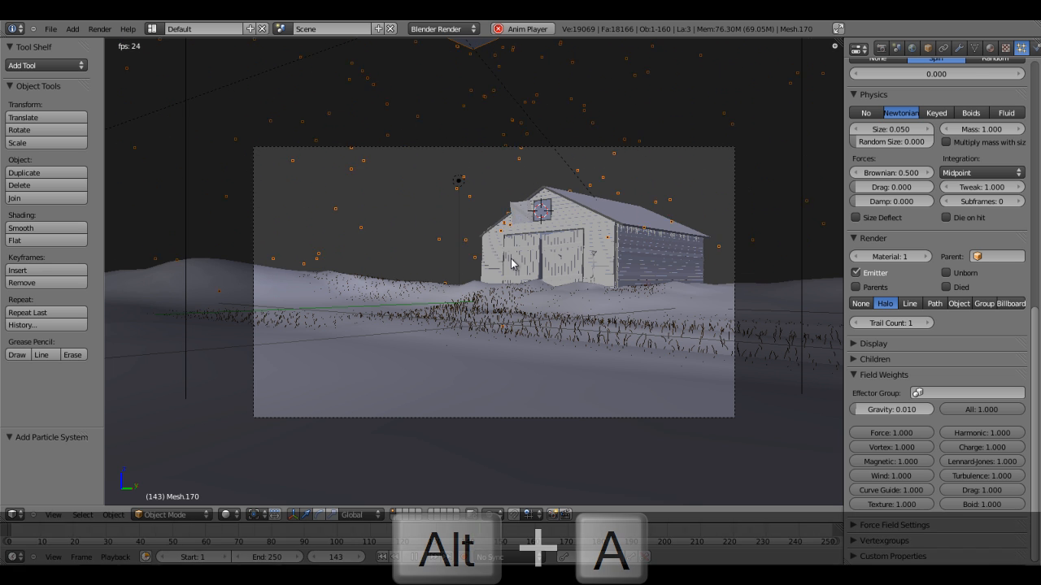
- Show the scene from the front in orthographic view and save over scene-starter3-tut.blend
key(KP_1)
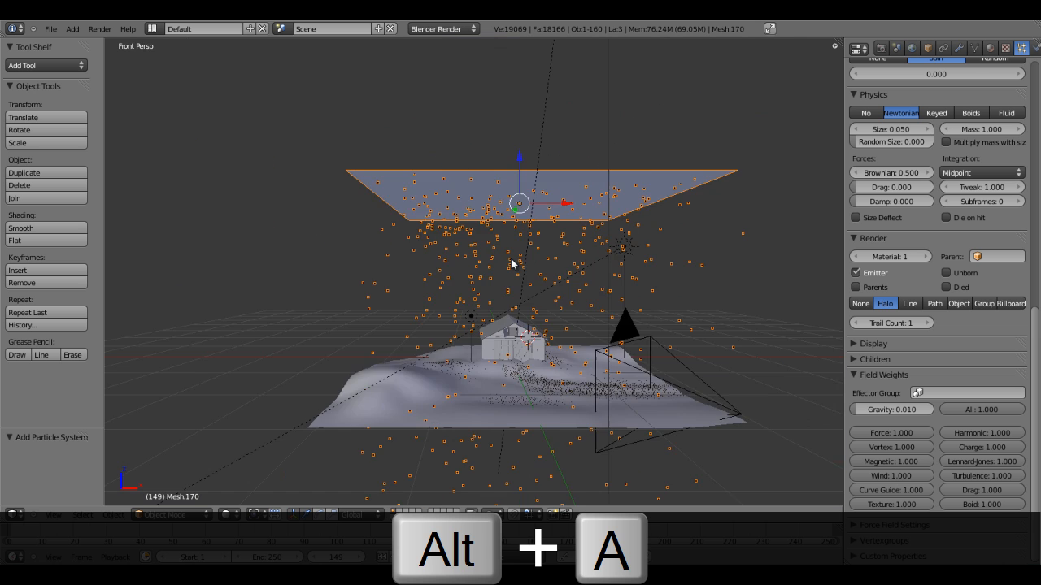
shift+middle_drag(638, 270, 590, 222)
scroll(517, 252, up, 2)
key(t)
key(ctrl+s)
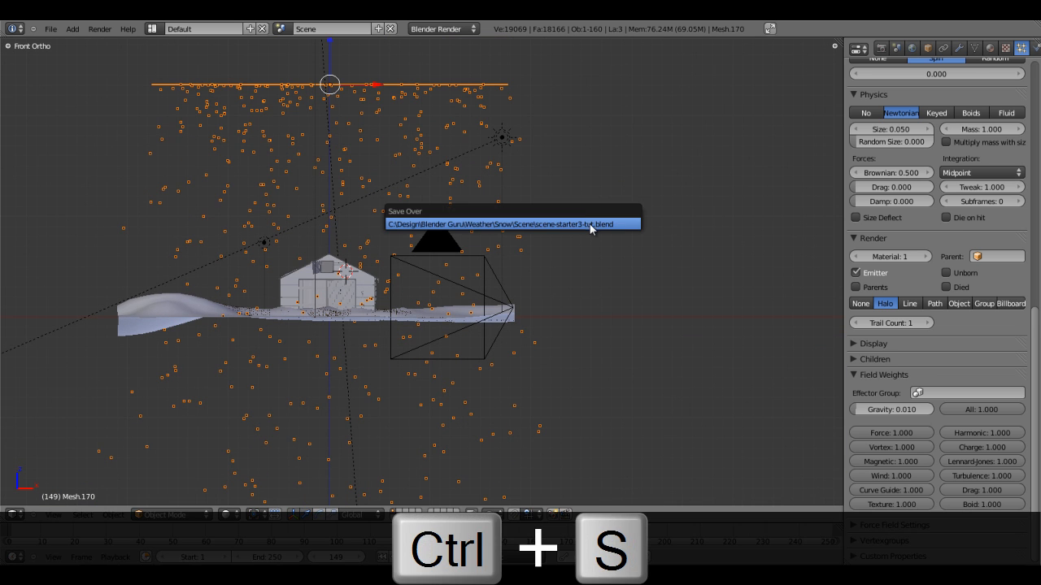
click(624, 225)
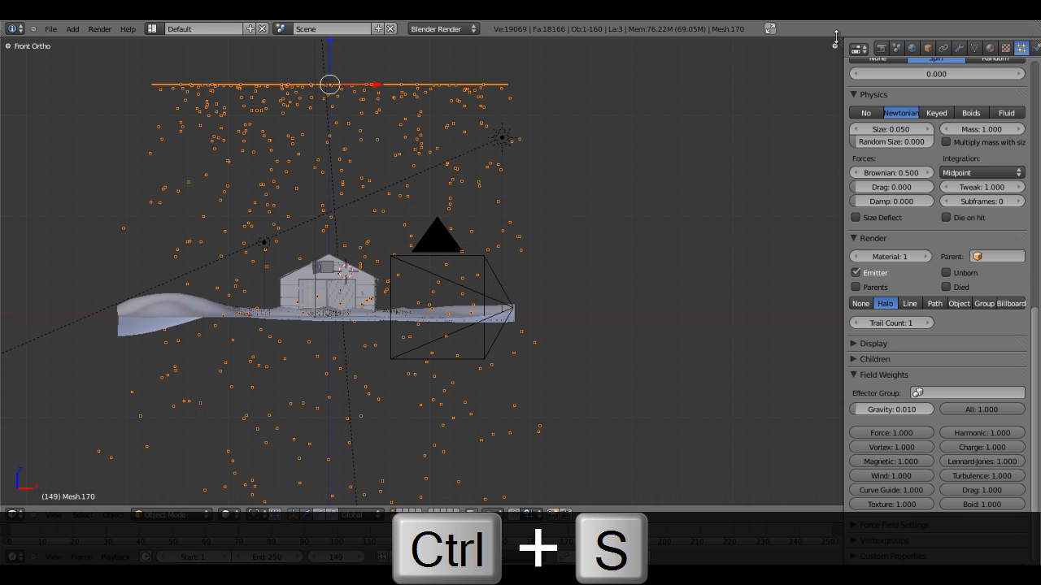
- Place the 3D cursor in the empty space beside the emitter plane in top view
drag(841, 38, 742, 54)
scroll(579, 213, up, 6)
scroll(569, 229, down, 3)
key(KP_Decimal)
key(KP_7)
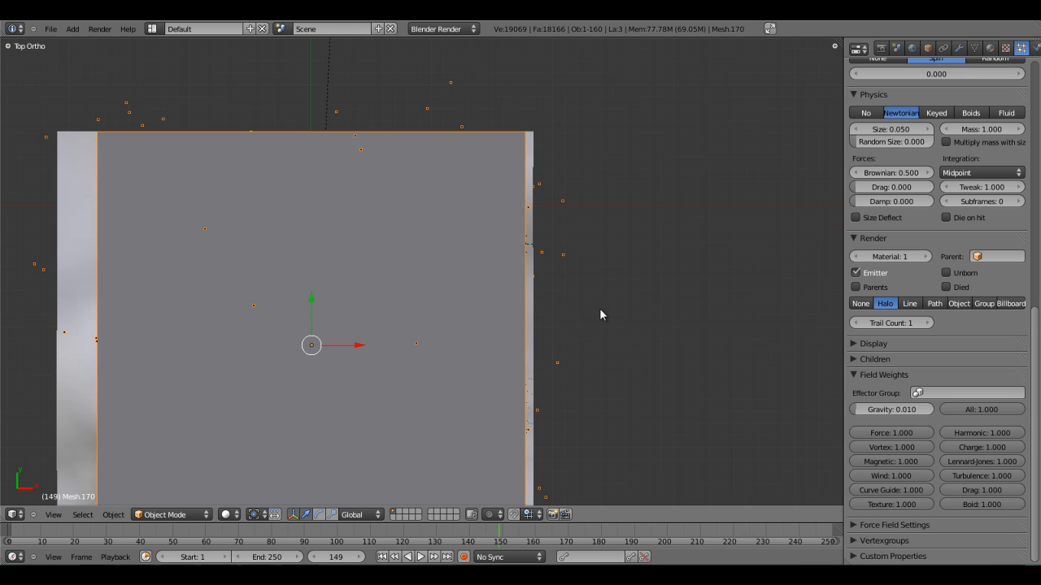
scroll(599, 309, down, 3)
click(543, 300)
scroll(569, 306, up, 2)
shift+middle_drag(613, 315, 497, 290)
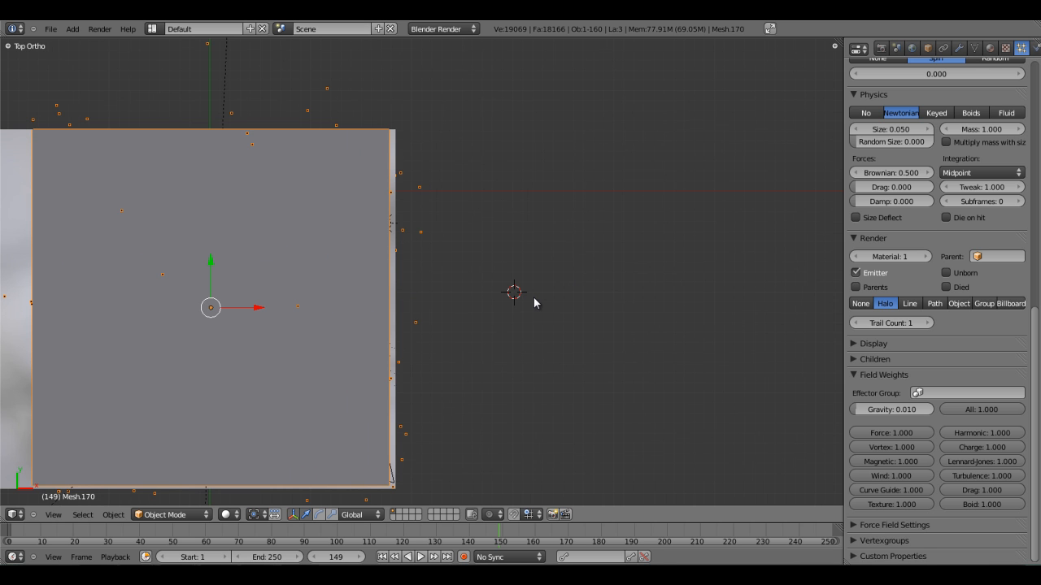
- Add a mesh circle at the 3D cursor and set its vertex count to 5
key(t)
key(shift+a)
mouse_move(540, 298)
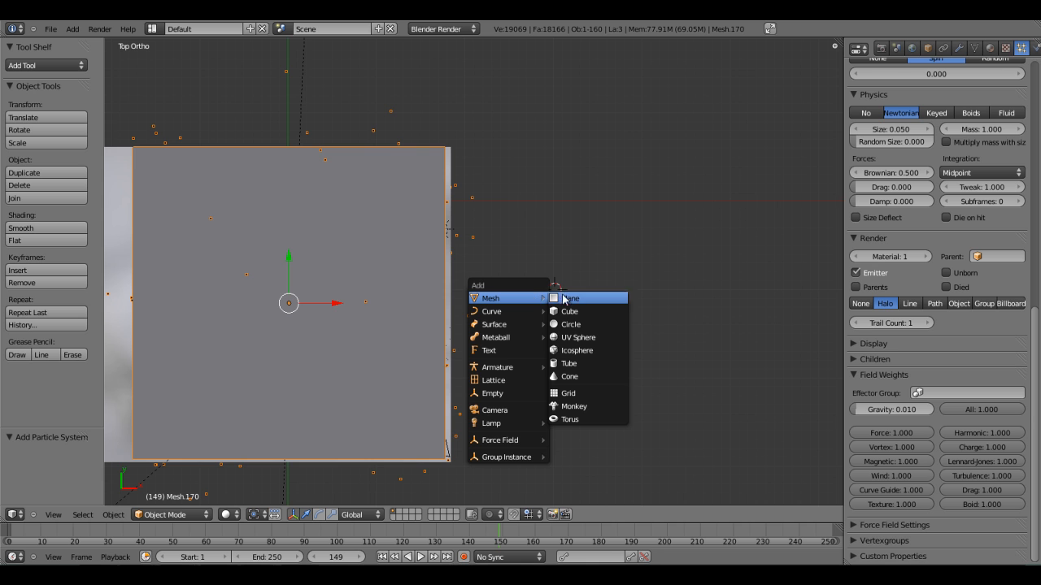
click(580, 325)
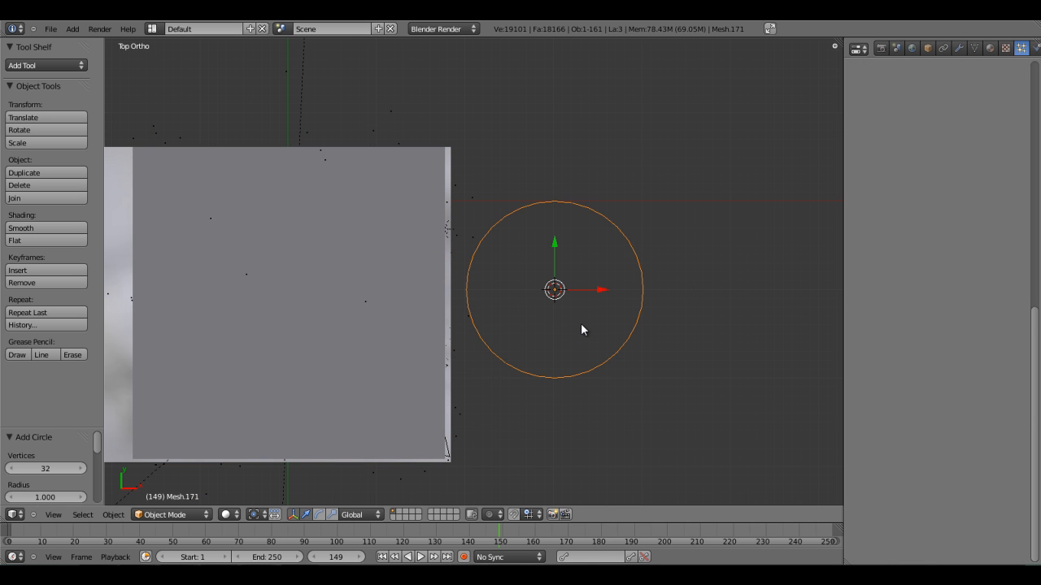
drag(80, 430, 67, 338)
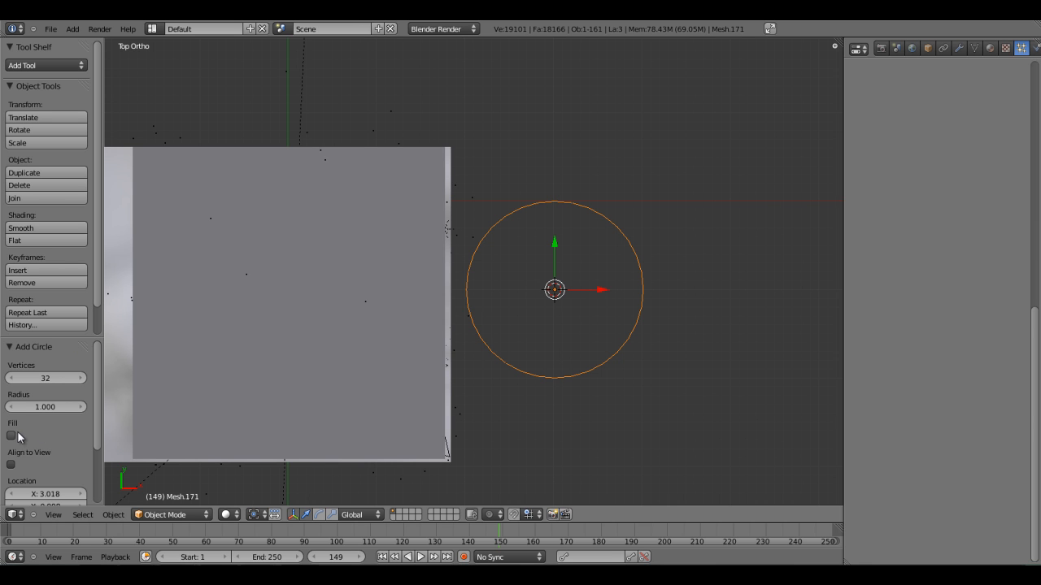
click(48, 380)
text(5)
key(Return)
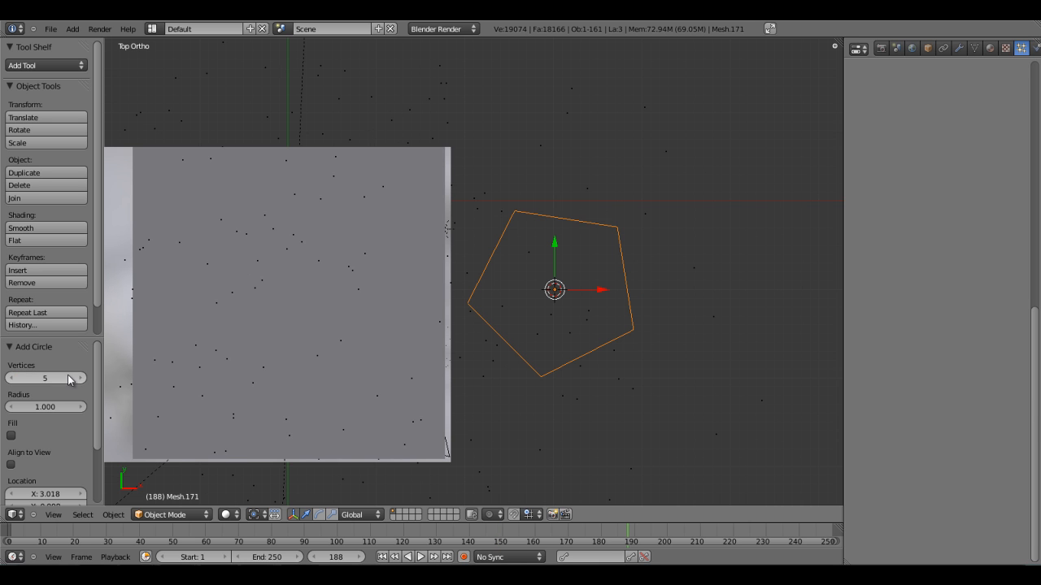
- Fill the five-sided circle and check its faces in Edit Mode before returning to Object Mode
click(12, 437)
key(Tab)
scroll(567, 313, up, 2)
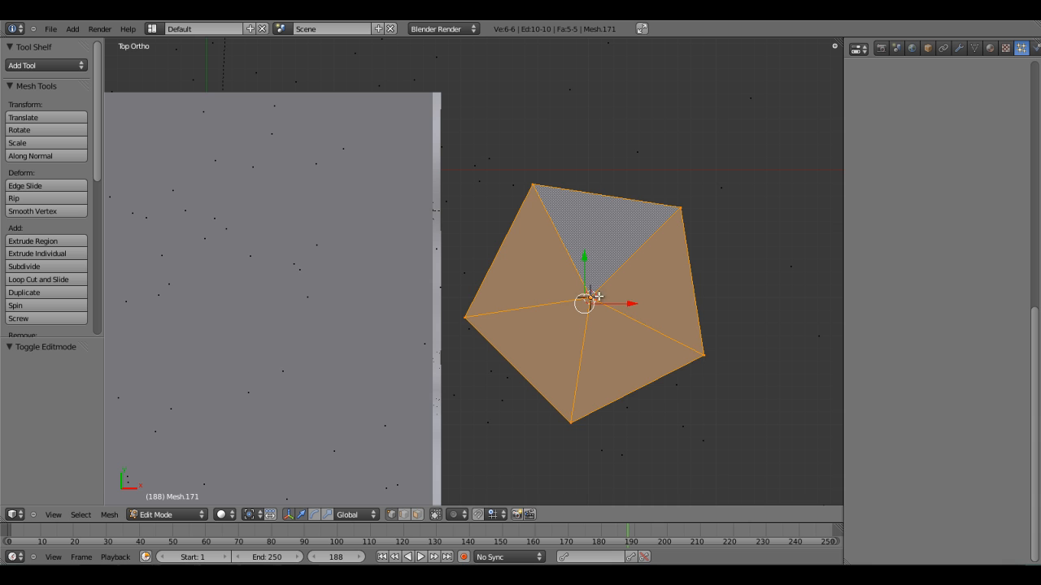
key(a)
key(Tab)
scroll(597, 317, down, 3)
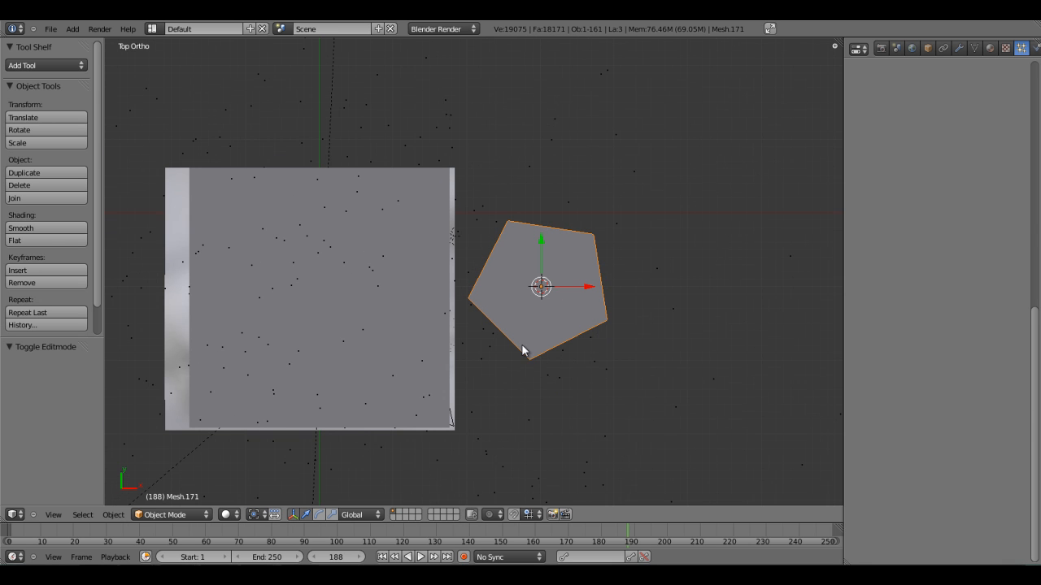
- Rename the filled five-sided mesh to "snowflake" in its item properties
key(t)
scroll(425, 327, up, 1)
mouse_move(444, 335)
middle_down()
mouse_move(431, 265)
mouse_move(456, 324)
middle_up()
scroll(435, 265, down, 3)
scroll(525, 286, up, 2)
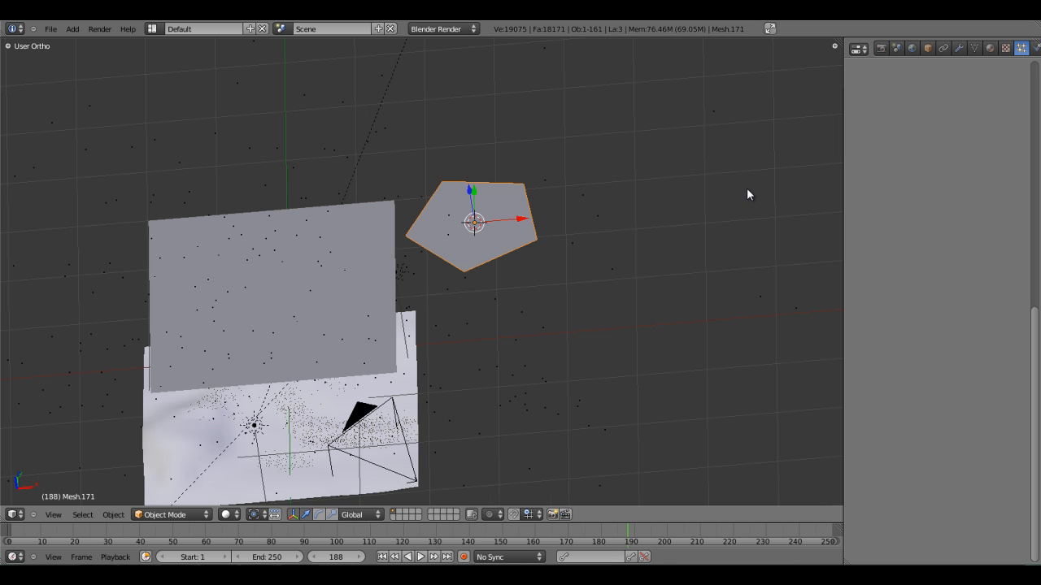
key(n)
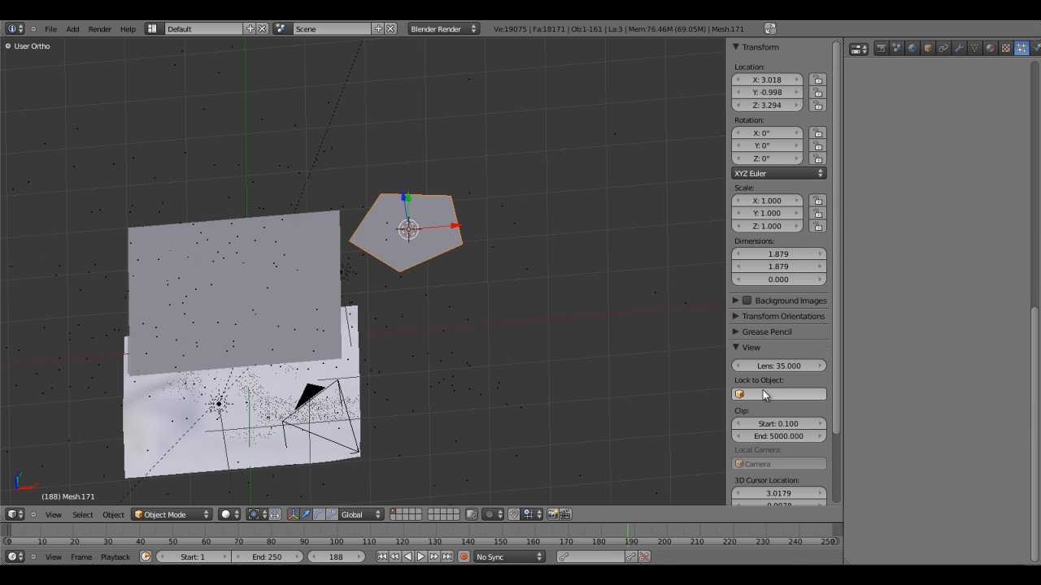
scroll(778, 417, down, 2)
click(737, 266)
click(738, 264)
click(735, 40)
click(781, 336)
key(BackSpace)
text(snowflake)
key(Return)
- Render the emitter plane's particles as Object, using snowflake as the dupli object
right_click(295, 263)
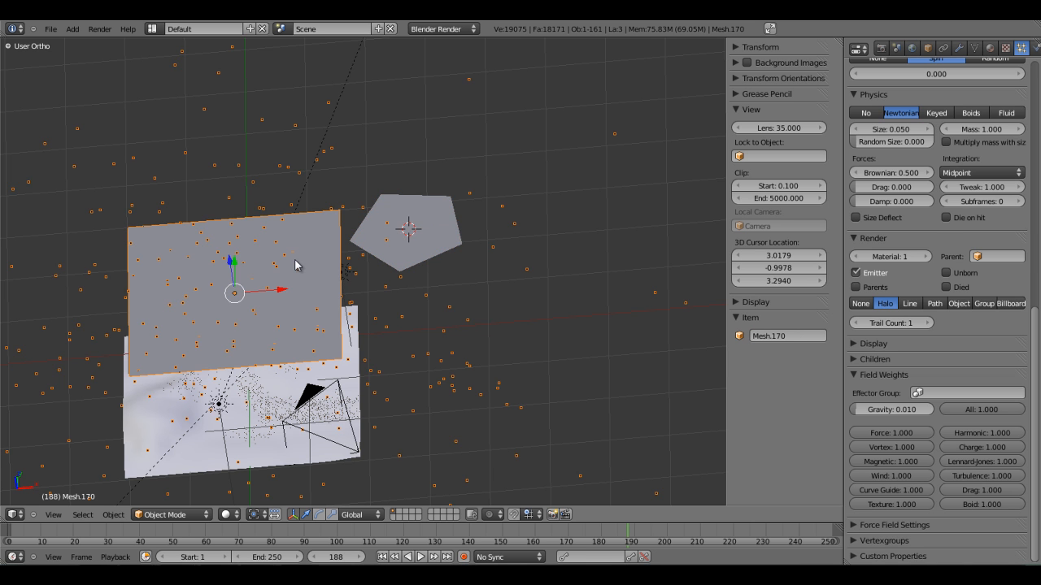
scroll(551, 280, down, 2)
scroll(953, 383, up, 3)
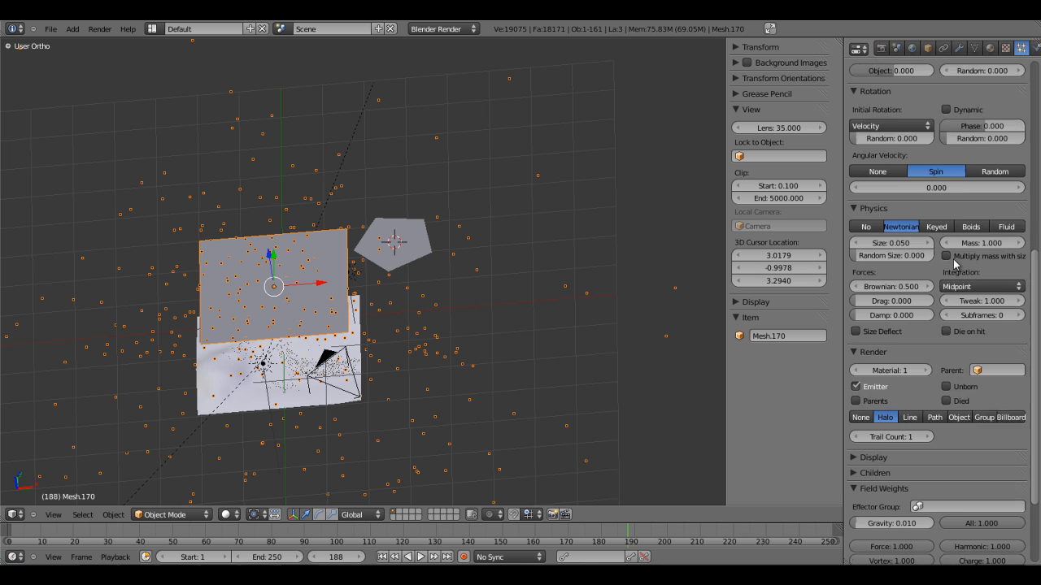
scroll(951, 378, down, 3)
click(959, 304)
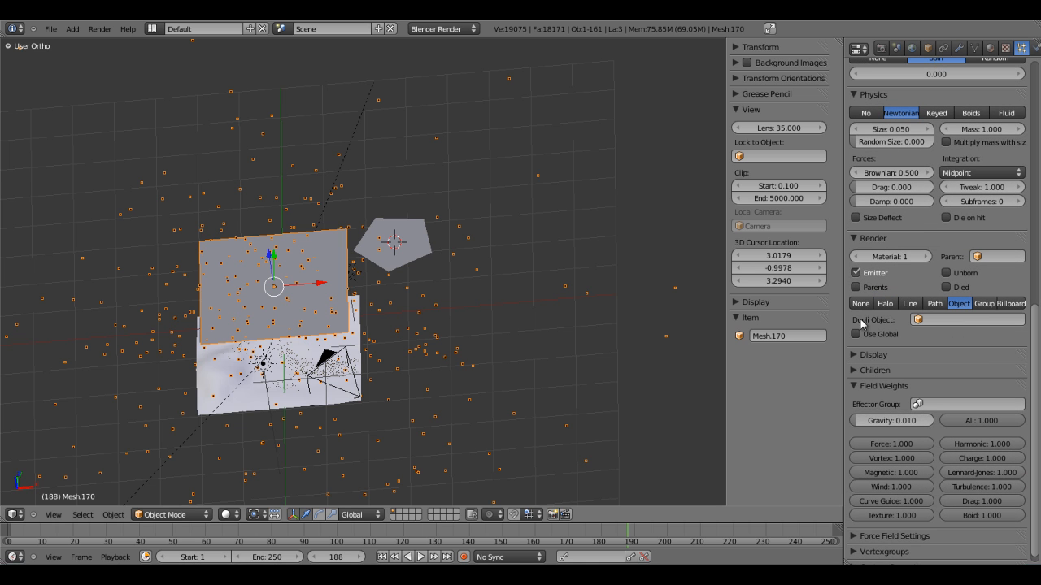
click(948, 319)
text(snow)
key(Return)
scroll(474, 331, up, 4)
middle_drag(474, 332, 449, 269)
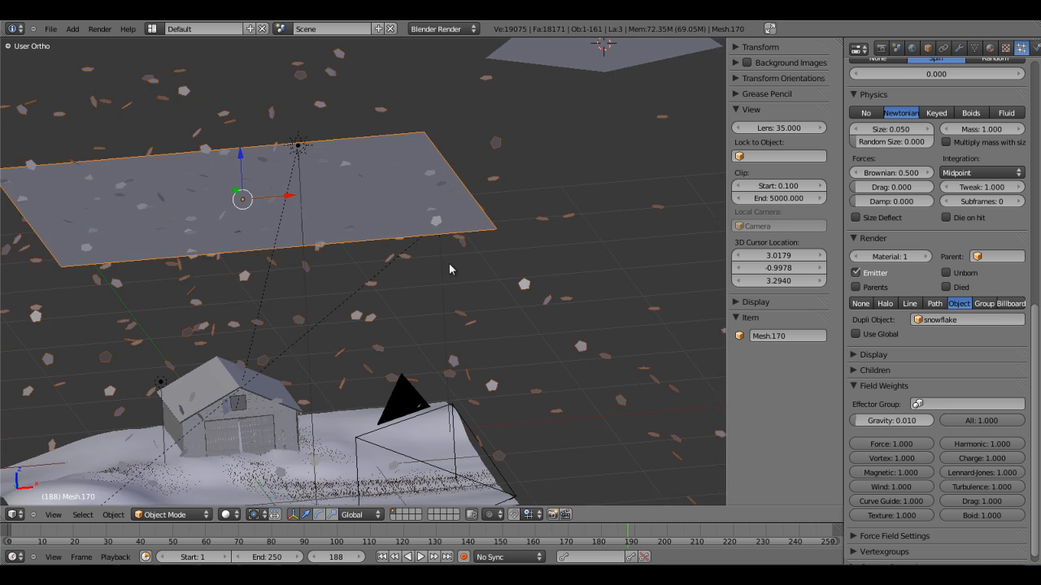
- Scale down the original snowflake mesh to shrink the flakes and view the scene through the camera
scroll(450, 269, down, 2)
right_click(541, 108)
key(s)
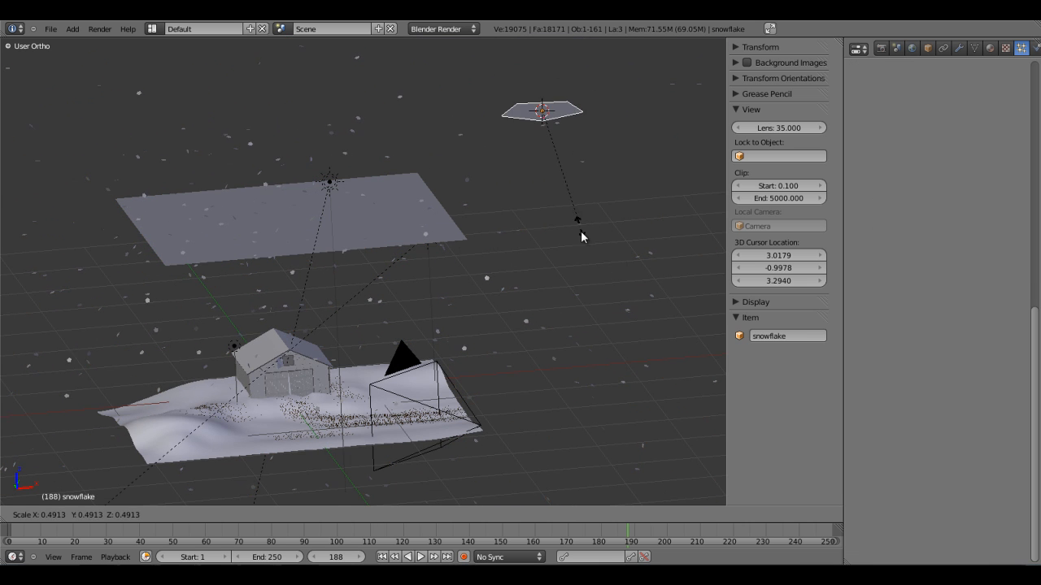
click(565, 183)
key(KP_0)
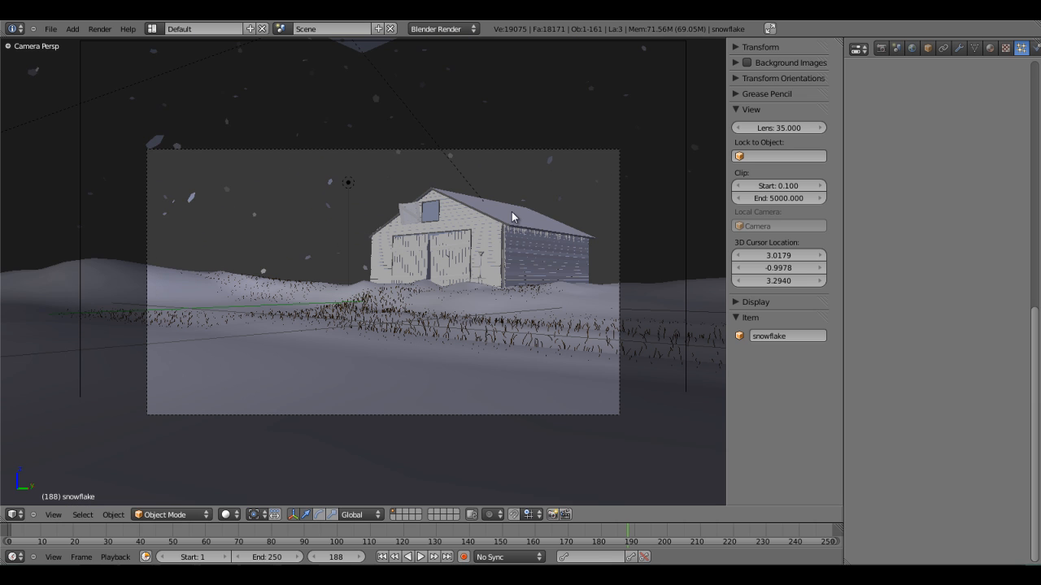
- Select the overhead emitter plane, set its particles' Spin angular velocity to 2.5, and play back the snowfall
key(alt+a)
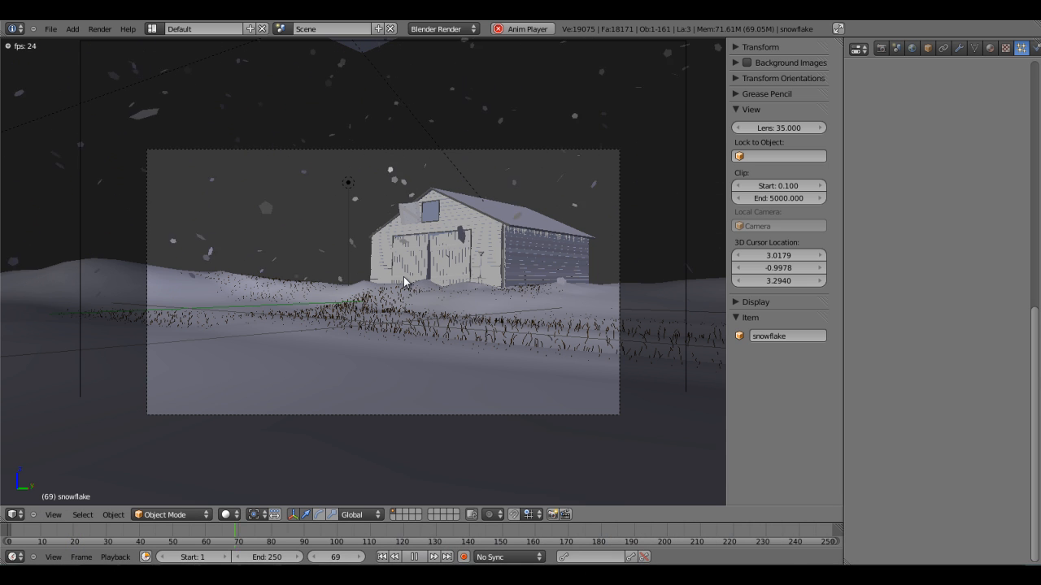
key(Escape)
right_click(370, 49)
right_click(374, 49)
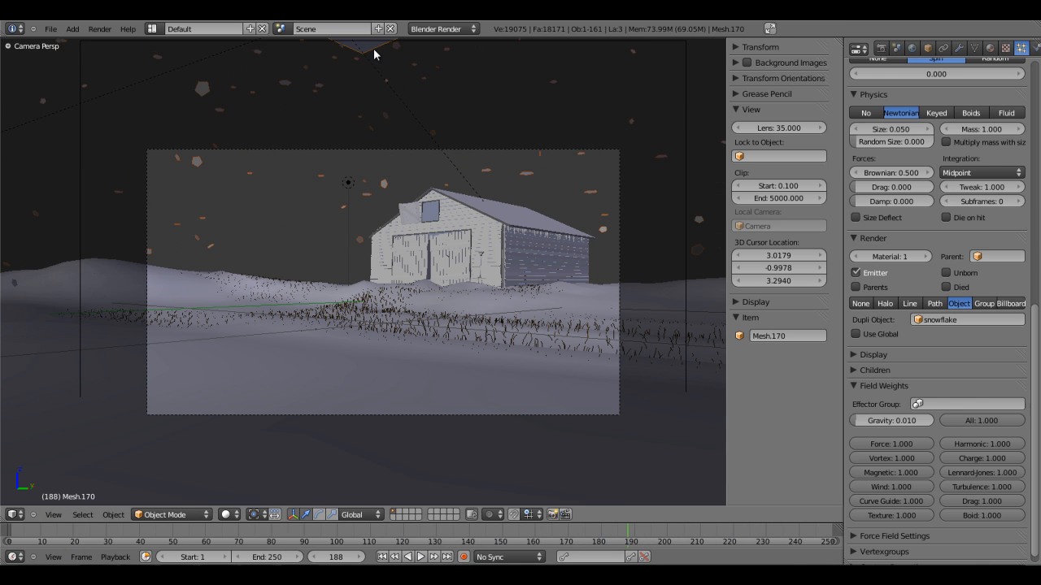
middle_drag(975, 163, 960, 381)
scroll(959, 387, up, 3)
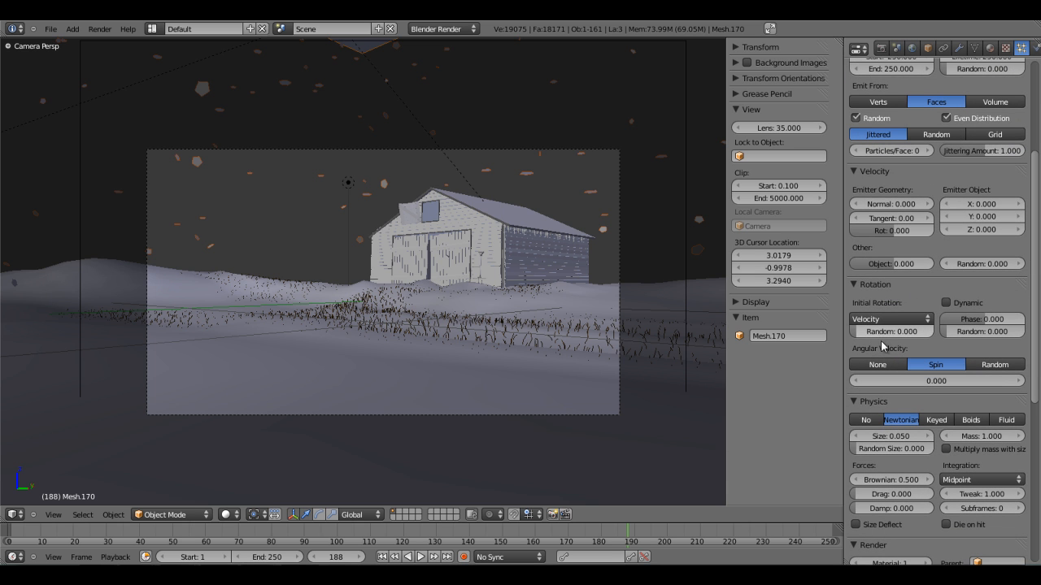
click(892, 320)
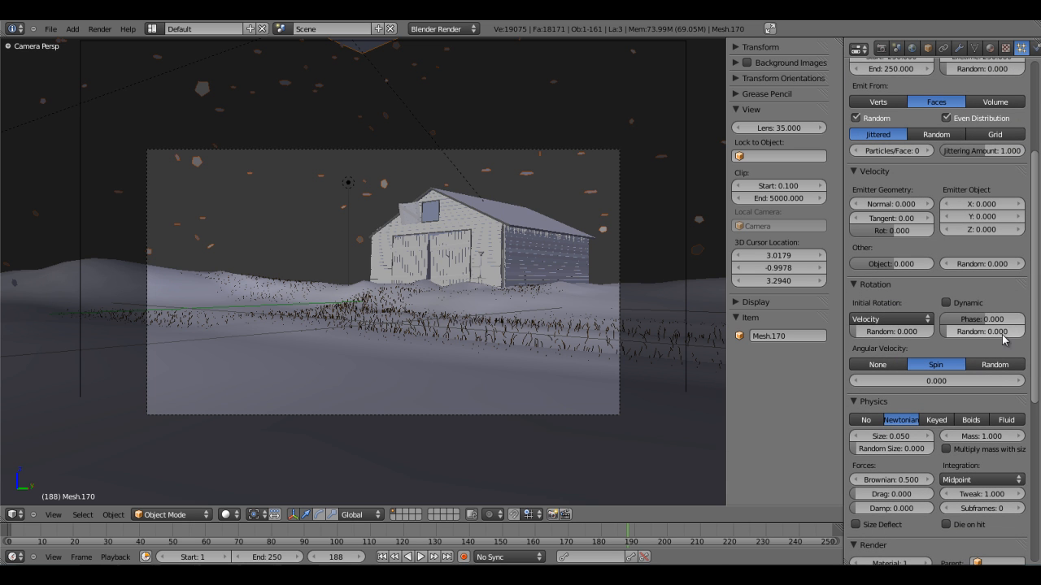
drag(962, 380, 985, 379)
key(alt+a)
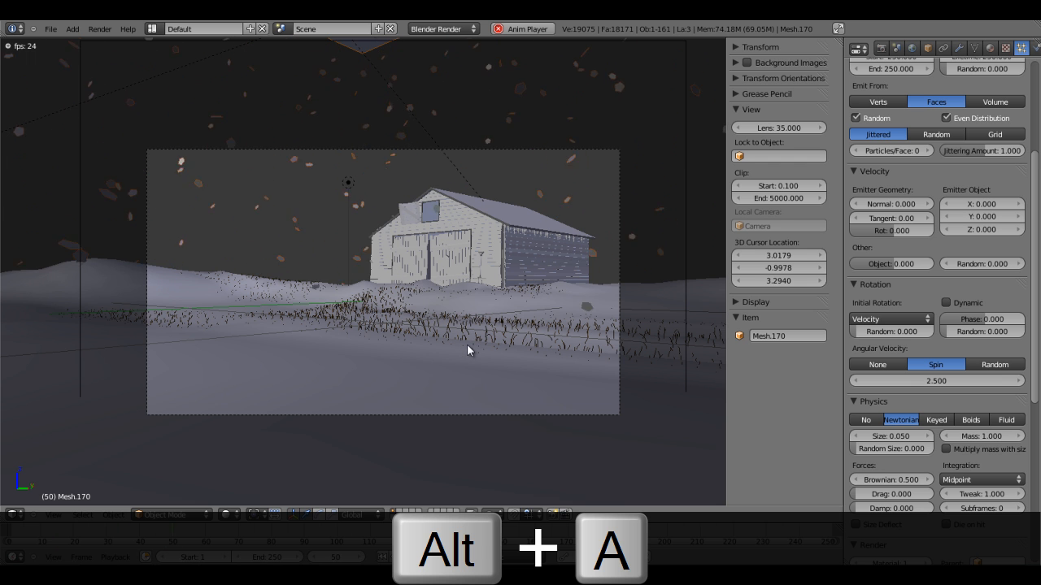
key(Escape)
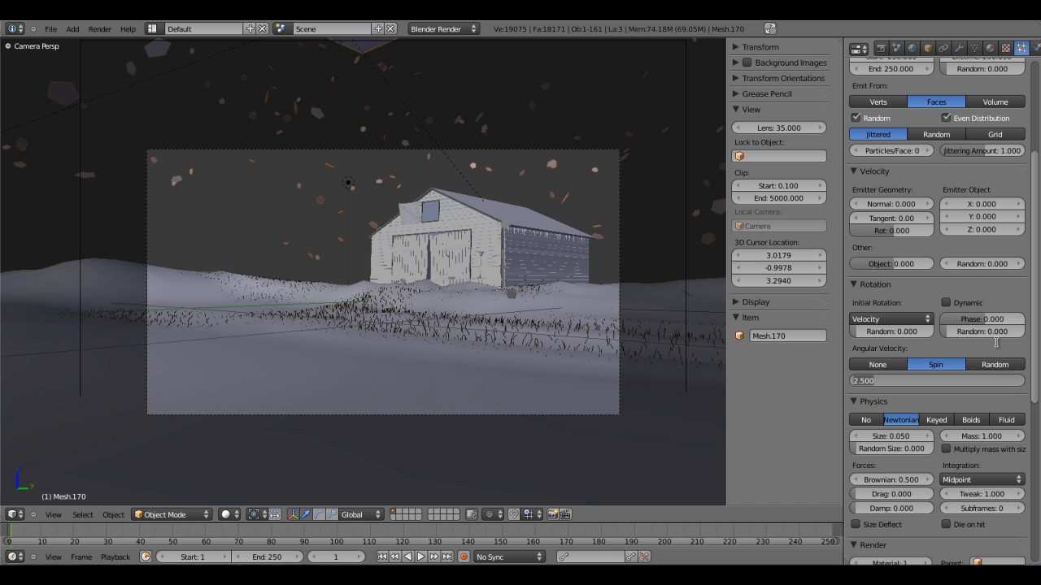
- Try a Spin angular velocity of 8 for the snow particles and play back the animation
text(8)
key(Return)
key(alt+a)
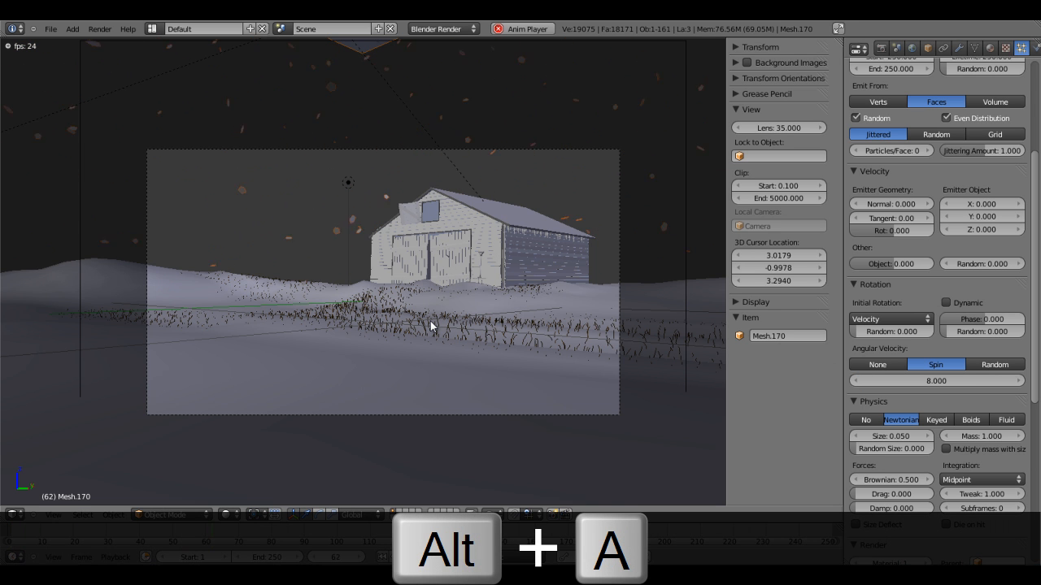
key(Escape)
- Set the particles' Spin angular velocity to 5, check the playback, and save over the existing scene file
click(936, 381)
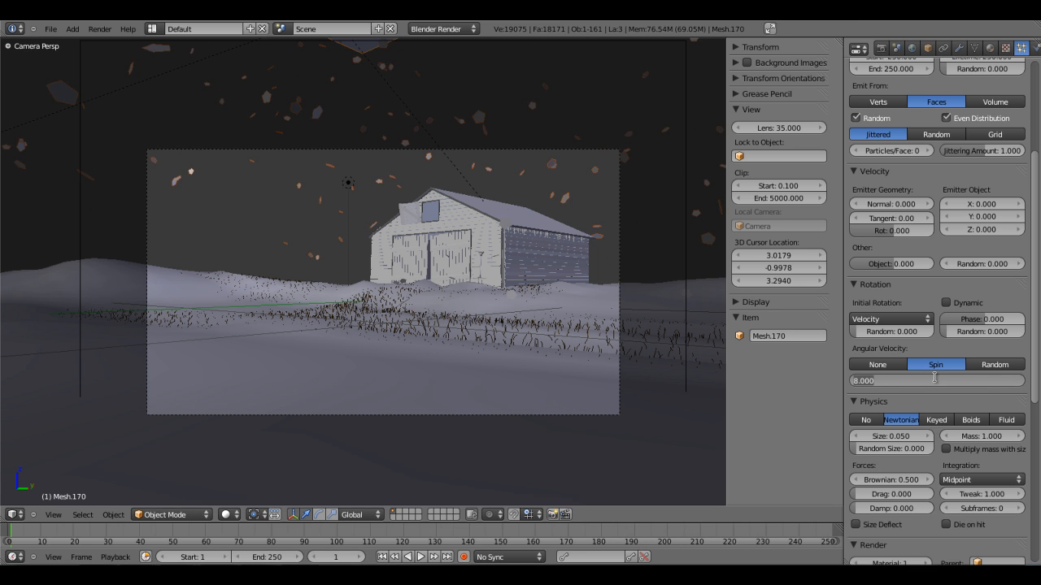
text(5)
key(Return)
key(alt+a)
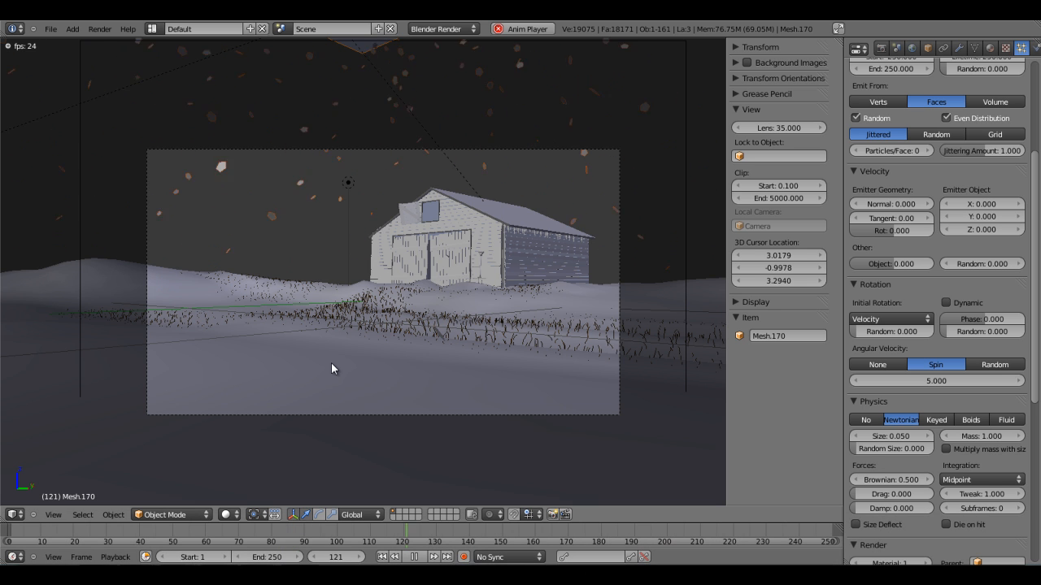
key(Escape)
key(ctrl+s)
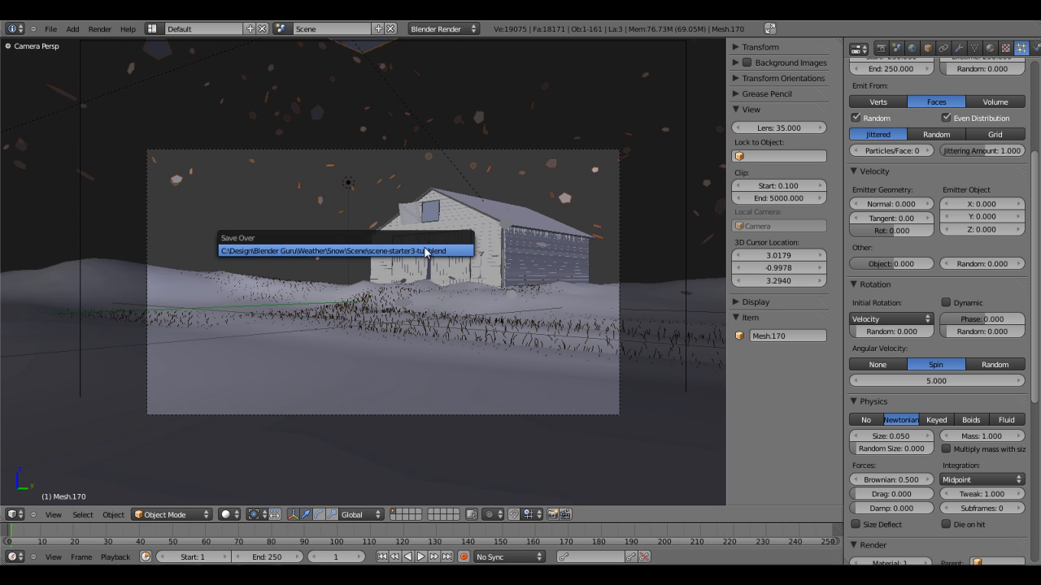
key(Return)
- Scale down the original snowflake mesh above the scene and play the snowfall through the camera
scroll(463, 213, down, 5)
middle_drag(463, 214, 385, 213)
scroll(385, 213, down, 6)
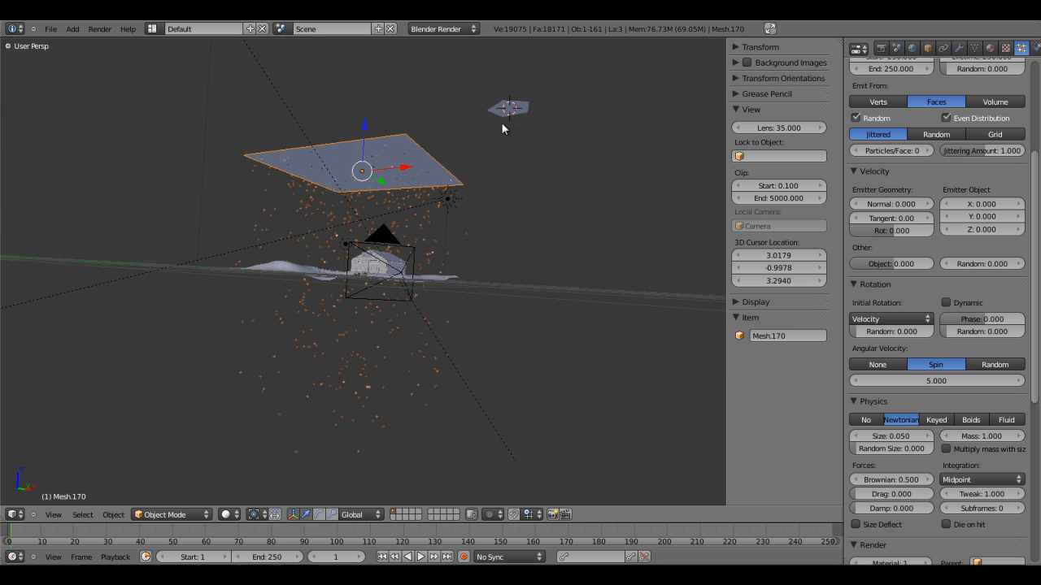
right_click(502, 125)
key(s)
click(543, 235)
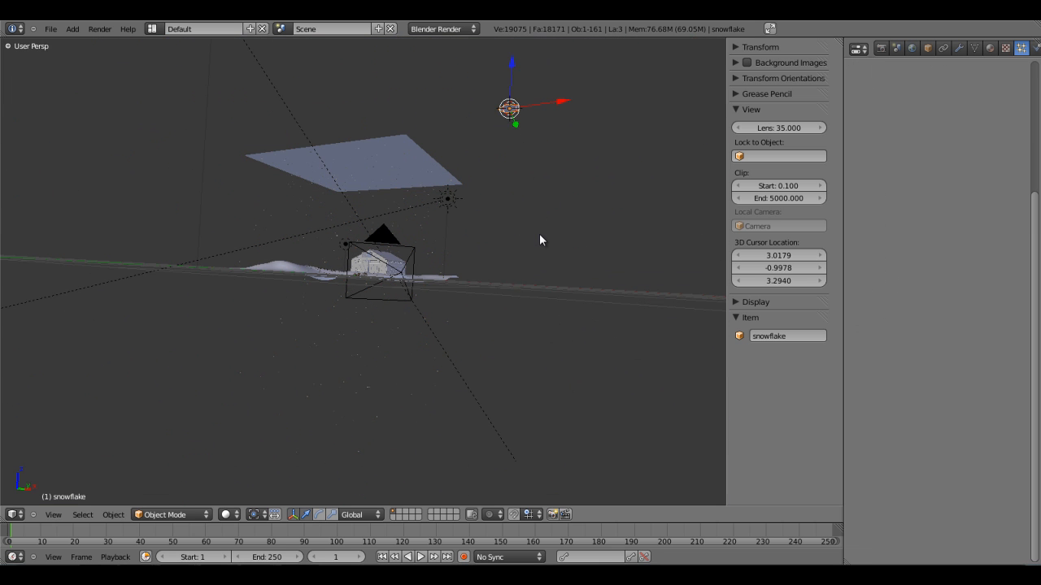
key(KP_0)
scroll(353, 274, up, 6)
key(alt+a)
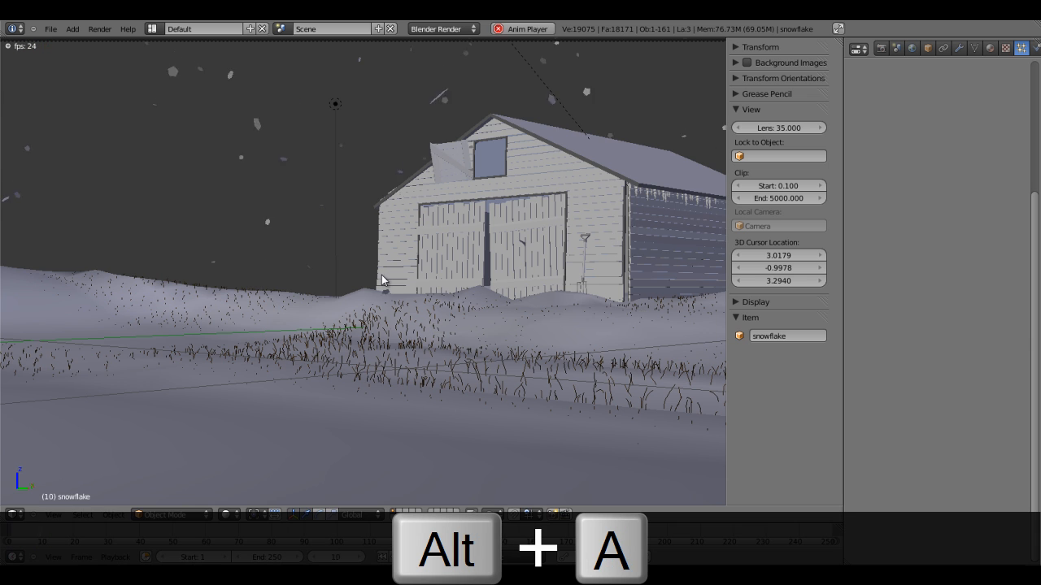
scroll(382, 282, down, 5)
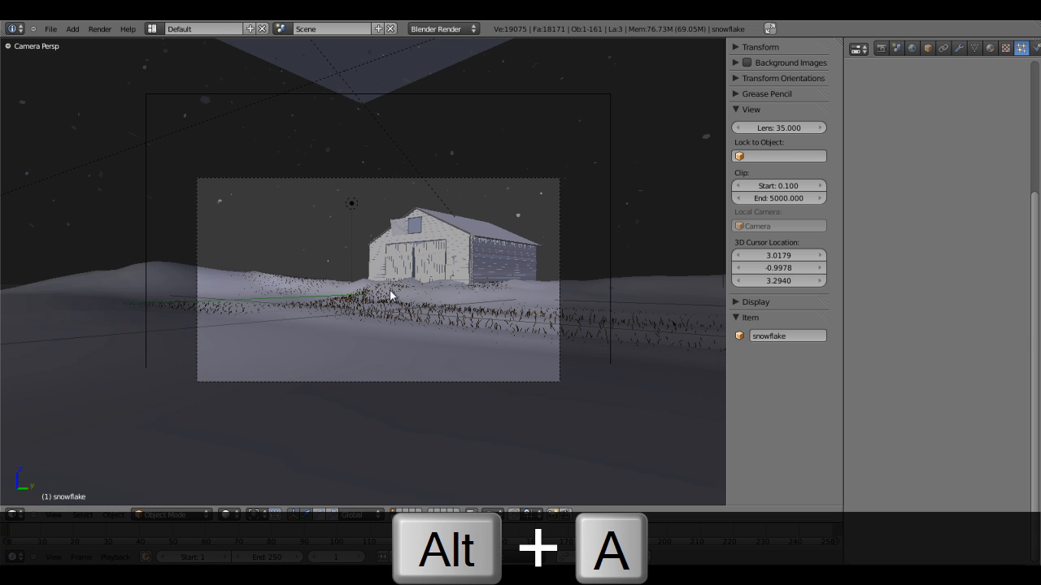
- Shrink the original snowflake mesh further and preview the falling snow again from the camera view
scroll(415, 273, down, 4)
middle_drag(417, 307, 490, 330)
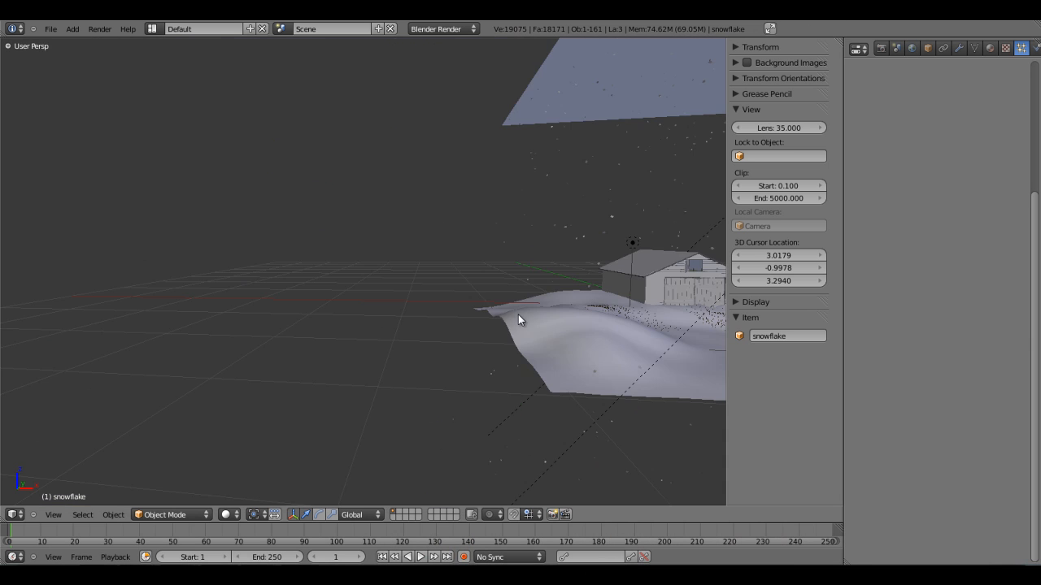
scroll(521, 313, down, 5)
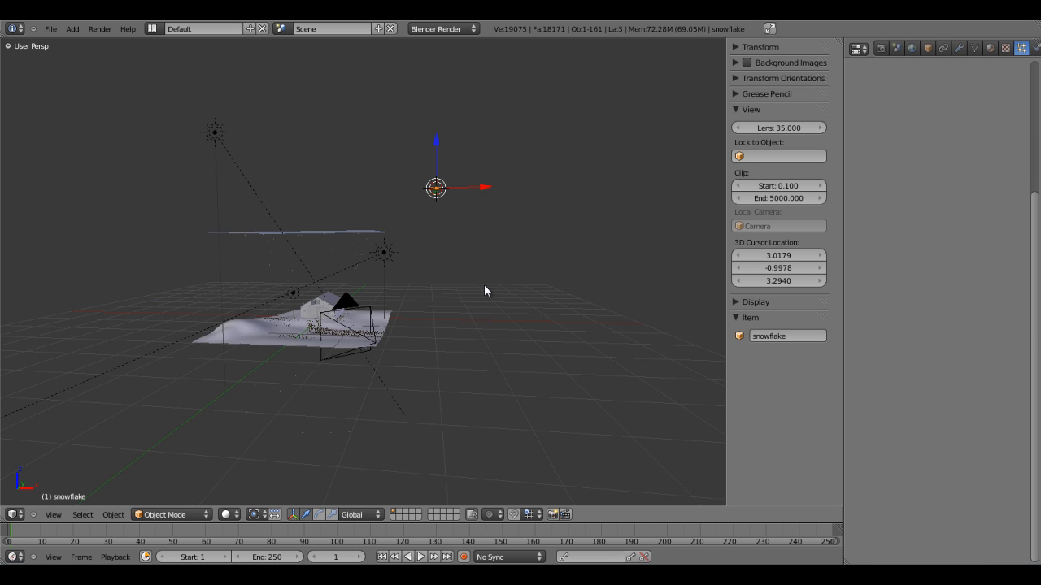
key(KP_0)
scroll(367, 313, up, 6)
key(alt+a)
scroll(367, 313, up, 2)
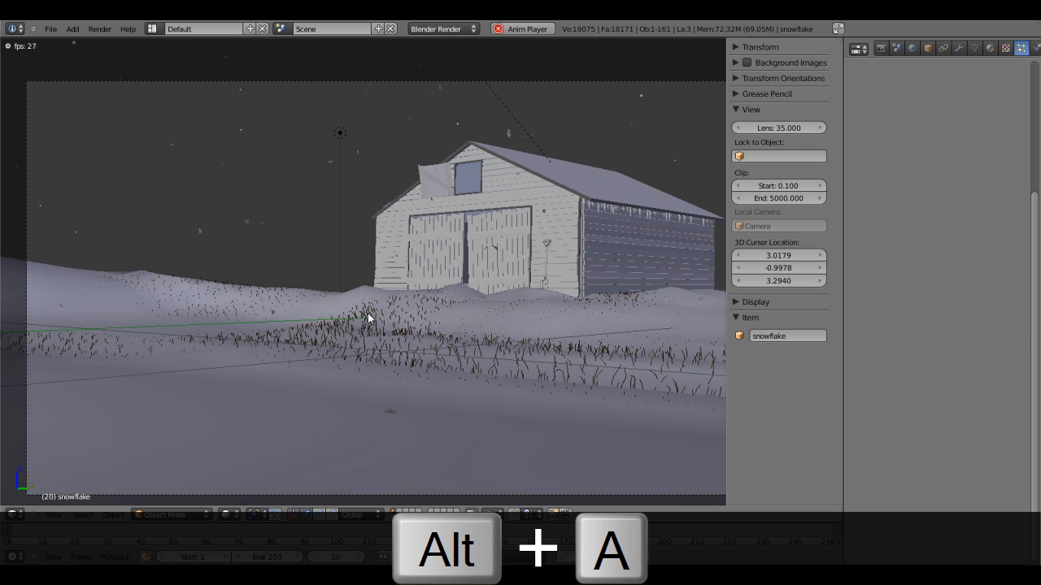
key(alt+a)
- Select the warm sun lamp near the emitter plane and inspect the shadow edges in the last render
scroll(378, 304, down, 3)
middle_drag(360, 285, 400, 200)
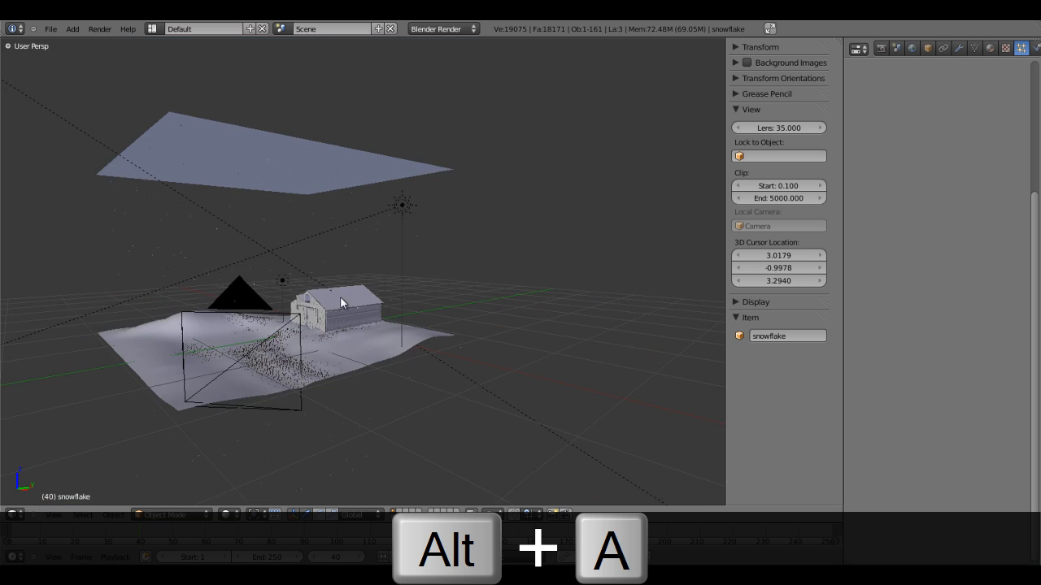
right_click(480, 161)
key(F11)
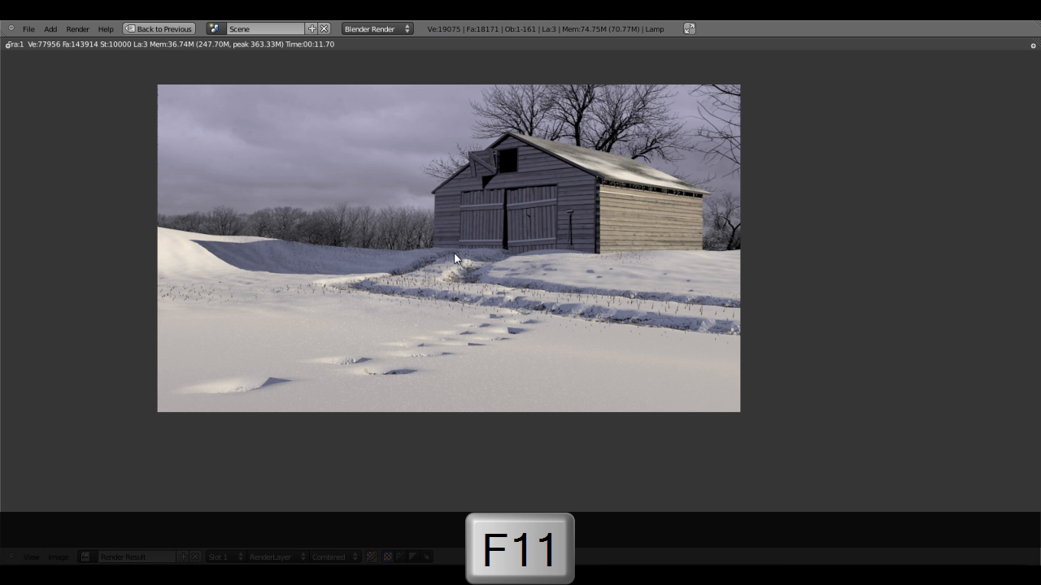
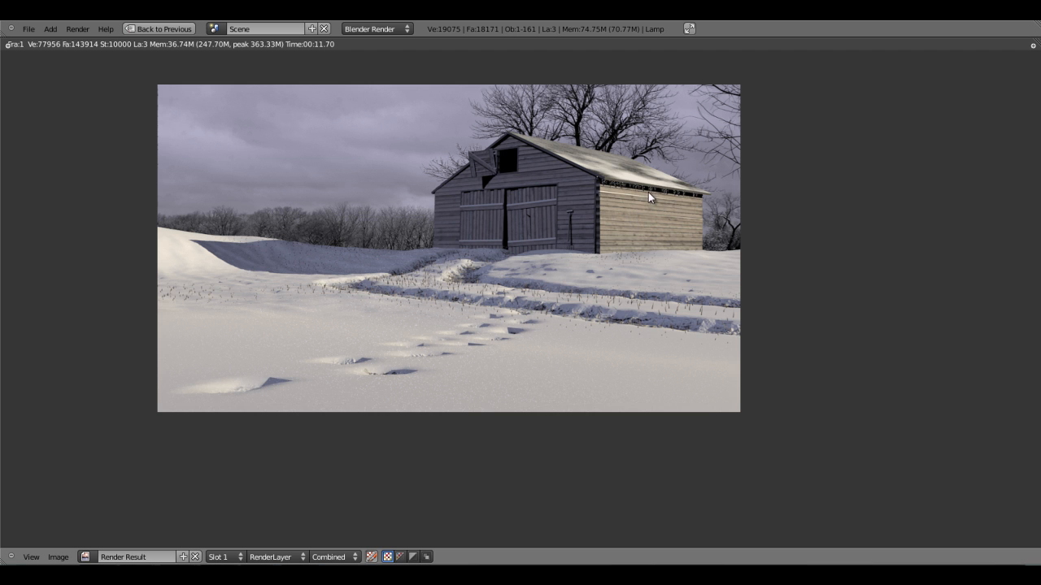
scroll(223, 256, up, 6)
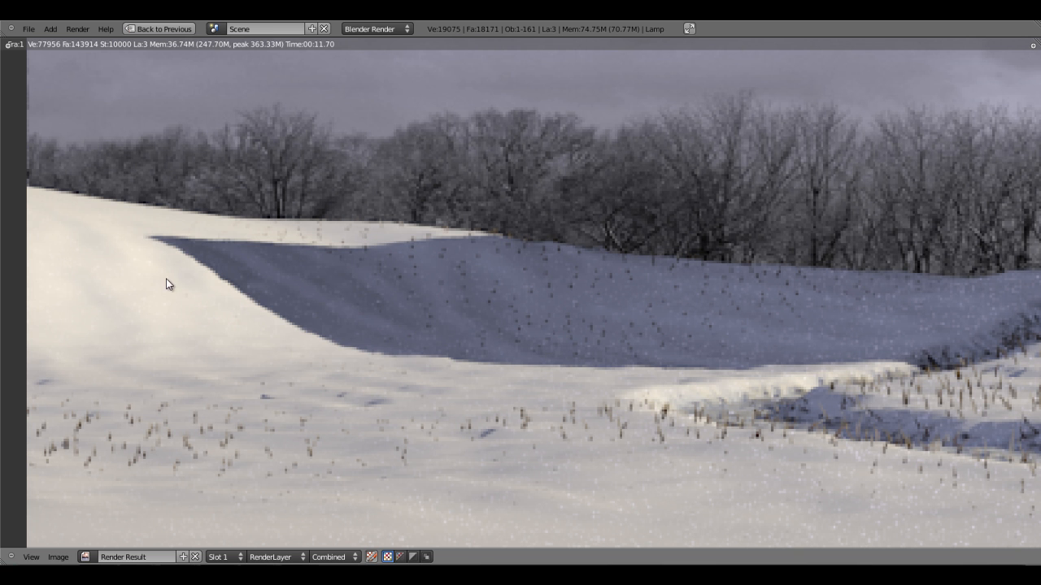
scroll(604, 361, down, 5)
middle_drag(720, 365, 596, 360)
scroll(595, 360, up, 3)
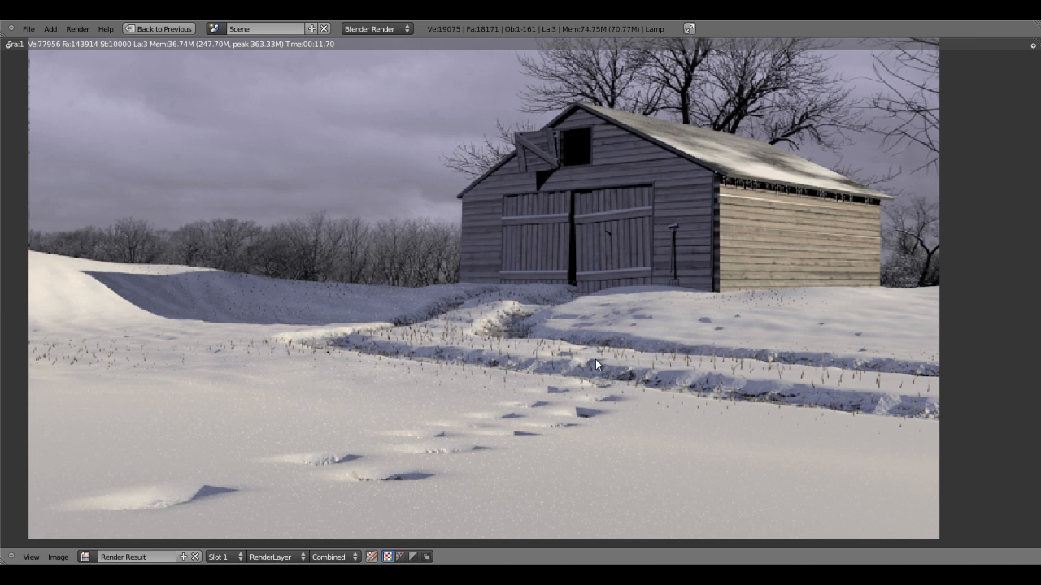
key(Escape)
- Set the warm sun lamp's ray shadow Soft Size to 5 and Samples to 4
click(959, 48)
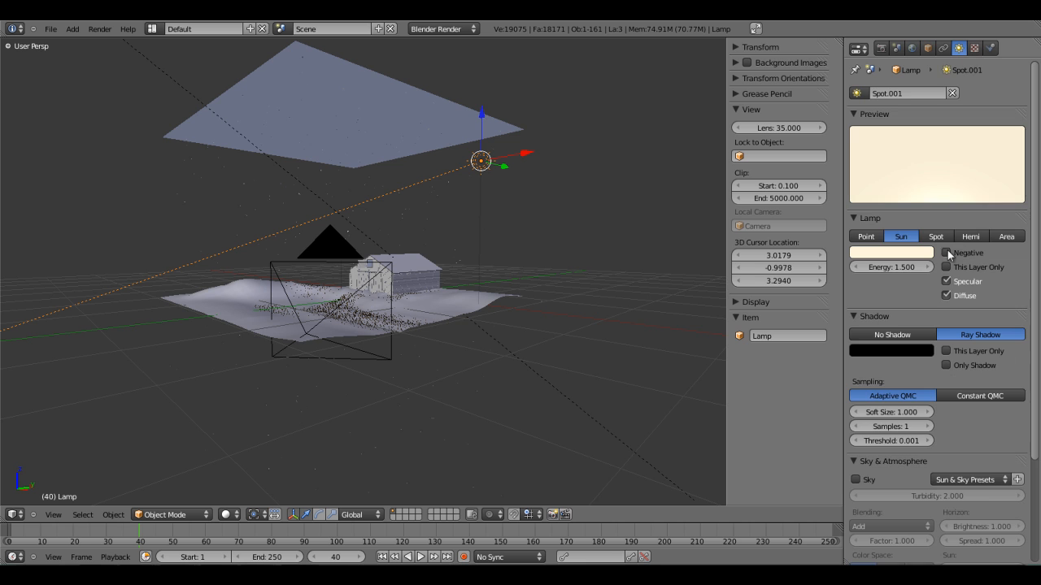
scroll(967, 382, down, 2)
click(889, 377)
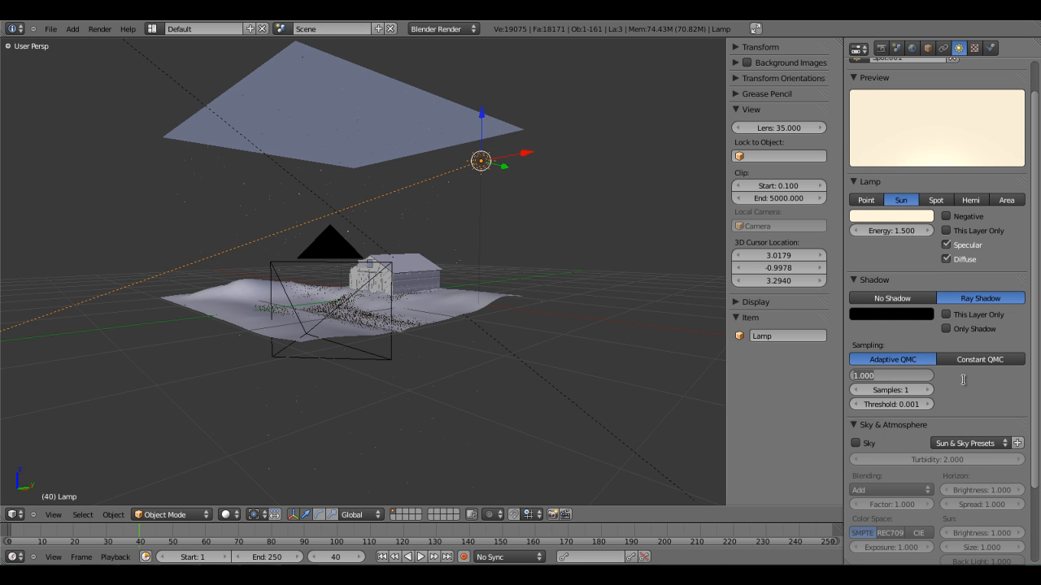
text(5)
key(Tab)
key(Return)
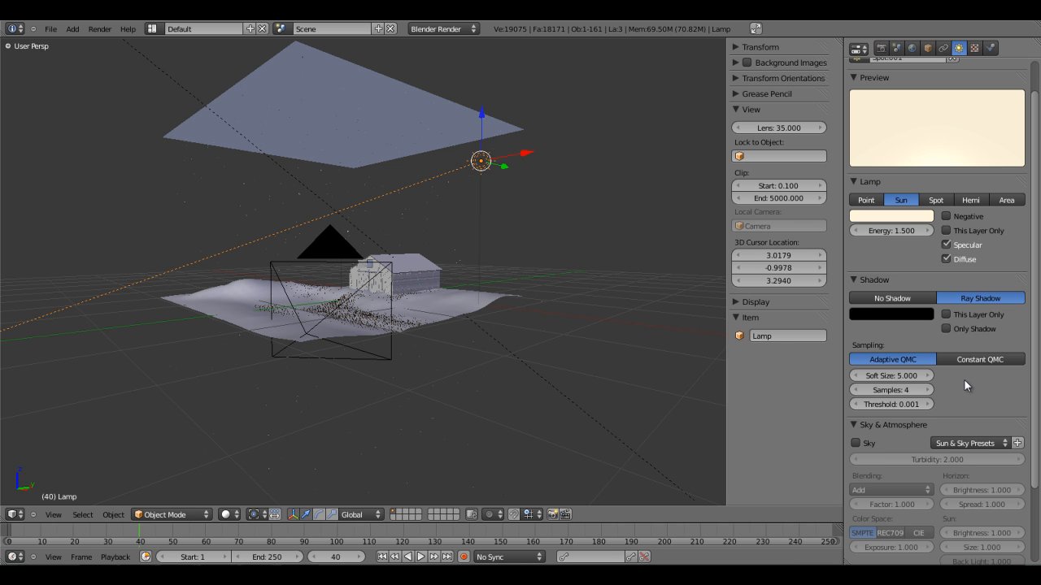
- Select the bluish sun lamp and set its ray shadow Soft Size to 5 and Samples to 4
right_click(320, 195)
scroll(313, 195, down, 7)
scroll(287, 209, up, 7)
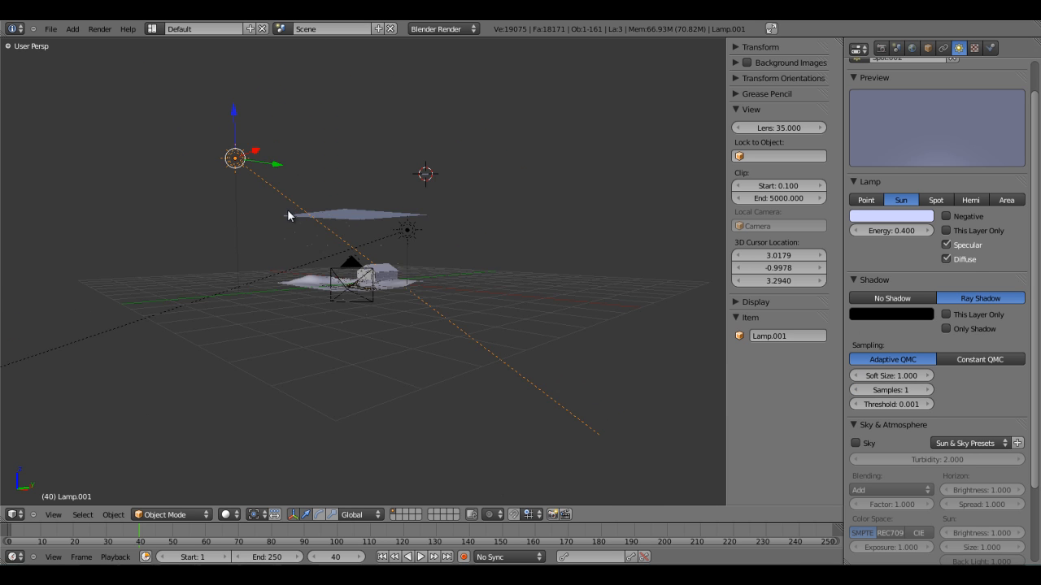
click(895, 376)
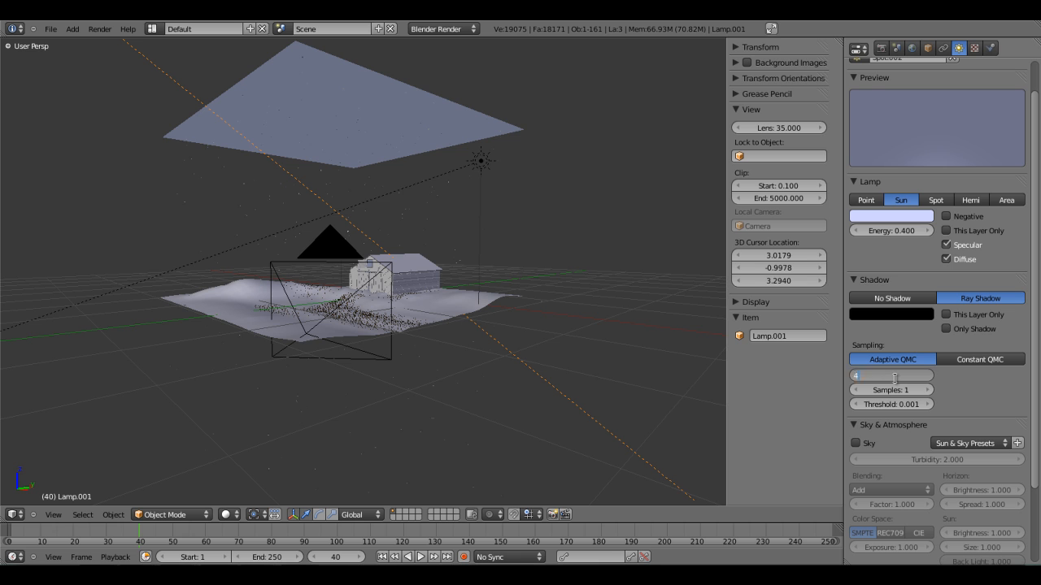
key(Tab)
text(5)
key(Escape)
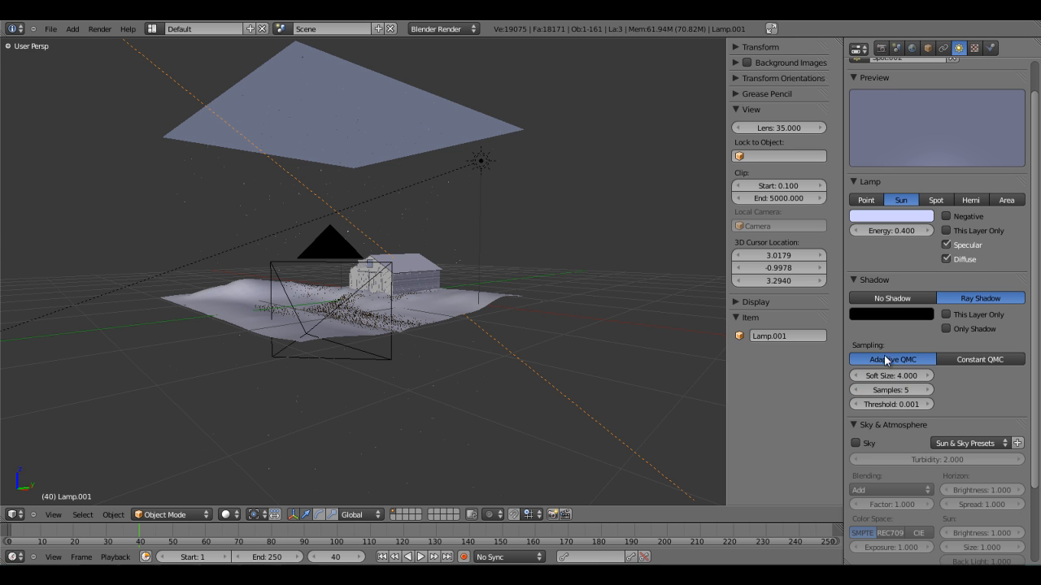
click(890, 378)
text(5)
key(Return)
- Save the scene file and render frame 40 from the camera view
key(ctrl+s)
key(Return)
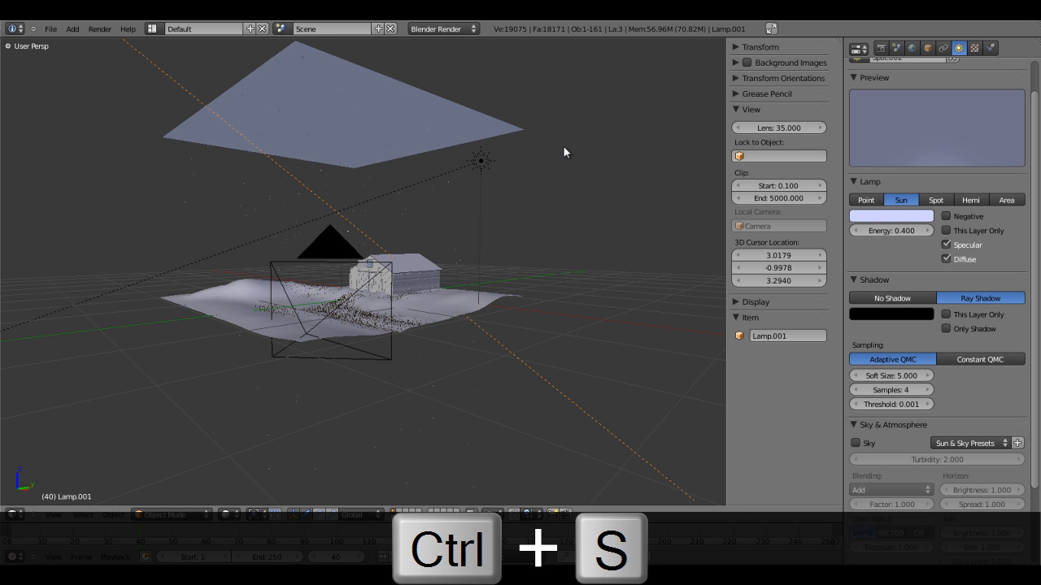
key(KP_0)
key(F12)
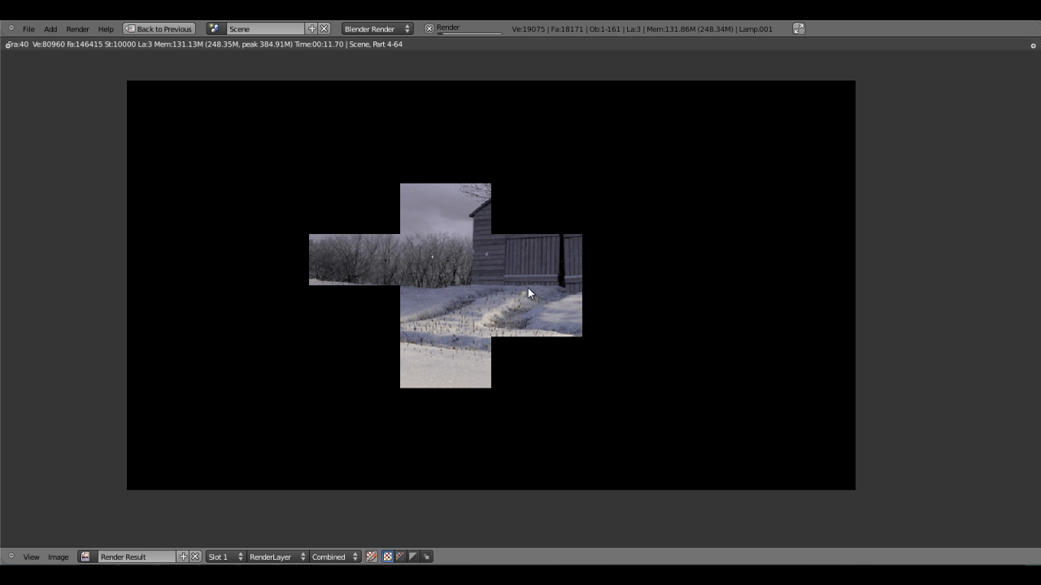
- Examine the softened shadows and the snowflakes against the sky, barn and ground in the render
middle_drag(457, 294, 537, 296)
scroll(520, 269, up, 1)
scroll(538, 295, up, 2)
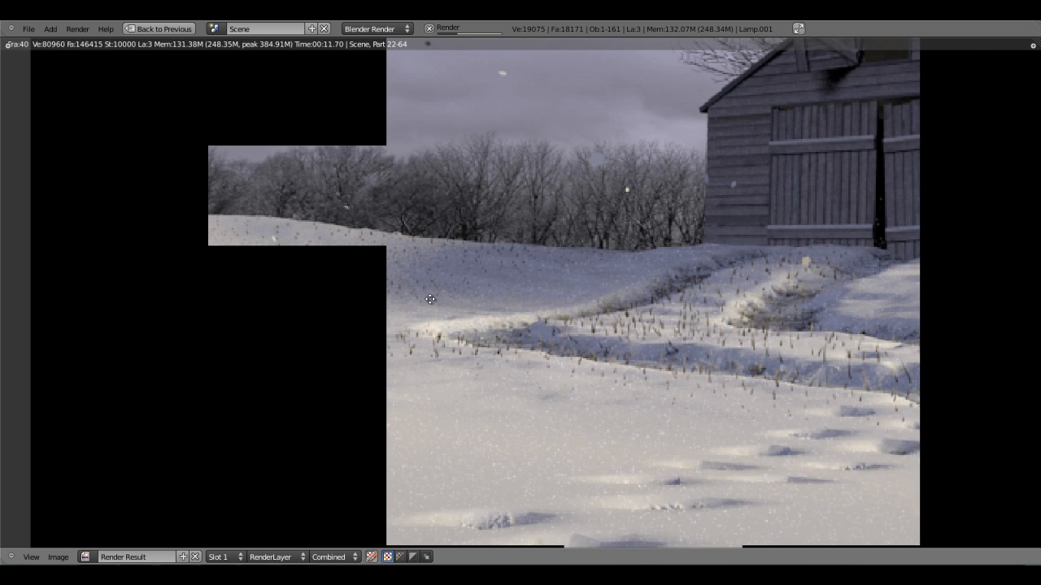
middle_drag(428, 297, 519, 312)
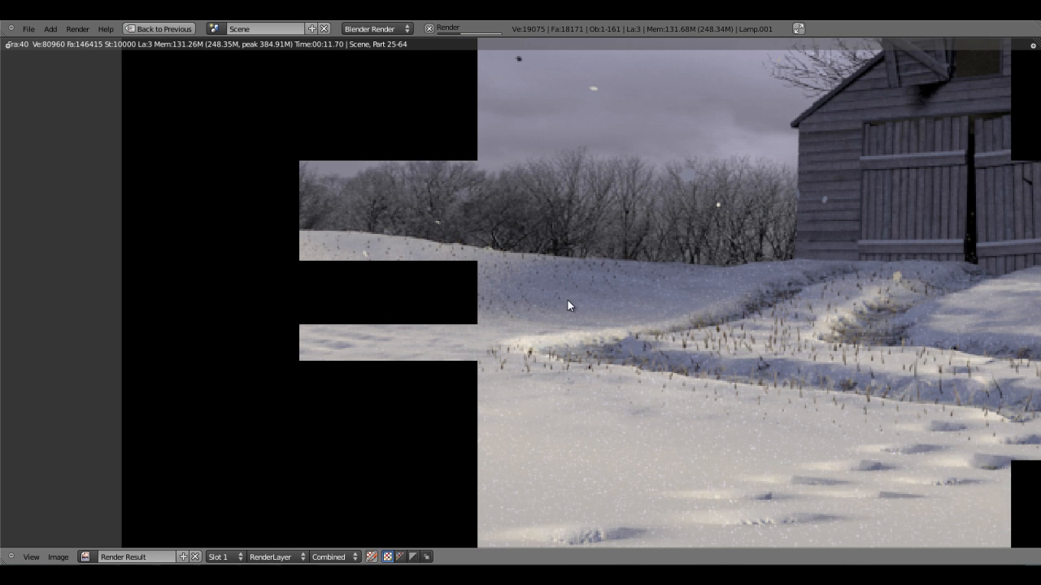
middle_drag(670, 286, 516, 306)
scroll(516, 306, down, 3)
scroll(639, 318, up, 1)
middle_drag(611, 257, 538, 257)
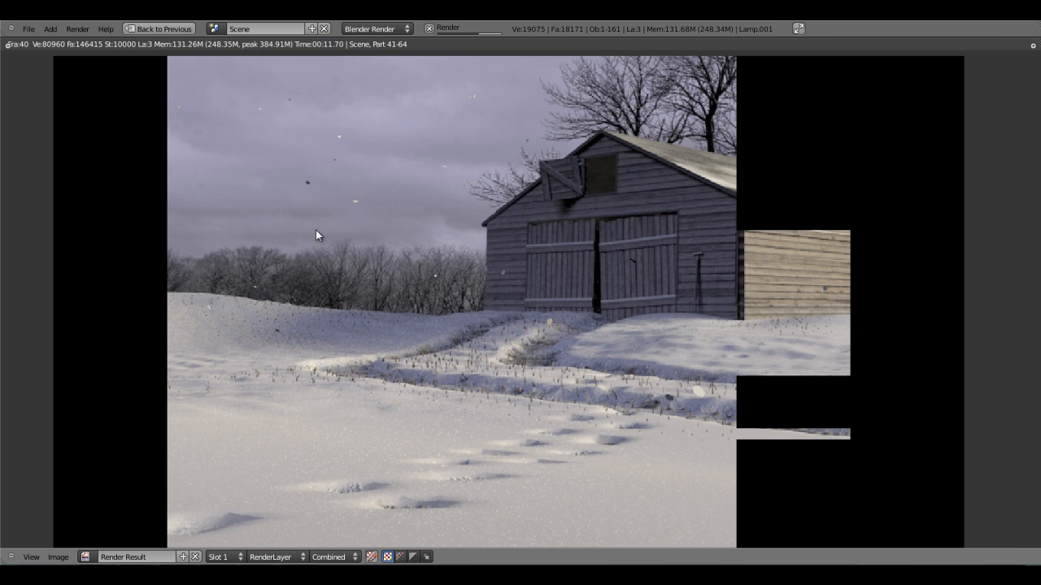
middle_drag(309, 187, 342, 225)
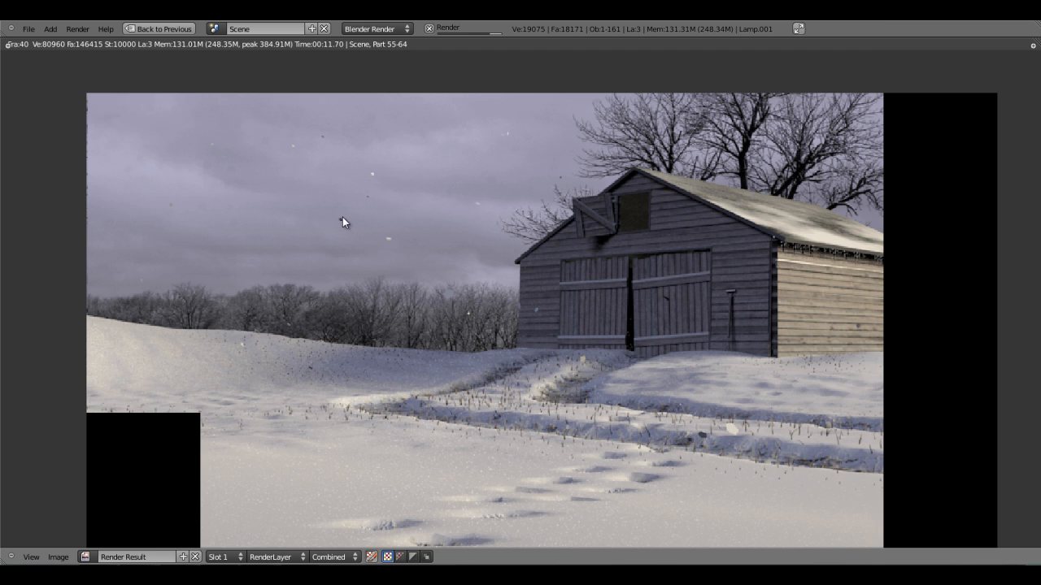
key(Escape)
- Give the snowflake object a new material with Shadeless shading and save the scene file
scroll(530, 160, down, 5)
middle_drag(526, 160, 680, 171)
scroll(508, 170, down, 9)
right_click(471, 185)
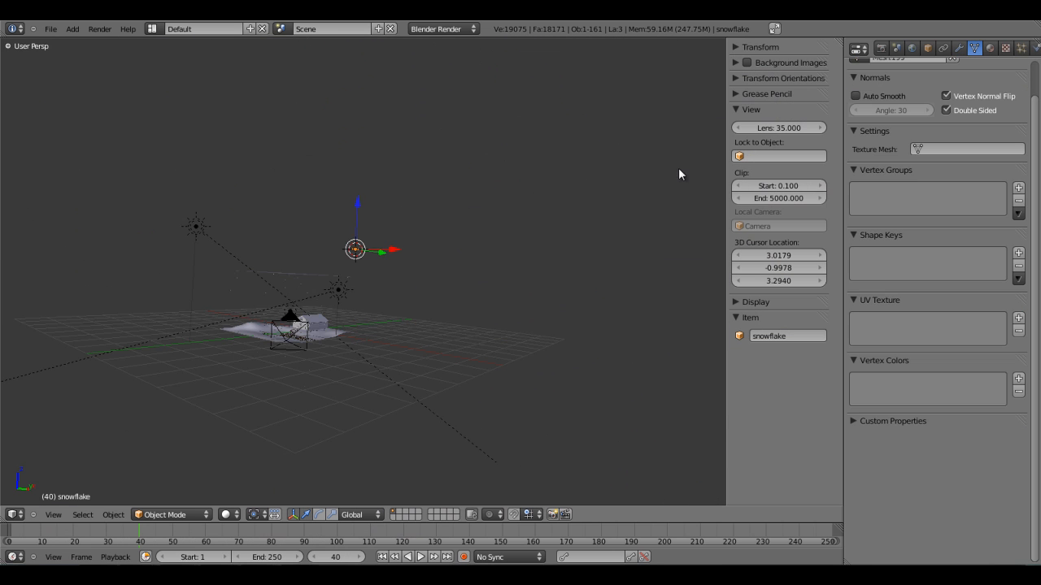
click(990, 47)
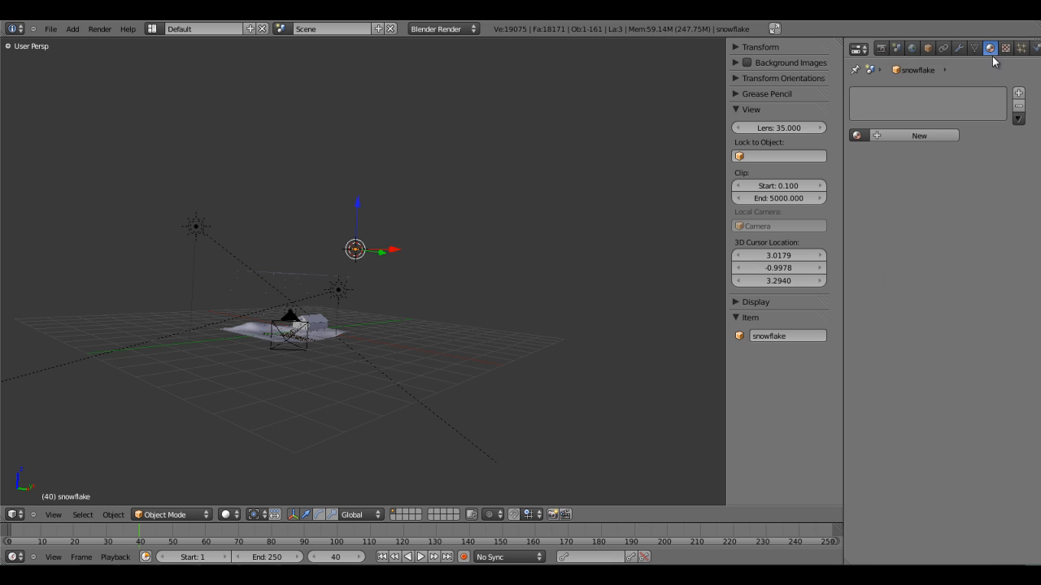
click(904, 136)
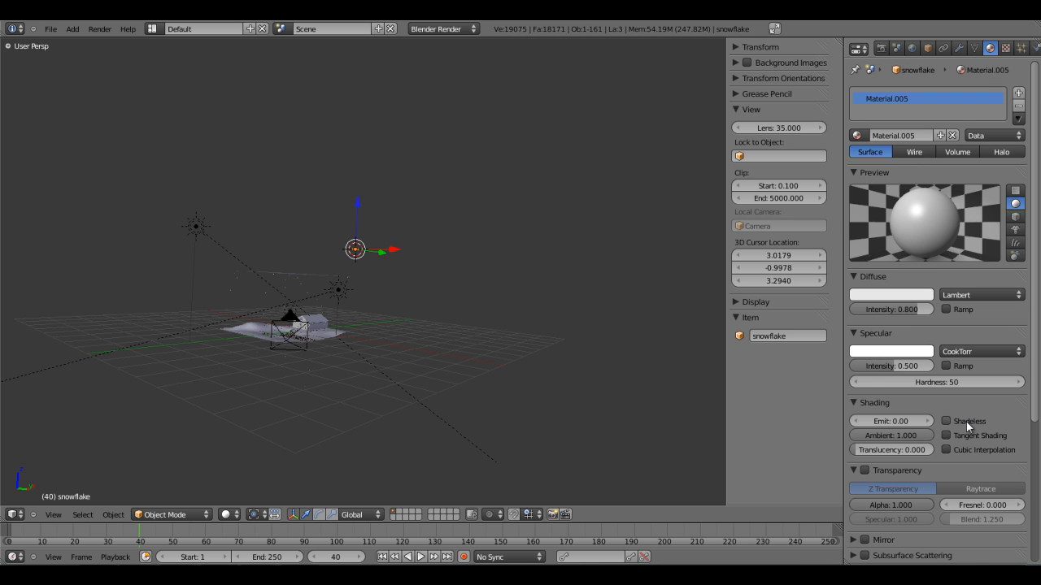
click(966, 421)
key(ctrl+s)
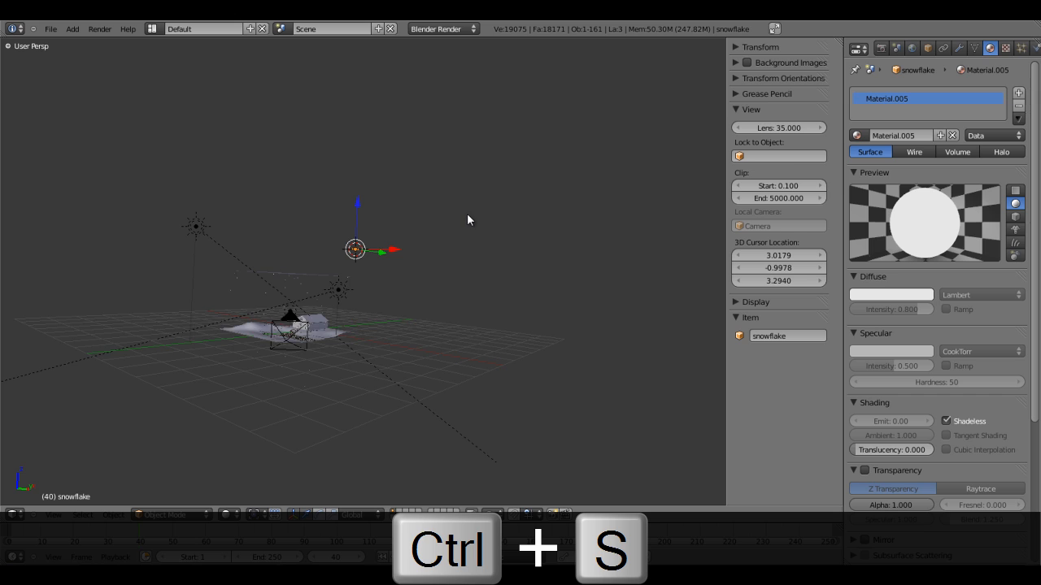
- Examine the snow around the barn's base in the previous render
key(F11)
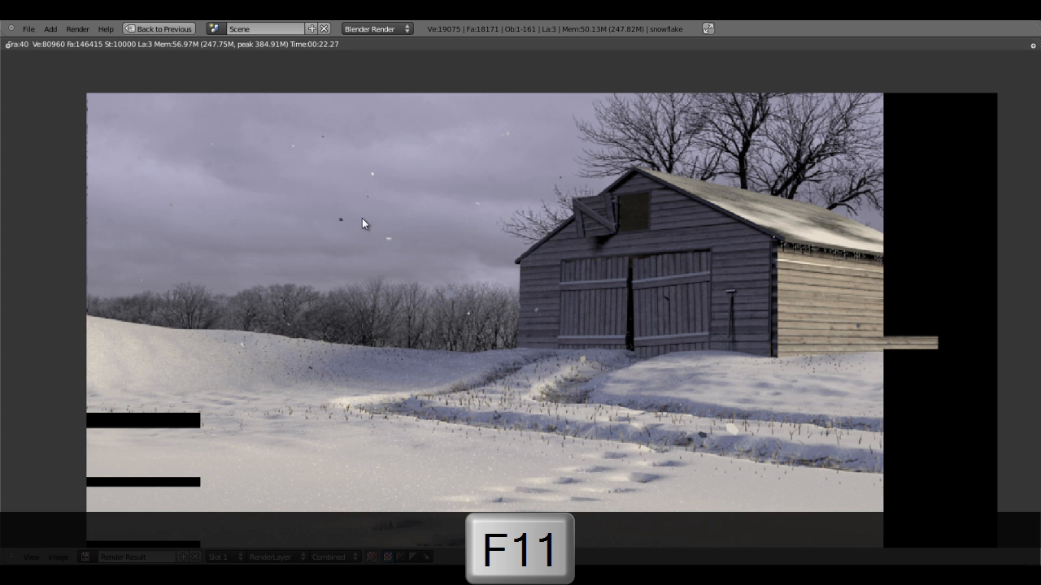
middle_drag(665, 288, 532, 225)
middle_drag(551, 265, 540, 263)
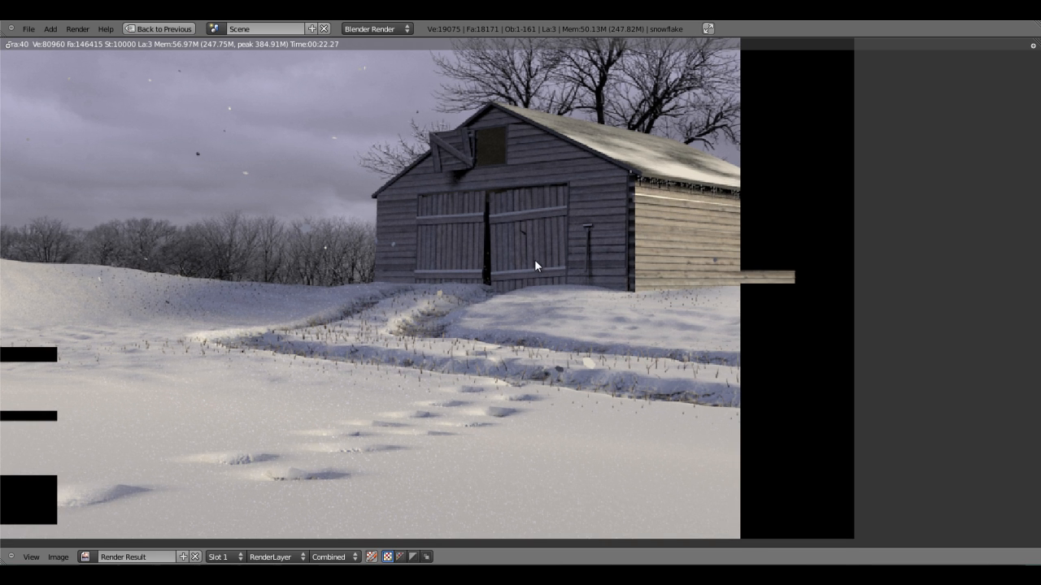
key(Escape)
- Select the snow ground mesh, switch it to Sculpt Mode and set the Draw brush size to 42
scroll(456, 315, up, 6)
middle_drag(368, 333, 427, 293)
right_click(444, 306)
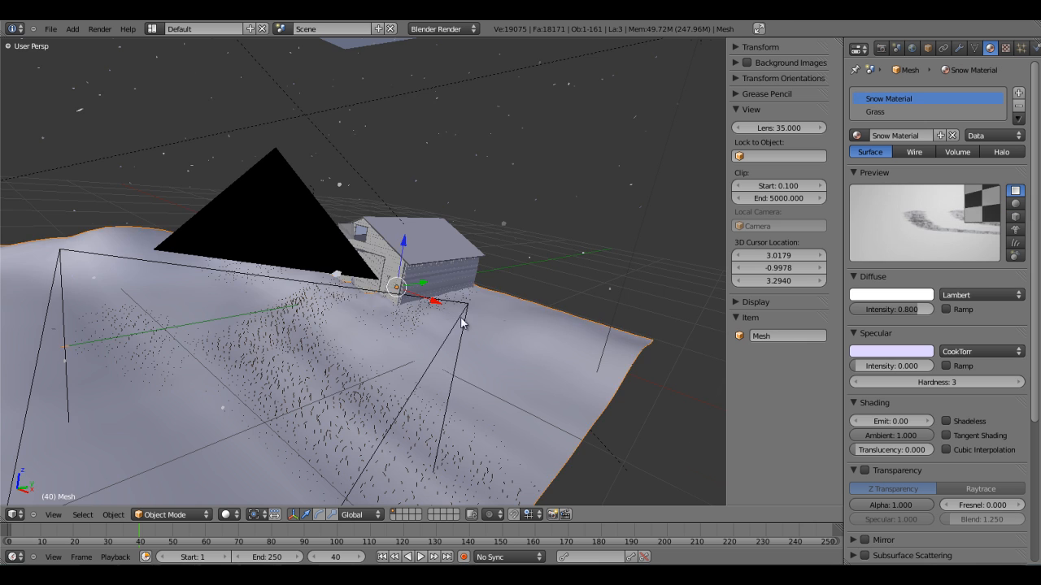
scroll(455, 317, up, 5)
shift+middle_drag(368, 304, 421, 315)
scroll(417, 320, down, 4)
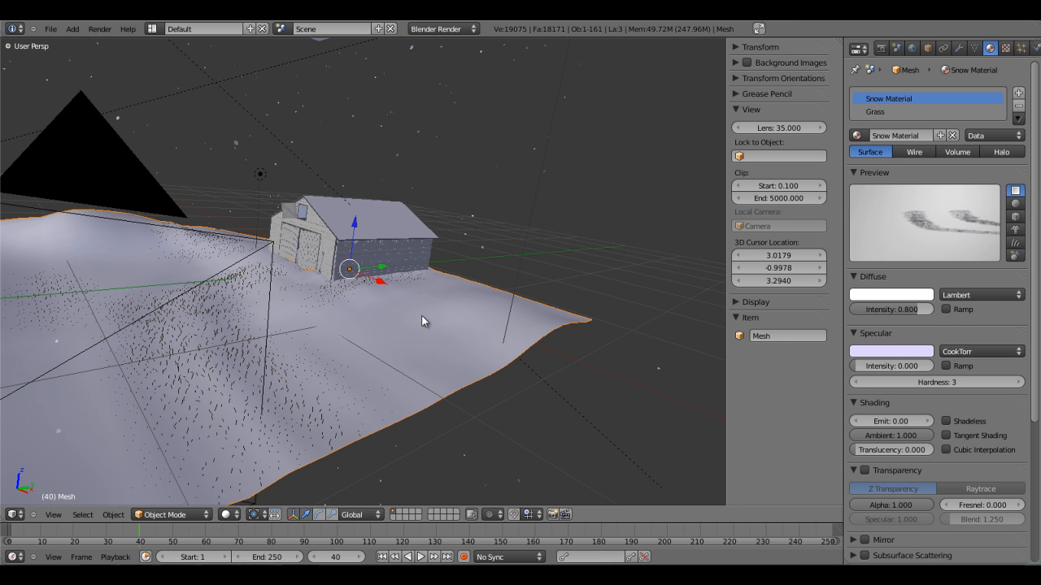
click(192, 514)
click(164, 473)
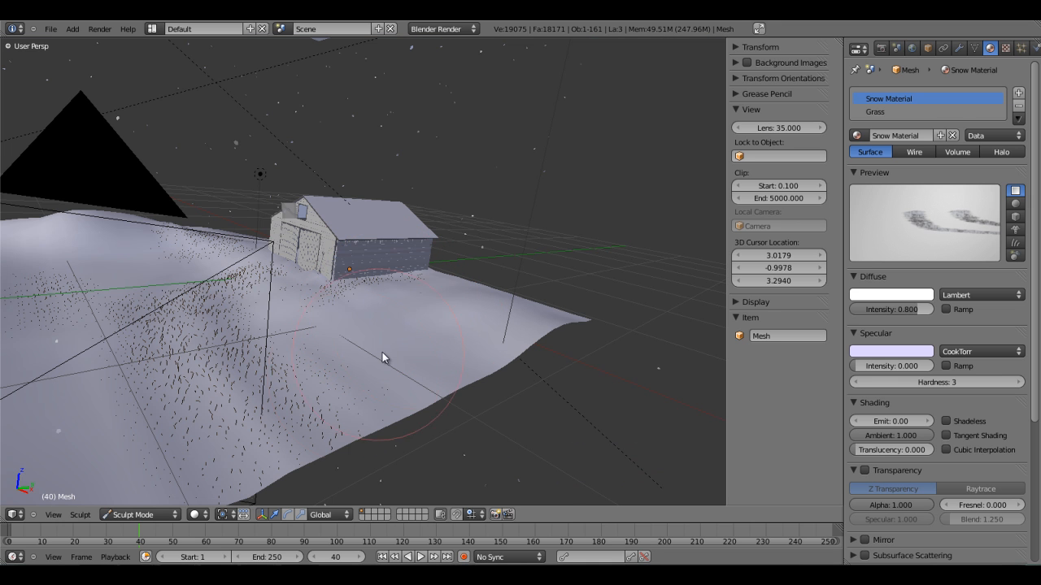
key(t)
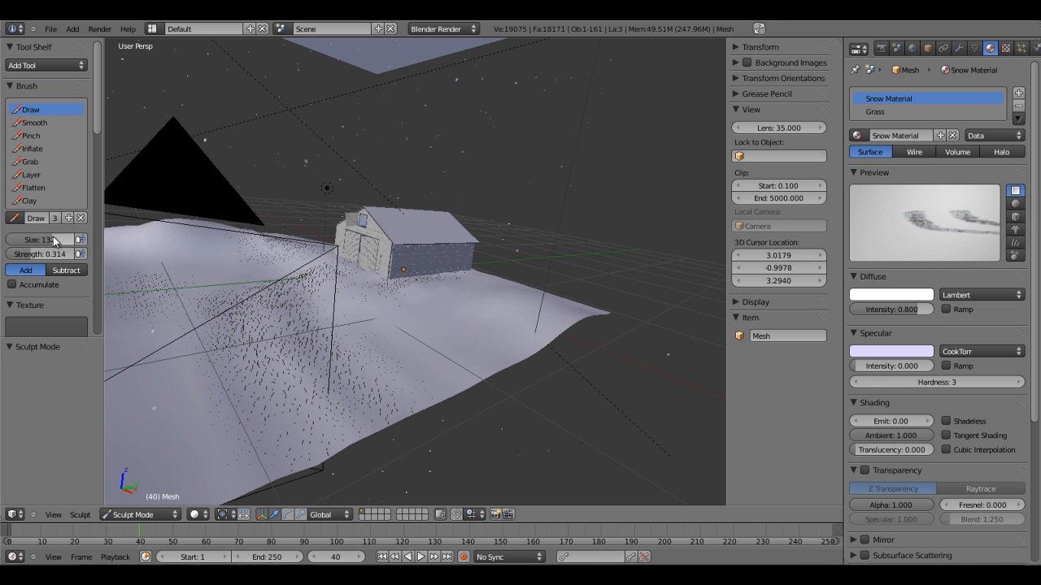
drag(30, 243, 21, 243)
- Examine the ground mesh around the barn in an orthographic top wireframe view and along its side wall in solid shading
shift+middle_drag(427, 277, 447, 331)
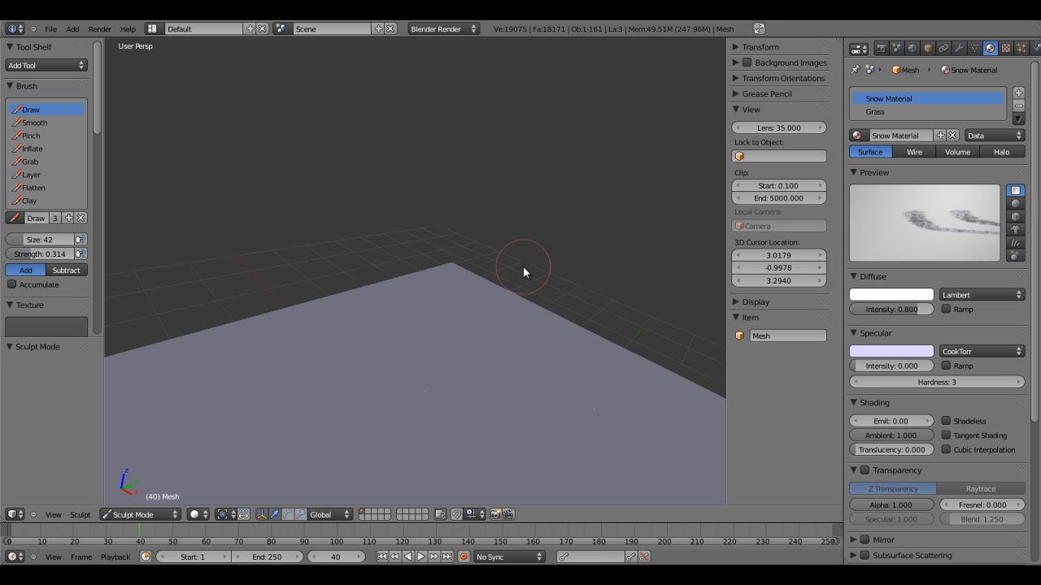
key(KP_7)
key(KP_5)
key(z)
shift+middle_drag(582, 395, 467, 204)
scroll(525, 233, up, 5)
shift+middle_drag(524, 234, 376, 264)
scroll(431, 236, up, 5)
shift+middle_drag(436, 231, 416, 296)
scroll(474, 275, up, 6)
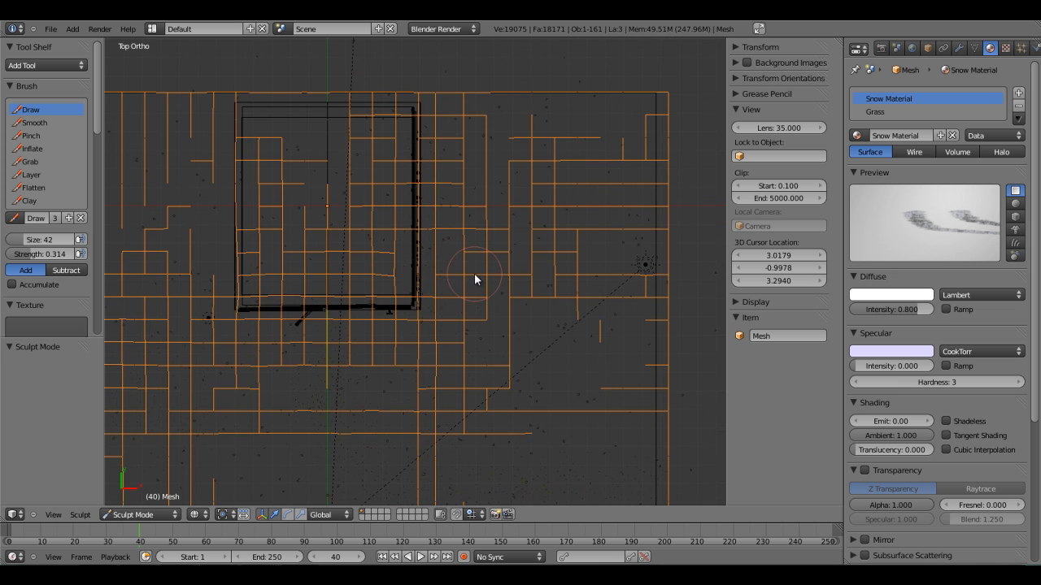
scroll(475, 283, up, 4)
key(KP_1)
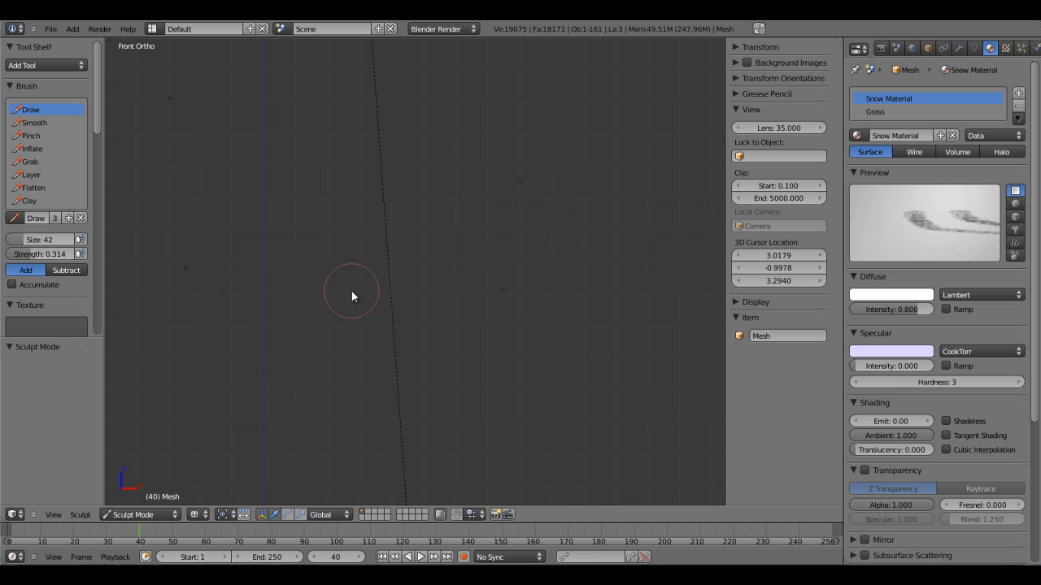
scroll(443, 163, down, 6)
middle_drag(425, 233, 468, 271)
key(z)
scroll(470, 268, up, 5)
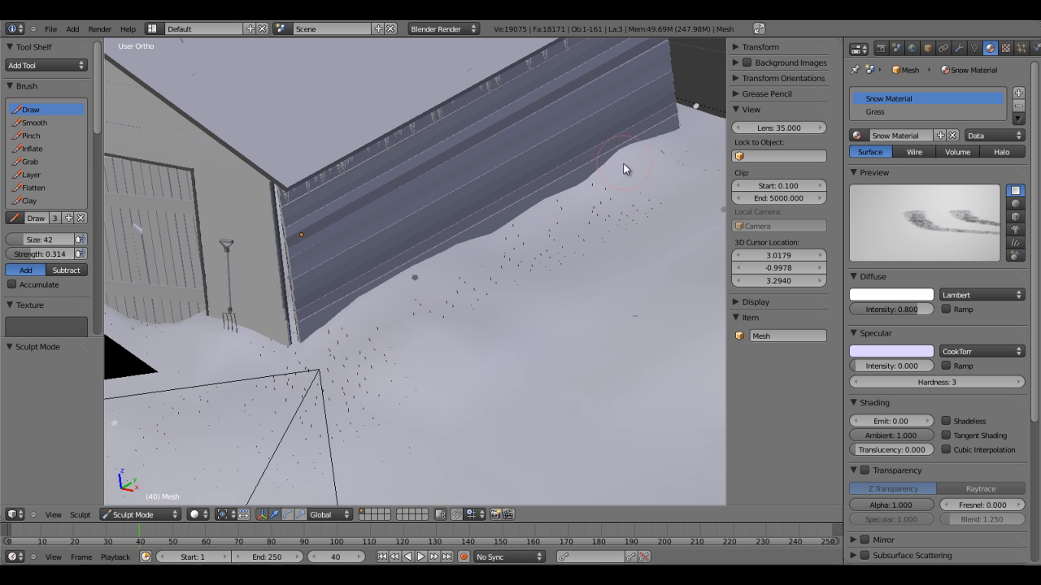
- Set the Draw brush to size 87 and strength 0.902, and raise snow mounds along the barn's side wall
middle_drag(660, 212, 424, 324)
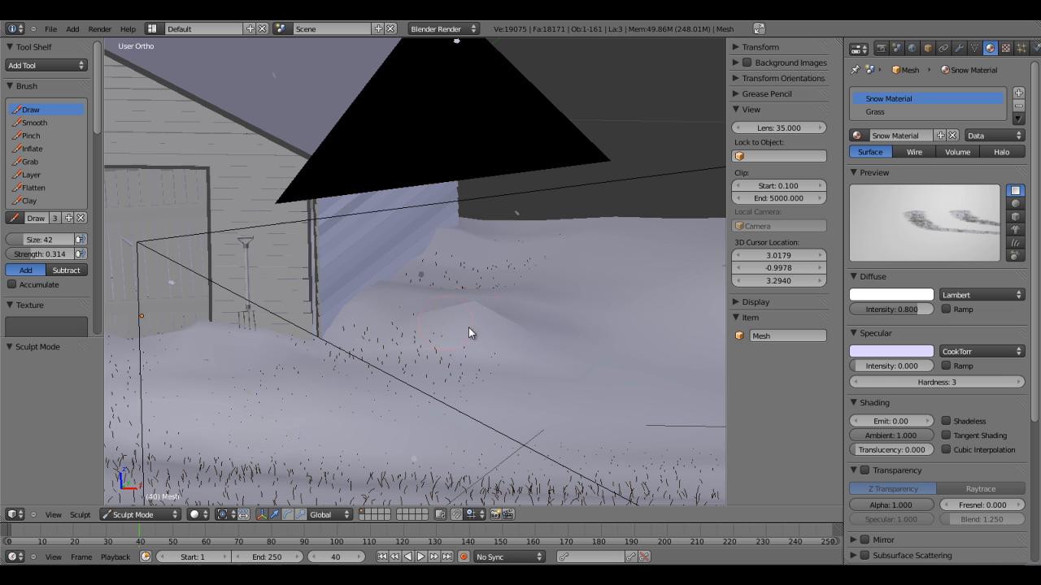
middle_drag(405, 308, 94, 289)
mouse_move(57, 255)
mouse_down()
mouse_move(98, 259)
mouse_move(67, 240)
mouse_up()
mouse_move(448, 317)
mouse_down()
mouse_move(377, 308)
mouse_move(497, 329)
mouse_up()
scroll(496, 327, down, 1)
middle_drag(496, 326, 470, 355)
scroll(471, 354, down, 2)
mouse_move(541, 241)
mouse_down()
mouse_move(594, 215)
mouse_move(620, 294)
mouse_move(538, 257)
mouse_up()
- Undo the last few sculpt strokes on the mounds beside the barn's side wall
key(ctrl+z)
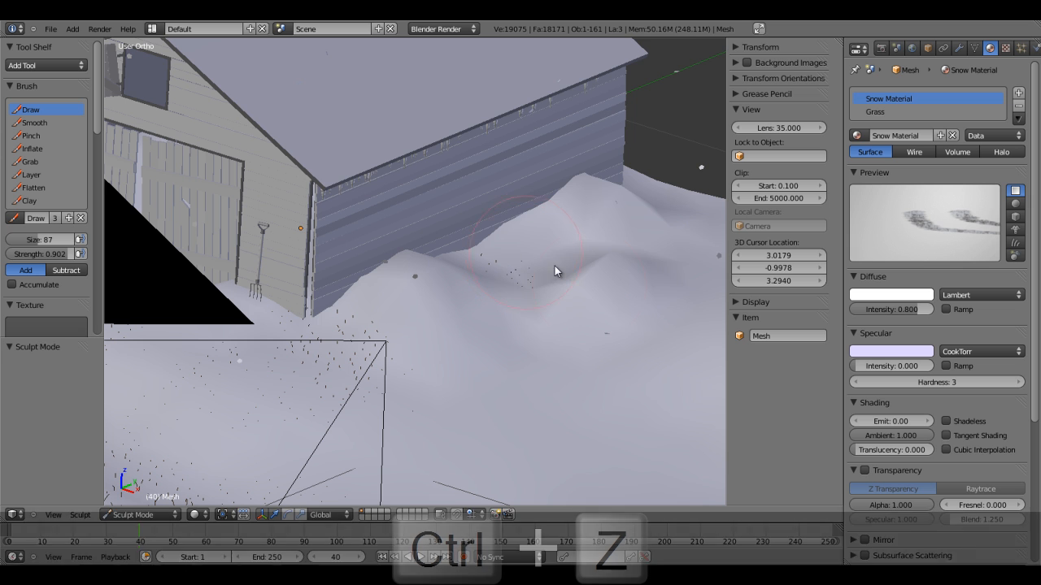
key(ctrl+z)
key(ctrl+z)
key(ctrl+z)
- Raise snowdrifts against the barn's opposite long wall and front corner, reduce the brush strength to 0.520, and check the scene from the camera
scroll(552, 244, down, 5)
middle_drag(478, 318, 326, 325)
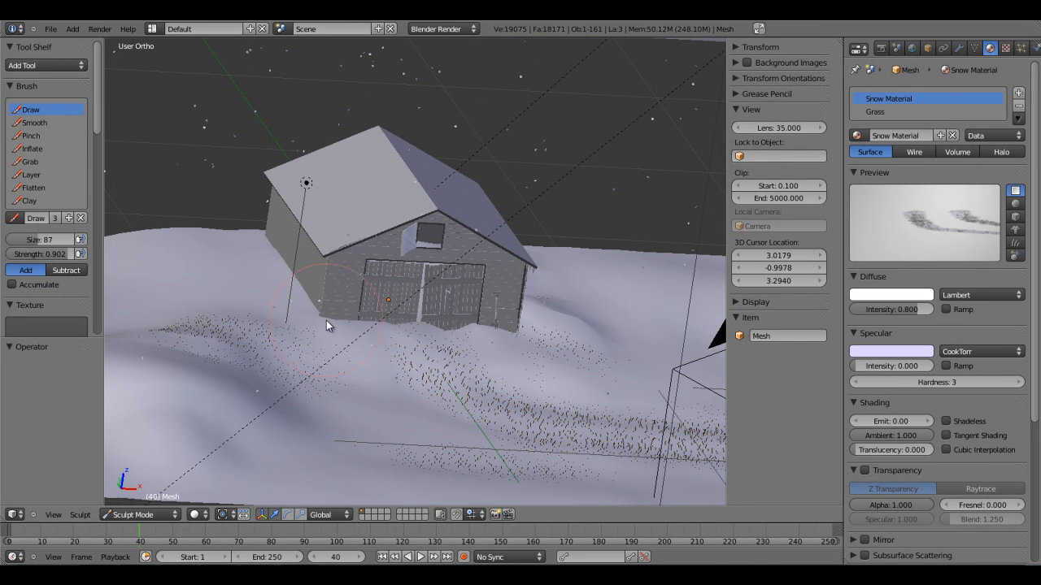
drag(308, 303, 259, 245)
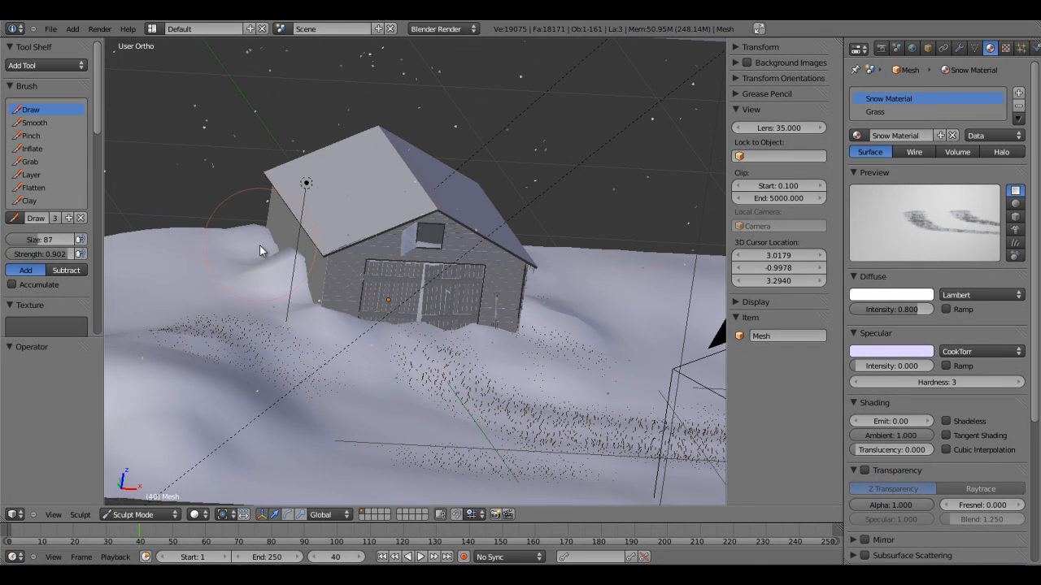
drag(38, 259, 26, 259)
middle_drag(545, 328, 440, 322)
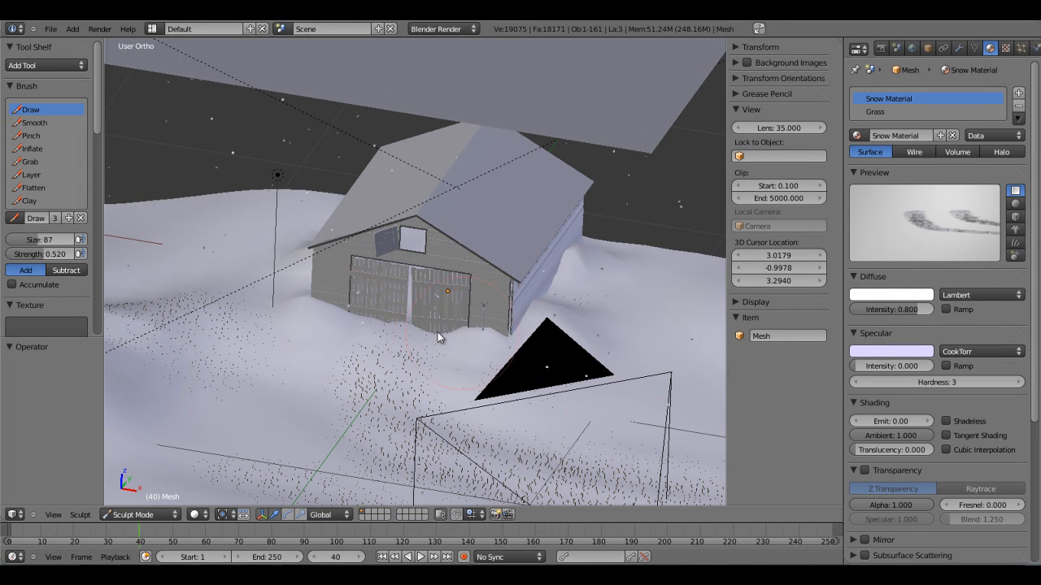
middle_drag(325, 310, 400, 281)
key(KP_0)
scroll(416, 301, up, 5)
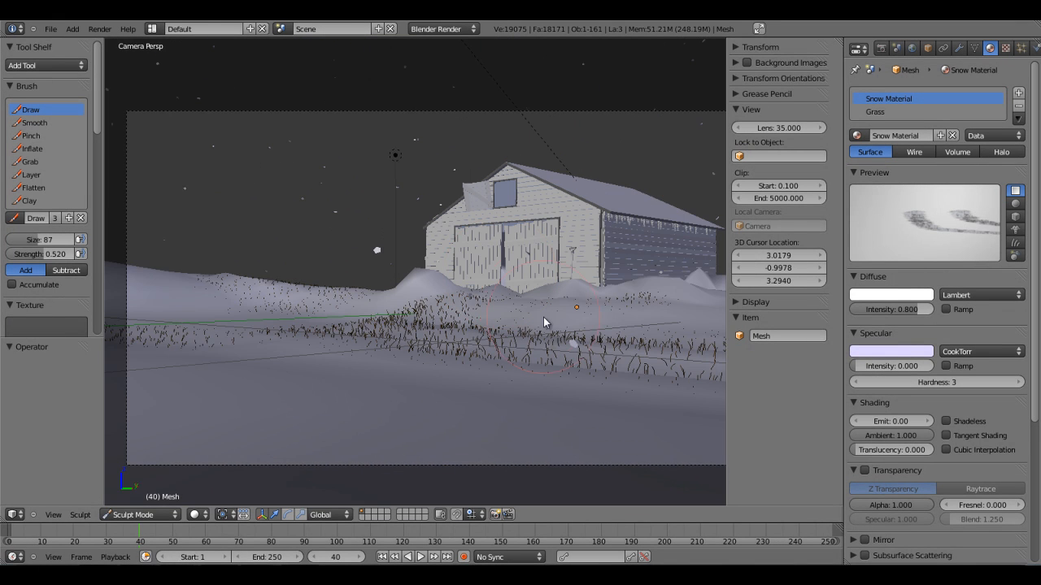
click(140, 514)
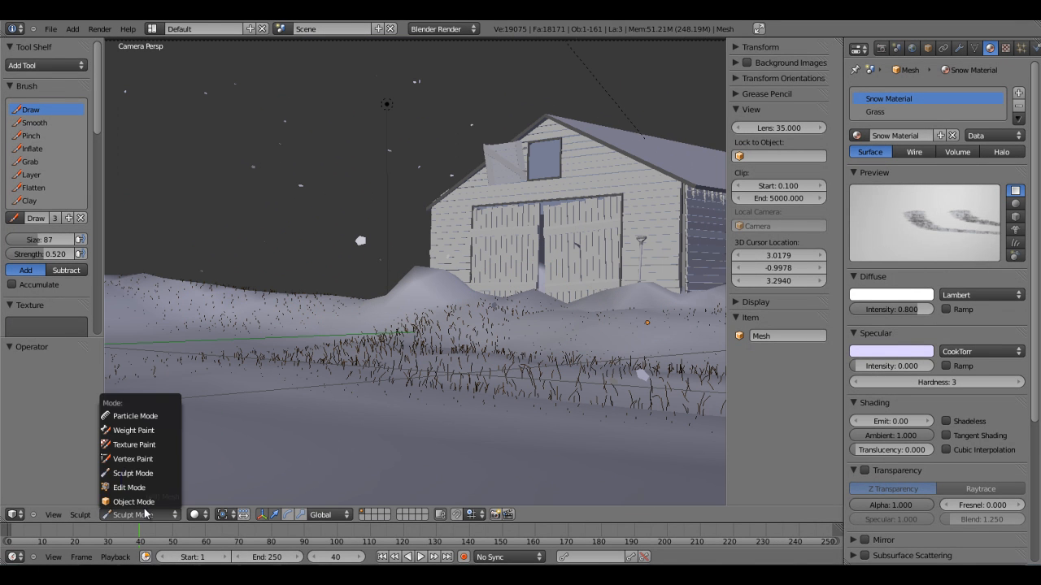
click(134, 502)
key(Tab)
key(Tab)
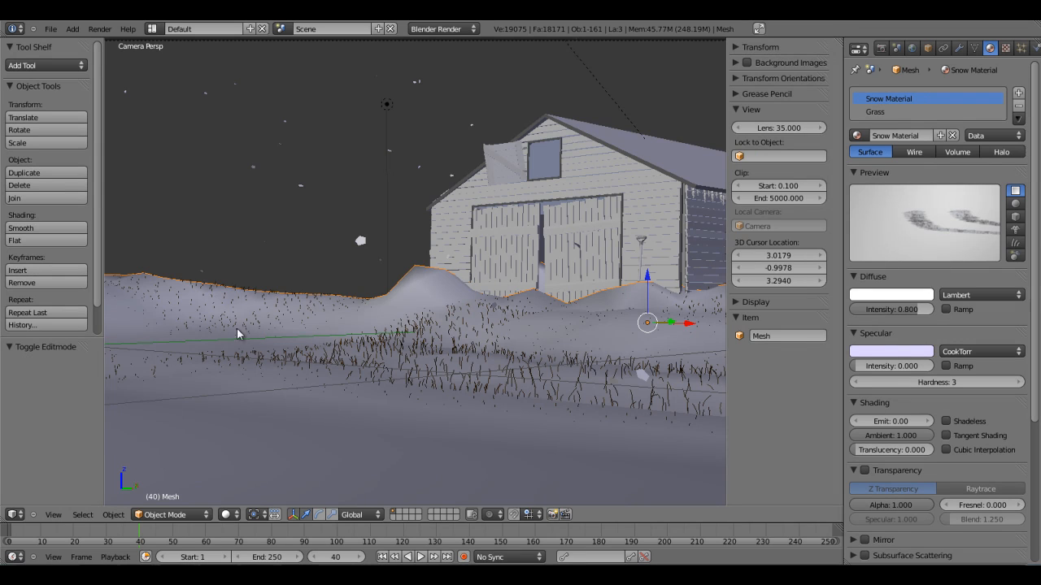
key(Tab)
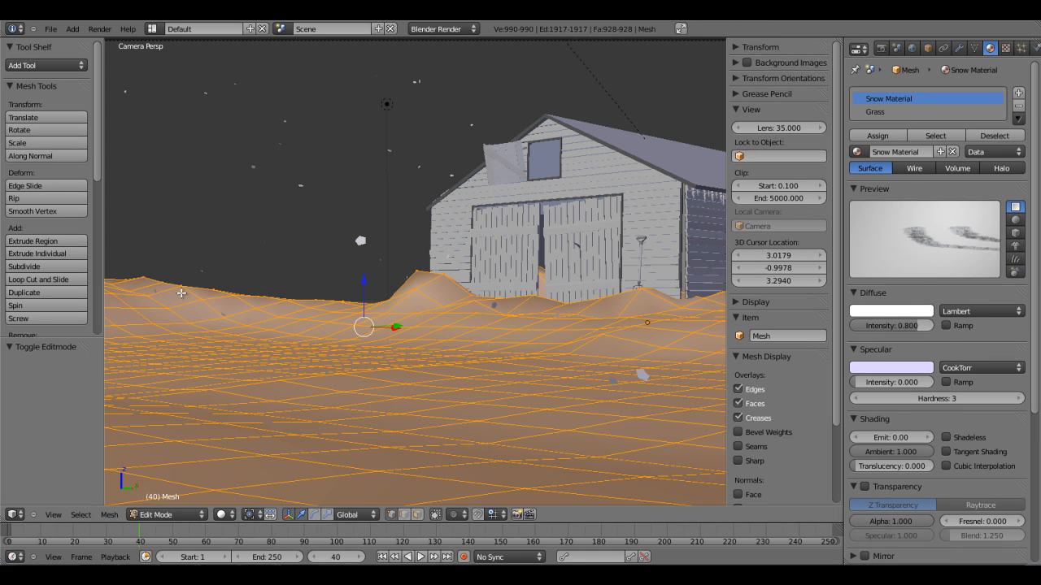
key(Tab)
click(179, 514)
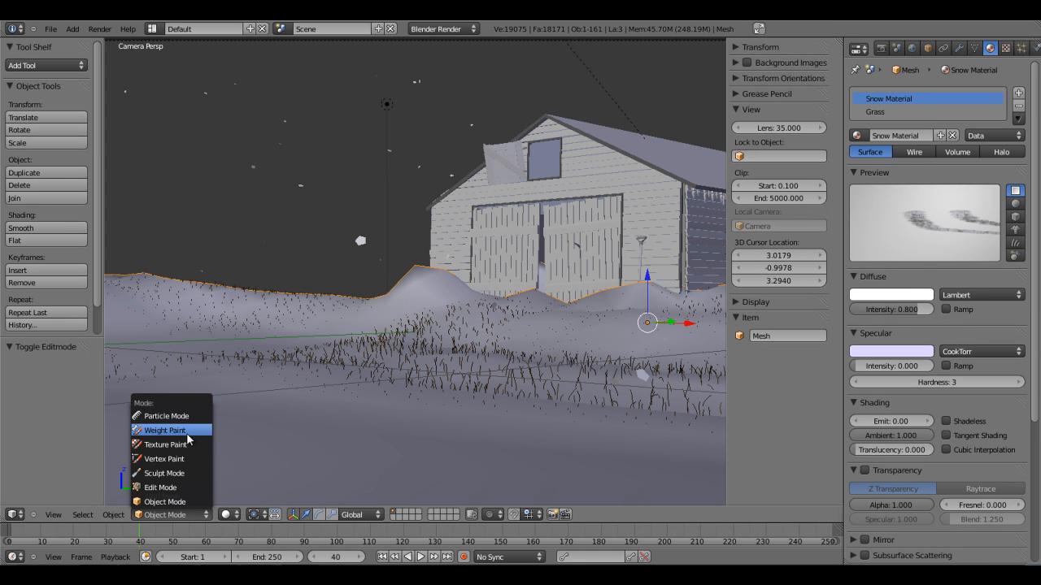
click(183, 474)
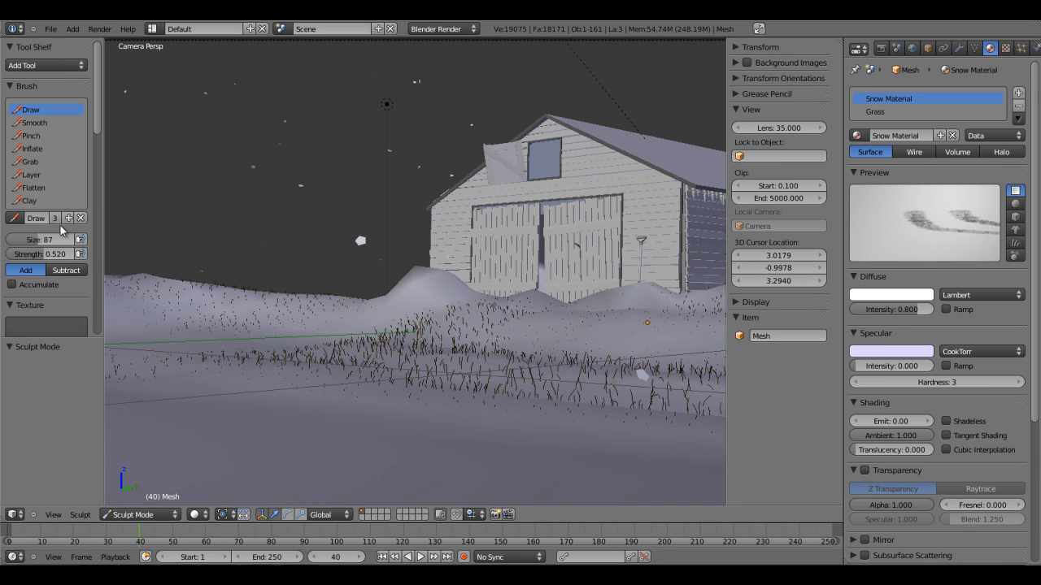
- Soften the snow mounds at the barn's front corner and side wall with the Smooth brush, and return to Object Mode
click(34, 123)
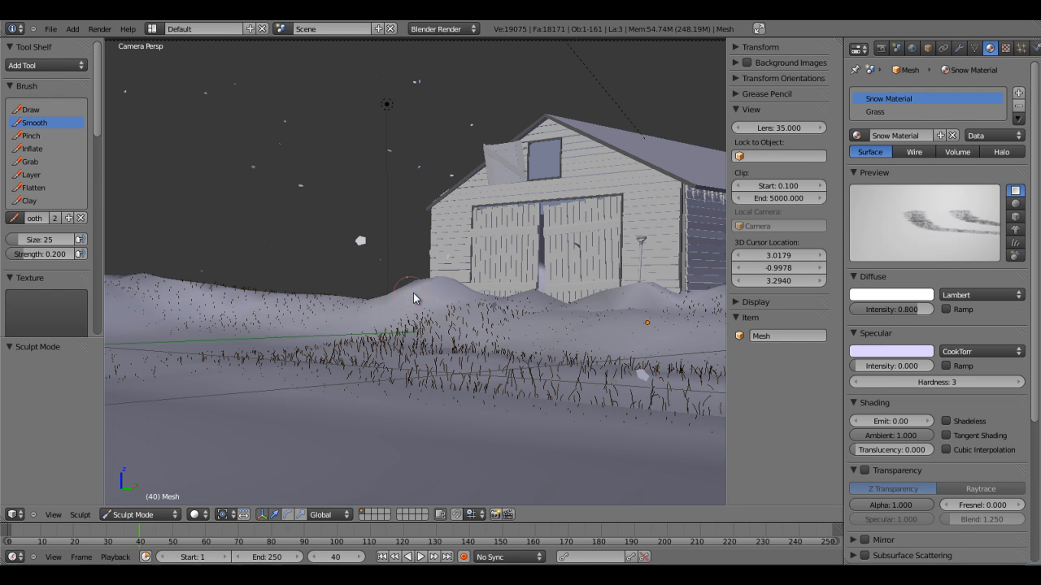
scroll(648, 284, down, 3)
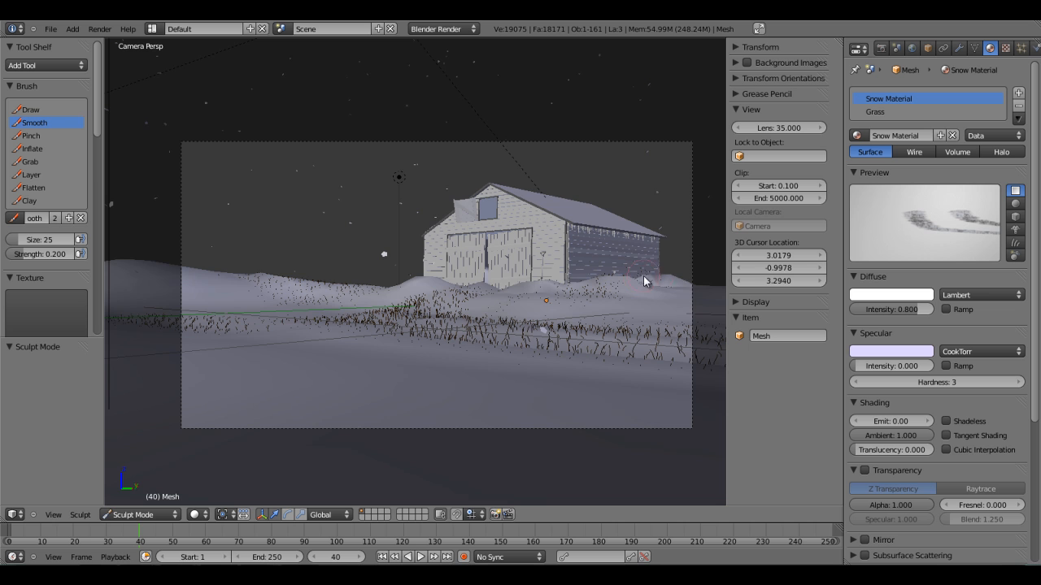
click(155, 514)
click(140, 548)
- Save the scene file and test-render frame 40 to check the snowflakes and the sculpted snow around the barn
key(ctrl+s)
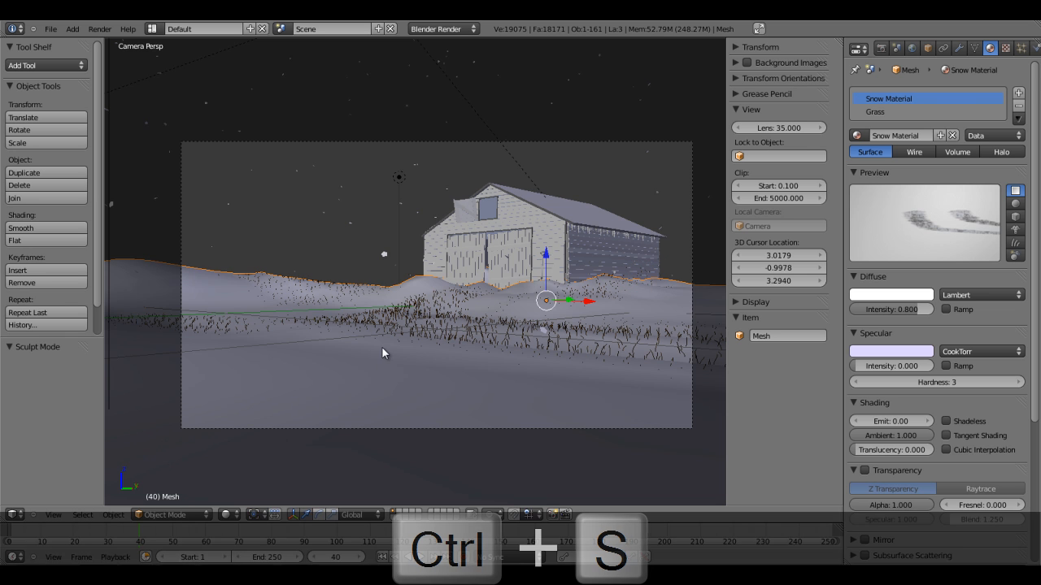
key(F11)
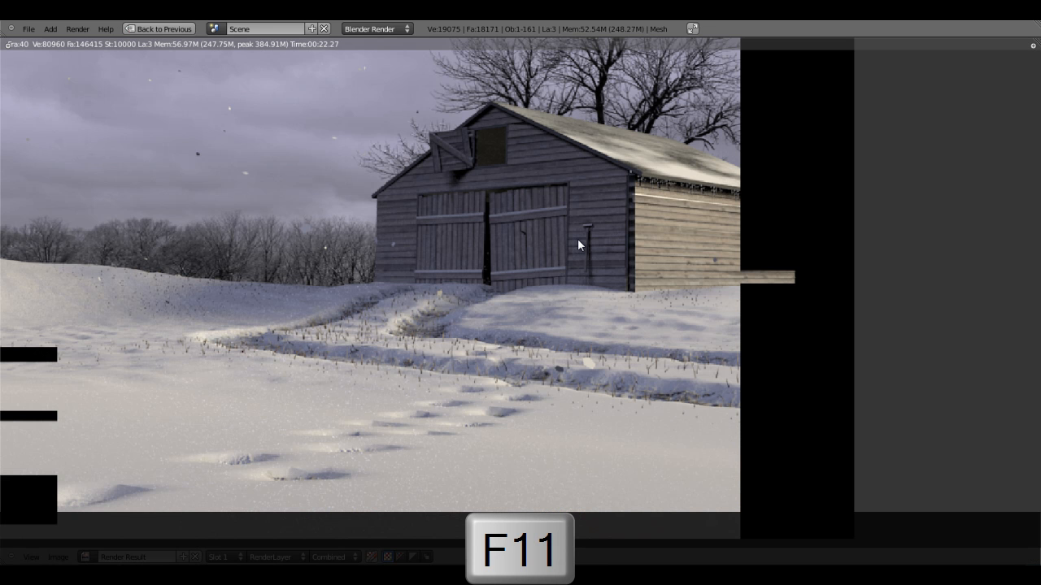
key(F12)
middle_drag(427, 197, 496, 212)
scroll(507, 230, down, 3)
scroll(495, 213, up, 2)
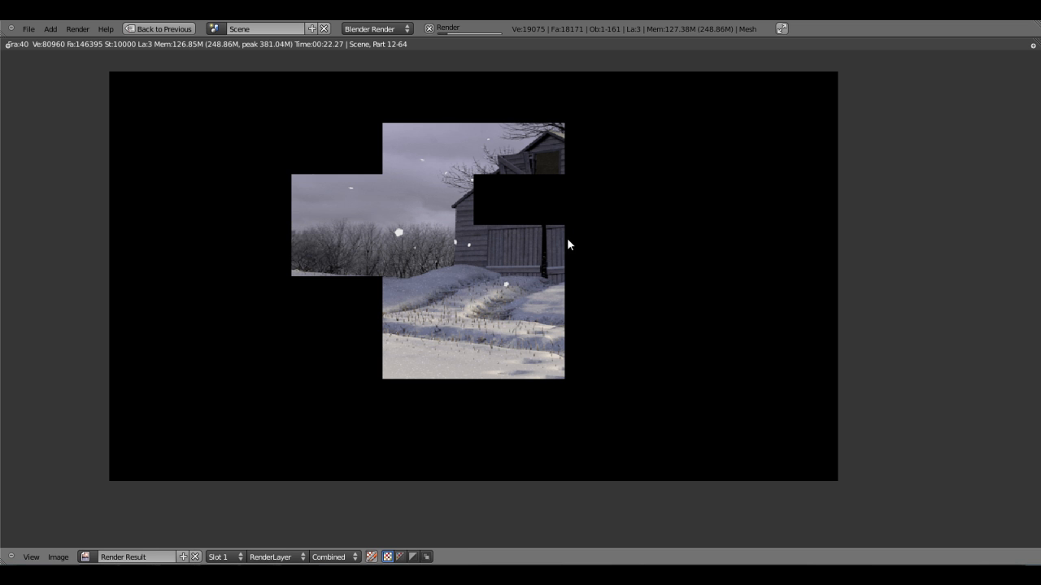
key(Escape)
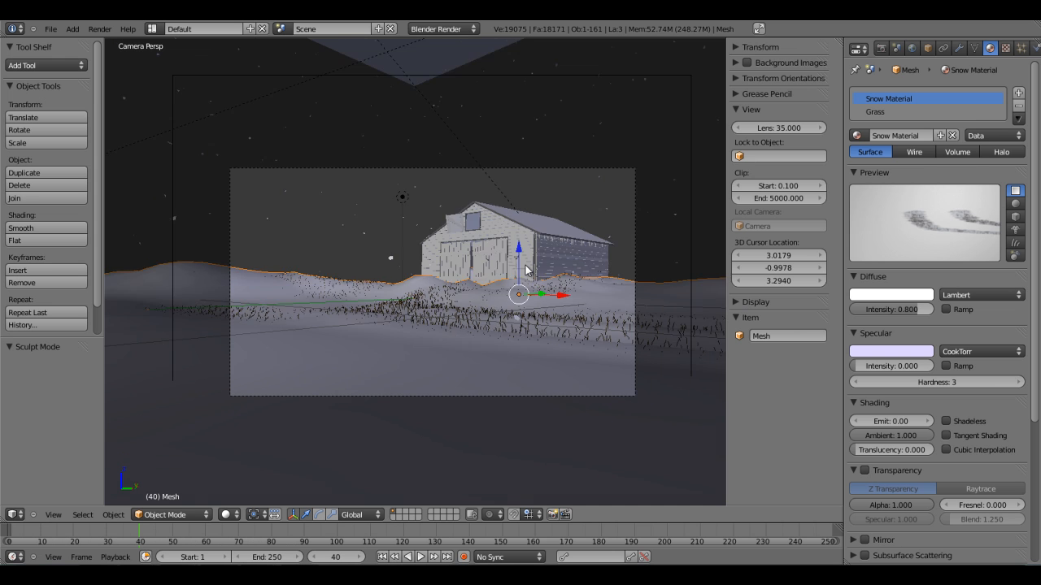
- Scale the snowflake object by 0.6 and render frame 40 again from the camera view
scroll(566, 121, down, 4)
scroll(565, 126, down, 3)
middle_drag(562, 132, 548, 173)
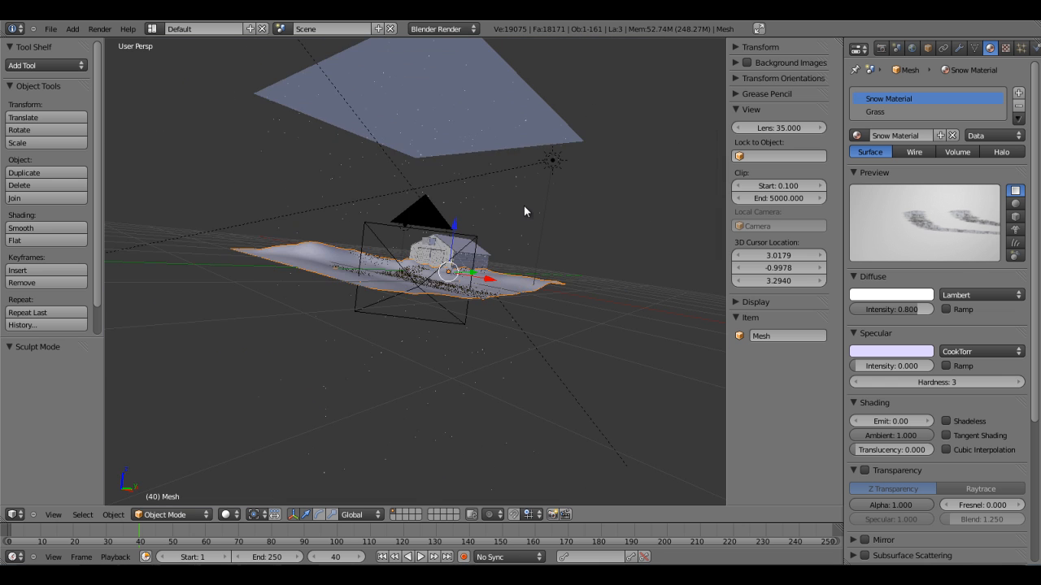
right_click(528, 151)
key(s)
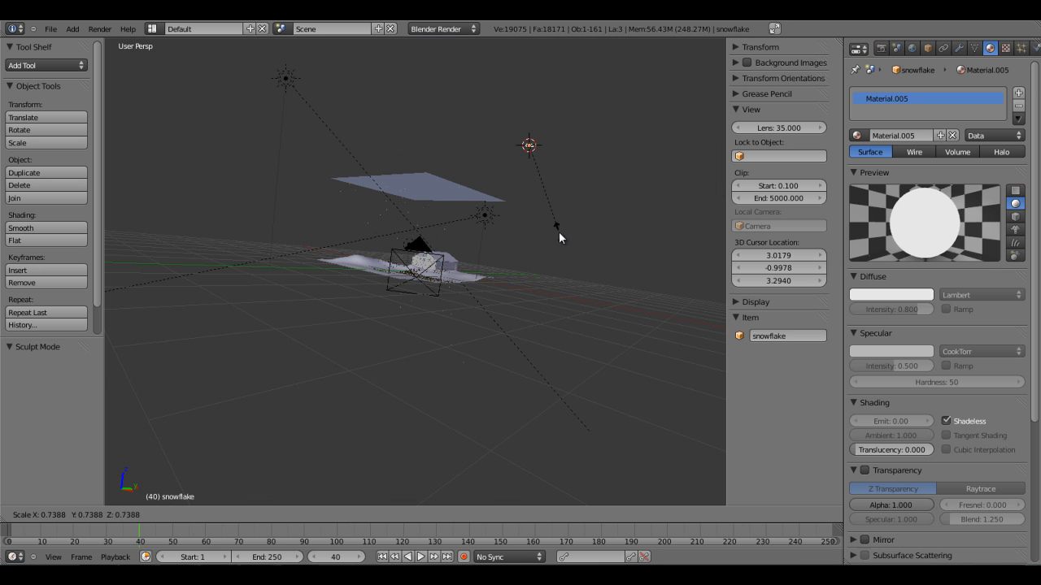
key(KP_0)
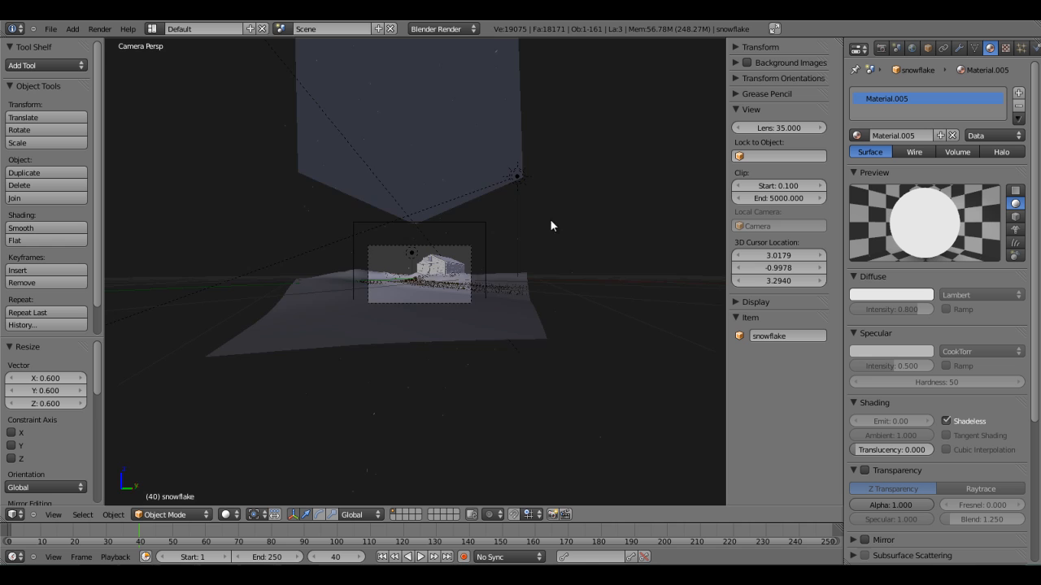
key(F12)
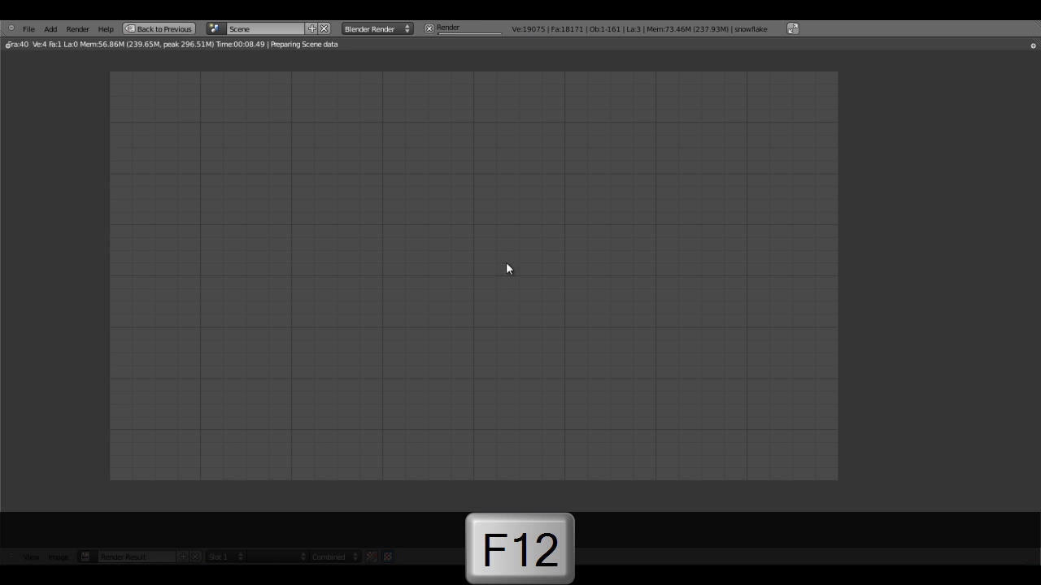